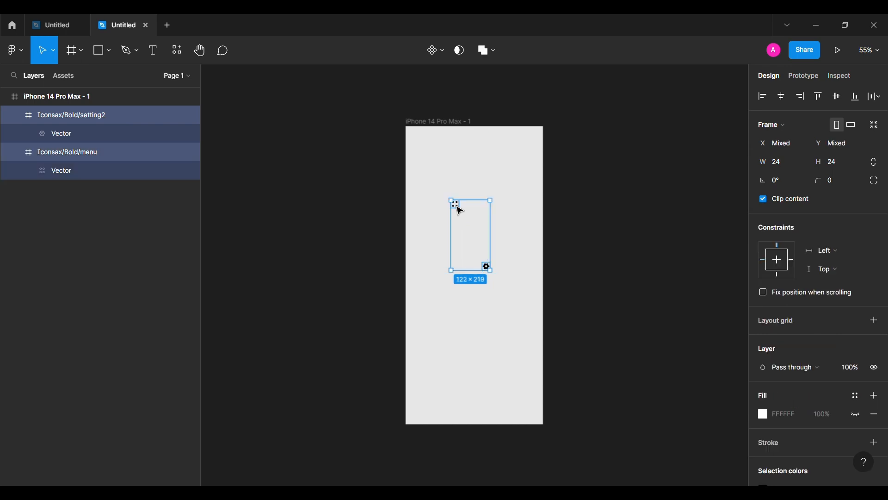
Size the menu and settings icons to 32 × 32 and place them in the frame's upper-left and upper-right corners at Y 32.
{"action": "left_click", "coordinate": [687, 191]}
{"action": "scroll", "coordinate": [687, 192], "scroll_direction": "up", "scroll_amount": 2}
{"action": "left_click", "coordinate": [438, 219]}
{"action": "left_click", "coordinate": [16, 156]}
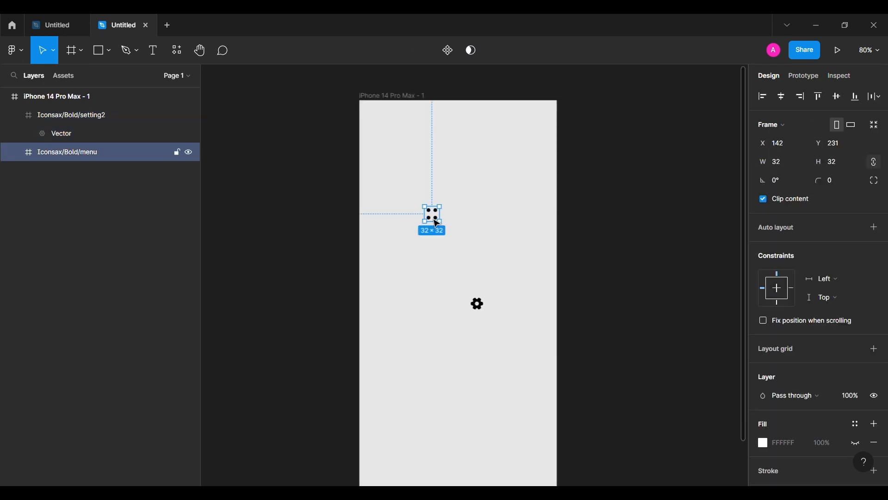
{"action": "left_click_drag", "start_coordinate": [439, 220], "coordinate": [389, 129]}
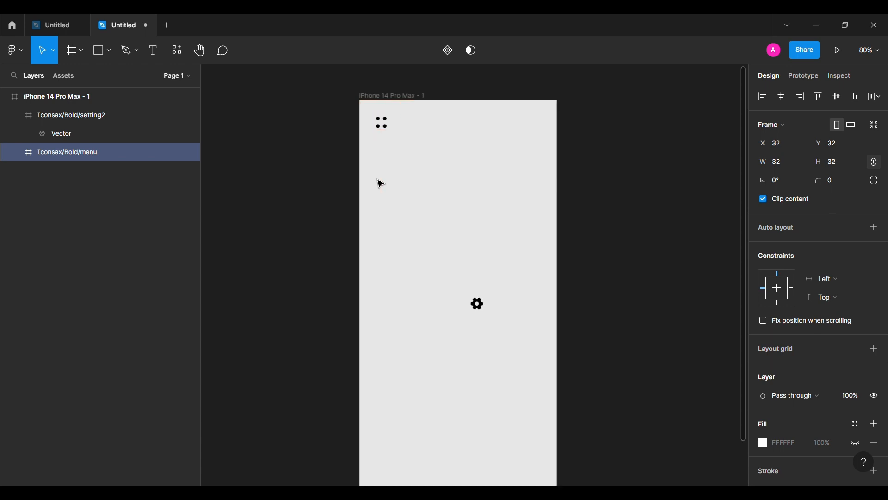
{"action": "left_click_drag", "start_coordinate": [477, 304], "coordinate": [539, 131]}
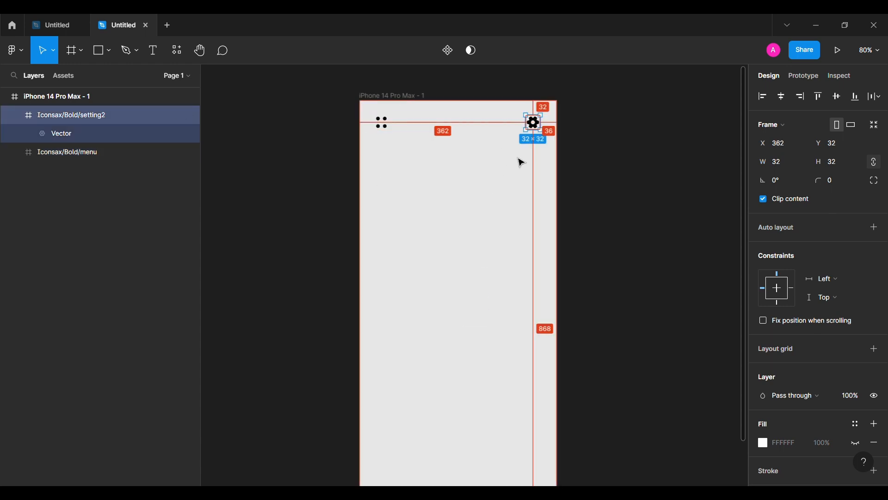
{"action": "left_click", "coordinate": [519, 161]}
Add a rectangle to the frame sized 398 × 160 with a corner radius of 32.
{"action": "left_click", "coordinate": [102, 48]}
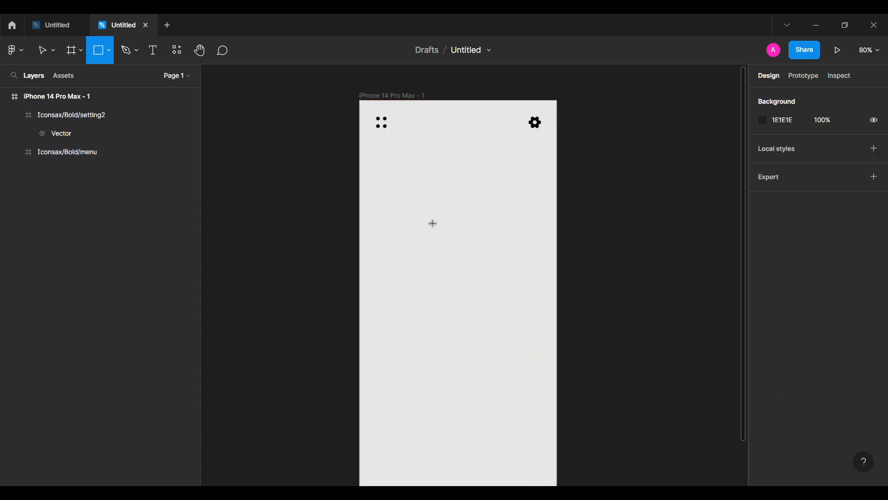
{"action": "left_click", "coordinate": [431, 218]}
{"action": "left_click", "coordinate": [788, 141]}
{"action": "type", "text": "398"}
{"action": "key", "text": "Return"}
{"action": "left_click", "coordinate": [838, 143]}
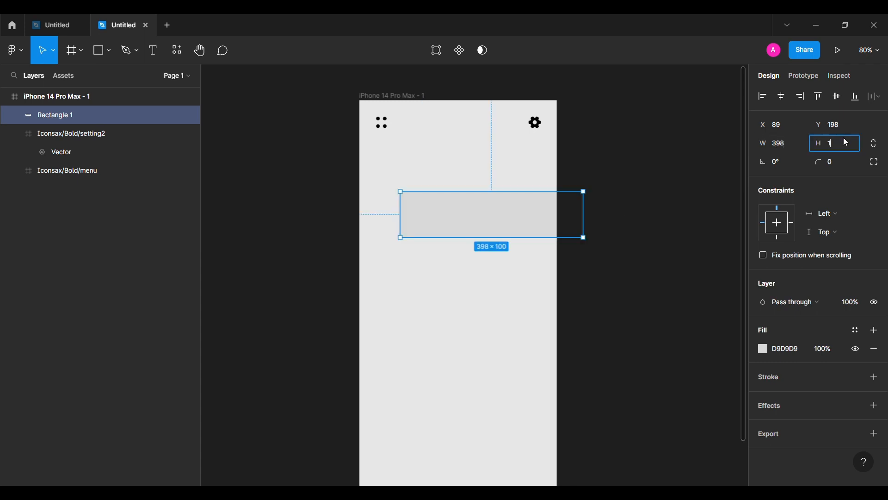
{"action": "type", "text": "160"}
{"action": "key", "text": "Return"}
{"action": "left_click", "coordinate": [840, 162]}
{"action": "type", "text": "32"}
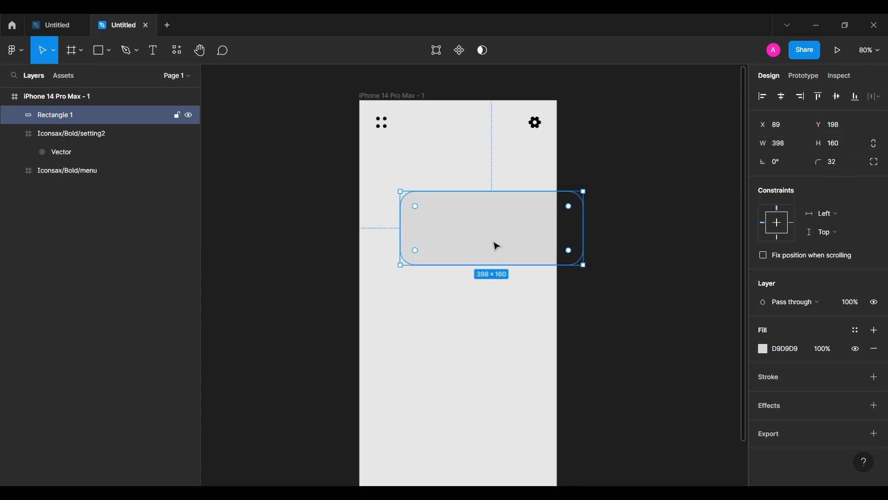
Position the rounded rectangle below the two icons at X 16, Y 104.
{"action": "left_click_drag", "start_coordinate": [494, 242], "coordinate": [460, 206]}
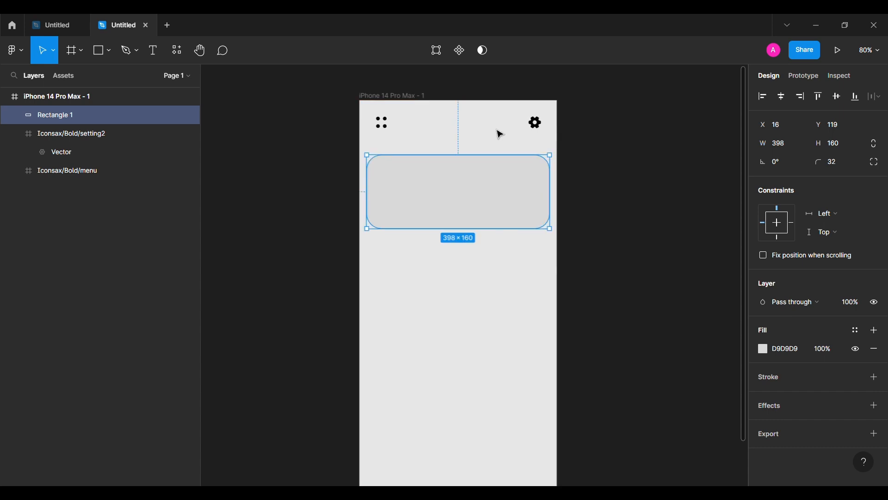
{"action": "key", "text": "shift+Up"}
{"action": "key", "text": "Up"}
{"action": "key", "text": "Up"}
{"action": "key", "text": "Up"}
{"action": "key", "text": "Up"}
{"action": "key", "text": "Up"}
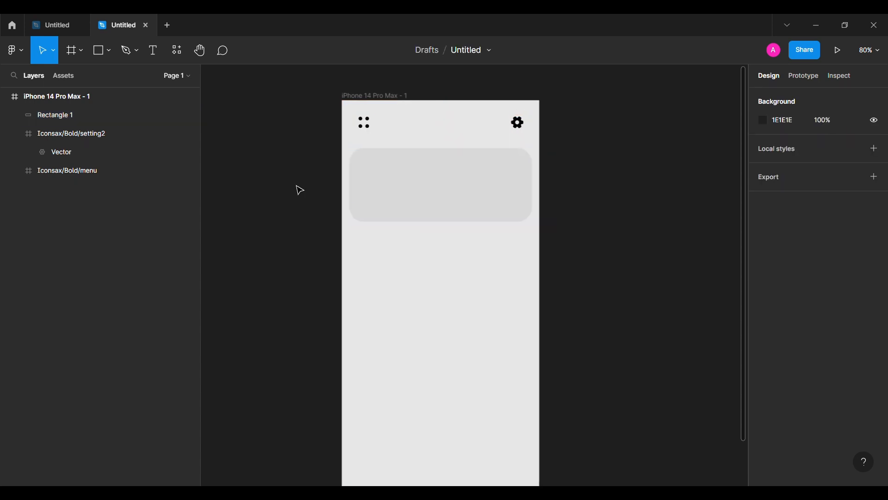
Set the rounded rectangle's fill colour to 252525.
{"action": "scroll", "coordinate": [298, 189], "scroll_direction": "up", "scroll_amount": 4}
{"action": "left_click", "coordinate": [798, 349]}
{"action": "type", "text": "25"}
{"action": "key", "text": "Return"}
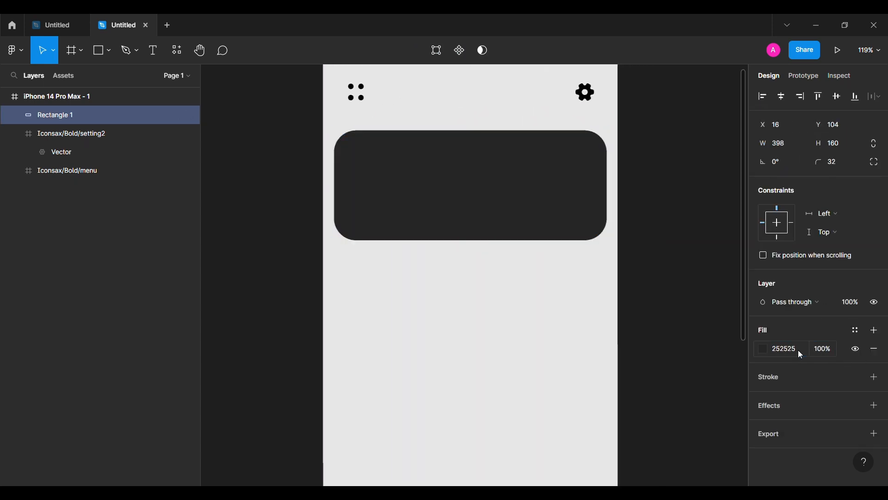
Draw a circle on the right half of the dark card and set its size to 80 × 80.
{"action": "left_click", "coordinate": [107, 50]}
{"action": "left_click", "coordinate": [70, 120]}
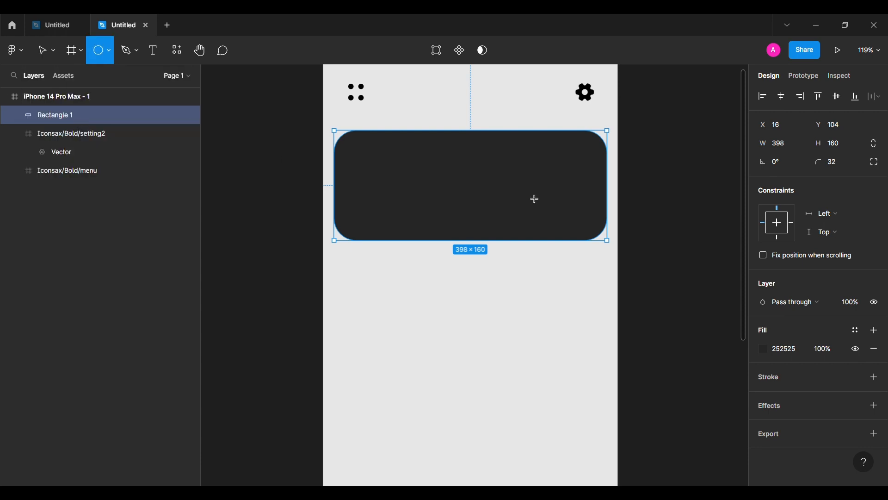
{"action": "left_click_drag", "start_coordinate": [484, 164], "coordinate": [541, 221]}
{"action": "left_click_drag", "start_coordinate": [818, 144], "coordinate": [812, 143]}
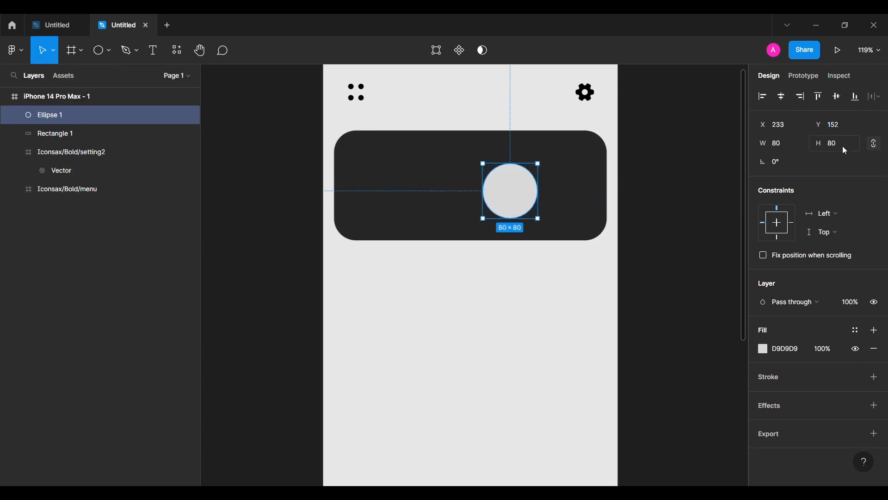
Fill the circle with the ghost photo found by searching the Unsplash plugin for "profile picture".
{"action": "left_click", "coordinate": [14, 50]}
{"action": "mouse_move", "coordinate": [45, 212]}
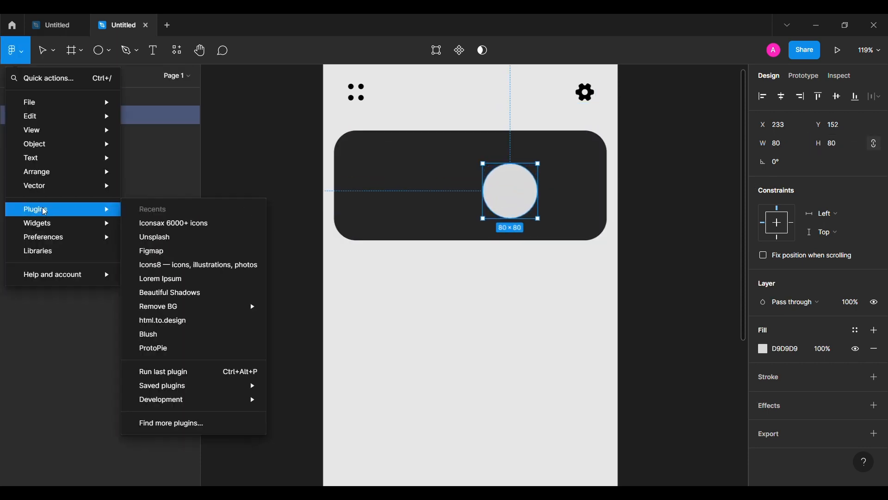
{"action": "left_click", "coordinate": [176, 223]}
{"action": "scroll", "coordinate": [403, 253], "scroll_direction": "right", "scroll_amount": 5}
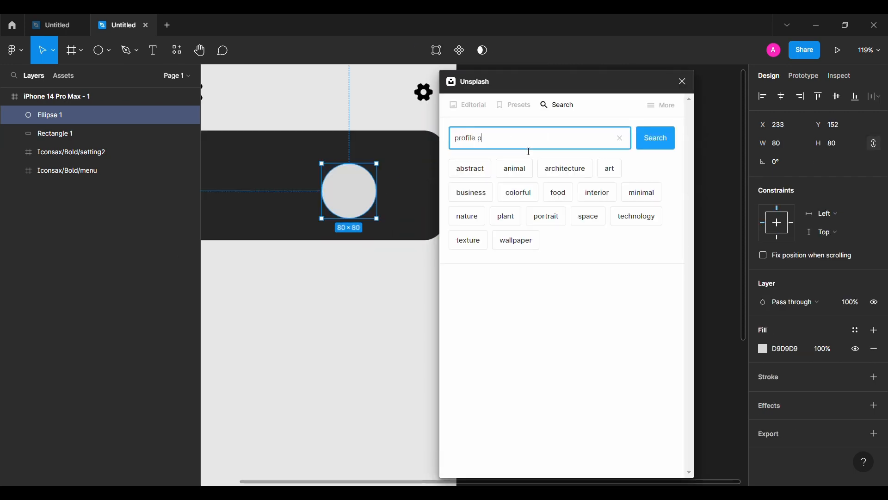
{"action": "key", "text": "Return"}
{"action": "scroll", "coordinate": [580, 301], "scroll_direction": "down", "scroll_amount": 8}
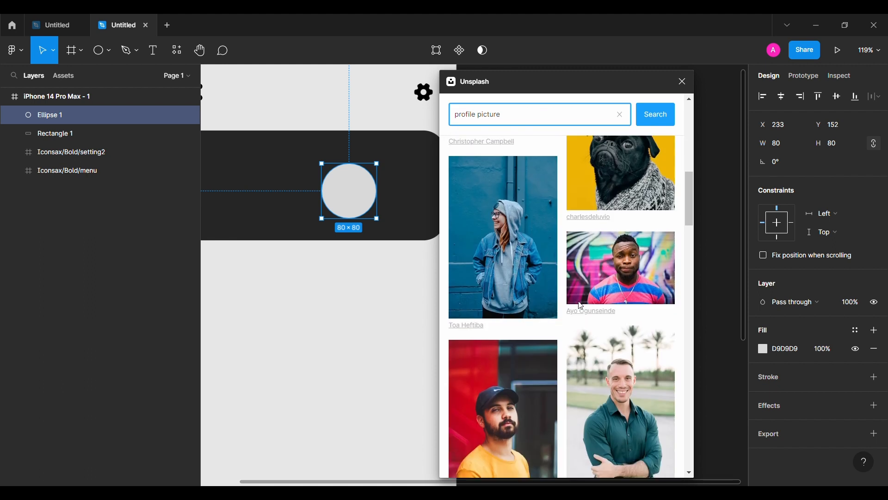
{"action": "scroll", "coordinate": [581, 306], "scroll_direction": "down", "scroll_amount": 4}
{"action": "left_click", "coordinate": [490, 324]}
{"action": "left_click", "coordinate": [683, 81]}
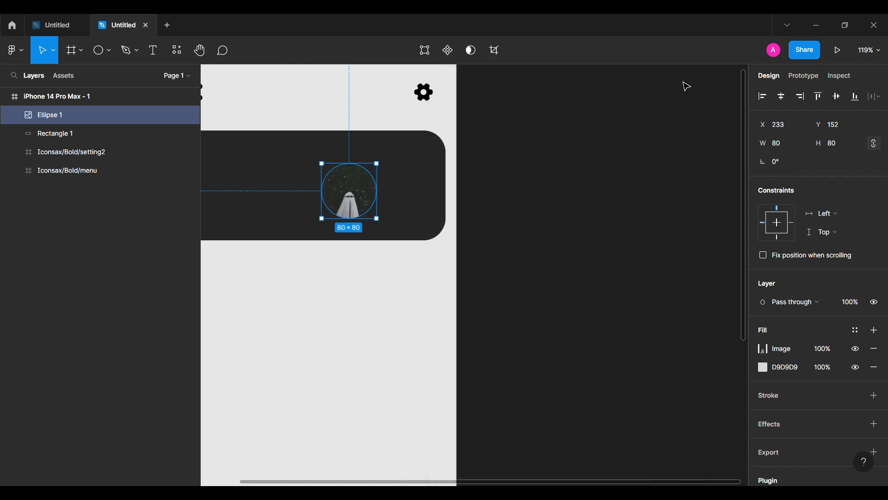
Move the profile picture towards the card's right end, 32 below the card's upper edge.
{"action": "scroll", "coordinate": [362, 197], "scroll_direction": "left", "scroll_amount": 3}
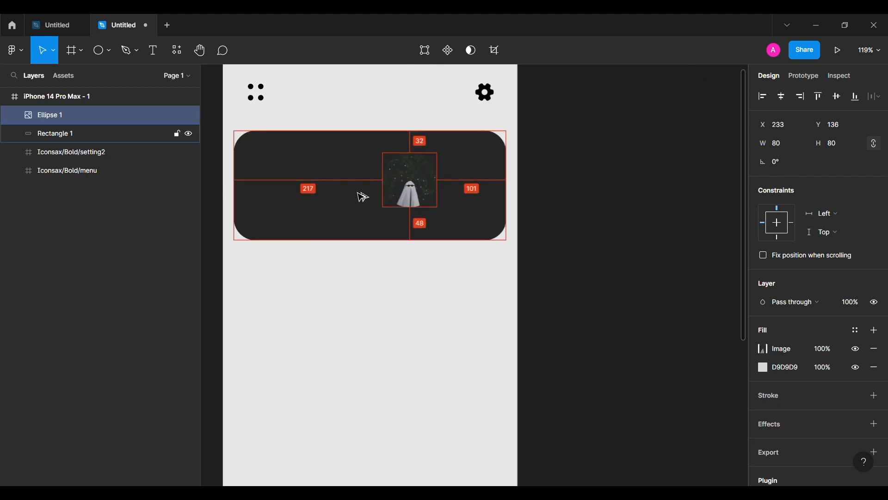
{"action": "key", "text": "shift+Right"}
{"action": "key", "text": "shift+Right"}
{"action": "key", "text": "shift+Right"}
{"action": "key", "text": "shift+Up"}
{"action": "key", "text": "Up"}
{"action": "key", "text": "Up"}
{"action": "key", "text": "Up"}
{"action": "key", "text": "Up"}
{"action": "key", "text": "Up"}
{"action": "key", "text": "Up"}
{"action": "key", "text": "shift+Right"}
{"action": "key", "text": "shift+Right"}
{"action": "key", "text": "shift+Right"}
{"action": "key", "text": "shift+Right"}
{"action": "key", "text": "shift+Right"}
{"action": "left_click", "coordinate": [218, 198]}
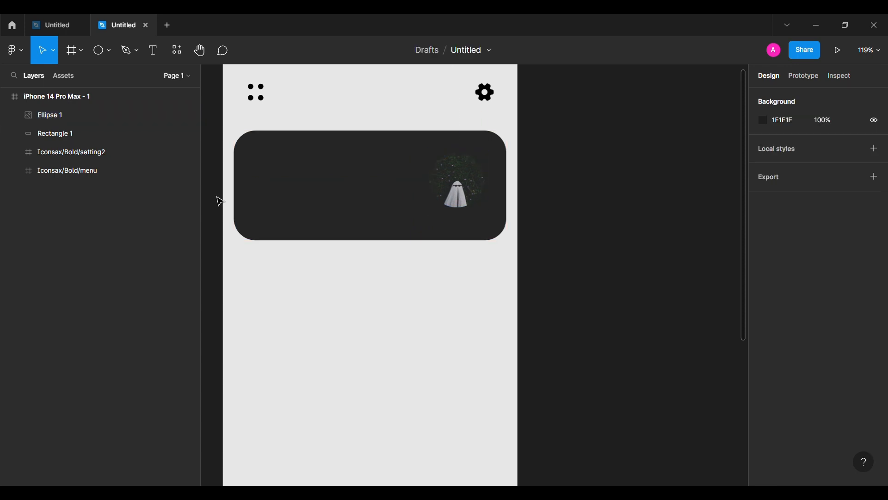
Add a two-line greeting text on the card's left side with the person's first name followed by "Good Morning!".
{"action": "scroll", "coordinate": [218, 198], "scroll_direction": "left", "scroll_amount": 2}
{"action": "key", "text": "t"}
{"action": "left_click", "coordinate": [302, 155]}
{"action": "type", "text": "Anurag,"}
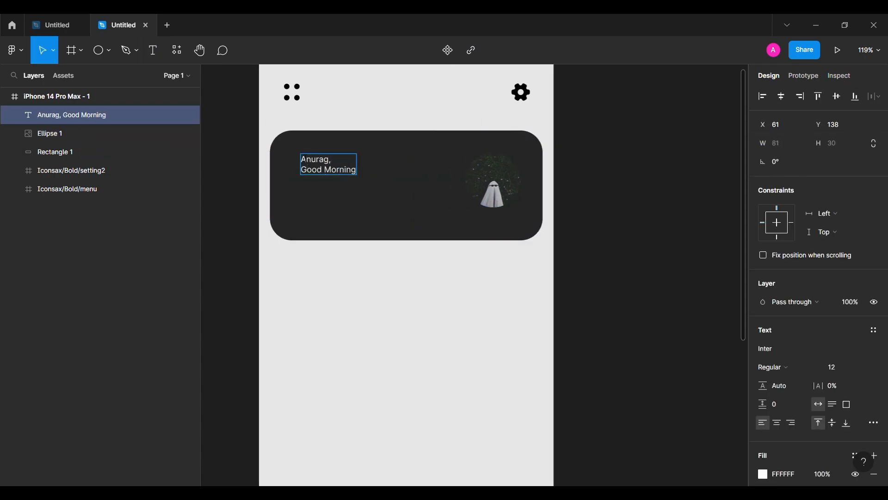
{"action": "key", "text": "Escape"}
Style the greeting as Jost Medium, size 24, and place it at X 48, Y 128.
{"action": "type", "text": "Jost"}
{"action": "key", "text": "Return"}
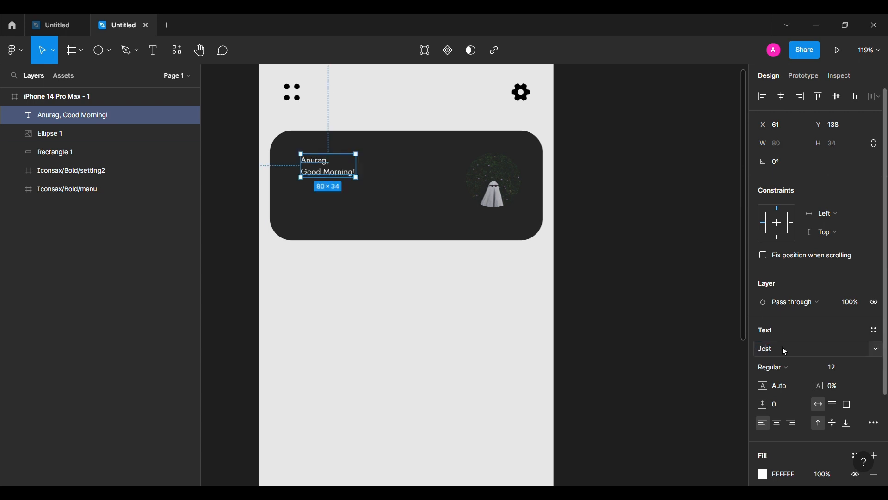
{"action": "left_click", "coordinate": [782, 367]}
{"action": "left_click", "coordinate": [814, 262]}
{"action": "left_click", "coordinate": [845, 374]}
{"action": "type", "text": "2"}
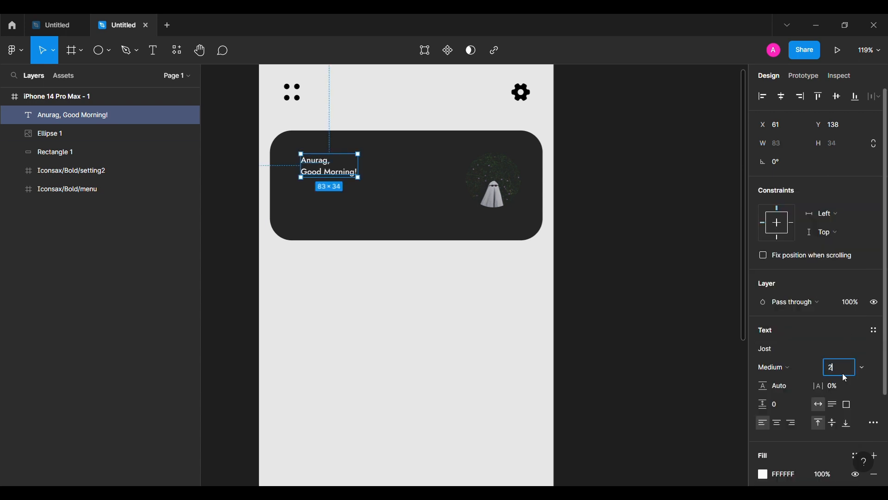
{"action": "type", "text": "4"}
{"action": "key", "text": "Return"}
{"action": "left_click_drag", "start_coordinate": [331, 168], "coordinate": [321, 161]}
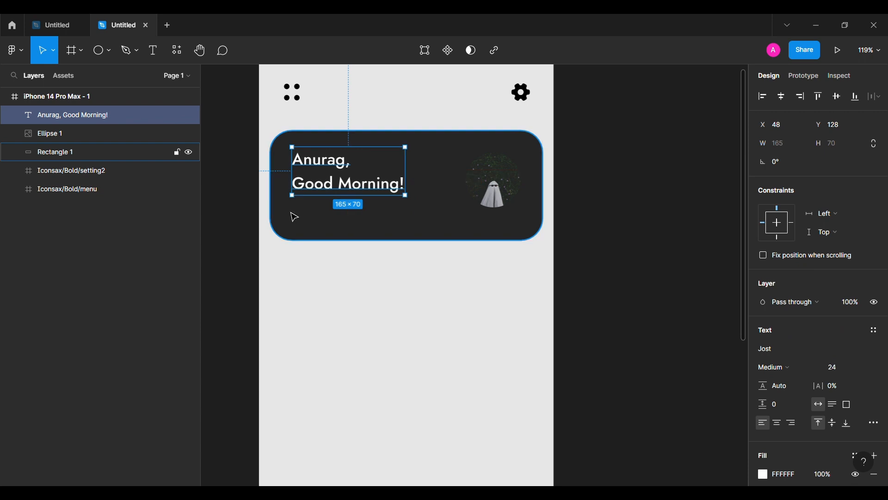
Add the text "10 Tasks Pending" below the greeting and set its size to 12.
{"action": "left_click", "coordinate": [154, 60]}
{"action": "left_click", "coordinate": [317, 214]}
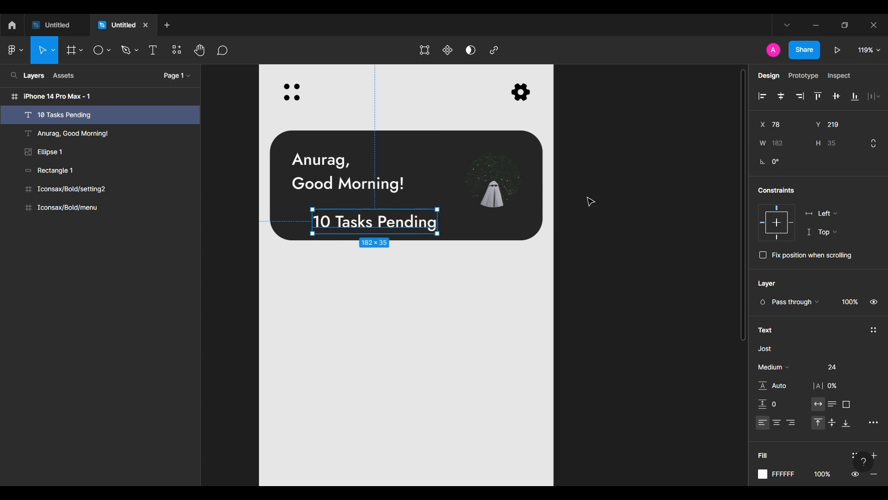
{"action": "type", "text": "12"}
{"action": "key", "text": "Return"}
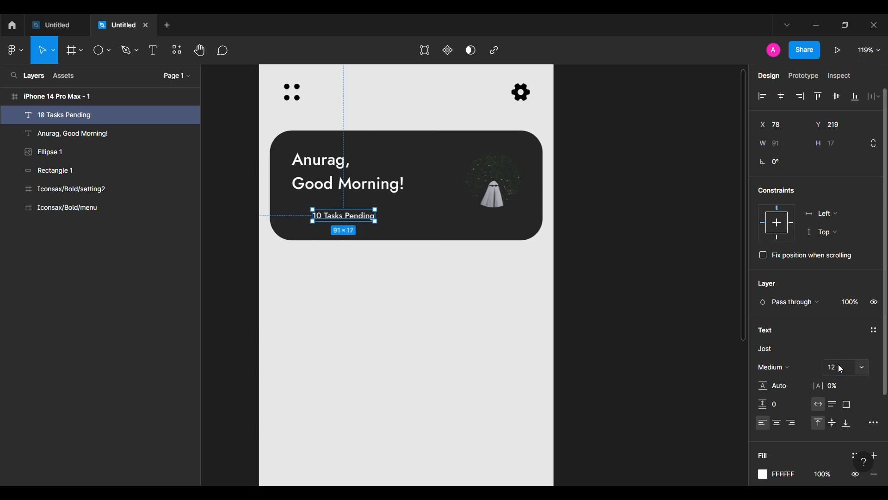
Set the vertical spacing between the greeting and the "10 Tasks Pending" text to 0 and left-align them.
{"action": "left_click", "coordinate": [393, 185], "text": "shift"}
{"action": "left_click", "coordinate": [791, 178]}
{"action": "type", "text": "0"}
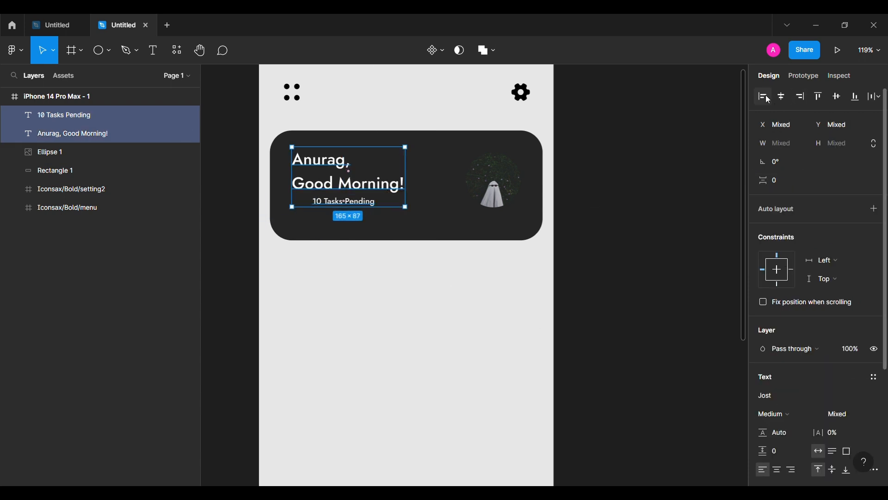
Set the white fill of the "10 Tasks Pending" text to 60% opacity.
{"action": "left_click", "coordinate": [69, 115]}
{"action": "scroll", "coordinate": [831, 425], "scroll_direction": "down", "scroll_amount": 2}
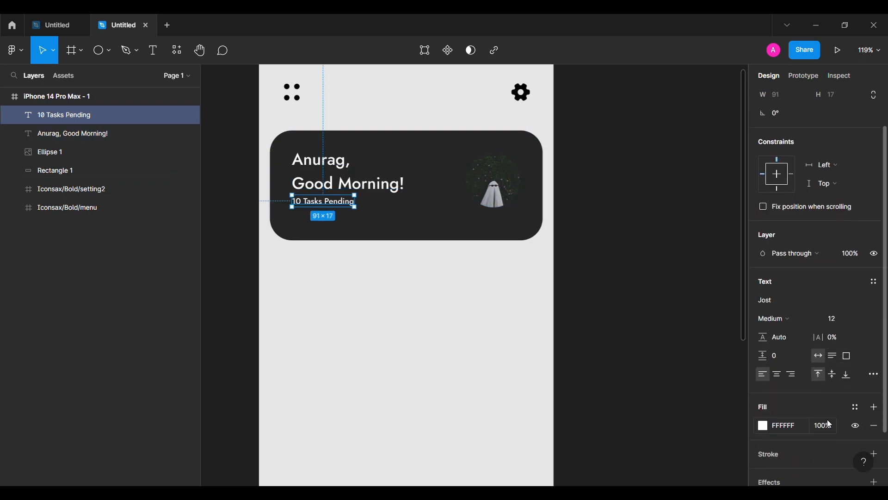
{"action": "left_click", "coordinate": [763, 426]}
{"action": "left_click", "coordinate": [627, 358]}
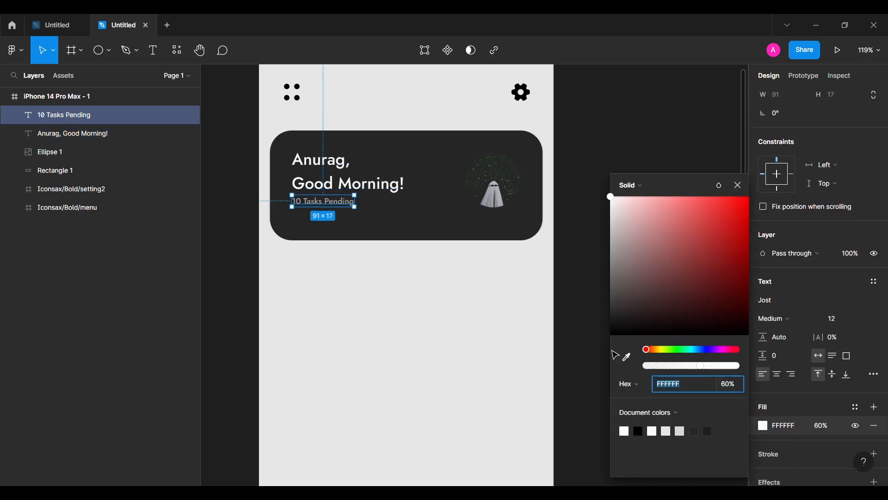
{"action": "left_click", "coordinate": [448, 341]}
{"action": "key", "text": "Escape"}
Set the greeting's fill to E7E7E7 by sampling the frame's light grey background.
{"action": "left_click", "coordinate": [350, 183]}
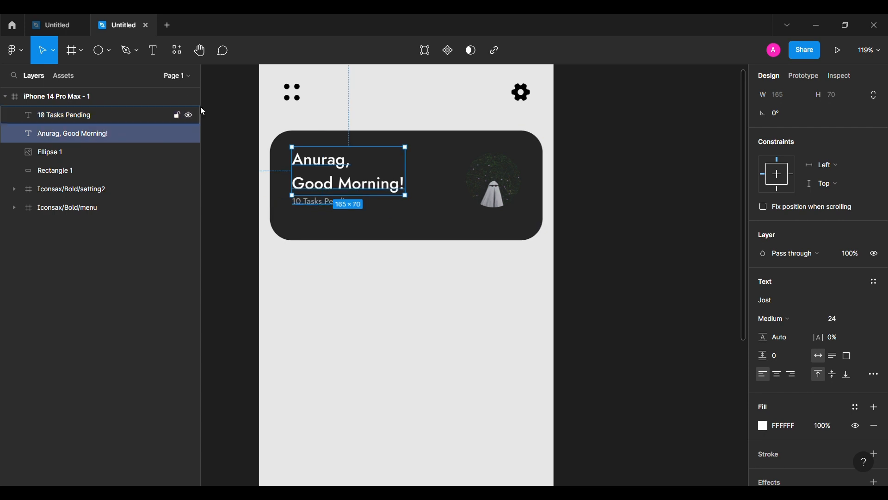
{"action": "left_click", "coordinate": [764, 426]}
{"action": "left_click", "coordinate": [626, 354]}
{"action": "left_click", "coordinate": [500, 314]}
{"action": "key", "text": "Escape"}
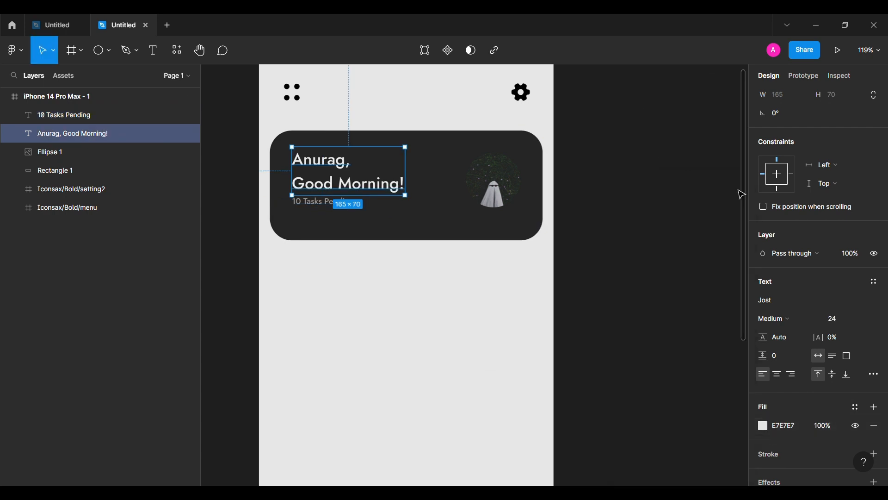
Group the greeting with the "10 Tasks Pending" text and move the group down to about the card's vertical centre.
{"action": "left_click", "coordinate": [613, 218]}
{"action": "left_click", "coordinate": [324, 202]}
{"action": "left_click", "coordinate": [341, 184], "text": "shift"}
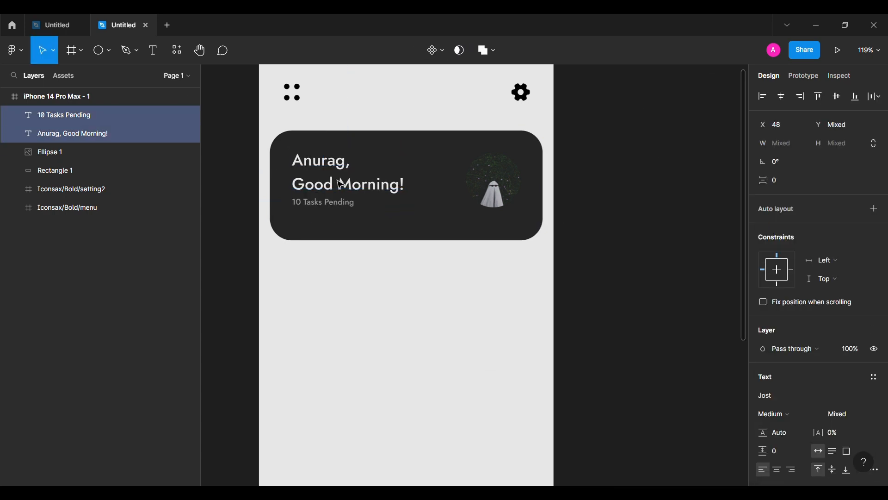
{"action": "key", "text": "ctrl+g"}
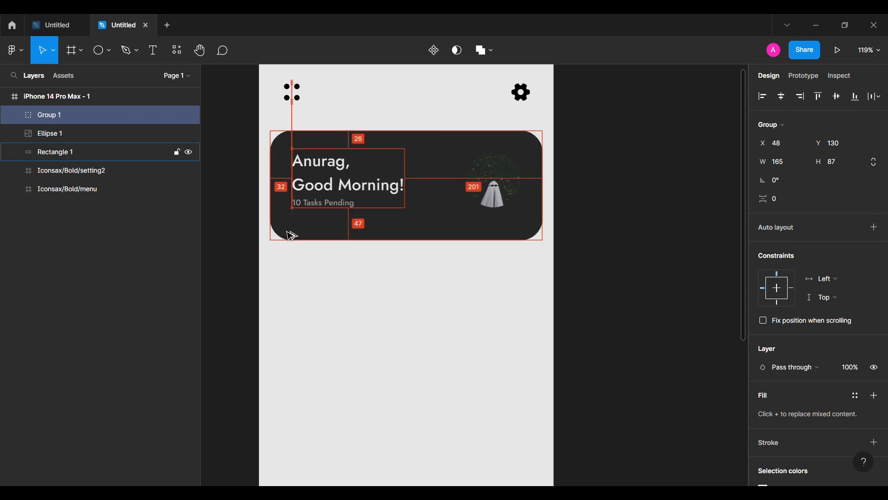
{"action": "key", "text": "Down"}
{"action": "key", "text": "Down"}
{"action": "key", "text": "Down"}
{"action": "key", "text": "Down"}
{"action": "key", "text": "Down"}
{"action": "key", "text": "Down"}
{"action": "key", "text": "Down"}
{"action": "left_click", "coordinate": [295, 238]}
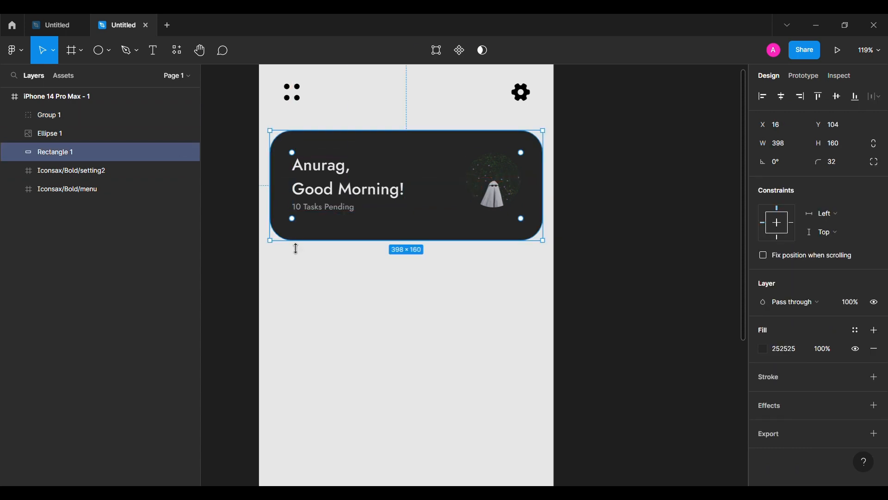
{"action": "key", "text": "Escape"}
Draw a rectangle below the card and set its size to 240 × 32.
{"action": "left_click", "coordinate": [101, 50]}
{"action": "left_click", "coordinate": [109, 51]}
{"action": "left_click", "coordinate": [101, 76]}
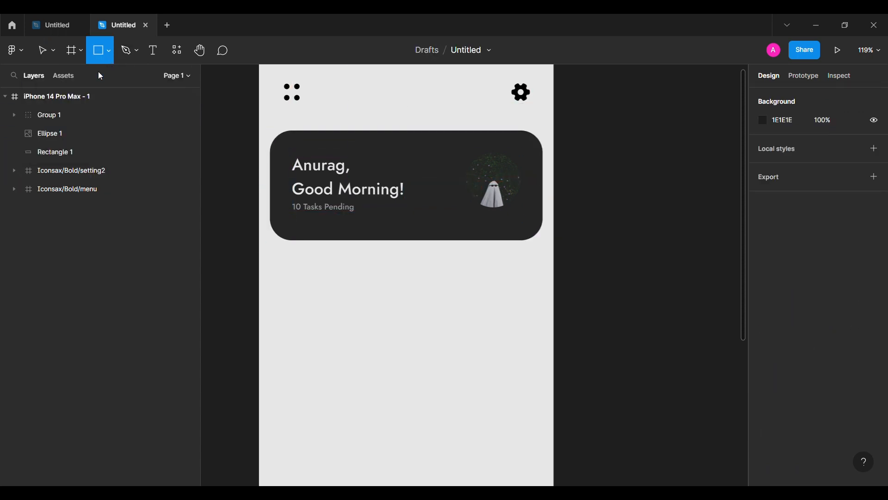
{"action": "left_click_drag", "start_coordinate": [315, 281], "coordinate": [466, 301]}
{"action": "left_click", "coordinate": [787, 149]}
{"action": "type", "text": "2"}
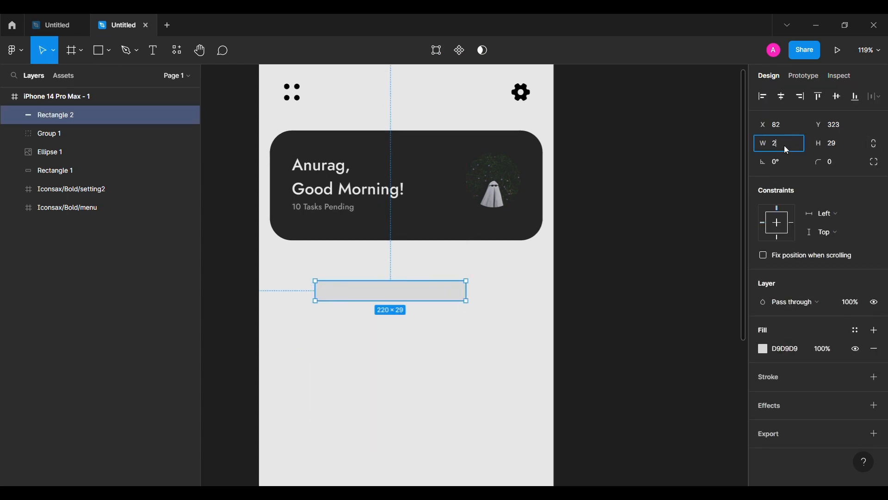
{"action": "type", "text": "40"}
{"action": "double_click", "coordinate": [849, 140]}
{"action": "type", "text": "32"}
Give the new rectangle a corner radius of 32 and a drop shadow.
{"action": "left_click", "coordinate": [839, 159]}
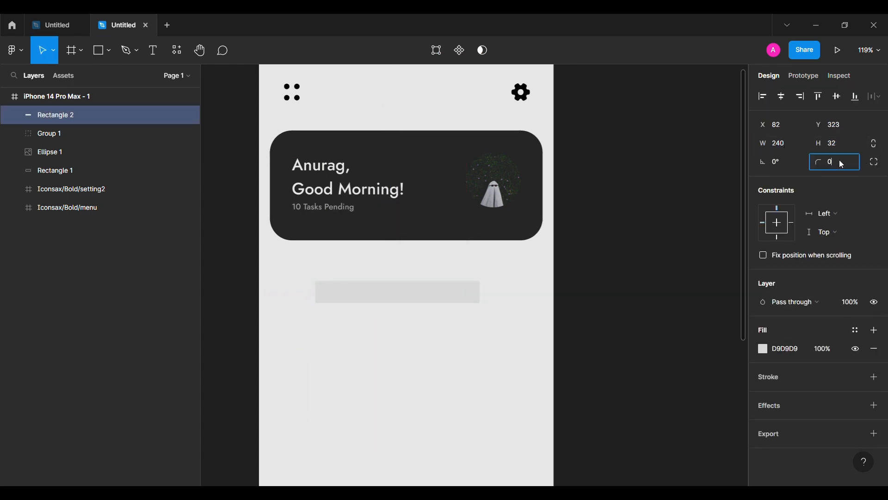
{"action": "type", "text": "32"}
{"action": "key", "text": "Return"}
{"action": "left_click", "coordinate": [876, 406]}
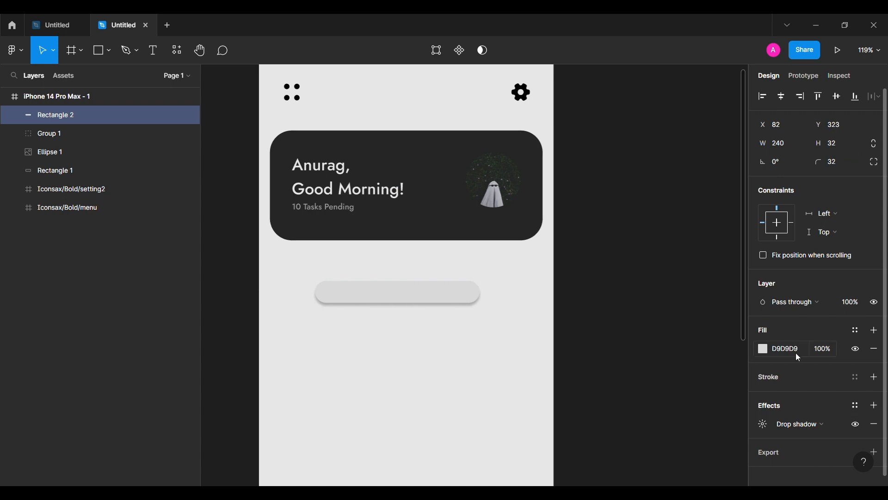
Set the rounded bar's fill to E7E7E7 by sampling the frame's light grey background.
{"action": "left_click", "coordinate": [764, 349]}
{"action": "left_click", "coordinate": [625, 355]}
{"action": "left_click", "coordinate": [524, 271]}
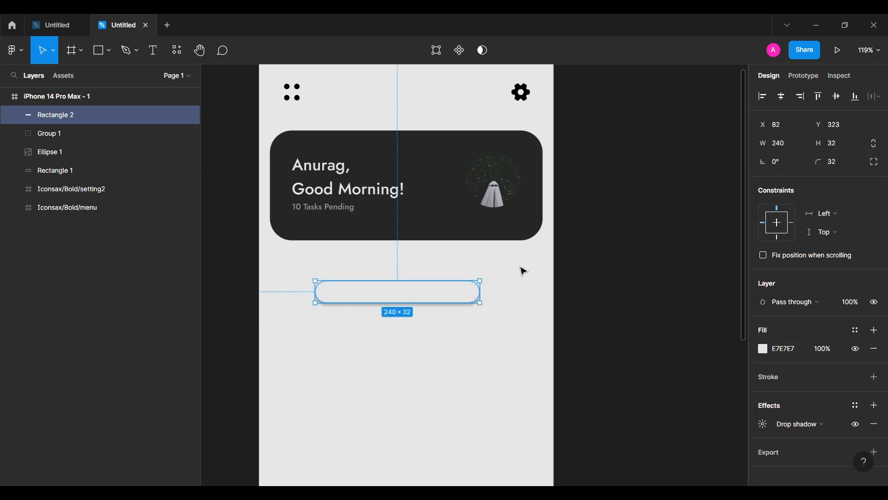
Move the bar onto the card's lower edge at Y 248 and centre it horizontally in the frame.
{"action": "left_click_drag", "start_coordinate": [418, 303], "coordinate": [431, 251]}
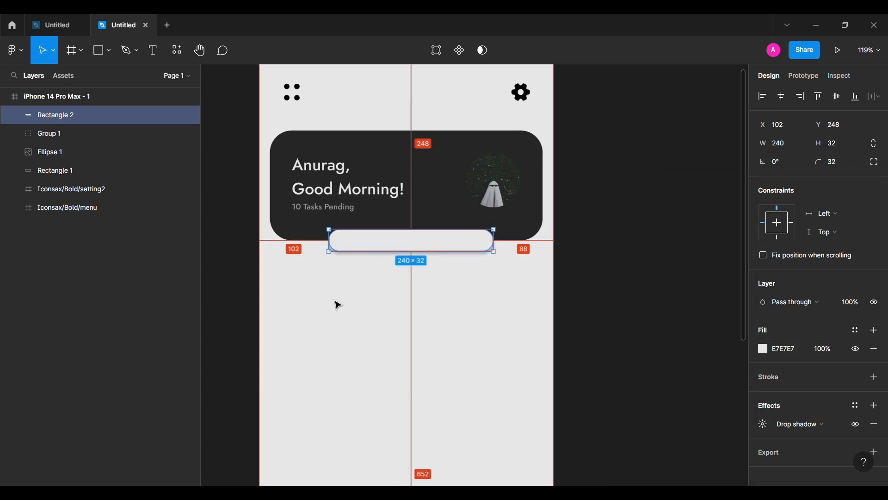
{"action": "left_click", "coordinate": [787, 97]}
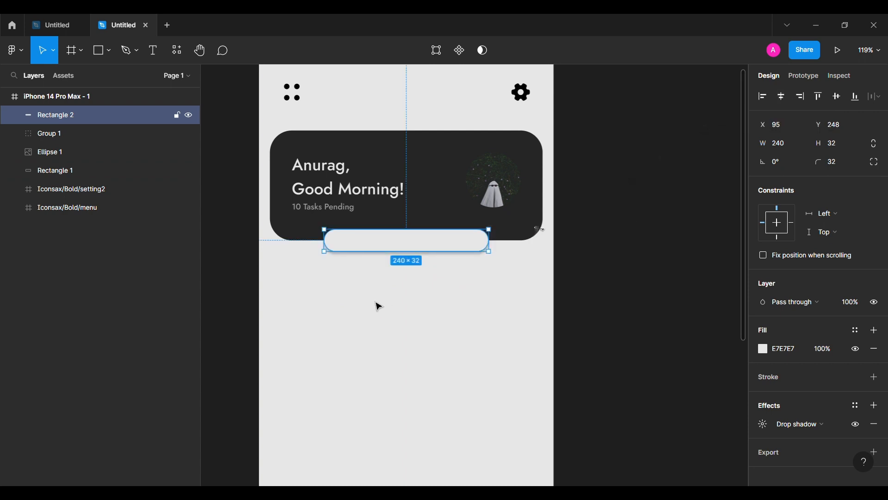
{"action": "left_click", "coordinate": [244, 279]}
Search the Iconsax plugin for "sear" and insert the linear searchnormal1 icon onto the card.
{"action": "left_click", "coordinate": [15, 50]}
{"action": "mouse_move", "coordinate": [39, 207]}
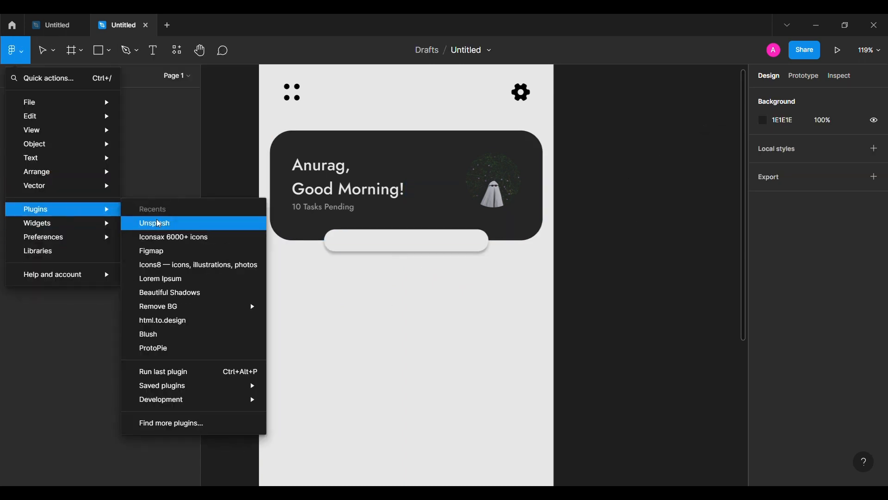
{"action": "left_click", "coordinate": [183, 234]}
{"action": "type", "text": "sear"}
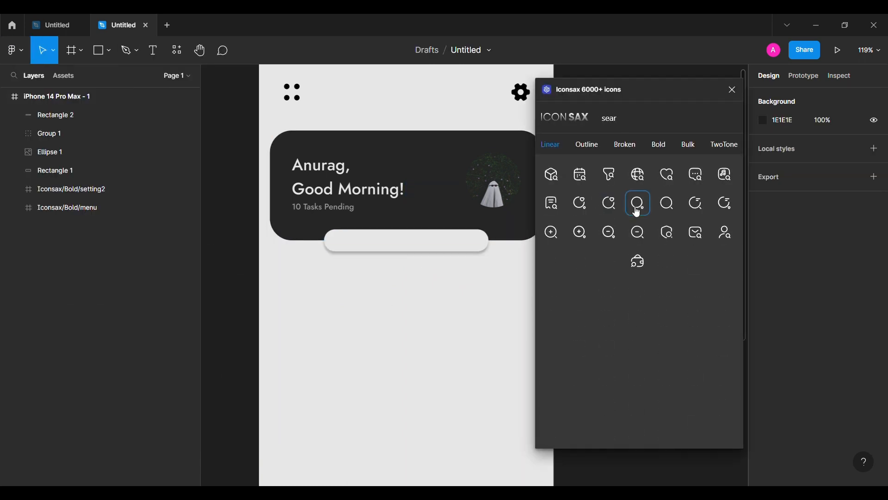
{"action": "left_click_drag", "start_coordinate": [668, 211], "coordinate": [414, 218]}
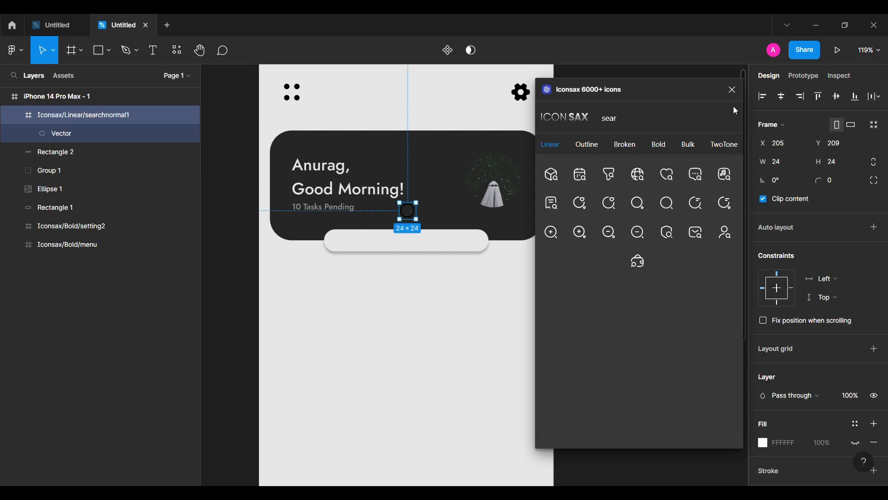
{"action": "left_click", "coordinate": [732, 90]}
Resize the search icon to 16 × 16 and place it inside the bar's left end at X 104, Y 256.
{"action": "left_click", "coordinate": [791, 169]}
{"action": "type", "text": "1"}
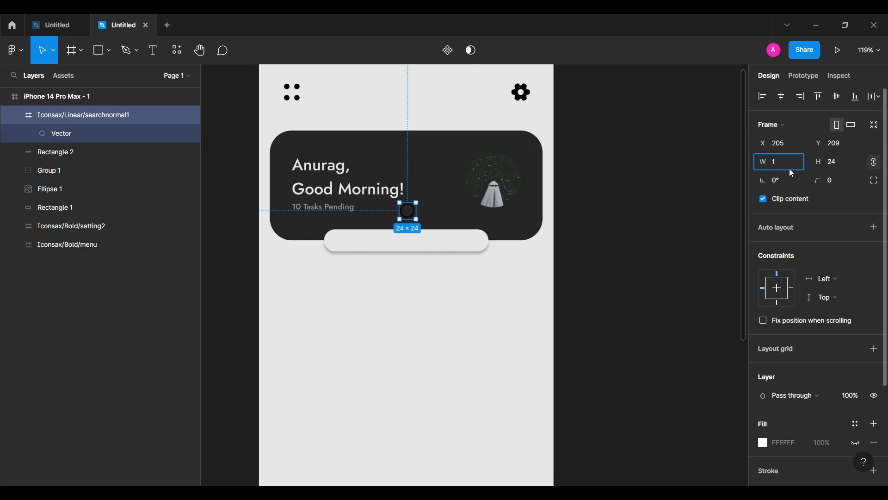
{"action": "type", "text": "6"}
{"action": "key", "text": "Return"}
{"action": "left_click", "coordinate": [19, 115]}
{"action": "left_click_drag", "start_coordinate": [404, 208], "coordinate": [343, 245]}
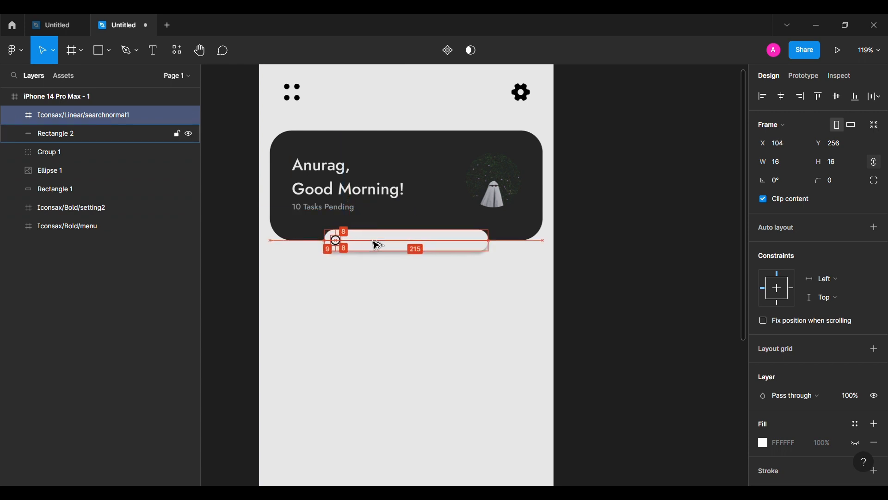
Set the search icon's colour to 252525.
{"action": "scroll", "coordinate": [377, 246], "scroll_direction": "up", "scroll_amount": 3}
{"action": "scroll", "coordinate": [795, 388], "scroll_direction": "down", "scroll_amount": 3}
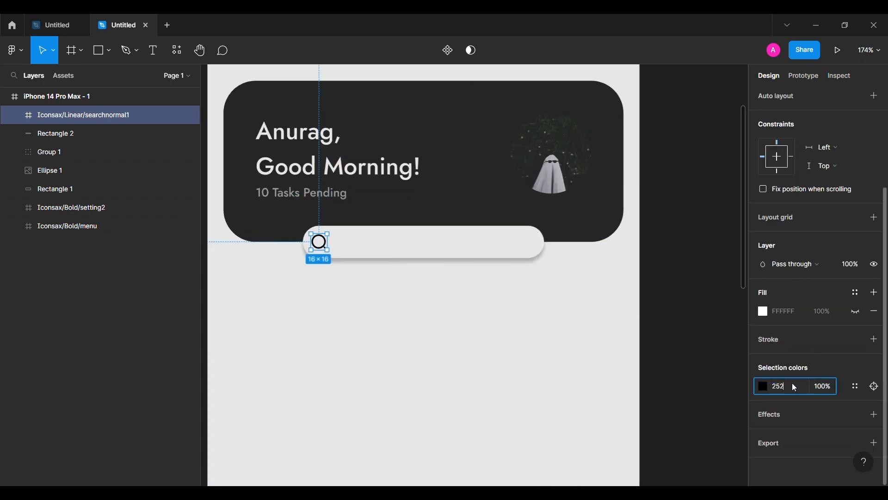
{"action": "left_click", "coordinate": [394, 322]}
Add the text "Search for anything ..." beside the search icon, with fill 252525 at 60% opacity.
{"action": "key", "text": "t"}
{"action": "left_click", "coordinate": [352, 240]}
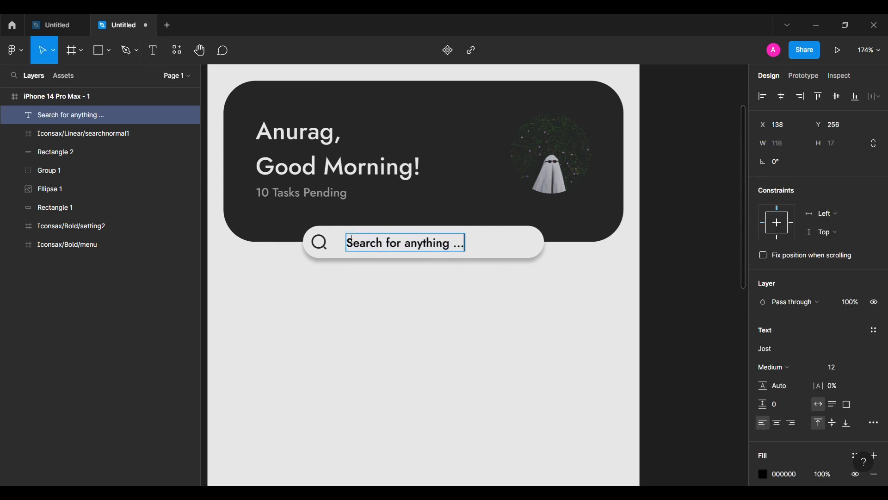
{"action": "left_click", "coordinate": [782, 474]}
{"action": "type", "text": "252525"}
{"action": "key", "text": "Return"}
{"action": "left_click", "coordinate": [826, 475]}
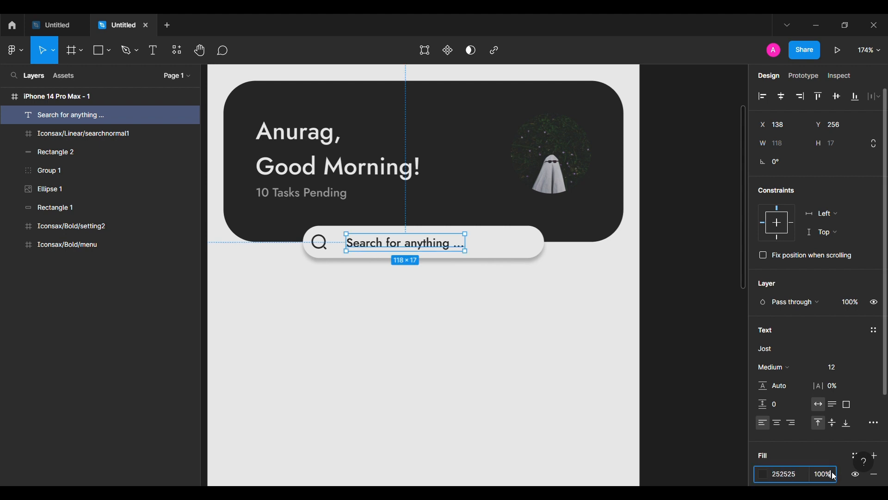
{"action": "type", "text": "60"}
{"action": "key", "text": "Return"}
Nudge the search placeholder text 3 px left to X 135.
{"action": "key", "text": "Left"}
{"action": "key", "text": "Left"}
{"action": "key", "text": "Left"}
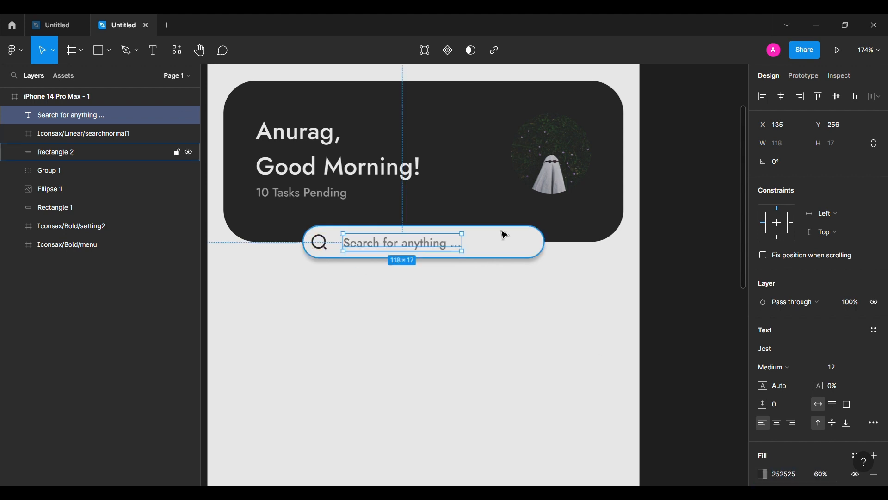
Group the bar, search icon and placeholder text, and name the group "Search bar".
{"action": "left_click", "coordinate": [93, 152]}
{"action": "left_click", "coordinate": [94, 117], "text": "shift"}
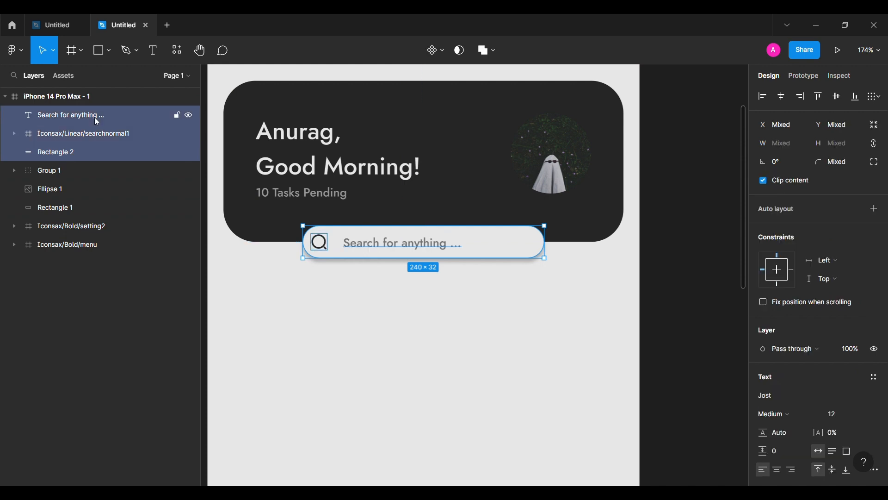
{"action": "key", "text": "ctrl+g"}
{"action": "double_click", "coordinate": [95, 118]}
{"action": "type", "text": "Search bar"}
{"action": "key", "text": "Return"}
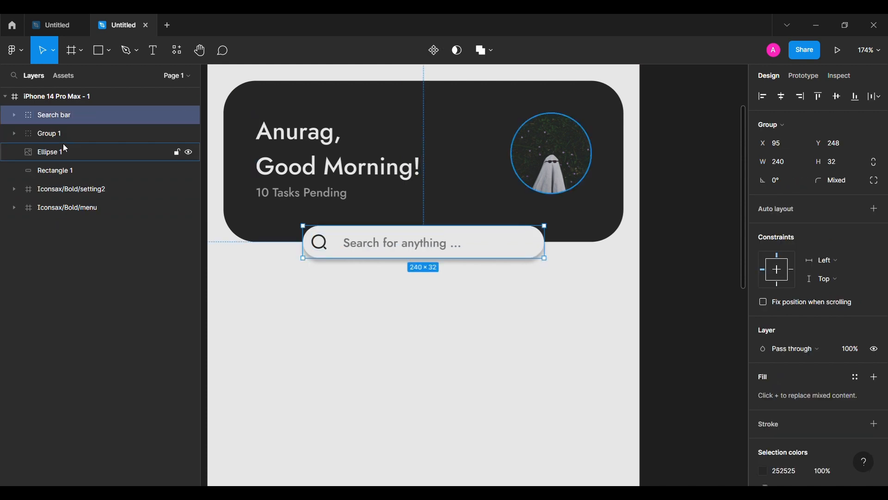
Group the greeting text, profile picture and dark card, and name the group "Hero".
{"action": "key", "text": "Tab"}
{"action": "left_click", "coordinate": [46, 175], "text": "shift"}
{"action": "key", "text": "ctrl+g"}
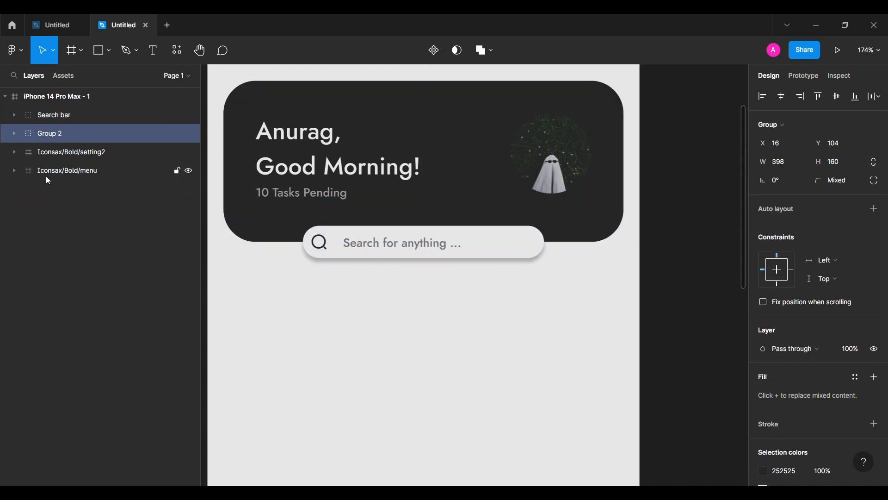
{"action": "double_click", "coordinate": [83, 134]}
{"action": "type", "text": "Hero"}
{"action": "key", "text": "Return"}
Fix the position of the menu and settings icons when scrolling.
{"action": "scroll", "coordinate": [254, 200], "scroll_direction": "up", "scroll_amount": 5}
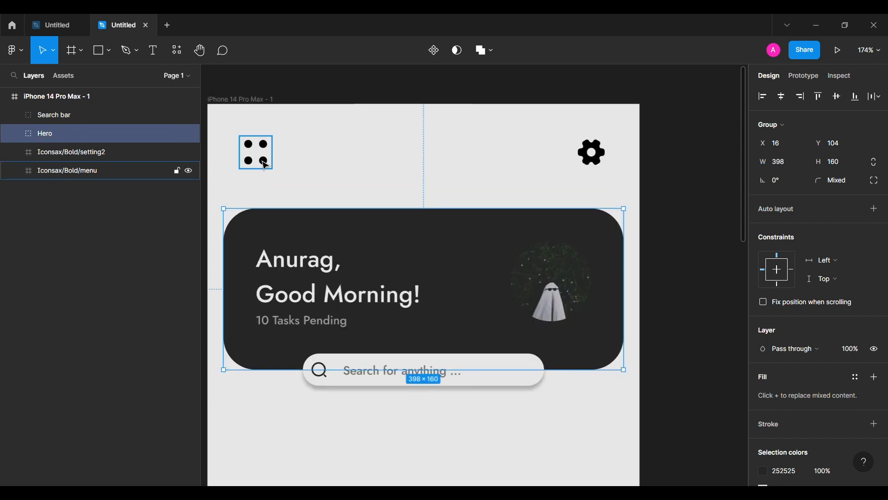
{"action": "left_click", "coordinate": [265, 164]}
{"action": "left_click", "coordinate": [99, 152], "text": "shift"}
{"action": "left_click", "coordinate": [765, 337]}
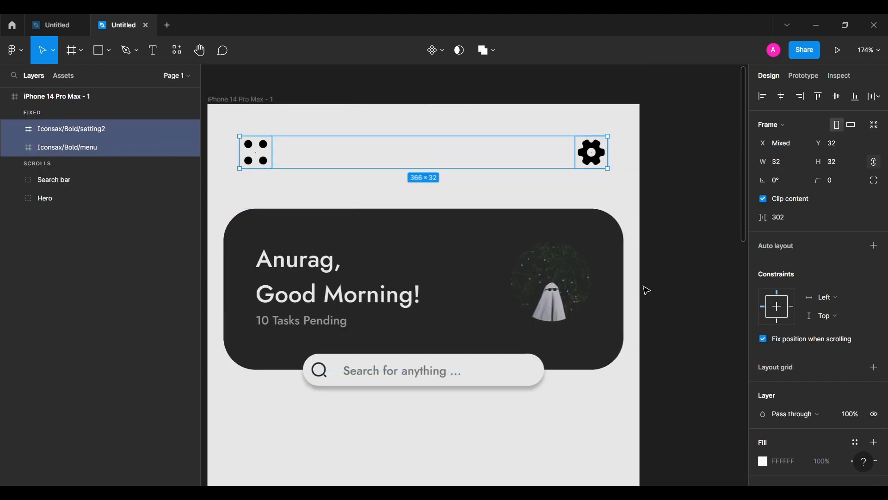
{"action": "left_click", "coordinate": [691, 222]}
{"action": "scroll", "coordinate": [692, 210], "scroll_direction": "down", "scroll_amount": 4}
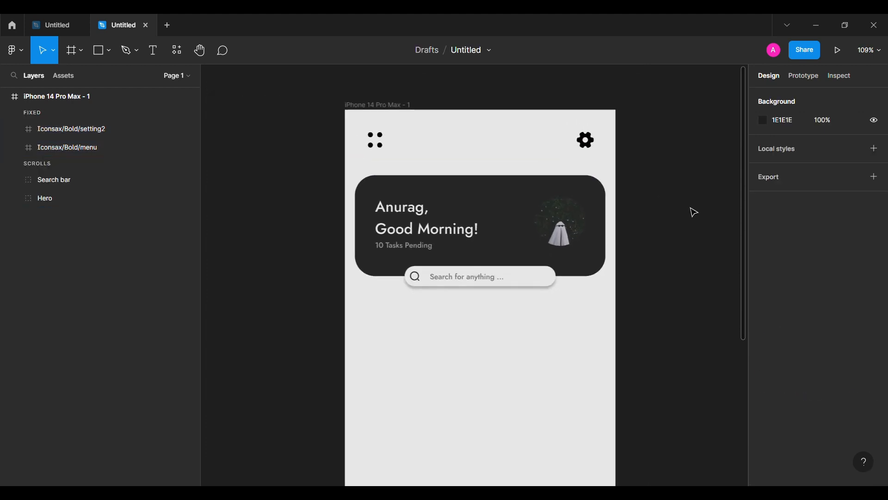
{"action": "scroll", "coordinate": [278, 173], "scroll_direction": "down", "scroll_amount": 2}
{"action": "scroll", "coordinate": [277, 174], "scroll_direction": "down", "scroll_amount": 1}
{"action": "left_click", "coordinate": [410, 194]}
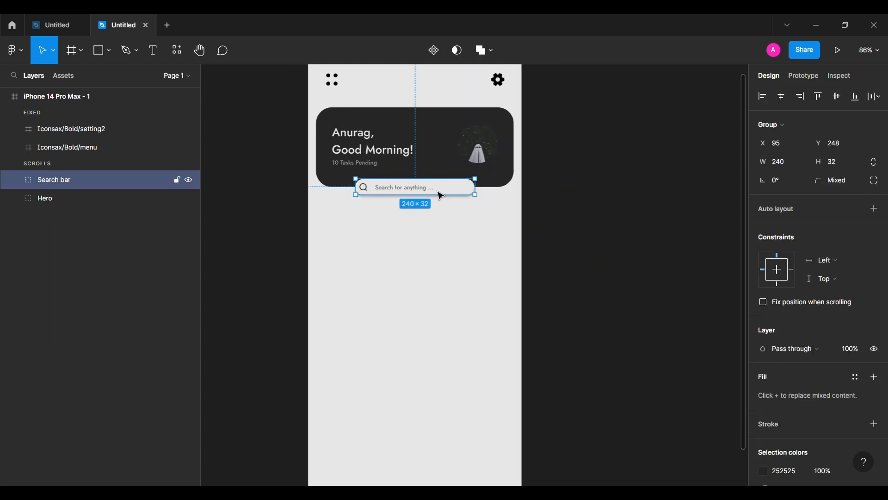
{"action": "scroll", "coordinate": [231, 313], "scroll_direction": "down", "scroll_amount": 1}
{"action": "left_click", "coordinate": [231, 312]}
Move the greeting text group inside the hero card up 4 px to Y 132.
{"action": "double_click", "coordinate": [369, 158]}
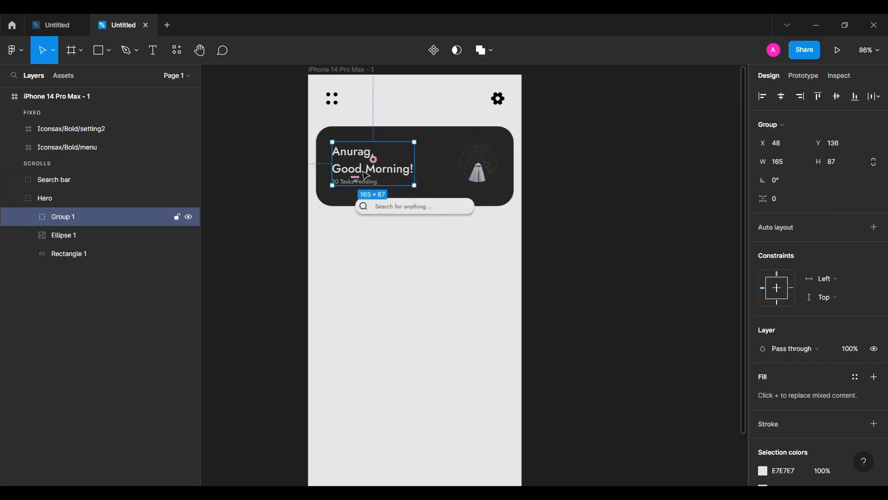
{"action": "scroll", "coordinate": [448, 133], "scroll_direction": "up", "scroll_amount": 4}
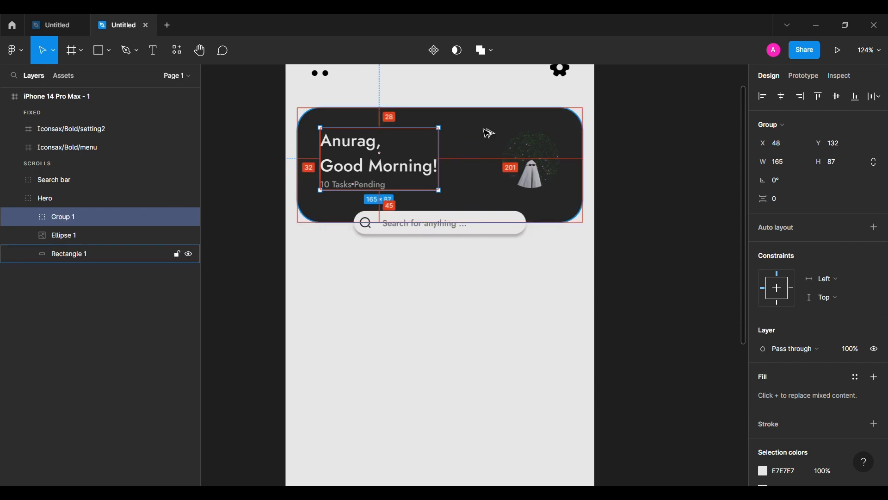
{"action": "left_click", "coordinate": [264, 228]}
{"action": "scroll", "coordinate": [264, 228], "scroll_direction": "down", "scroll_amount": 1}
{"action": "left_click", "coordinate": [370, 168]}
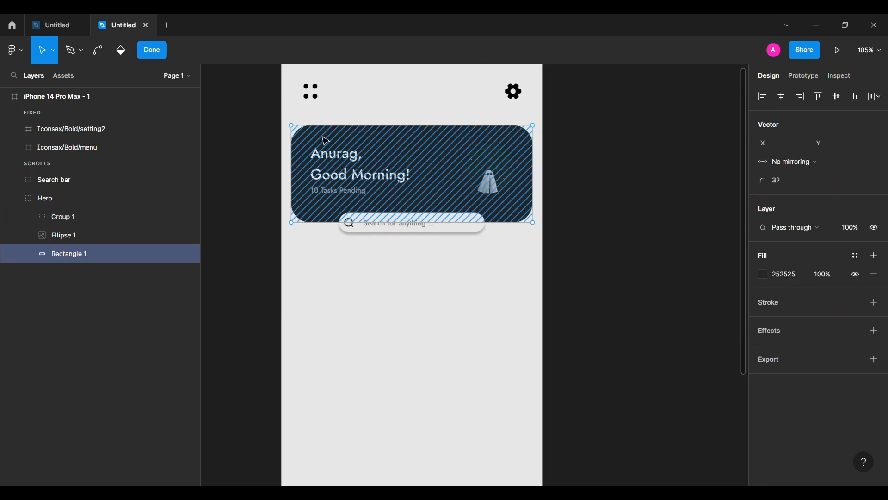
{"action": "left_click", "coordinate": [366, 194]}
{"action": "left_click", "coordinate": [489, 171], "text": "shift"}
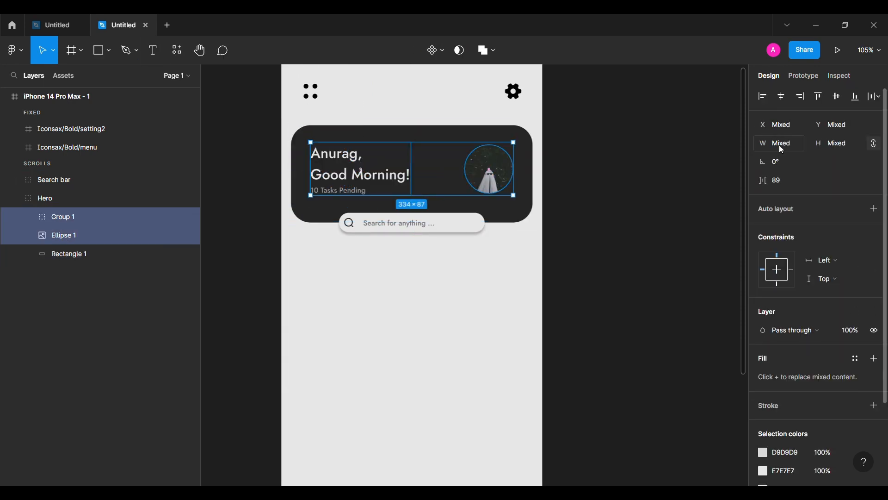
{"action": "key", "text": "Escape"}
{"action": "left_click", "coordinate": [19, 198]}
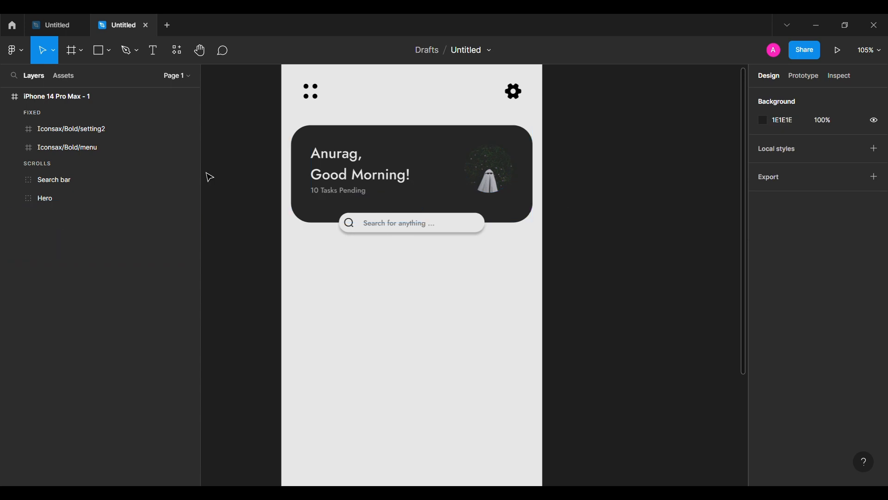
Add the text "Ongoing tasks" below the search bar.
{"action": "key", "text": "t"}
{"action": "left_click", "coordinate": [350, 294]}
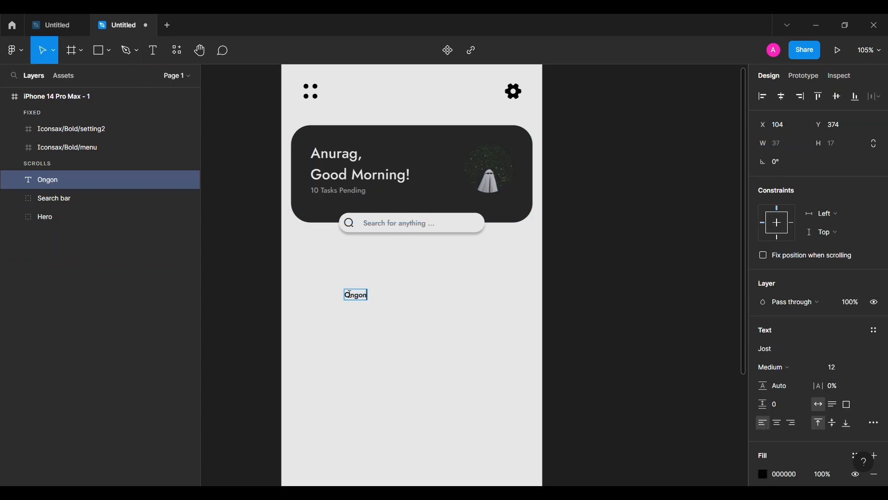
{"action": "key", "text": "Escape"}
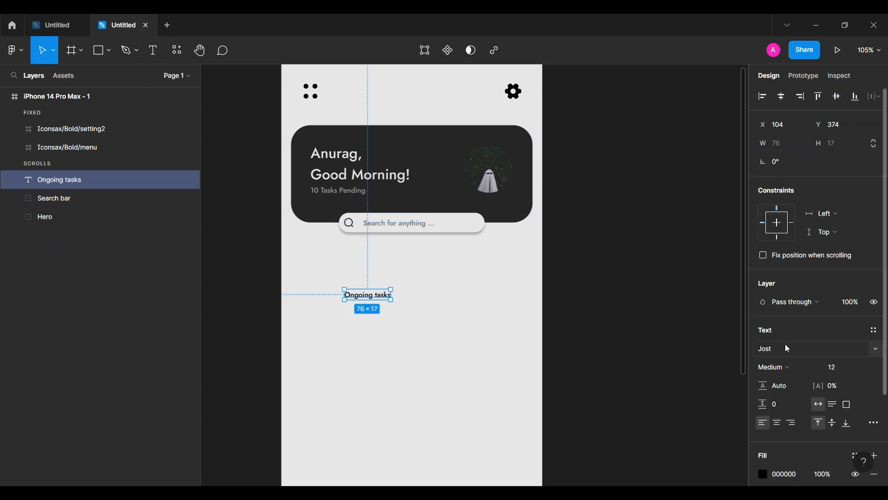
Set the "Ongoing tasks" heading to font size 24 with fill 252525.
{"action": "type", "text": "24"}
{"action": "key", "text": "Return"}
{"action": "type", "text": "252525"}
{"action": "key", "text": "Return"}
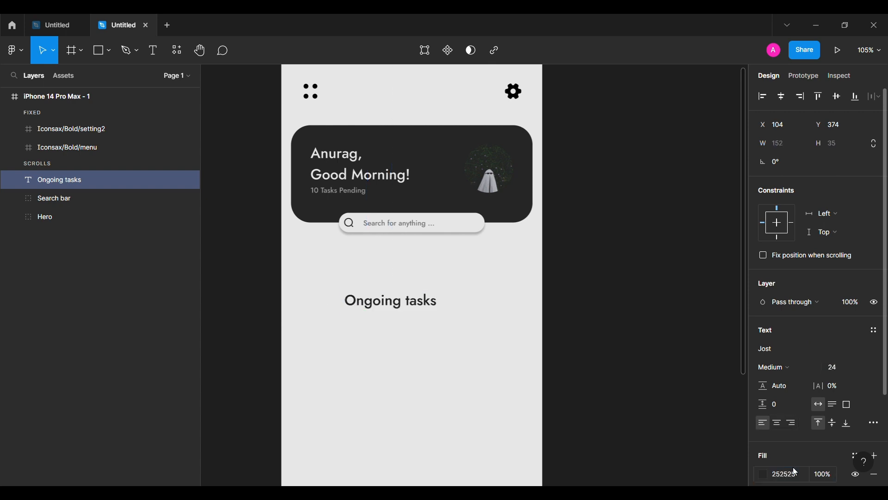
Move the "Ongoing tasks" heading to X 32, Y 312, in line with the menu icon's left edge.
{"action": "left_click_drag", "start_coordinate": [391, 301], "coordinate": [355, 260]}
{"action": "key", "text": "shift+Left"}
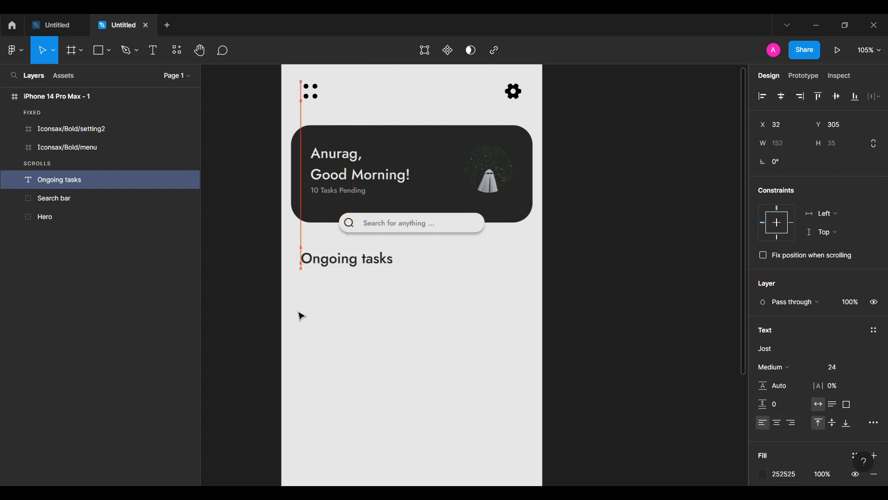
{"action": "key", "text": "Down"}
{"action": "key", "text": "Down"}
{"action": "key", "text": "Down"}
{"action": "key", "text": "Down"}
{"action": "key", "text": "Down"}
{"action": "key", "text": "Down"}
{"action": "key", "text": "Down"}
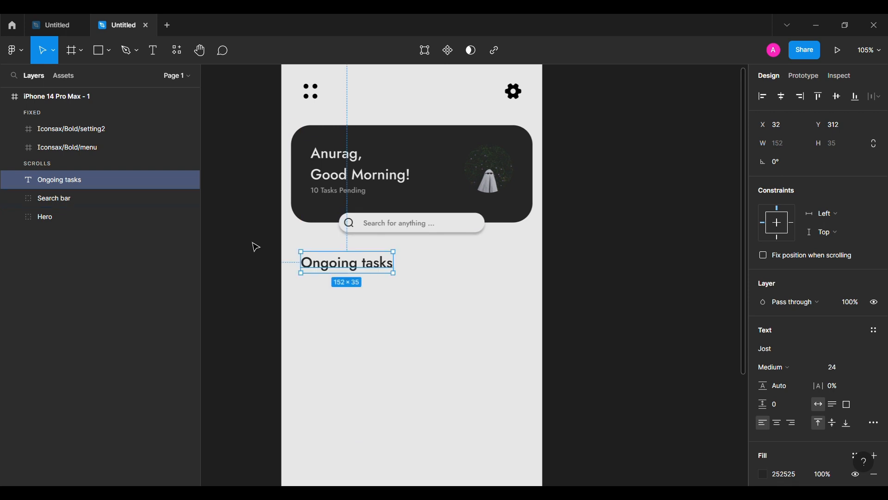
{"action": "left_click", "coordinate": [456, 320]}
Add the text "See all" to the right of the "Ongoing tasks" heading.
{"action": "left_click", "coordinate": [153, 51]}
{"action": "left_click", "coordinate": [453, 264]}
{"action": "type", "text": "See all"}
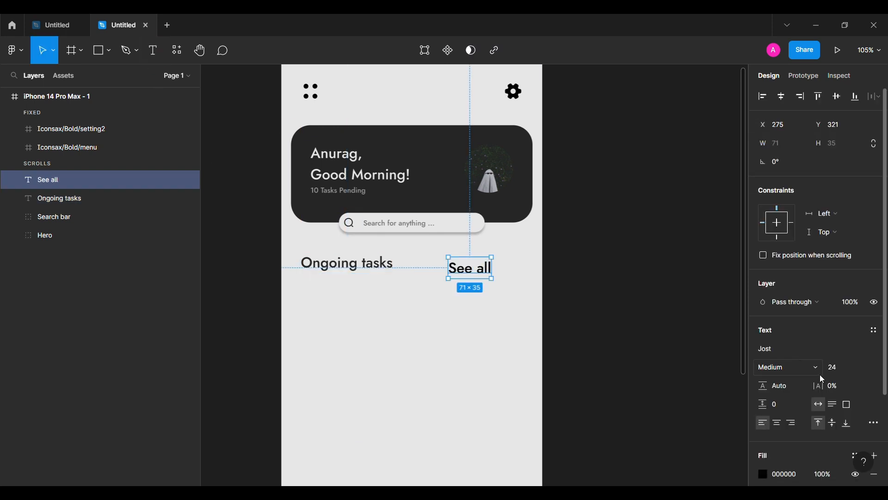
Set the "See all" text to font size 16 with fill 252525 at 60% opacity.
{"action": "type", "text": "16"}
{"action": "key", "text": "Return"}
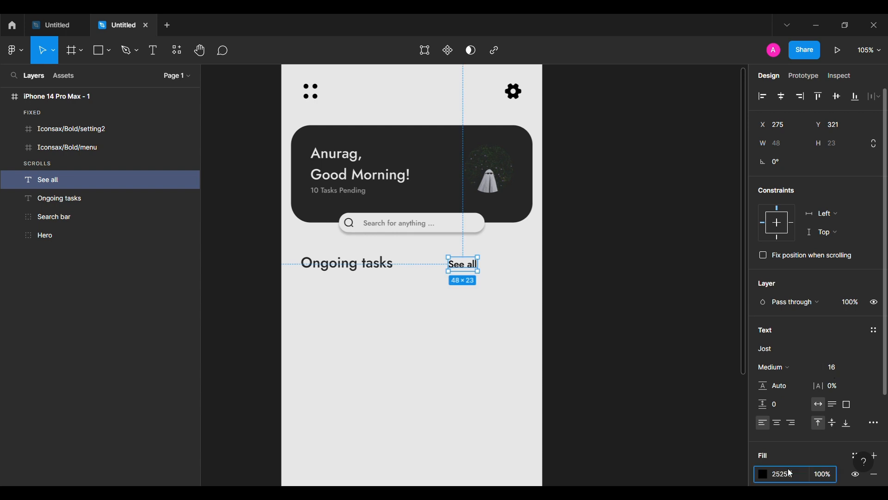
{"action": "left_click", "coordinate": [824, 474]}
{"action": "type", "text": "60"}
{"action": "key", "text": "Return"}
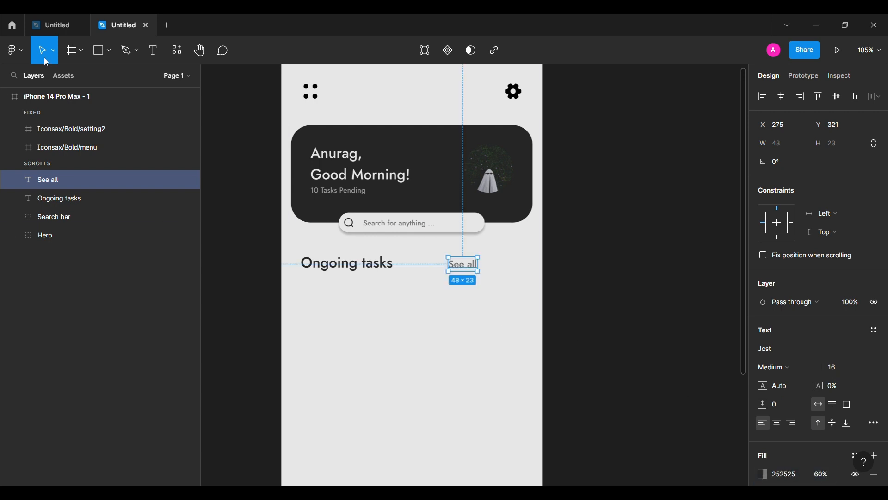
Insert the linear arrowright2 icon from the Iconsax plugin and place it to the right of "See all".
{"action": "left_click", "coordinate": [15, 50]}
{"action": "mouse_move", "coordinate": [40, 185]}
{"action": "left_click", "coordinate": [152, 185]}
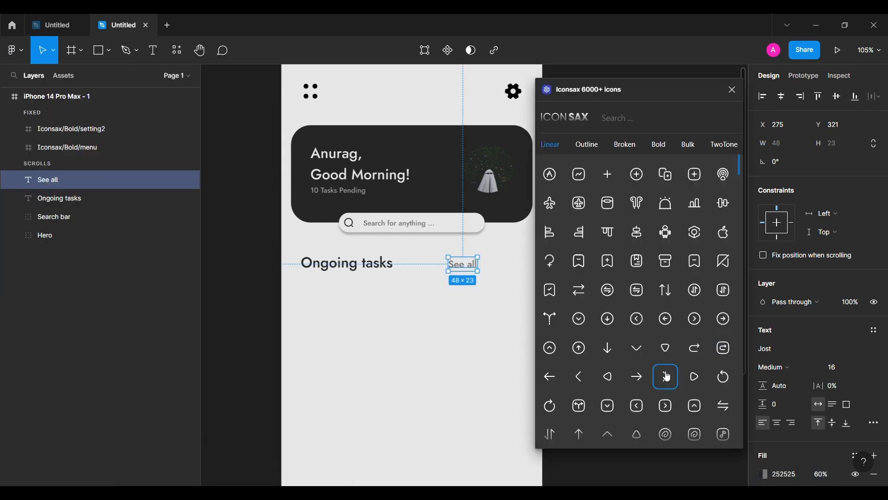
{"action": "left_click", "coordinate": [668, 377]}
{"action": "left_click", "coordinate": [732, 89]}
{"action": "left_click_drag", "start_coordinate": [505, 311], "coordinate": [518, 279]}
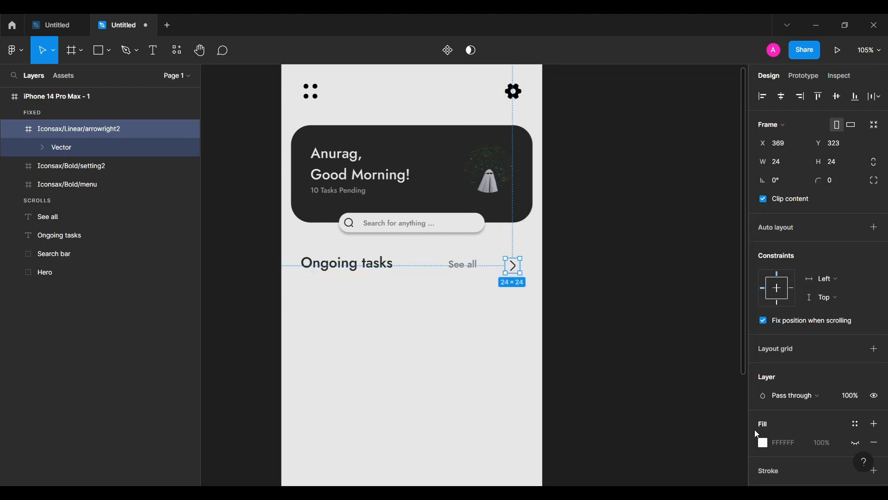
Set the arrow icon's colour to 252525 at 60% opacity.
{"action": "scroll", "coordinate": [787, 371], "scroll_direction": "down", "scroll_amount": 3}
{"action": "left_click", "coordinate": [793, 393]}
{"action": "type", "text": "252525"}
{"action": "left_click", "coordinate": [831, 387]}
{"action": "type", "text": "60"}
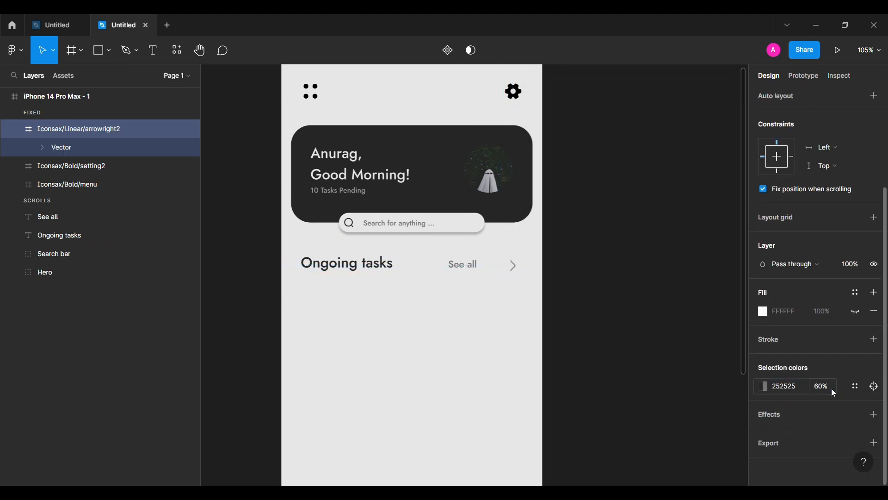
Vertically centre "See all" with the arrow icon, set the spacing between them to 8 and shift both towards the frame's right edge.
{"action": "left_click", "coordinate": [465, 269], "text": "shift"}
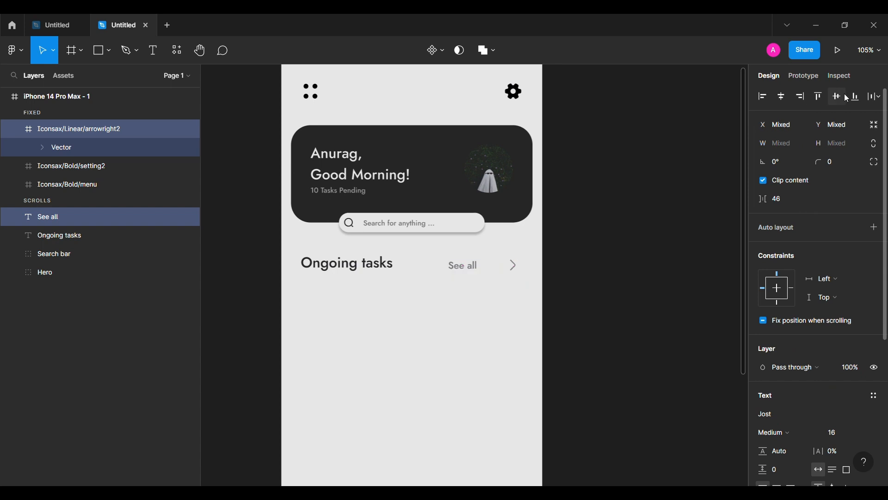
{"action": "key", "text": "BackSpace"}
{"action": "key", "text": "BackSpace"}
{"action": "type", "text": "8"}
{"action": "key", "text": "Return"}
{"action": "key", "text": "shift+Right"}
{"action": "key", "text": "shift+Right"}
{"action": "key", "text": "shift+Right"}
{"action": "key", "text": "shift+Right"}
{"action": "key", "text": "shift+Right"}
{"action": "key", "text": "shift+Right"}
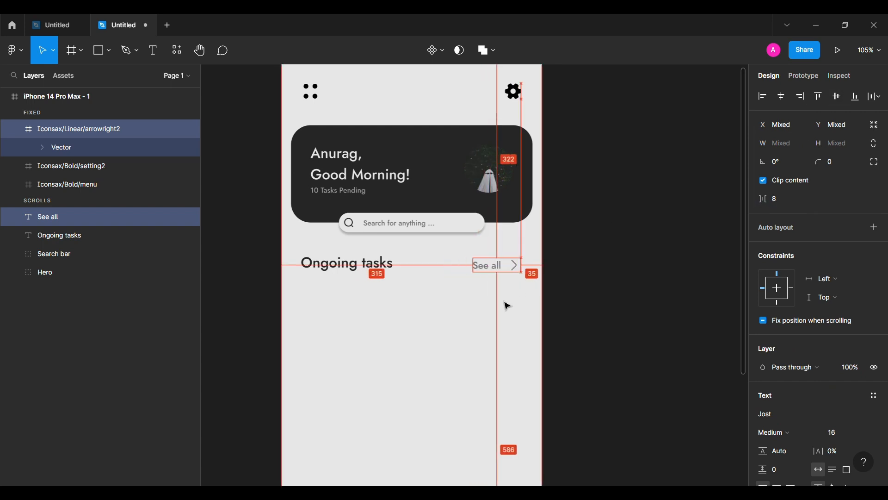
Vertically centre the "Ongoing tasks" heading with "See all" and the arrow, and group all three.
{"action": "left_click", "coordinate": [387, 276], "text": "shift"}
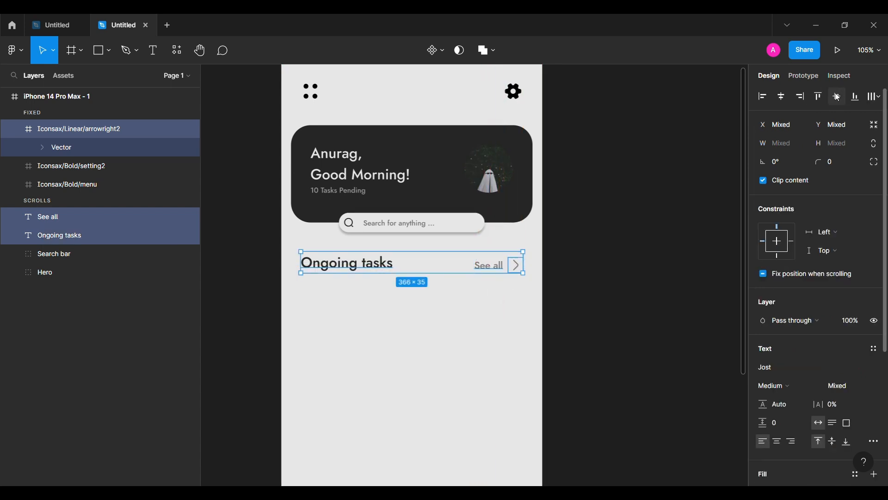
{"action": "key", "text": "ctrl+g"}
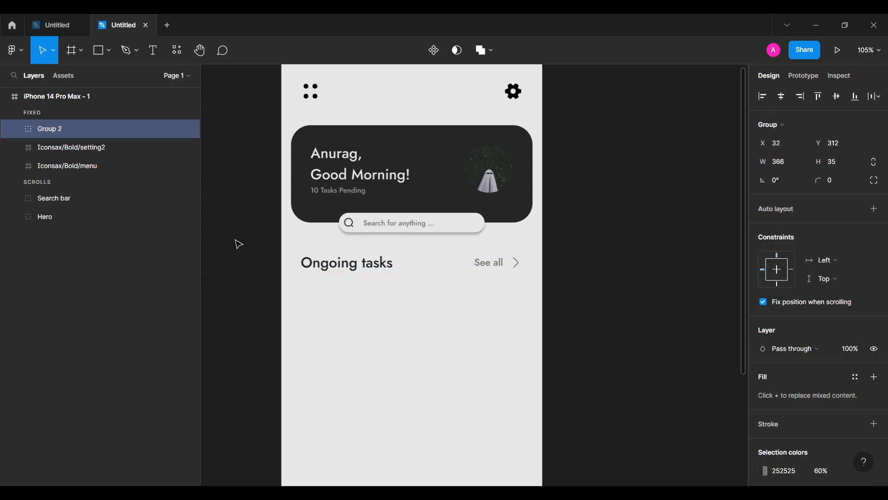
Rename the heading group as "ongoing task" and move it from the fixed layers into the scrolling layers.
{"action": "double_click", "coordinate": [61, 134]}
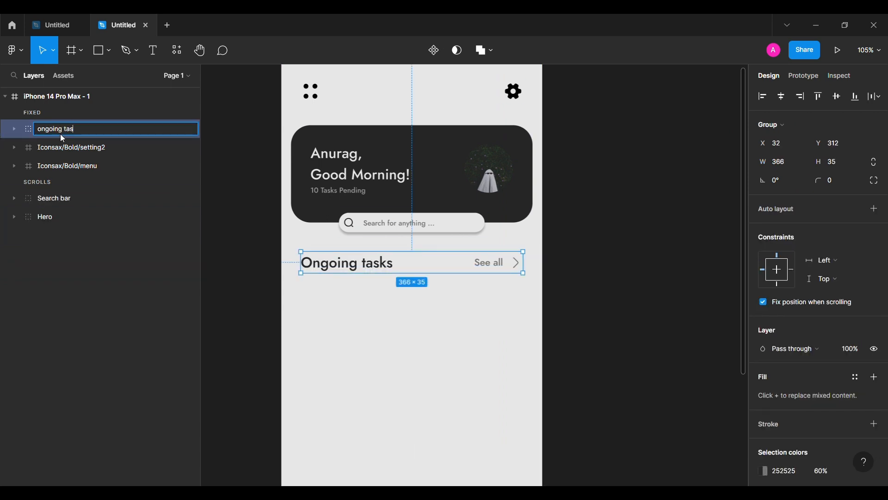
{"action": "type", "text": "ongoing task"}
{"action": "key", "text": "Return"}
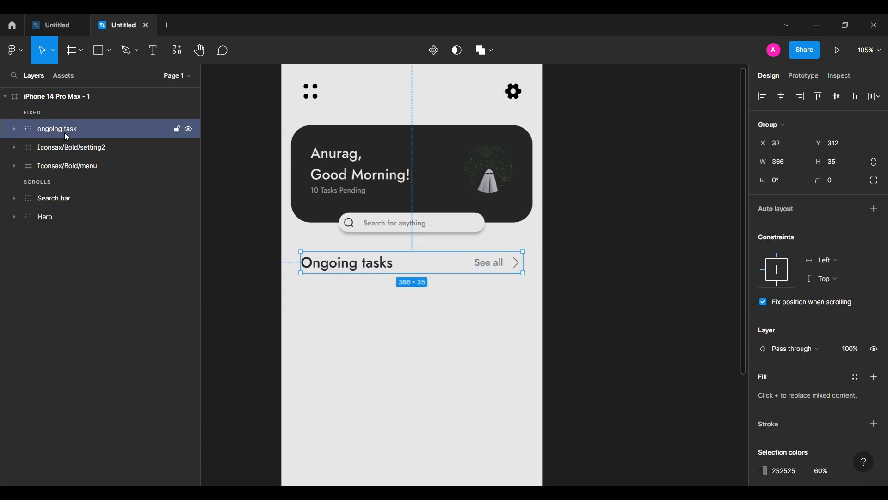
{"action": "left_click_drag", "start_coordinate": [65, 132], "coordinate": [62, 176]}
{"action": "key", "text": "Escape"}
Add a rectangle below the "Ongoing tasks" heading and set its size to 235 by 140.
{"action": "left_click", "coordinate": [101, 50]}
{"action": "left_click", "coordinate": [341, 339]}
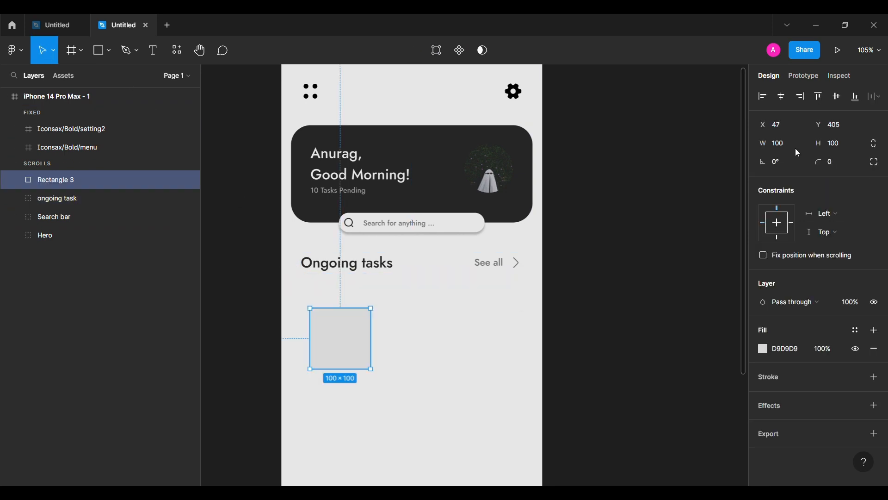
{"action": "left_click", "coordinate": [787, 145]}
{"action": "type", "text": "235"}
{"action": "key", "text": "Return"}
{"action": "left_click", "coordinate": [845, 146]}
{"action": "type", "text": "140"}
{"action": "key", "text": "Return"}
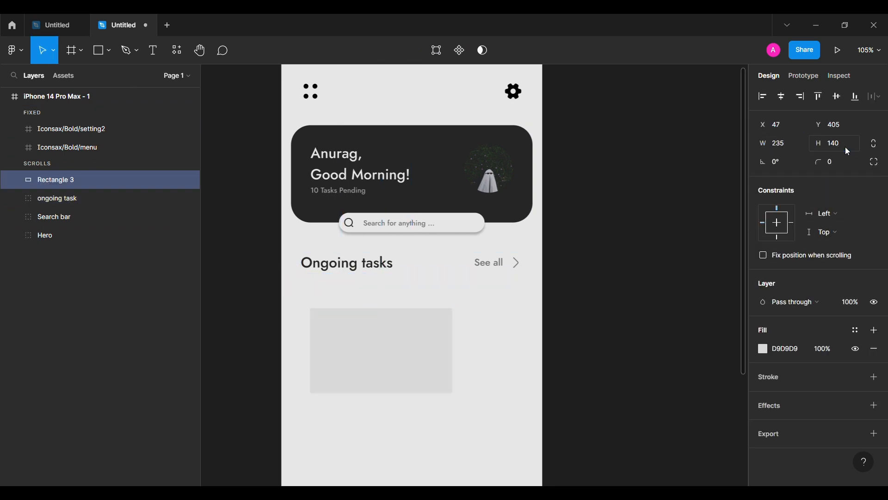
Give the task card rectangle a corner radius of 24 and fill EDEBDE.
{"action": "left_click", "coordinate": [845, 163]}
{"action": "type", "text": "24"}
{"action": "key", "text": "Return"}
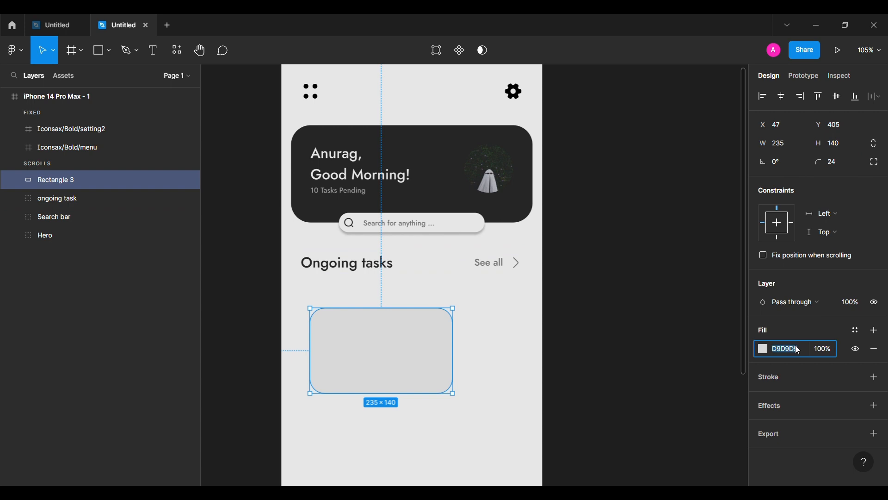
{"action": "type", "text": "EDEBDE"}
{"action": "key", "text": "Return"}
Position the task card at X 32, Y 363 and give it two drop shadows, the second with Y offset 0.
{"action": "left_click_drag", "start_coordinate": [379, 347], "coordinate": [372, 330]}
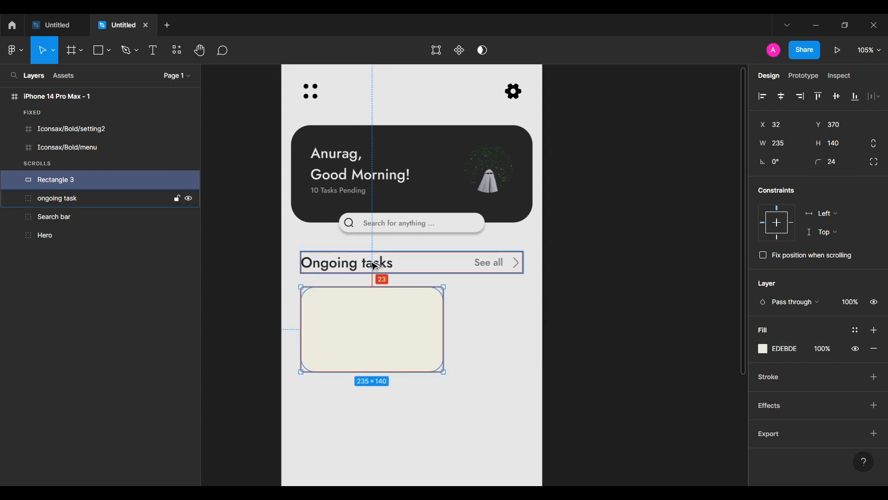
{"action": "left_click_drag", "start_coordinate": [376, 266], "coordinate": [376, 262]}
{"action": "left_click", "coordinate": [875, 405]}
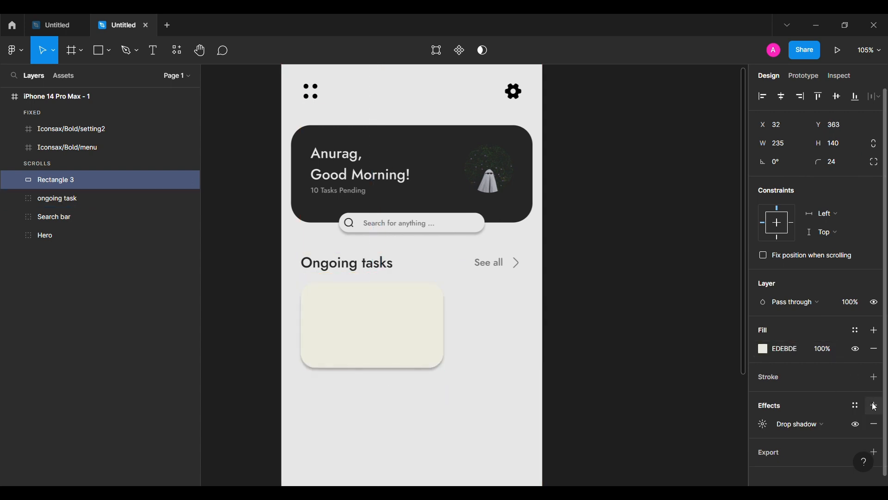
{"action": "left_click", "coordinate": [874, 405]}
{"action": "left_click", "coordinate": [768, 443]}
{"action": "left_click", "coordinate": [646, 445]}
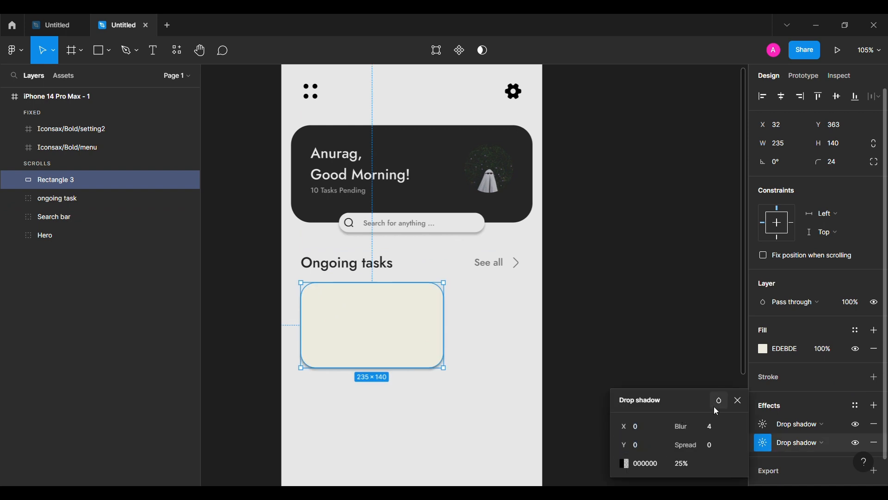
{"action": "left_click", "coordinate": [609, 383]}
Draw a small circle near the top of the task card, 4 by 4 in size, with fill 252525.
{"action": "scroll", "coordinate": [609, 383], "scroll_direction": "left", "scroll_amount": 2}
{"action": "scroll", "coordinate": [611, 383], "scroll_direction": "up", "scroll_amount": 5}
{"action": "scroll", "coordinate": [611, 382], "scroll_direction": "left", "scroll_amount": 2}
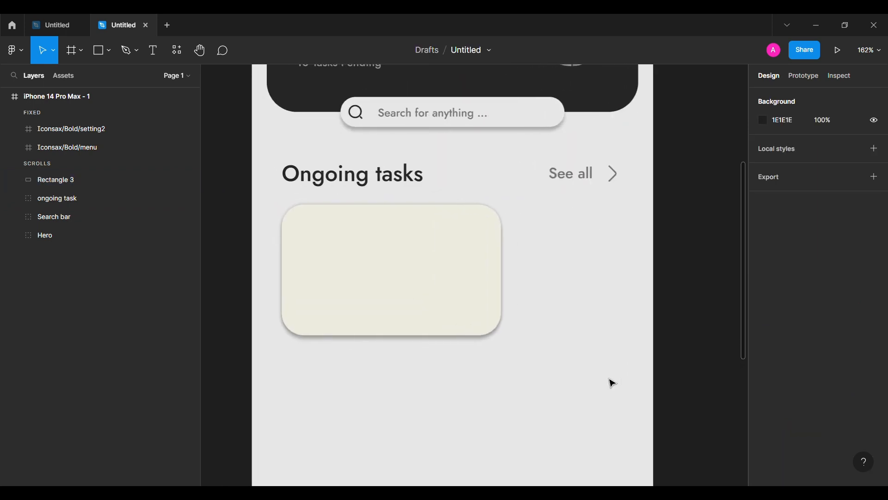
{"action": "left_click", "coordinate": [111, 52]}
{"action": "left_click", "coordinate": [78, 119]}
{"action": "left_click_drag", "start_coordinate": [382, 225], "coordinate": [387, 231]}
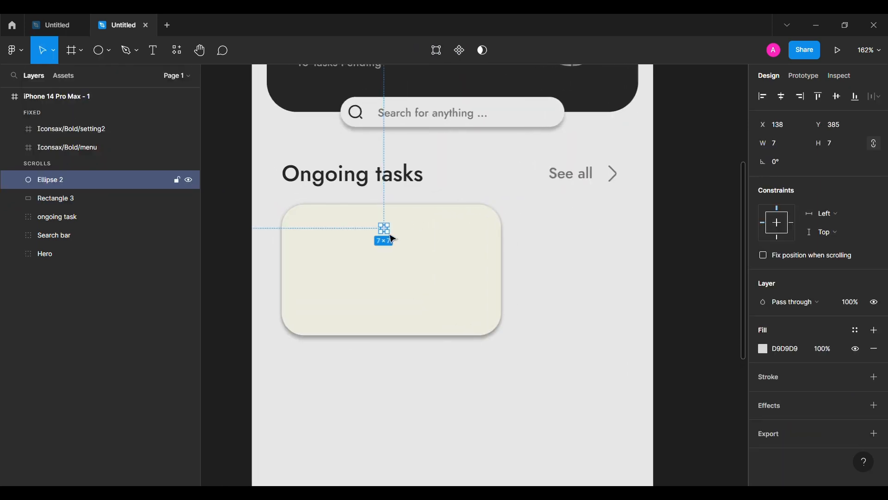
{"action": "type", "text": "252525"}
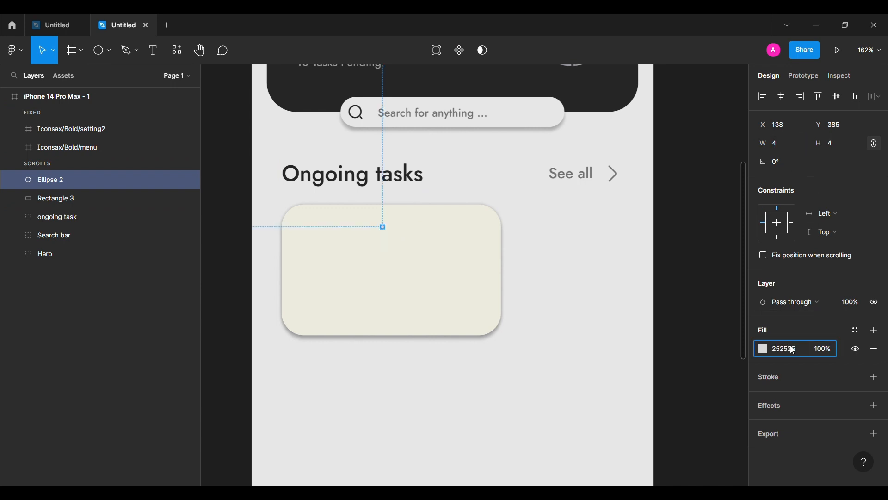
{"action": "key", "text": "Return"}
Duplicate the circle into a horizontal row of three dots spaced 4 apart and group them.
{"action": "key", "text": "ctrl+d"}
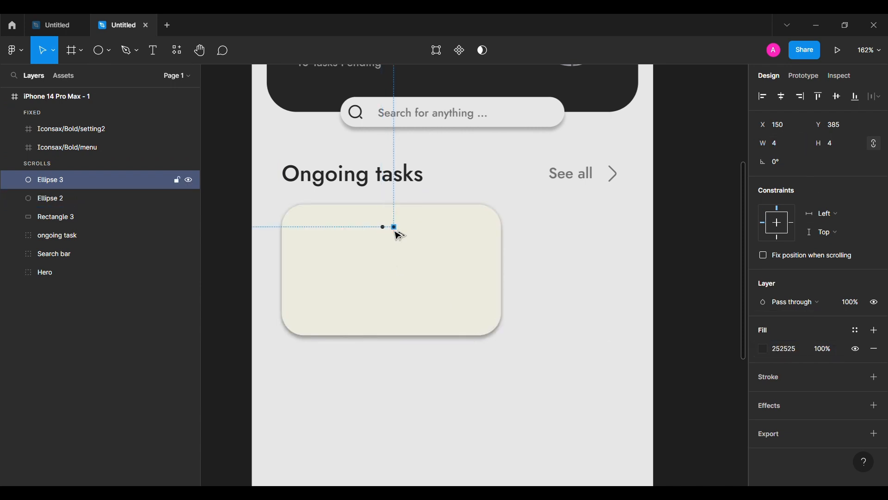
{"action": "key", "text": "ctrl+d"}
{"action": "left_click_drag", "start_coordinate": [410, 237], "coordinate": [377, 222]}
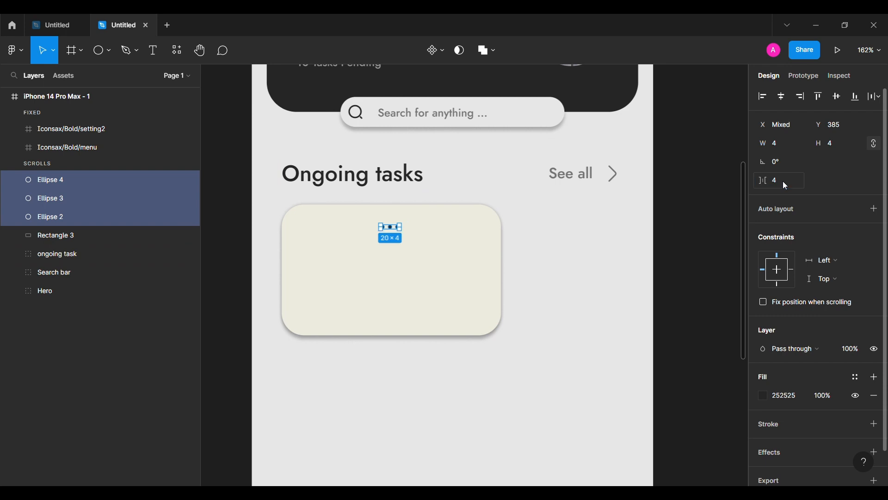
{"action": "key", "text": "ctrl+g"}
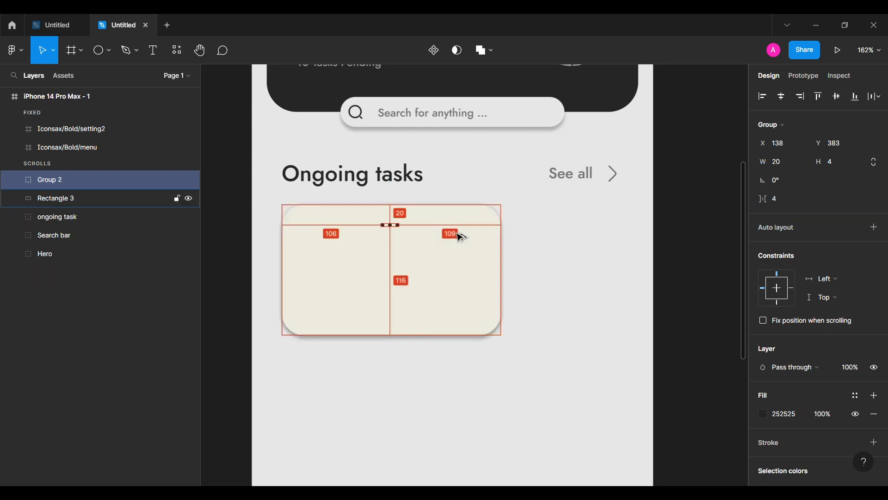
Move the dots group to the card's upper-right corner, 16 from the top and right edges.
{"action": "key", "text": "shift+Right"}
{"action": "key", "text": "shift+Right"}
{"action": "key", "text": "shift+Right"}
{"action": "key", "text": "shift+Right"}
{"action": "key", "text": "shift+Right"}
{"action": "key", "text": "shift+Right"}
{"action": "key", "text": "shift+Right"}
{"action": "key", "text": "shift+Right"}
{"action": "key", "text": "shift+Right"}
{"action": "key", "text": "Right"}
{"action": "key", "text": "Right"}
{"action": "key", "text": "Up"}
{"action": "key", "text": "Up"}
{"action": "key", "text": "Up"}
{"action": "key", "text": "Up"}
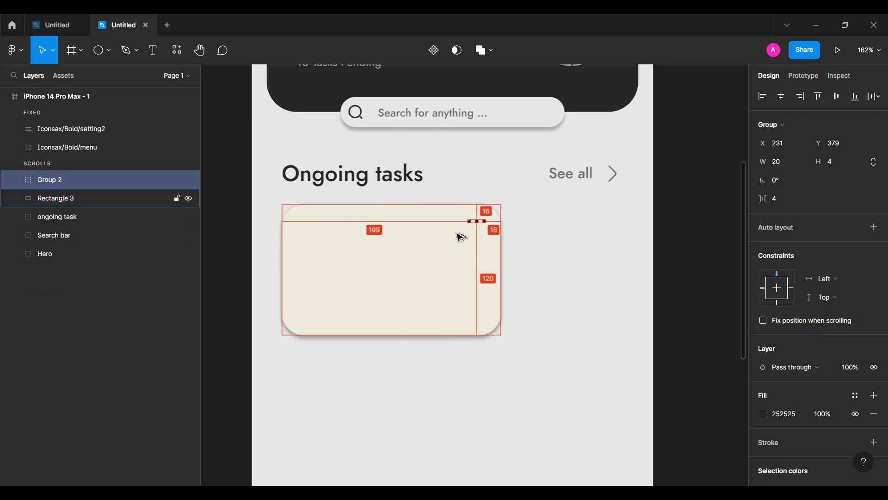
Add the text "Redesign Main Page" on two lines in the upper part of the task card.
{"action": "left_click", "coordinate": [245, 272]}
{"action": "left_click", "coordinate": [155, 52]}
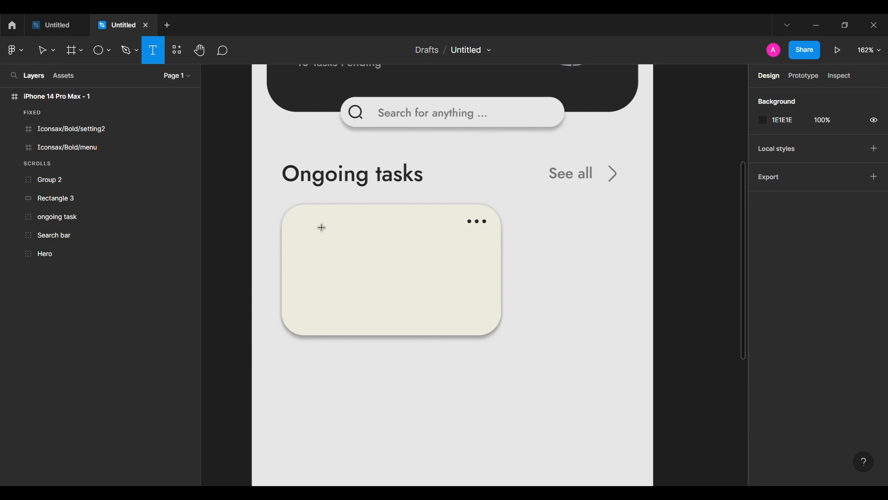
{"action": "left_click", "coordinate": [315, 220]}
{"action": "type", "text": "Redesign Main Page"}
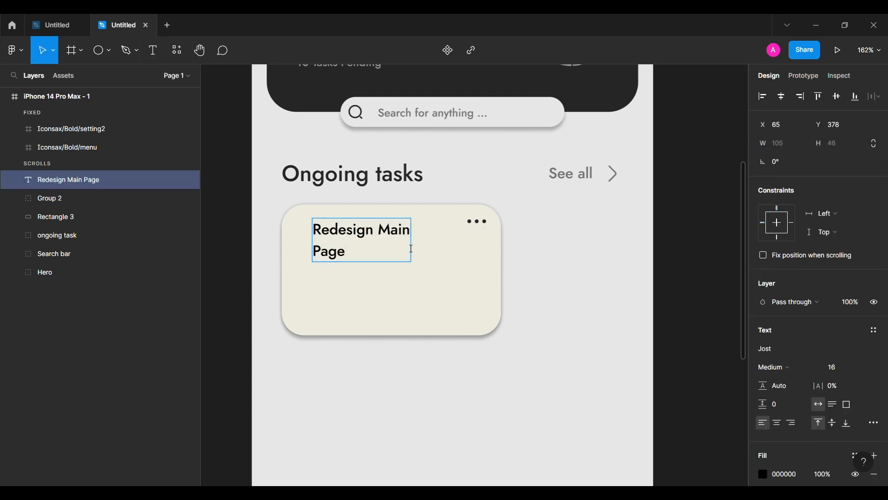
{"action": "key", "text": "Escape"}
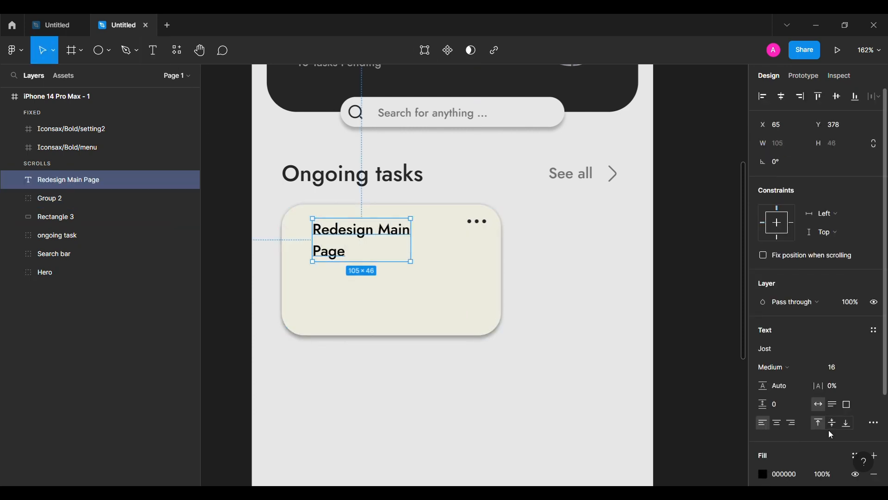
Set the "Redesign Main Page" text's fill to 252525 and position it at X 48, Y 379.
{"action": "left_click", "coordinate": [46, 198]}
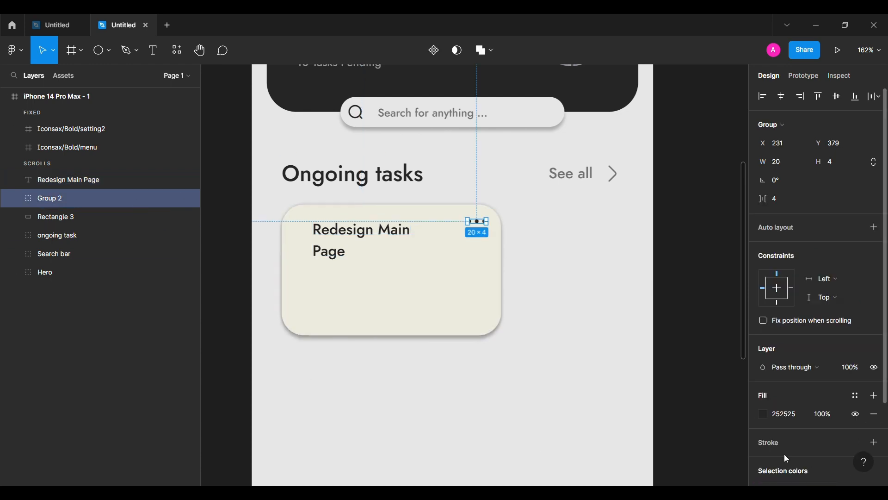
{"action": "left_click", "coordinate": [385, 242]}
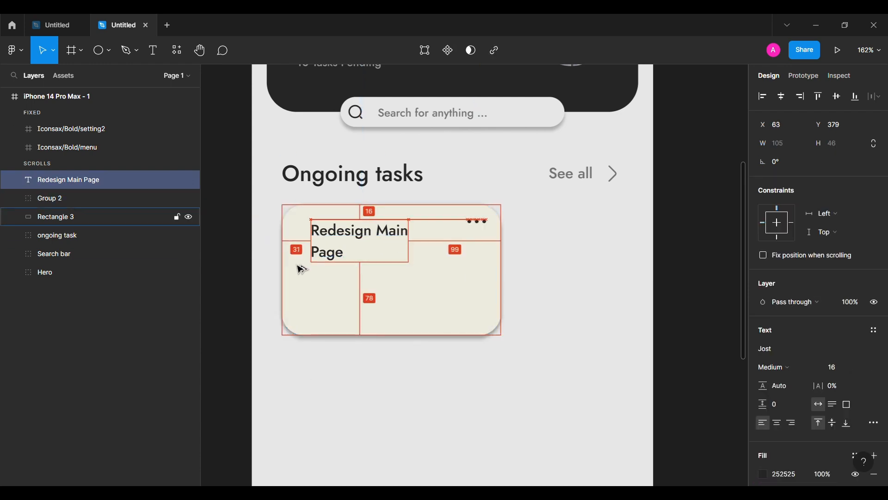
{"action": "left_click_drag", "start_coordinate": [301, 266], "coordinate": [307, 271]}
{"action": "key", "text": "Escape"}
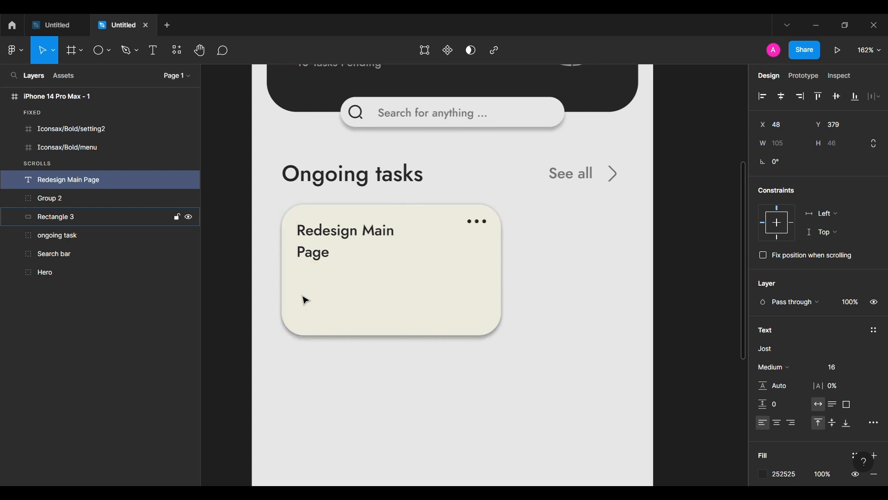
Draw a horizontal line below the card's title, set its length to 205 and centre it horizontally on the card.
{"action": "left_click", "coordinate": [110, 50]}
{"action": "left_click", "coordinate": [88, 89]}
{"action": "left_click_drag", "start_coordinate": [306, 278], "coordinate": [468, 279]}
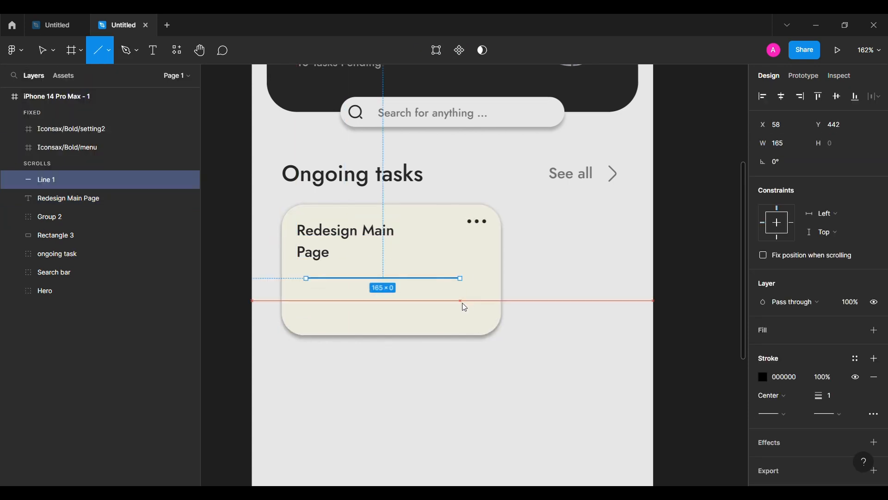
{"action": "type", "text": "205"}
{"action": "key", "text": "Return"}
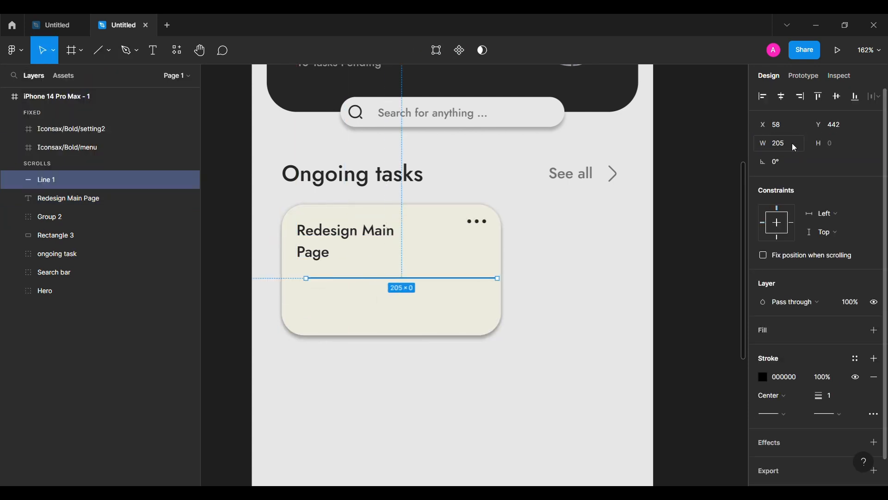
{"action": "left_click", "coordinate": [367, 298], "text": "shift"}
{"action": "left_click", "coordinate": [783, 98]}
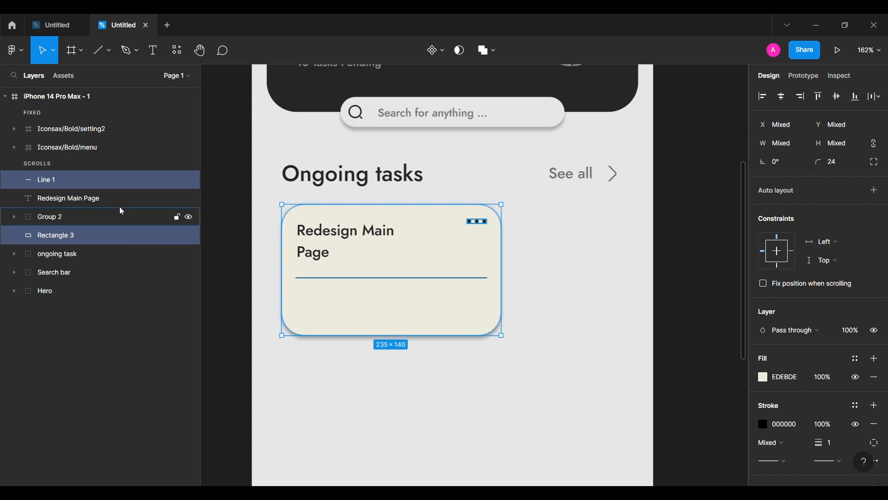
Make the divider line 203 long at X 48, with a 252525 stroke at 20% opacity.
{"action": "left_click", "coordinate": [390, 321], "text": "shift"}
{"action": "key", "text": "BackSpace"}
{"action": "type", "text": "3"}
{"action": "key", "text": "Return"}
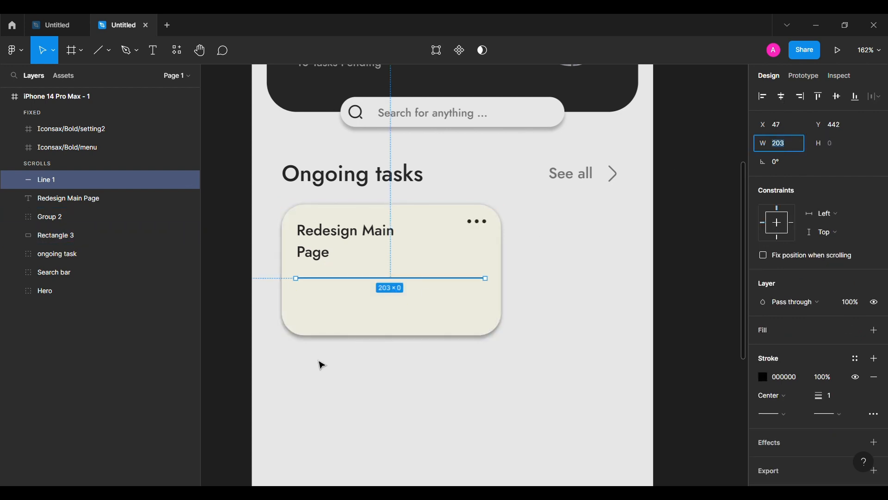
{"action": "key", "text": "Right"}
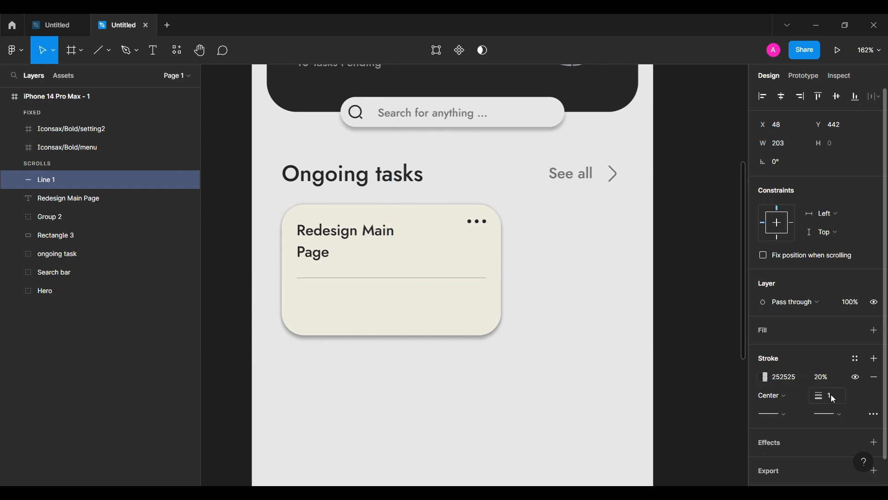
Set the divider line's stroke weight to 0.5 and move the line up to Y 433.
{"action": "left_click", "coordinate": [250, 301]}
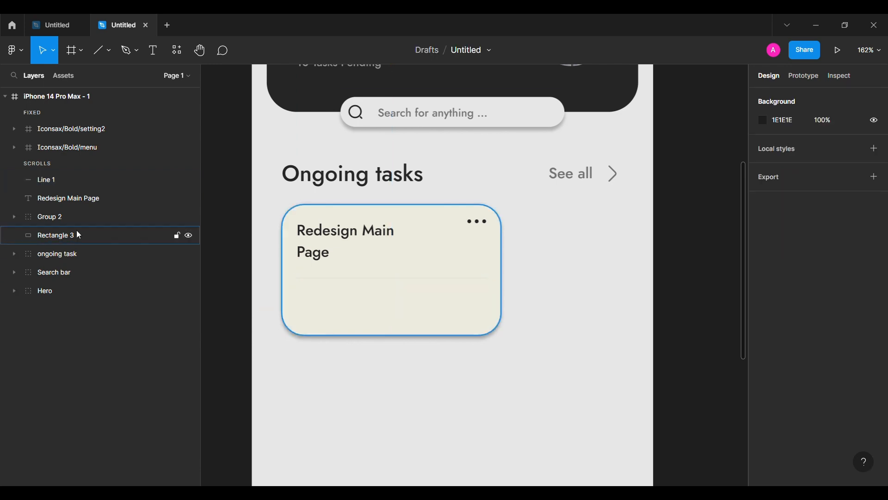
{"action": "left_click", "coordinate": [69, 179]}
{"action": "left_click", "coordinate": [835, 402]}
{"action": "type", "text": "0.5"}
{"action": "left_click", "coordinate": [734, 341]}
{"action": "left_click", "coordinate": [341, 279]}
{"action": "scroll", "coordinate": [319, 252], "scroll_direction": "up", "scroll_amount": 5}
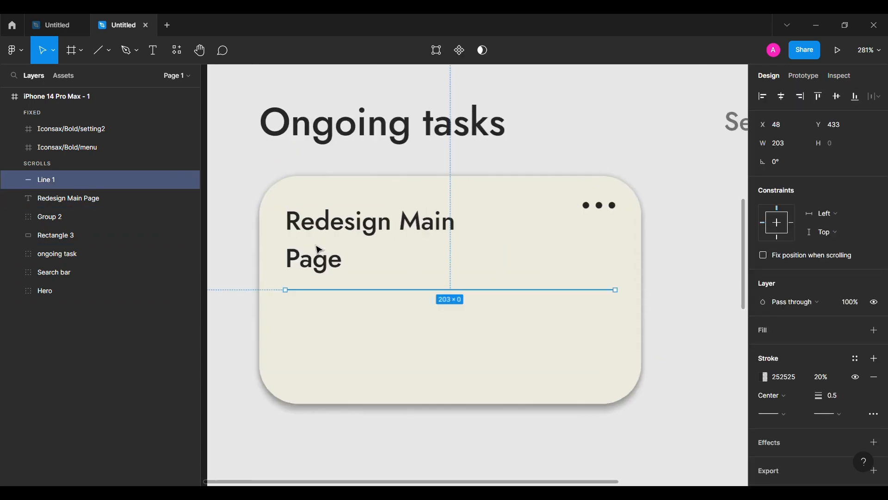
Add the text "09:30 AM" below the divider line and place it at X 166, Y 447.
{"action": "left_click", "coordinate": [248, 272]}
{"action": "left_click", "coordinate": [594, 333]}
{"action": "type", "text": "09:30 AM"}
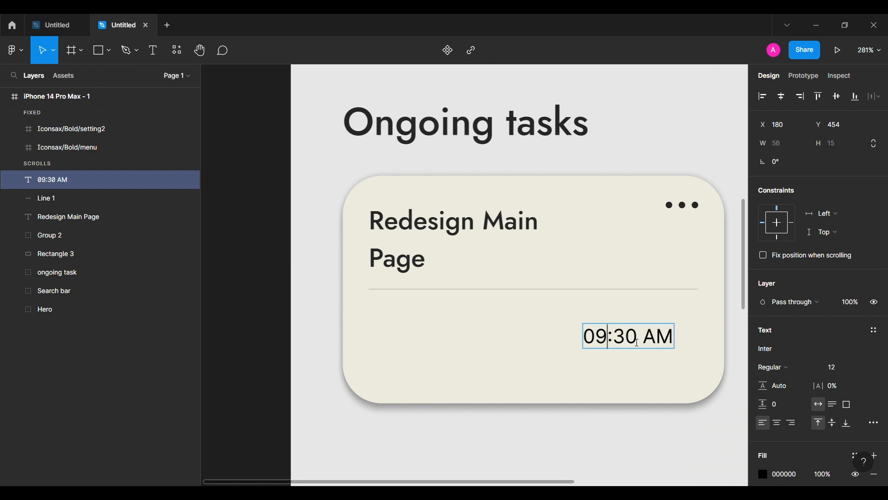
{"action": "left_click_drag", "start_coordinate": [613, 343], "coordinate": [590, 332]}
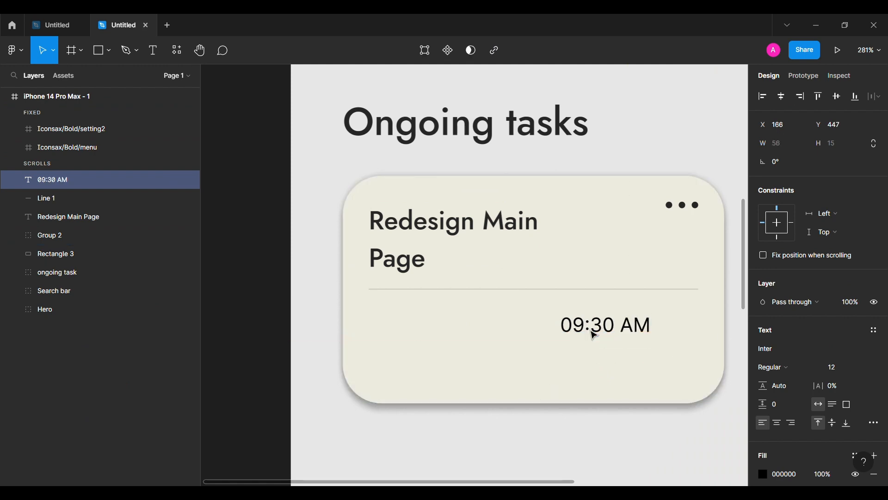
Style the 09:30 AM text in Medium weight with a 252525 fill at 60% opacity.
{"action": "left_click", "coordinate": [790, 477]}
{"action": "type", "text": "2525"}
{"action": "left_click", "coordinate": [775, 368]}
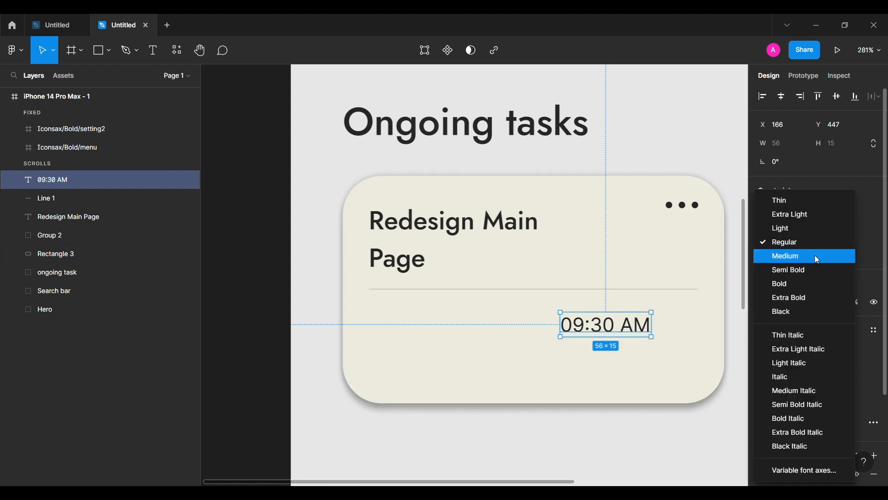
{"action": "left_click", "coordinate": [819, 256]}
{"action": "left_click", "coordinate": [827, 477]}
{"action": "type", "text": "60"}
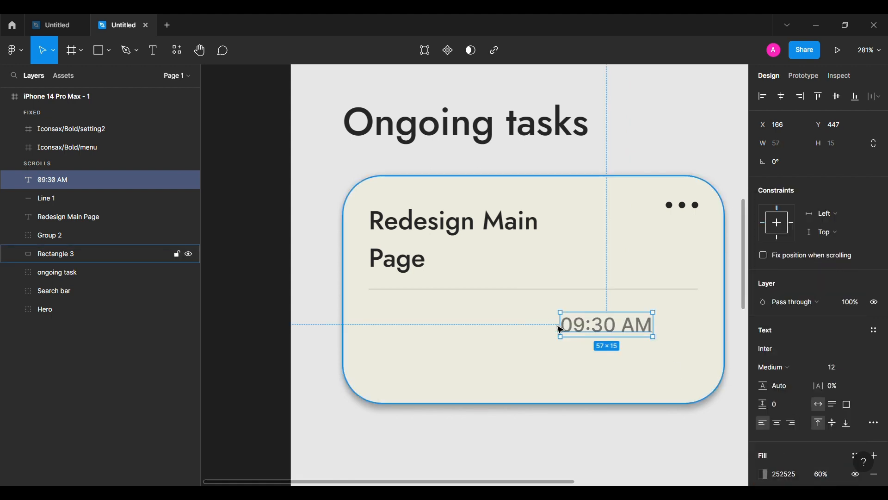
Duplicate the 09:30 AM label directly below itself and change the copy's text to "10 Task".
{"action": "left_click_drag", "start_coordinate": [615, 334], "coordinate": [614, 367]}
{"action": "double_click", "coordinate": [614, 367]}
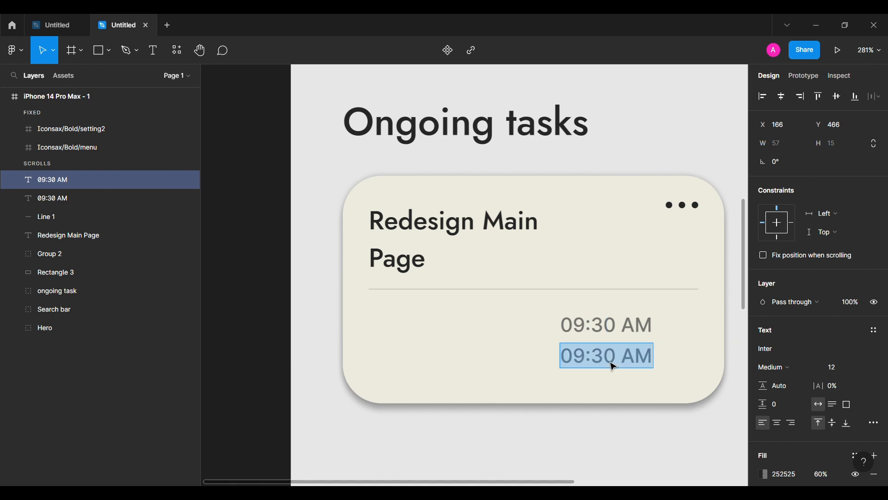
{"action": "type", "text": "10 Task"}
{"action": "key", "text": "Escape"}
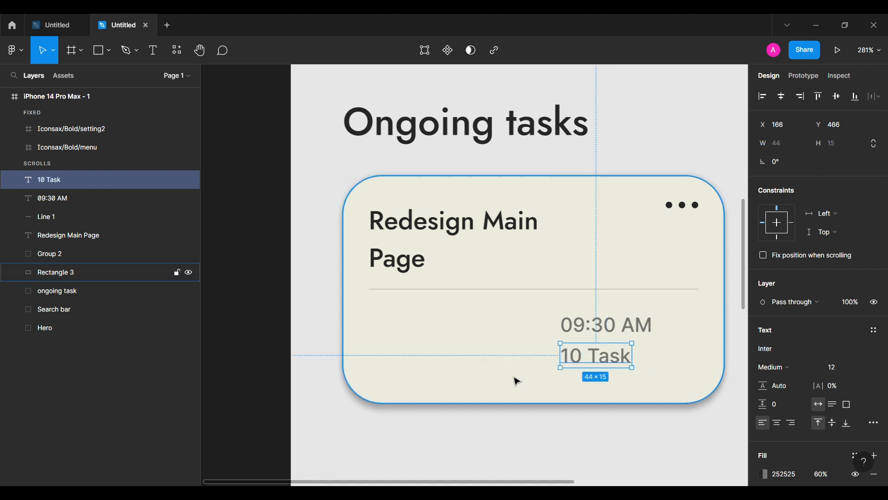
Duplicate the card rectangle and move the time and task labels, spaced 8 apart, to X 178 with the upper one at Y 449.
{"action": "left_click", "coordinate": [617, 324], "text": "shift"}
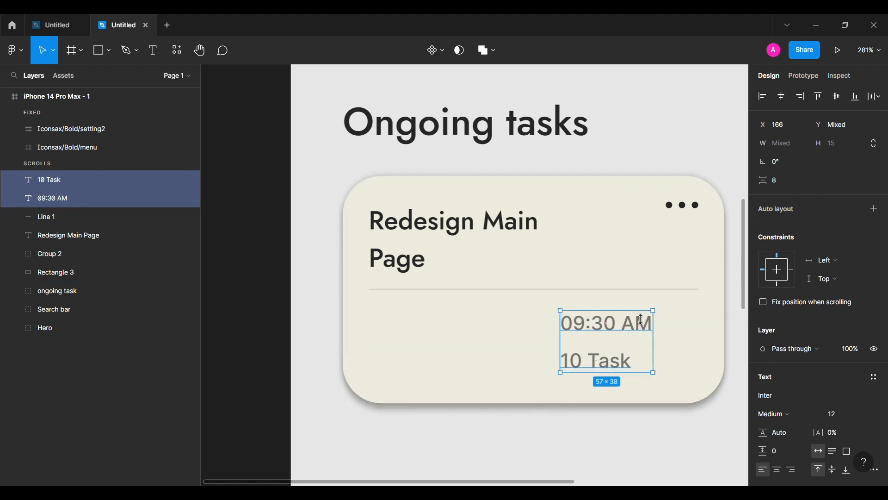
{"action": "key", "text": "ctrl+d"}
{"action": "left_click", "coordinate": [644, 297]}
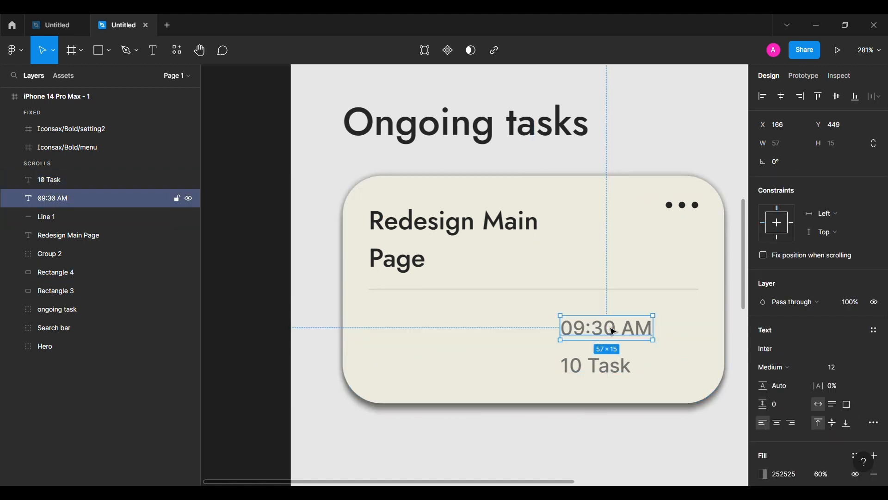
{"action": "left_click", "coordinate": [616, 365]}
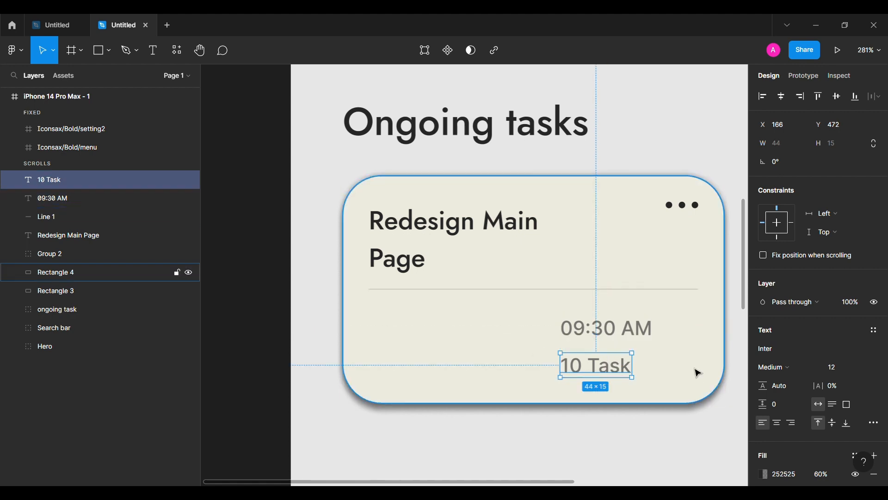
{"action": "left_click", "coordinate": [640, 340], "text": "shift"}
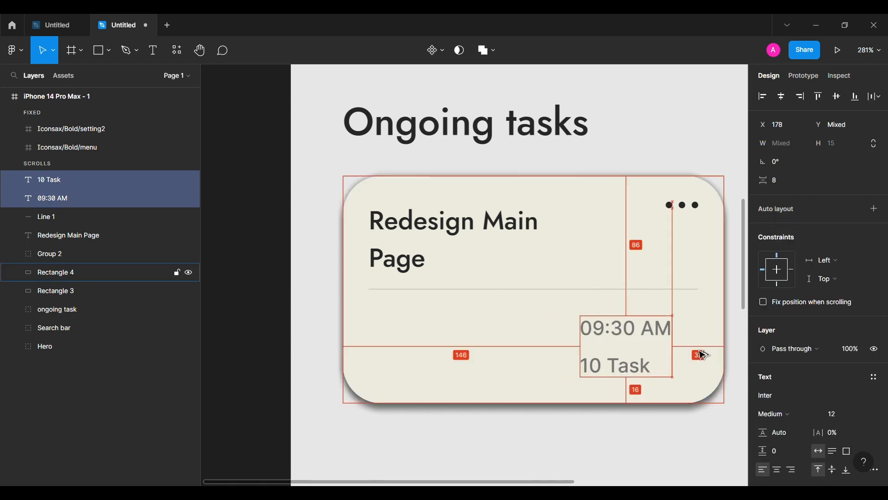
{"action": "left_click", "coordinate": [246, 254]}
Draw a 32 by 32 circle below the divider line at X 59, Y 449.
{"action": "left_click", "coordinate": [111, 51]}
{"action": "left_click", "coordinate": [111, 134]}
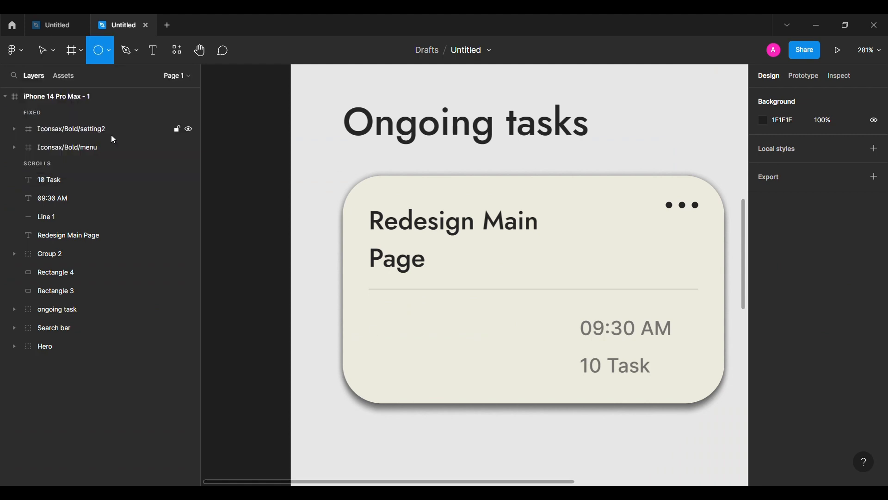
{"action": "mouse_move", "coordinate": [403, 327]}
{"action": "left_mouse_down"}
{"action": "mouse_move", "coordinate": [457, 372]}
{"action": "mouse_move", "coordinate": [426, 345]}
{"action": "left_mouse_up"}
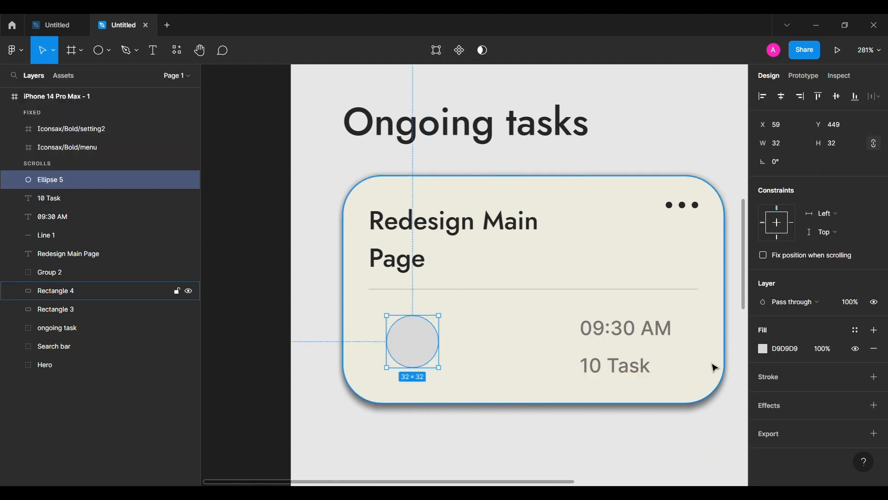
Replace the circle's fill with an inside stroke of 1 in the card colour EDEBDE, and duplicate it twice as overlapping circles.
{"action": "left_click", "coordinate": [875, 377]}
{"action": "left_click", "coordinate": [874, 348]}
{"action": "left_click", "coordinate": [763, 377]}
{"action": "left_click", "coordinate": [627, 357]}
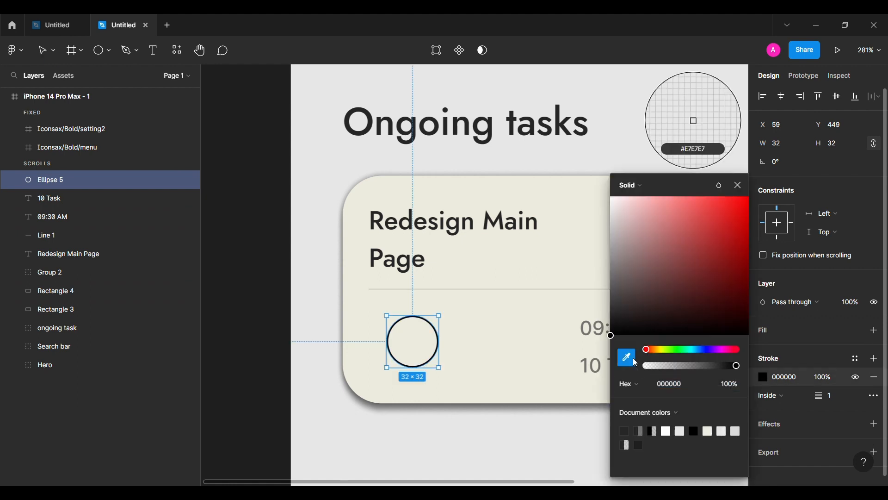
{"action": "left_click", "coordinate": [528, 350]}
{"action": "left_click", "coordinate": [739, 186]}
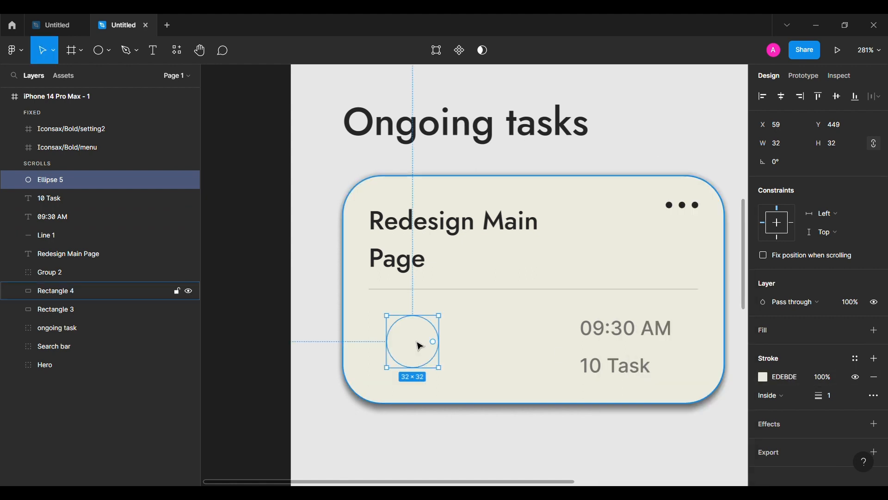
{"action": "left_click_drag", "start_coordinate": [418, 346], "coordinate": [477, 342]}
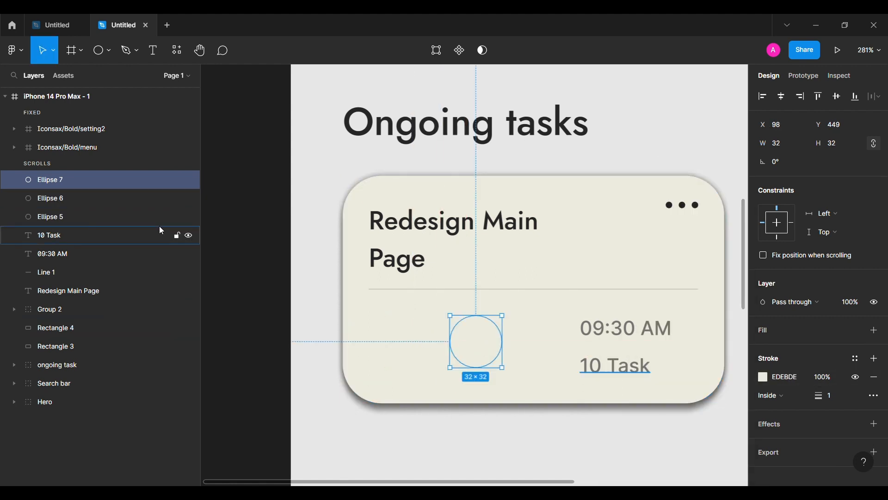
Search Unsplash for "profile picture" and fill the first circle with the photo of the man in a cap.
{"action": "left_click", "coordinate": [51, 217]}
{"action": "left_click", "coordinate": [16, 50]}
{"action": "mouse_move", "coordinate": [92, 209]}
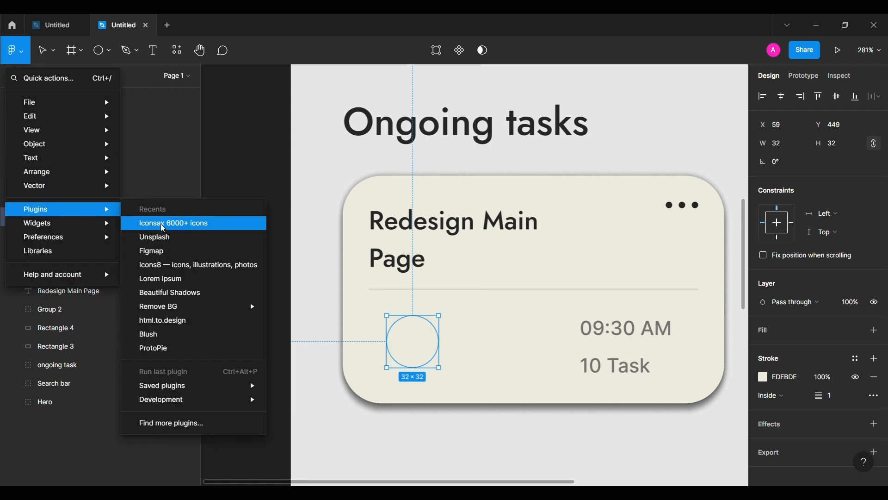
{"action": "left_click", "coordinate": [163, 224]}
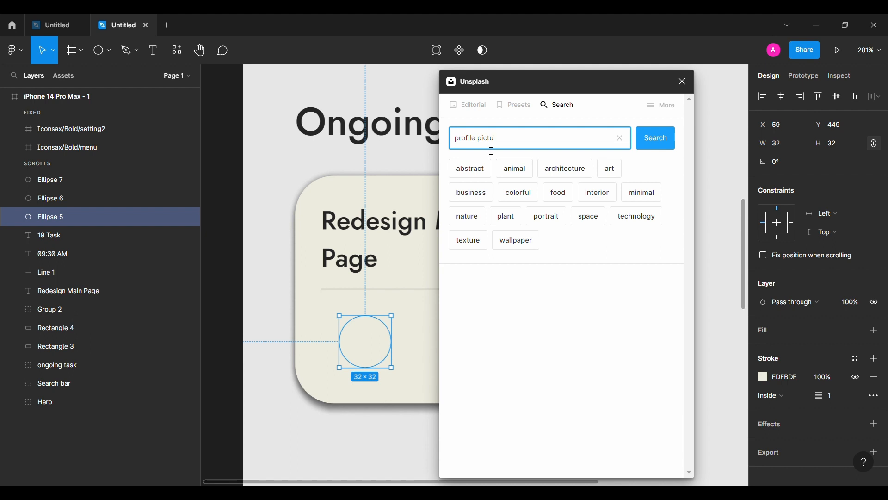
{"action": "key", "text": "BackSpace"}
{"action": "type", "text": "re"}
{"action": "key", "text": "Return"}
{"action": "left_click", "coordinate": [621, 222]}
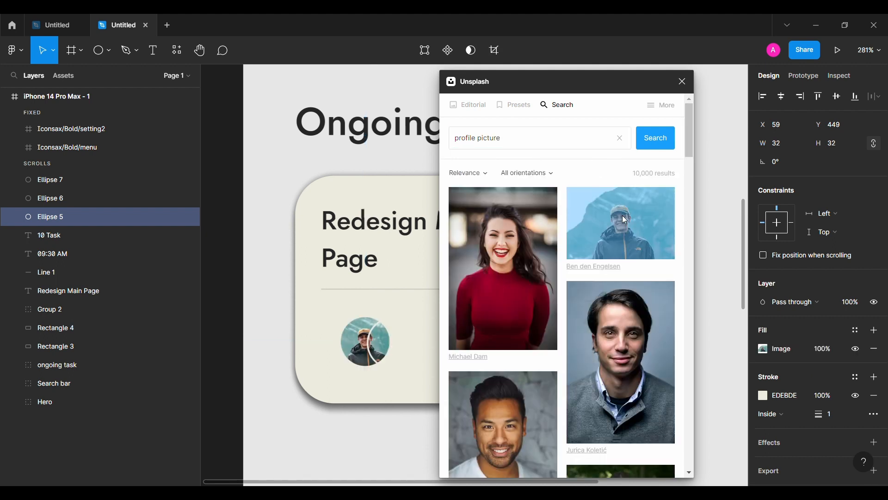
Fill the second circle with the woman in red and the third with the woman in stripes, and close Unsplash.
{"action": "left_click", "coordinate": [59, 204]}
{"action": "left_click", "coordinate": [513, 308]}
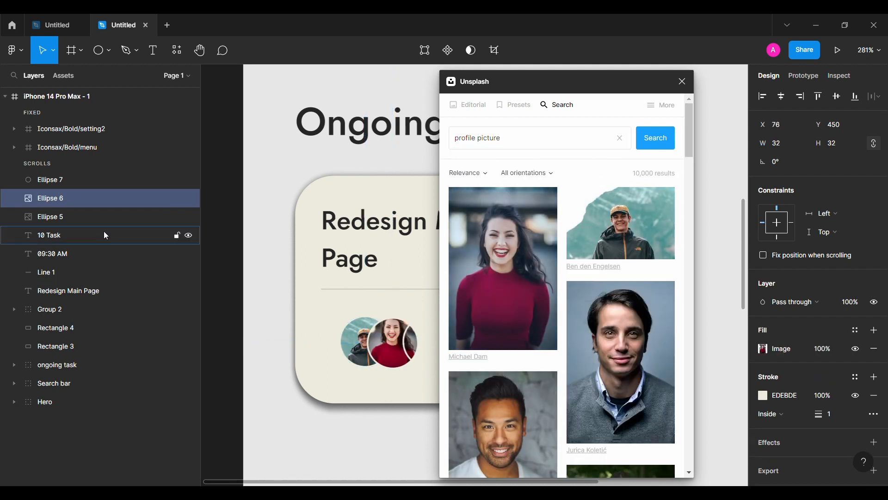
{"action": "left_click", "coordinate": [51, 180]}
{"action": "scroll", "coordinate": [601, 333], "scroll_direction": "down", "scroll_amount": 4}
{"action": "left_click", "coordinate": [605, 337]}
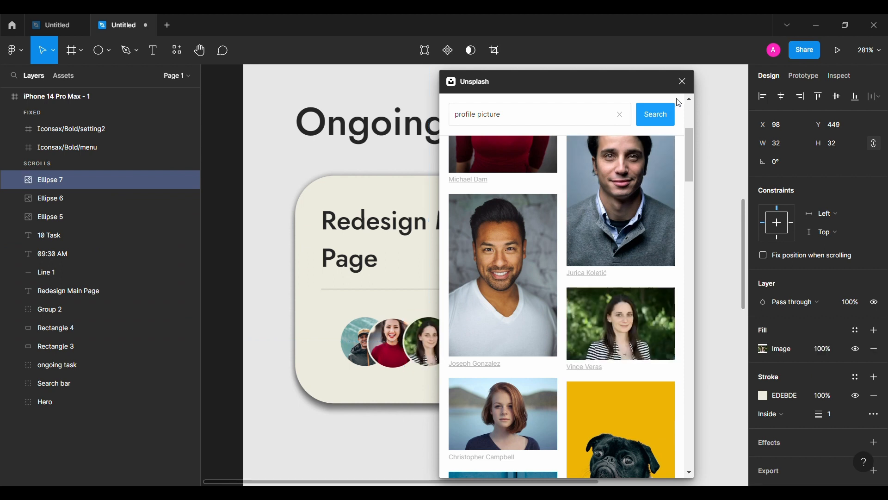
{"action": "left_click", "coordinate": [682, 81]}
Group the three profile picture circles.
{"action": "left_click", "coordinate": [107, 220], "text": "shift"}
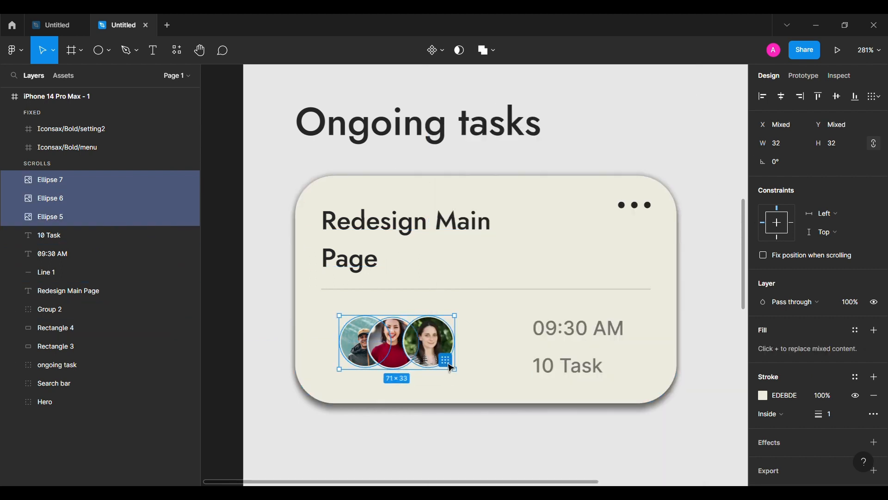
{"action": "key", "text": "ctrl+alt+t"}
{"action": "key", "text": "ctrl+g"}
Move the second and third profile circles closer to the first and align all three at Y 450.
{"action": "scroll", "coordinate": [401, 326], "scroll_direction": "up", "scroll_amount": 5}
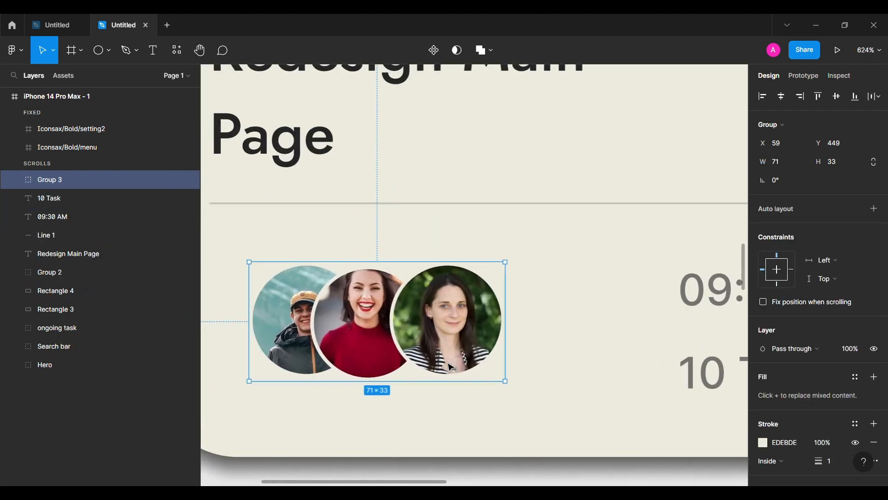
{"action": "scroll", "coordinate": [401, 326], "scroll_direction": "up", "scroll_amount": 2}
{"action": "scroll", "coordinate": [401, 325], "scroll_direction": "down", "scroll_amount": 2}
{"action": "left_click", "coordinate": [14, 179]}
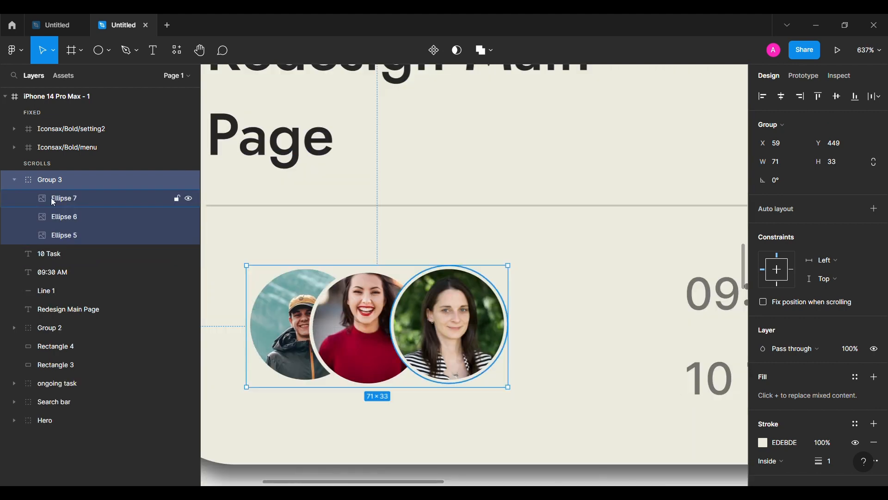
{"action": "left_click", "coordinate": [83, 221]}
{"action": "left_click_drag", "start_coordinate": [457, 320], "coordinate": [446, 319]}
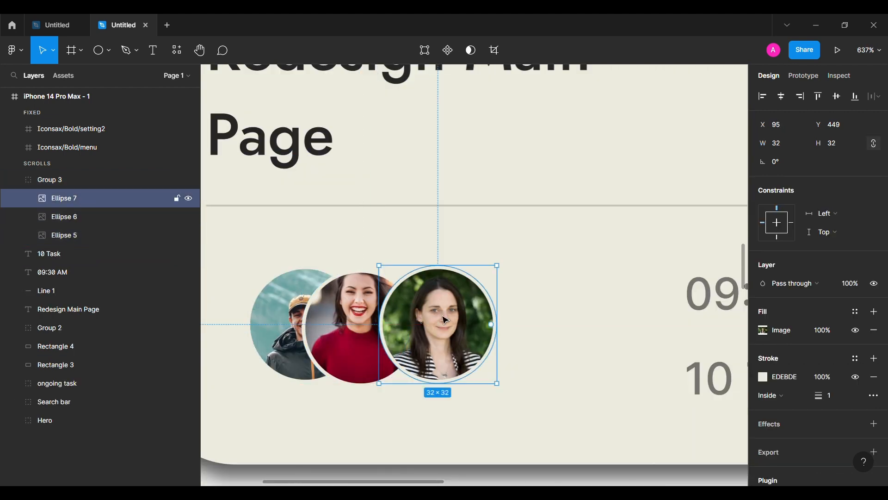
{"action": "scroll", "coordinate": [338, 330], "scroll_direction": "left", "scroll_amount": 2}
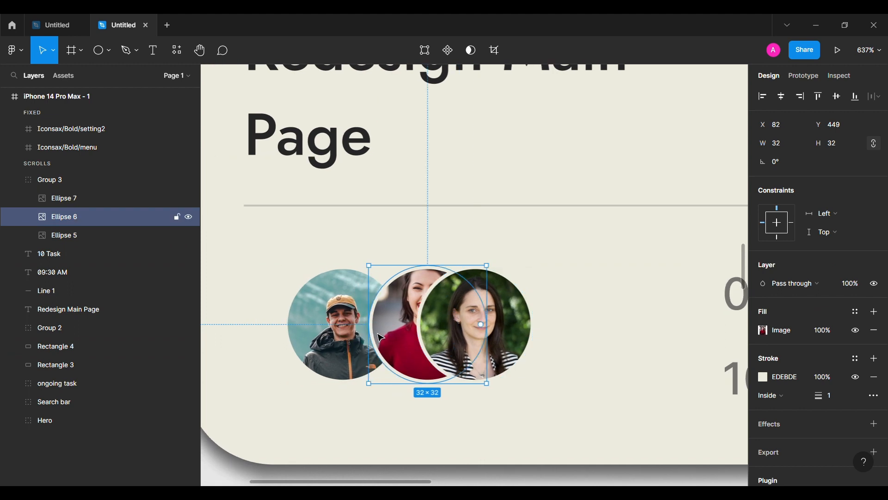
{"action": "left_click", "coordinate": [382, 332]}
{"action": "left_click", "coordinate": [317, 339]}
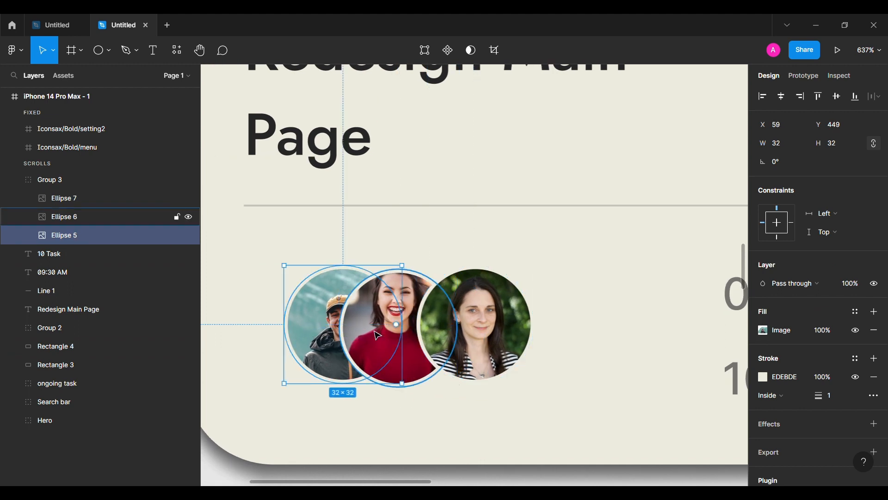
{"action": "left_click", "coordinate": [389, 332]}
{"action": "left_click", "coordinate": [477, 324]}
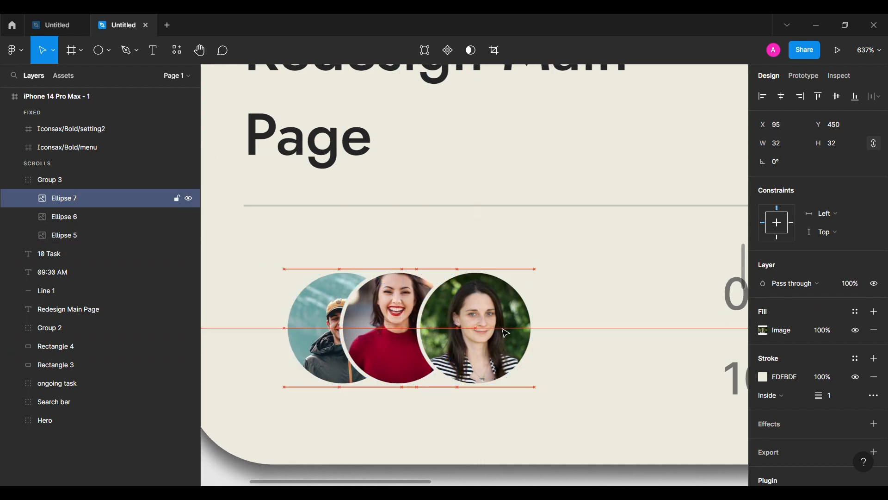
Set the horizontal spacing between the three profile circles to -14 and raise it to -10.
{"action": "scroll", "coordinate": [497, 325], "scroll_direction": "down", "scroll_amount": 3}
{"action": "left_click", "coordinate": [438, 329], "text": "shift"}
{"action": "left_click", "coordinate": [393, 329], "text": "shift"}
{"action": "left_click", "coordinate": [782, 180]}
{"action": "type", "text": "-14"}
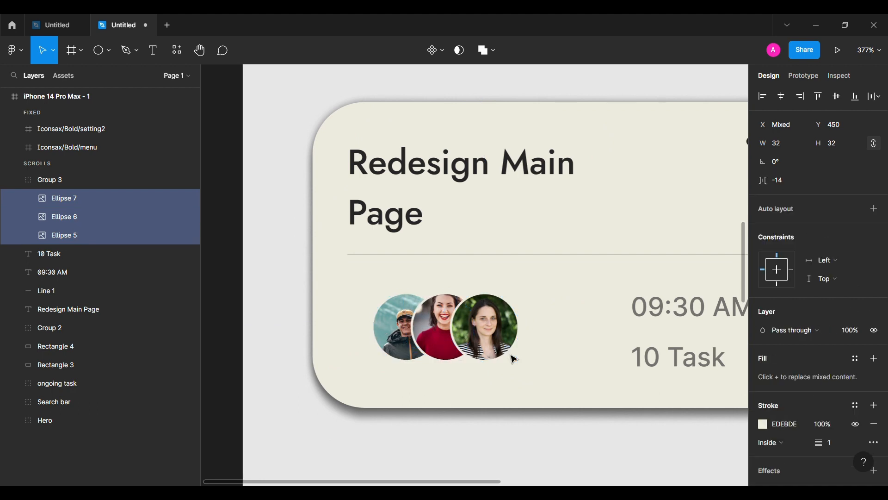
{"action": "key", "text": "Up"}
{"action": "key", "text": "Up"}
{"action": "key", "text": "Up"}
{"action": "key", "text": "Up"}
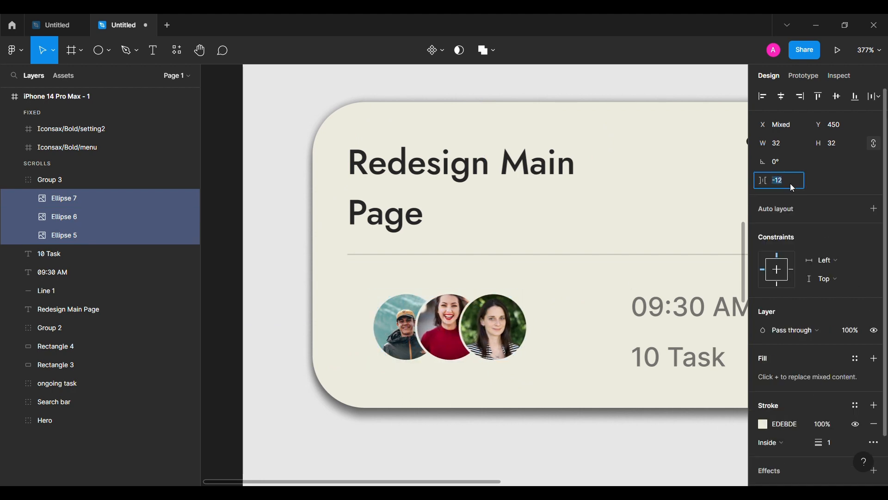
{"action": "scroll", "coordinate": [448, 269], "scroll_direction": "down", "scroll_amount": 3}
{"action": "scroll", "coordinate": [333, 313], "scroll_direction": "right", "scroll_amount": 1}
{"action": "scroll", "coordinate": [794, 407], "scroll_direction": "down", "scroll_amount": 2}
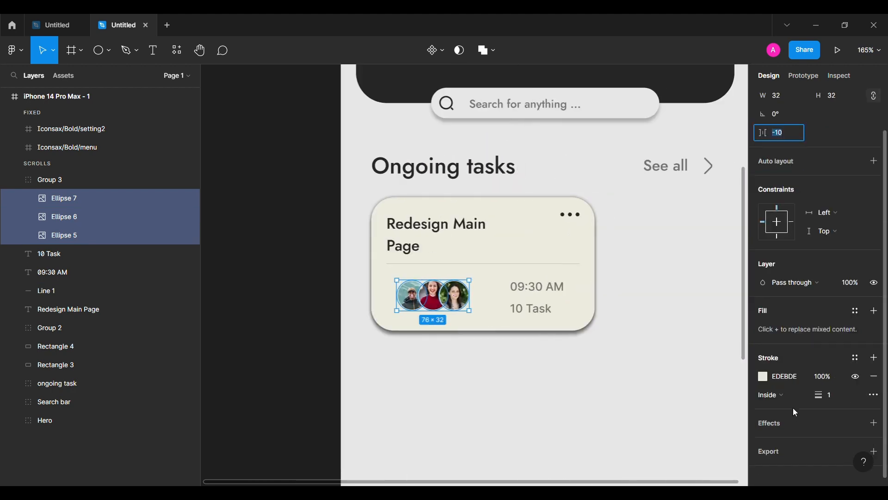
{"action": "left_click", "coordinate": [764, 368]}
{"action": "left_click", "coordinate": [627, 356]}
{"action": "key", "text": "Escape"}
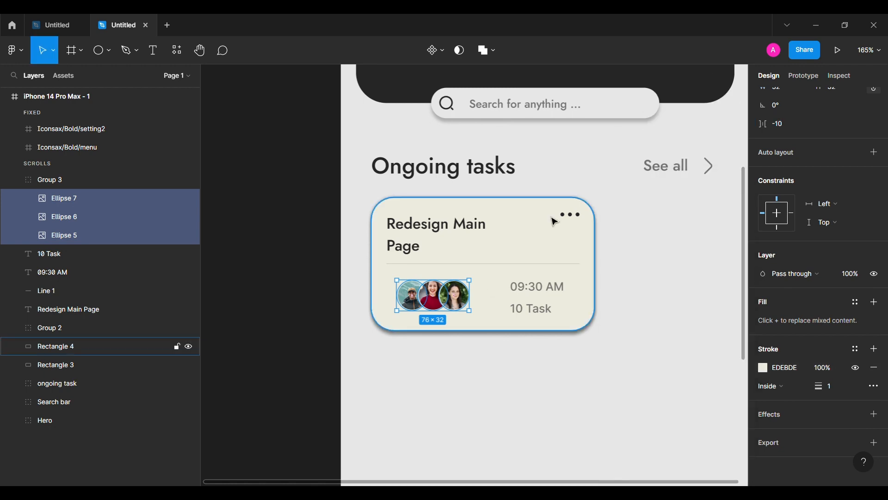
Search the Iconsax plugin for "clo" and place the linear clock icon before the 09:30 AM label at X 154, Y 448.
{"action": "left_click", "coordinate": [327, 285]}
{"action": "scroll", "coordinate": [328, 286], "scroll_direction": "right", "scroll_amount": 2}
{"action": "left_click", "coordinate": [17, 179]}
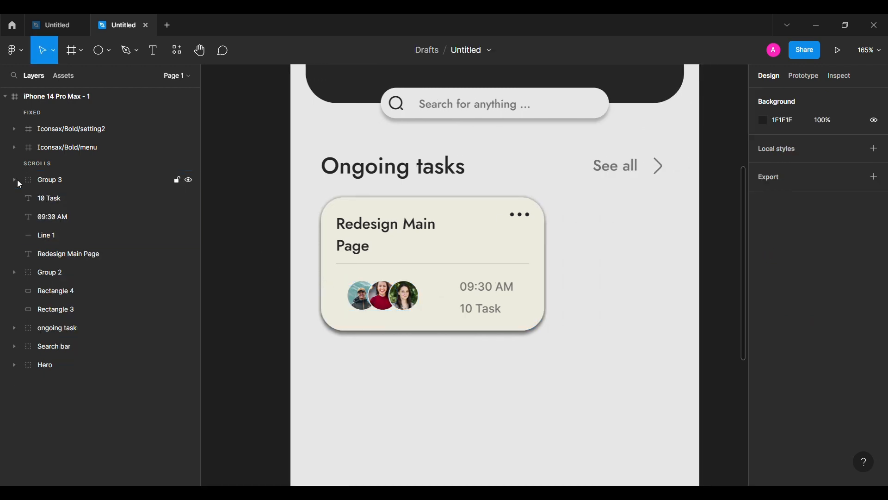
{"action": "left_click", "coordinate": [15, 50]}
{"action": "left_click", "coordinate": [192, 234]}
{"action": "type", "text": "clo"}
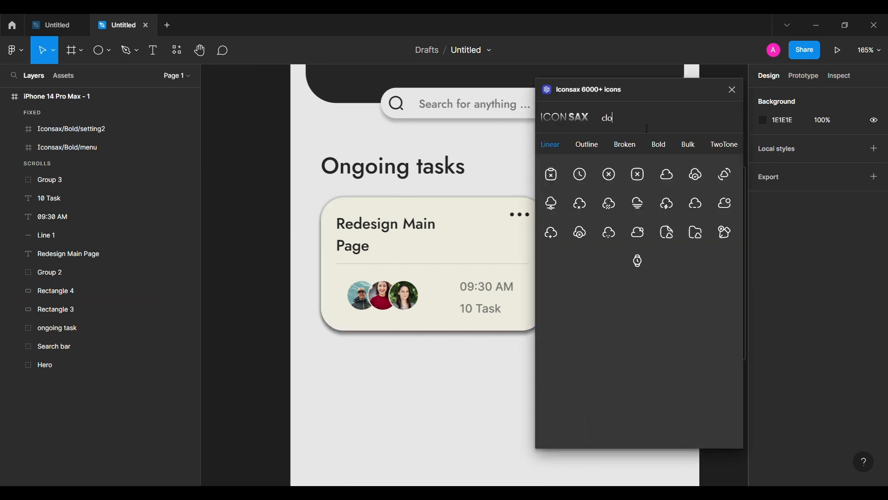
{"action": "left_click_drag", "start_coordinate": [500, 258], "coordinate": [448, 289]}
{"action": "left_click", "coordinate": [733, 89]}
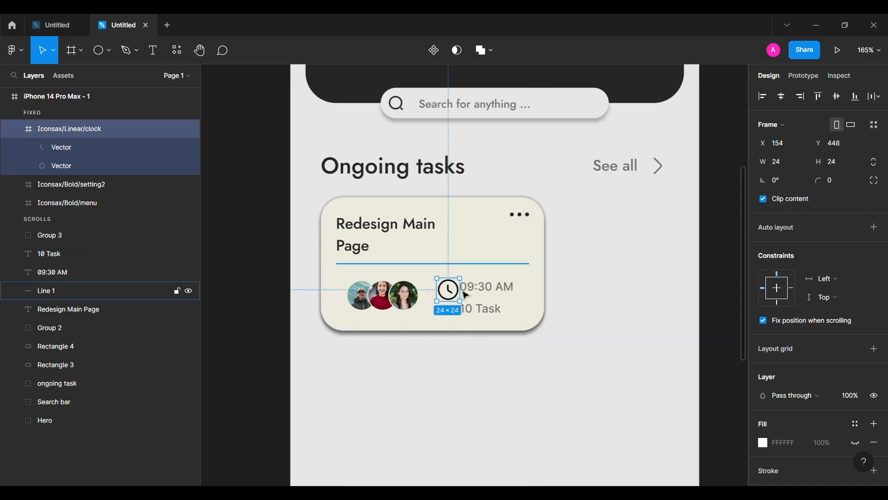
Resize the clock icon to 16 by 16 and place a copy of it beside the "10 Task" label.
{"action": "left_click", "coordinate": [842, 162]}
{"action": "type", "text": "16"}
{"action": "key", "text": "Return"}
{"action": "scroll", "coordinate": [611, 238], "scroll_direction": "up", "scroll_amount": 5}
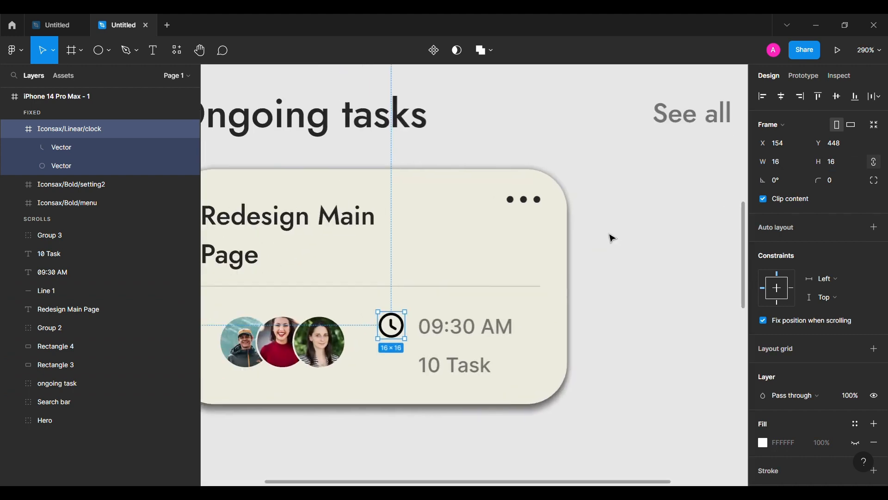
{"action": "scroll", "coordinate": [611, 237], "scroll_direction": "left", "scroll_amount": 3}
{"action": "left_click_drag", "start_coordinate": [515, 312], "coordinate": [529, 367]}
Group the upper clock icon with the 09:30 AM label.
{"action": "left_click", "coordinate": [576, 311]}
{"action": "left_click", "coordinate": [519, 320], "text": "shift"}
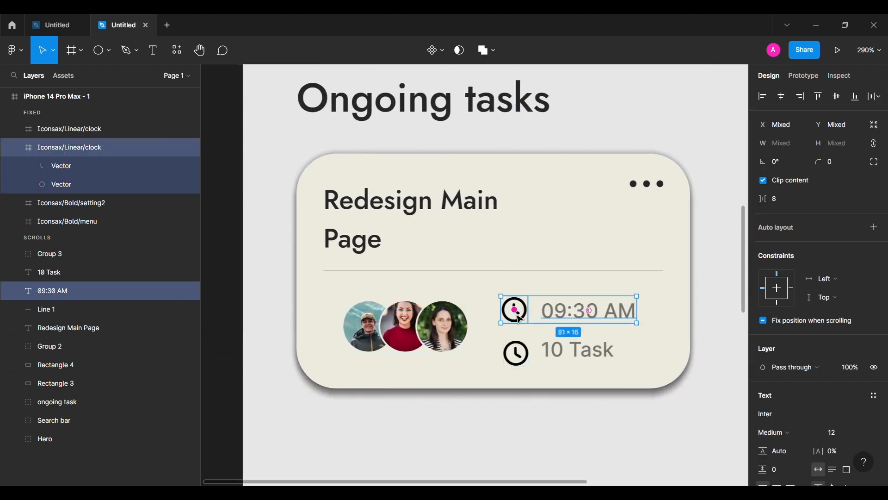
{"action": "key", "text": "ctrl+g"}
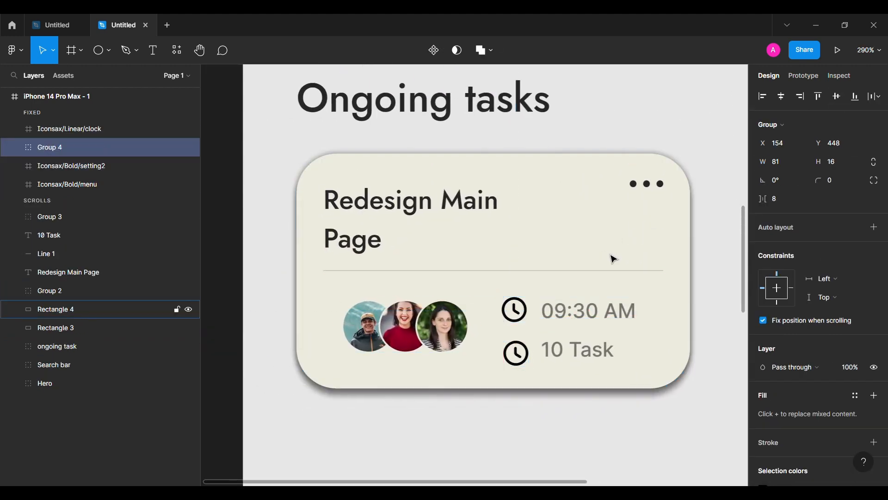
Align the lower clock icon and the "10 Task" label on their vertical centres and group them.
{"action": "left_click", "coordinate": [562, 348]}
{"action": "left_click", "coordinate": [528, 357], "text": "shift"}
{"action": "left_click", "coordinate": [837, 96]}
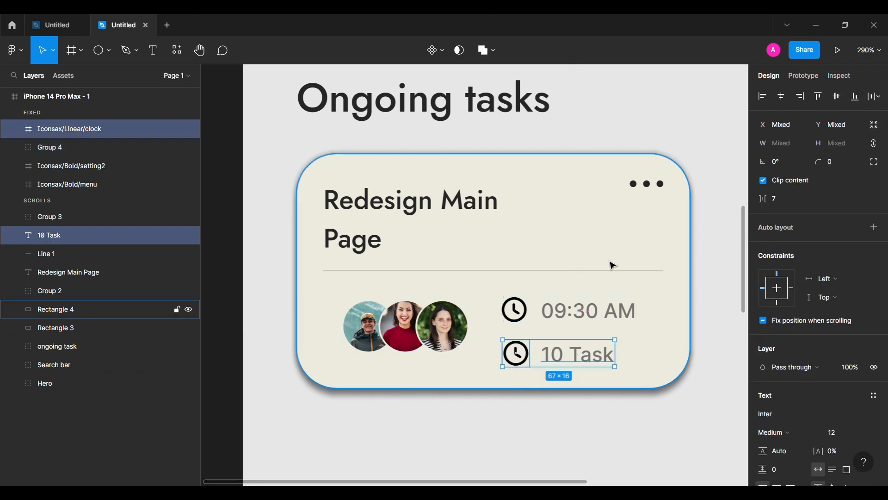
{"action": "key", "text": "ctrl+g"}
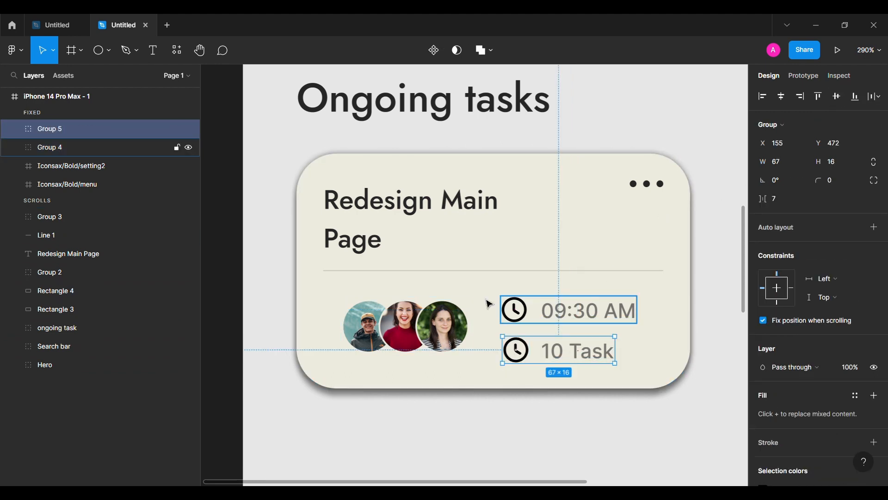
Turn off the fixed scrolling position for both clock groups and recolour their icons to 252525 at 60% opacity.
{"action": "left_click", "coordinate": [63, 146], "text": "shift"}
{"action": "left_click", "coordinate": [763, 320]}
{"action": "scroll", "coordinate": [795, 365], "scroll_direction": "down", "scroll_amount": 3}
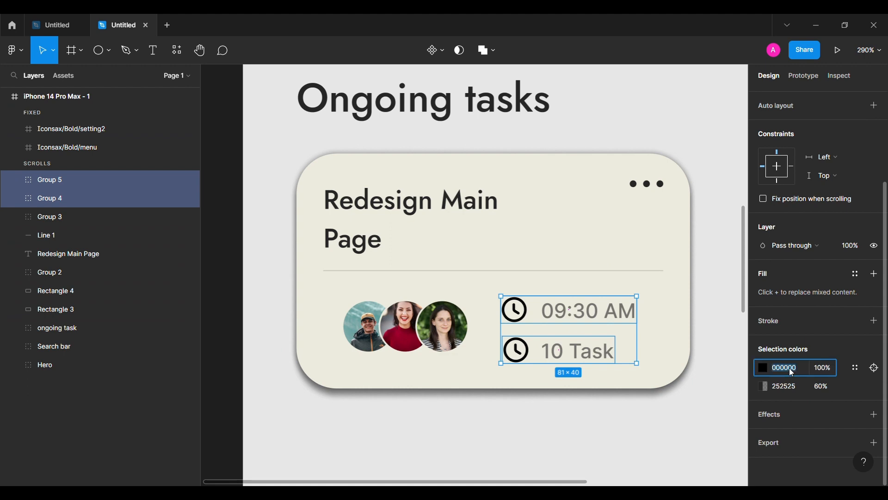
{"action": "type", "text": "252525"}
{"action": "key", "text": "Return"}
{"action": "left_click", "coordinate": [14, 180]}
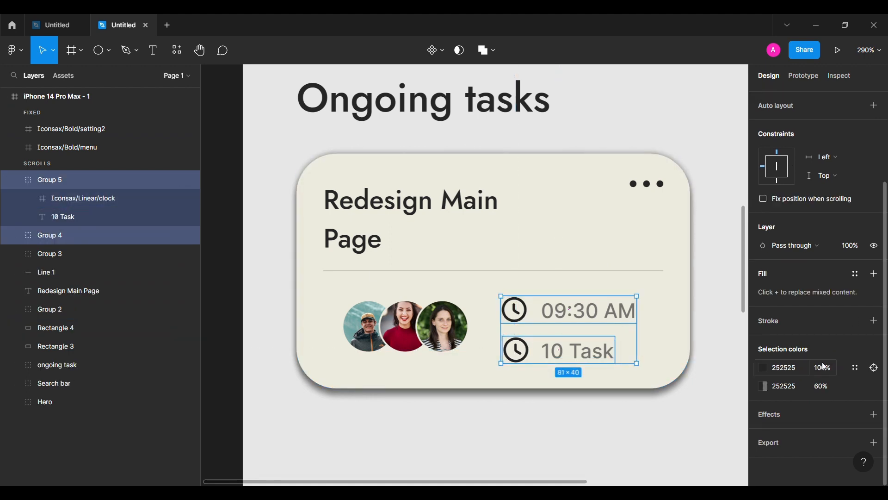
{"action": "left_click", "coordinate": [272, 318]}
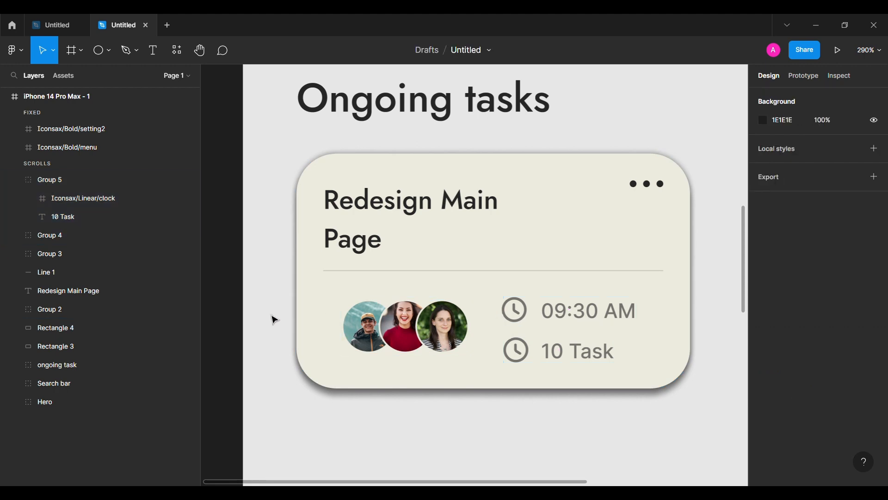
Nudge the profile picture group 7 px right, closer to the two clock rows.
{"action": "left_click", "coordinate": [565, 313]}
{"action": "key", "text": "shift+Tab"}
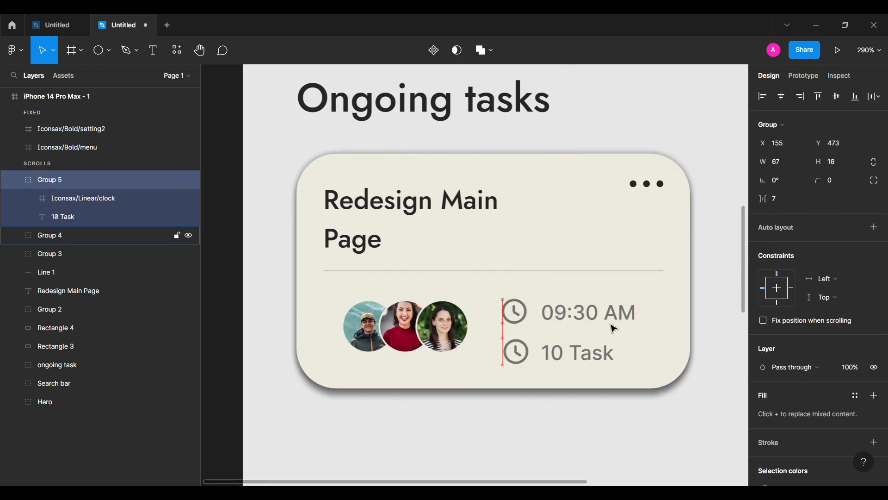
{"action": "left_click", "coordinate": [617, 311], "text": "shift"}
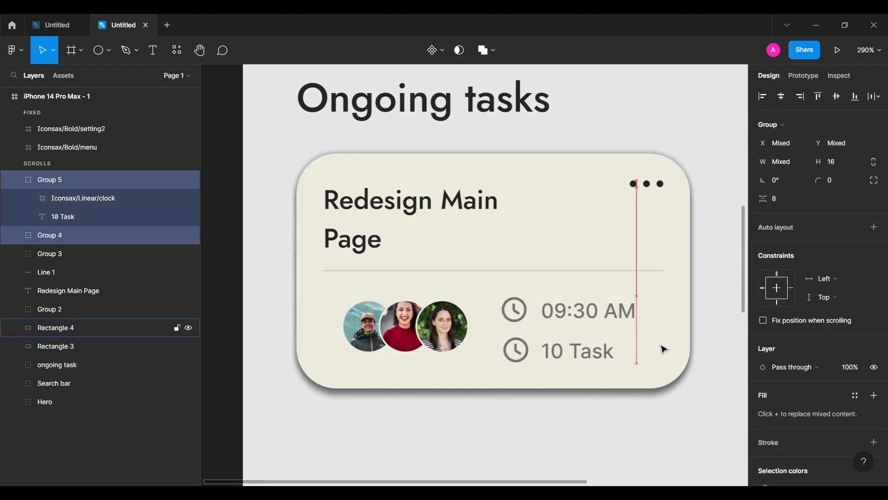
{"action": "left_click", "coordinate": [357, 324]}
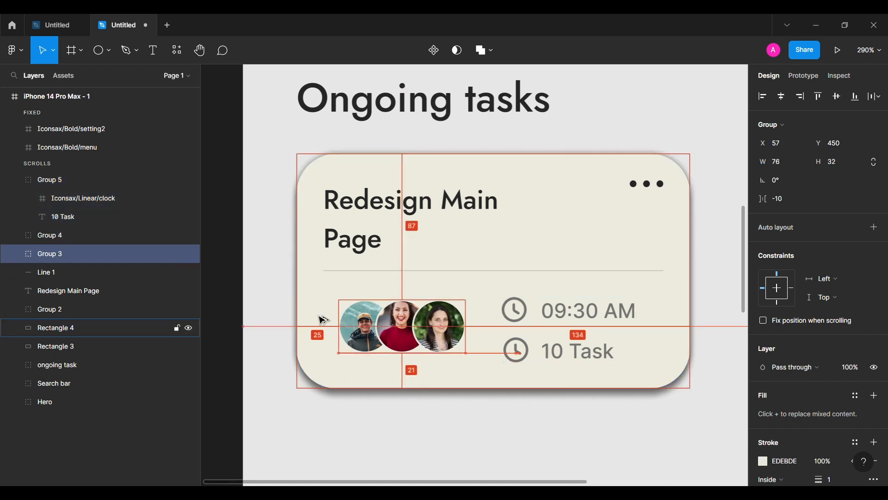
{"action": "key", "text": "Right"}
{"action": "key", "text": "Right"}
{"action": "key", "text": "Right"}
{"action": "key", "text": "Right"}
{"action": "key", "text": "Right"}
{"action": "key", "text": "Right"}
{"action": "key", "text": "Right"}
Group the two clock rows together and align the profile pictures with them on their vertical centres.
{"action": "key", "text": "shift+Tab"}
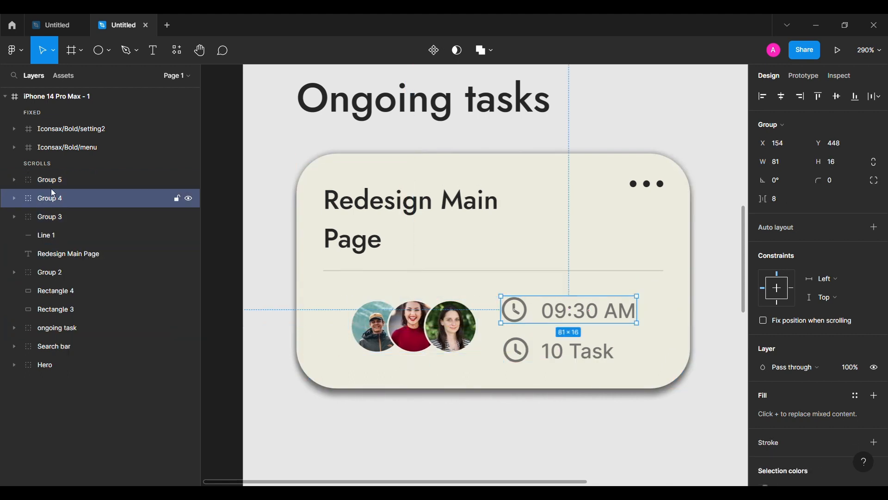
{"action": "left_click", "coordinate": [57, 184], "text": "shift"}
{"action": "key", "text": "ctrl+g"}
{"action": "left_click", "coordinate": [54, 198], "text": "shift"}
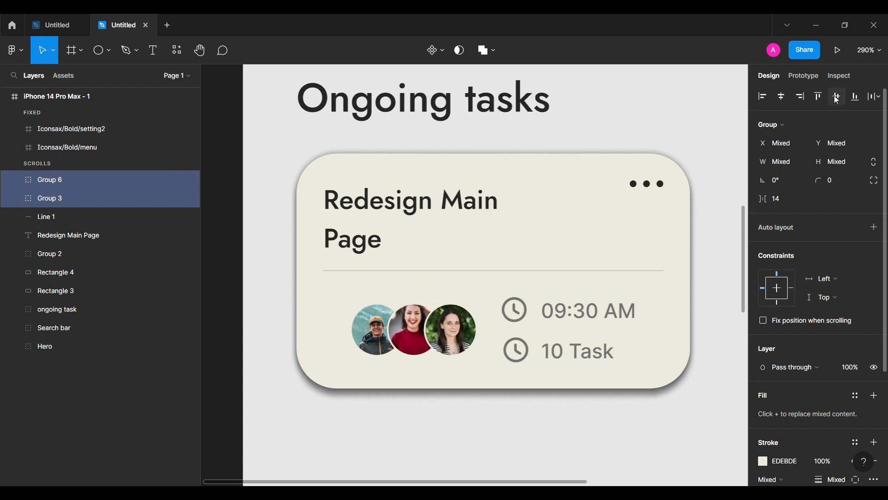
{"action": "left_click", "coordinate": [232, 293]}
Delete the extra Rectangle 4 and group all remaining layers of the task card under the name Card1.
{"action": "scroll", "coordinate": [232, 294], "scroll_direction": "down", "scroll_amount": 5}
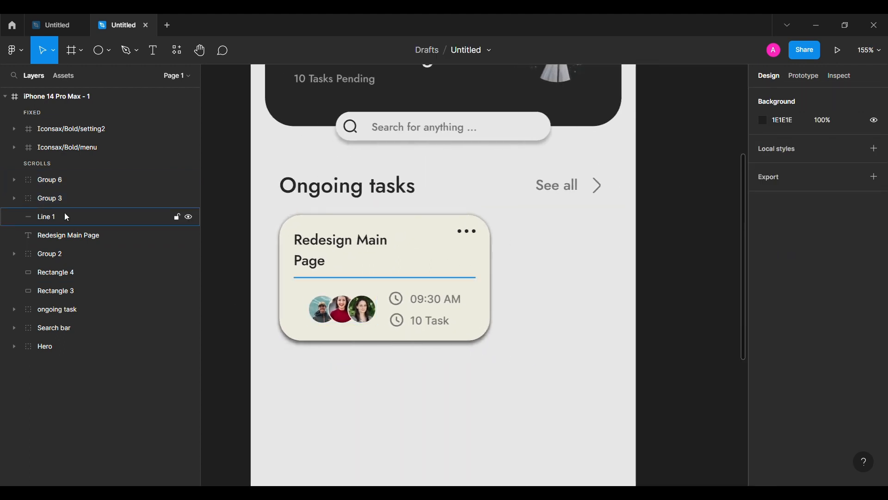
{"action": "left_click", "coordinate": [57, 252]}
{"action": "left_click", "coordinate": [51, 276]}
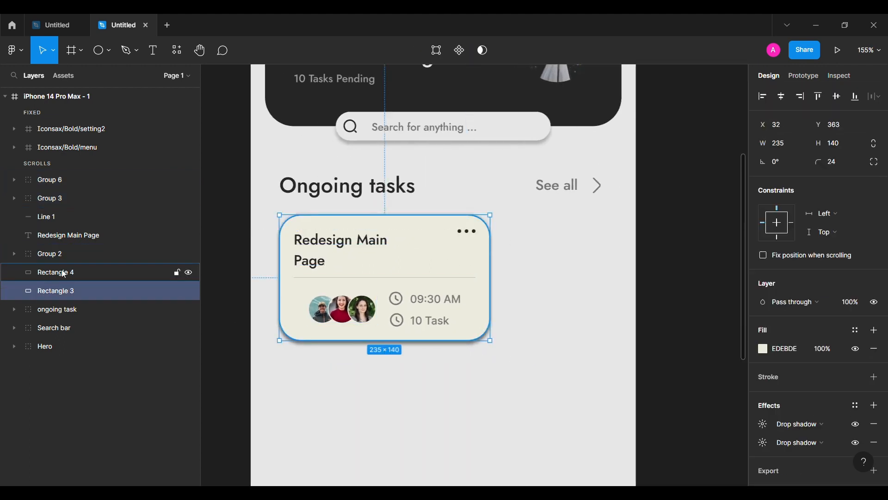
{"action": "left_click", "coordinate": [86, 185], "text": "shift"}
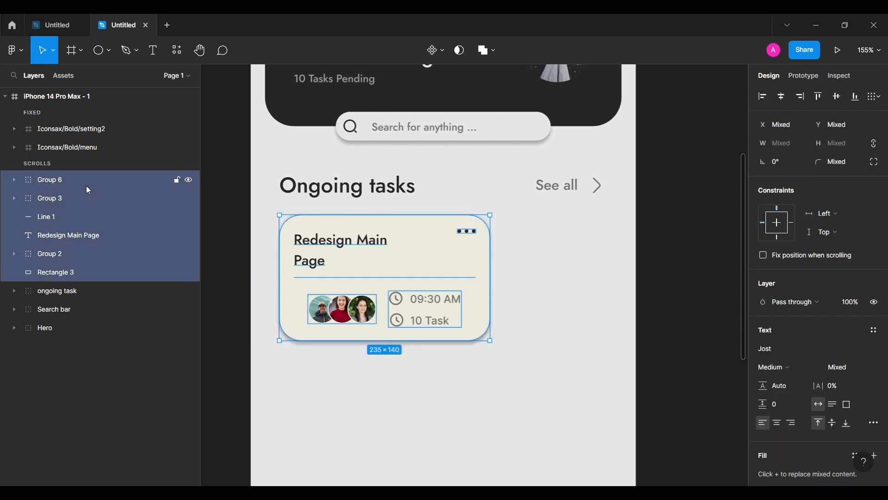
{"action": "key", "text": "ctrl+g"}
{"action": "double_click", "coordinate": [86, 185]}
{"action": "type", "text": "Card1"}
{"action": "key", "text": "Return"}
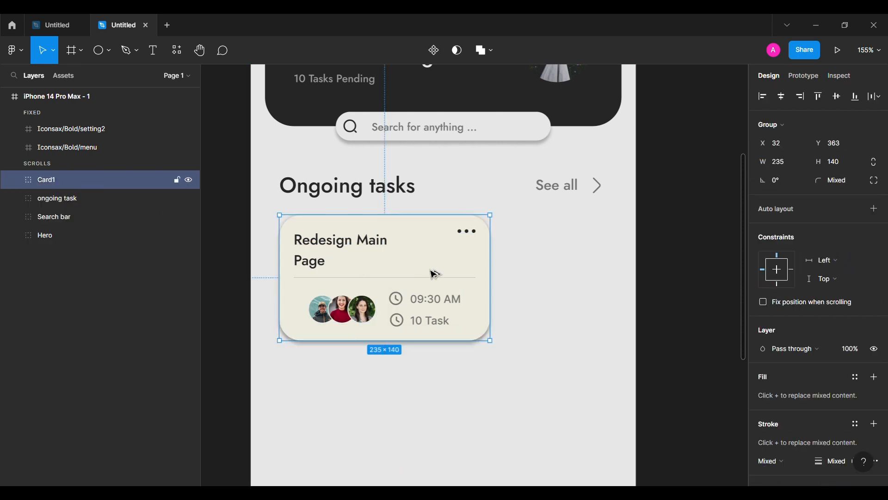
Duplicate Card1 beside the original inside the iPhone frame and position the copy at X 283, Y 363.
{"action": "left_click_drag", "start_coordinate": [435, 273], "coordinate": [654, 293]}
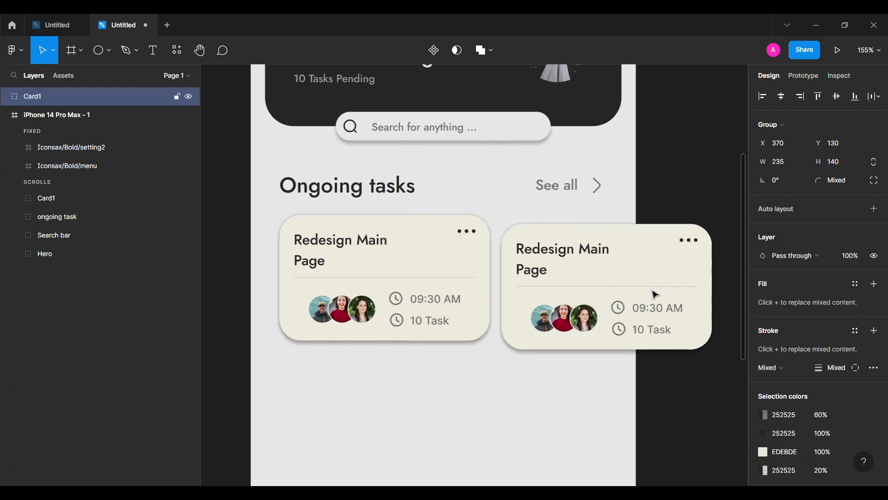
{"action": "left_click_drag", "start_coordinate": [116, 97], "coordinate": [111, 187]}
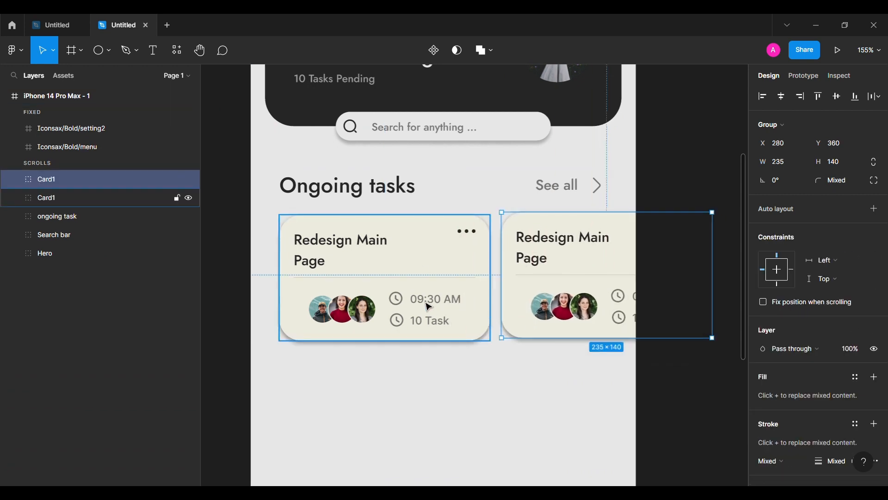
{"action": "key", "text": "Right"}
{"action": "key", "text": "Right"}
{"action": "key", "text": "Right"}
{"action": "key", "text": "Down"}
{"action": "key", "text": "Down"}
{"action": "key", "text": "Down"}
Fill the copied card's background with DEEADC and change its title to "Mobile Application Wireframing".
{"action": "scroll", "coordinate": [428, 307], "scroll_direction": "right", "scroll_amount": 3}
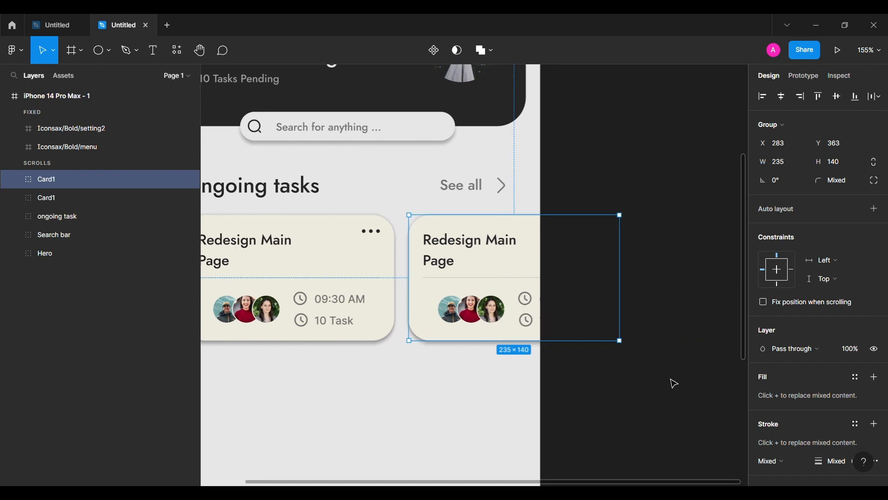
{"action": "left_click", "coordinate": [13, 179]}
{"action": "left_click", "coordinate": [84, 290]}
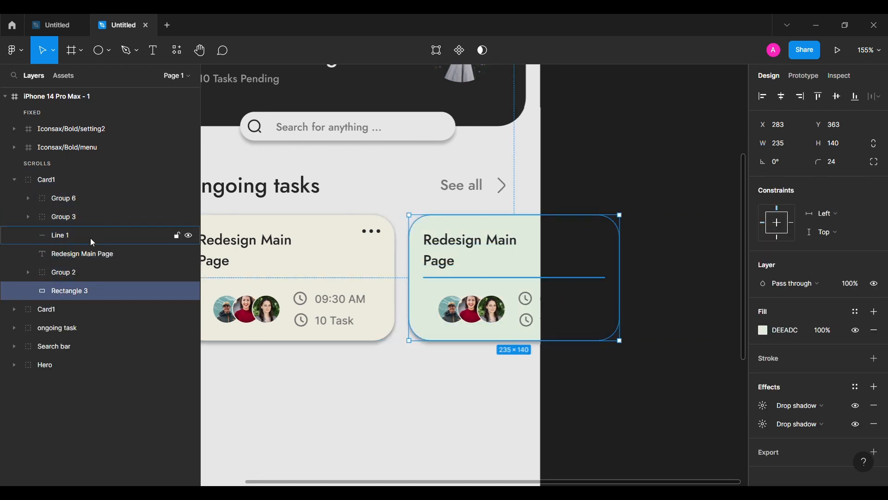
{"action": "left_click", "coordinate": [91, 255]}
{"action": "double_click", "coordinate": [449, 243]}
{"action": "type", "text": "Mobile Application Wireframing"}
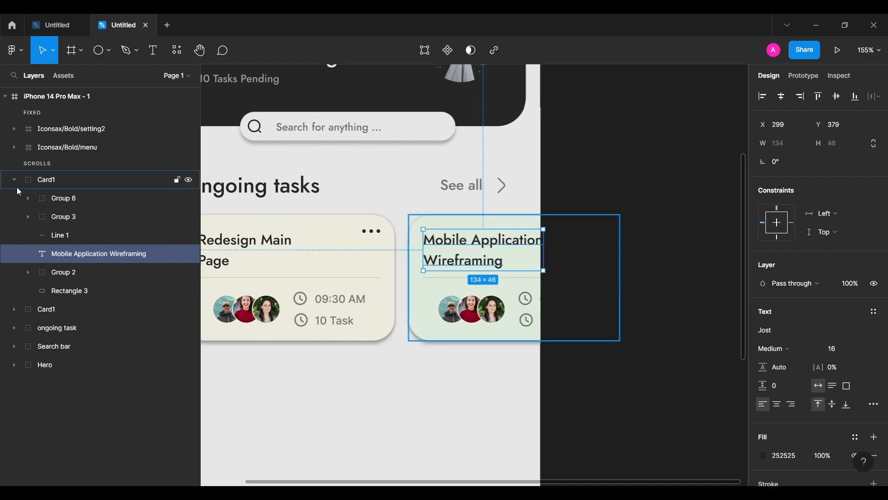
Rename the copied card group to Card2.
{"action": "left_click", "coordinate": [17, 187]}
{"action": "double_click", "coordinate": [60, 184]}
{"action": "type", "text": "Card2"}
{"action": "key", "text": "Return"}
Draw a frame over the two cards at X 32, Y 363, about 366 wide and 140 high.
{"action": "scroll", "coordinate": [451, 278], "scroll_direction": "left", "scroll_amount": 3}
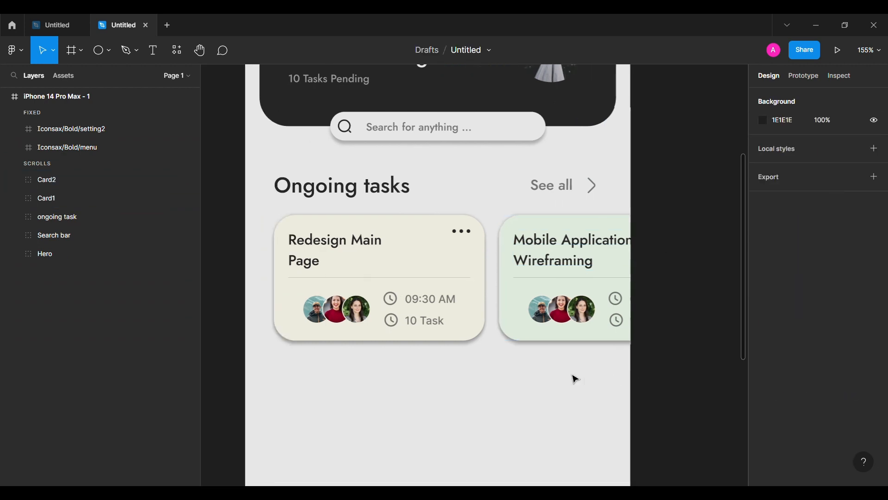
{"action": "key", "text": "f"}
{"action": "left_click", "coordinate": [336, 237]}
{"action": "left_click_drag", "start_coordinate": [337, 237], "coordinate": [342, 262]}
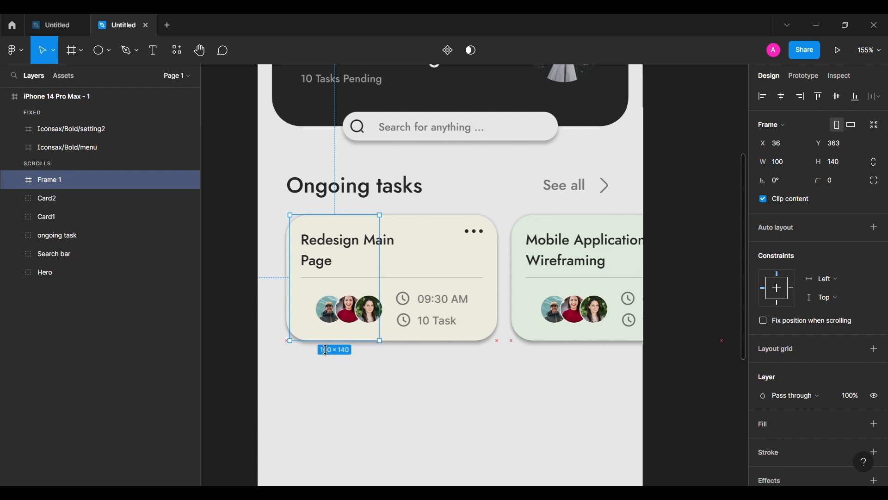
{"action": "left_click_drag", "start_coordinate": [389, 293], "coordinate": [619, 288]}
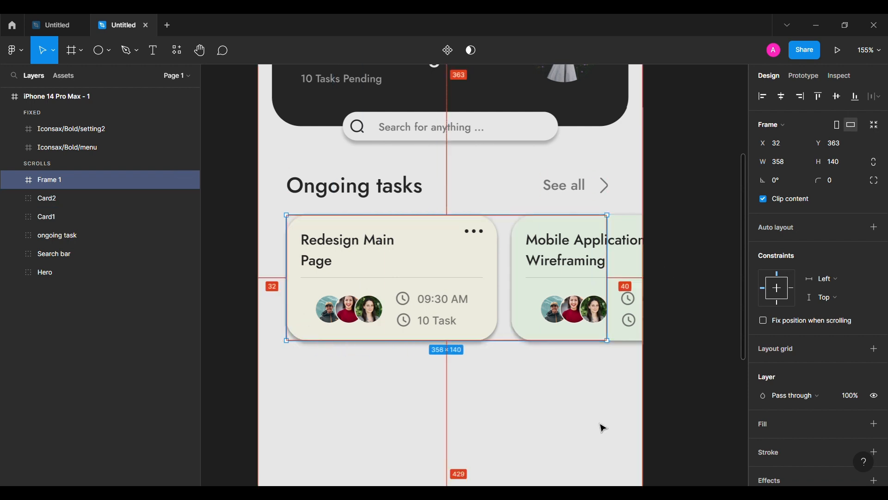
Move Card1 and Card2 into the new Frame 1.
{"action": "left_click", "coordinate": [46, 222]}
{"action": "left_click", "coordinate": [73, 198], "text": "shift"}
{"action": "left_click_drag", "start_coordinate": [73, 198], "coordinate": [88, 187]}
{"action": "left_click", "coordinate": [16, 179]}
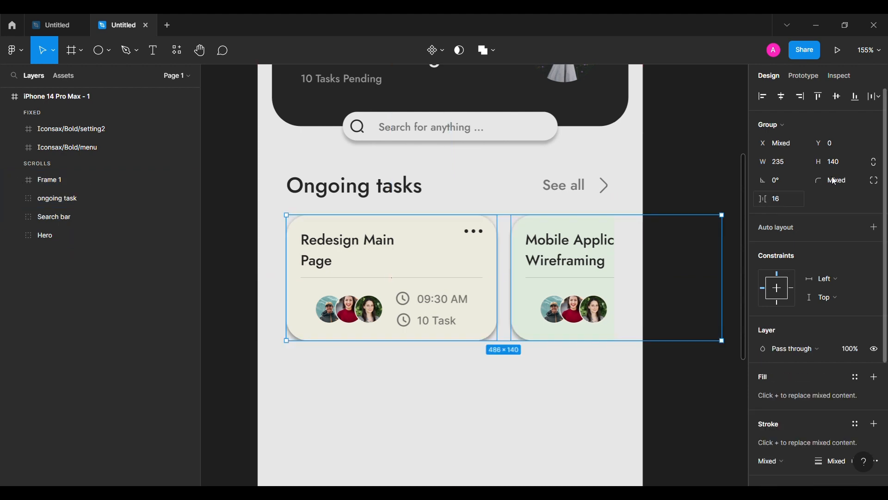
Set the overflow scrolling of Frame 1 to horizontal scrolling in the prototype settings.
{"action": "left_click", "coordinate": [805, 75]}
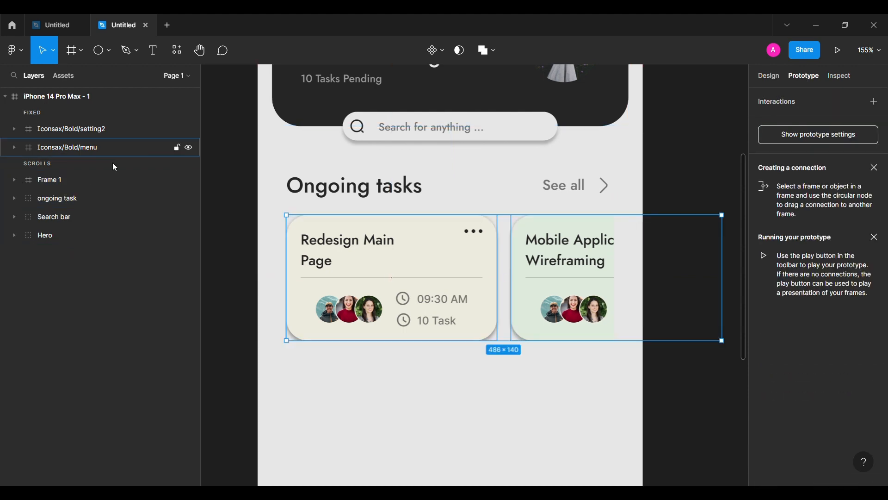
{"action": "left_click", "coordinate": [111, 180]}
{"action": "left_click", "coordinate": [782, 149]}
{"action": "left_click", "coordinate": [797, 161]}
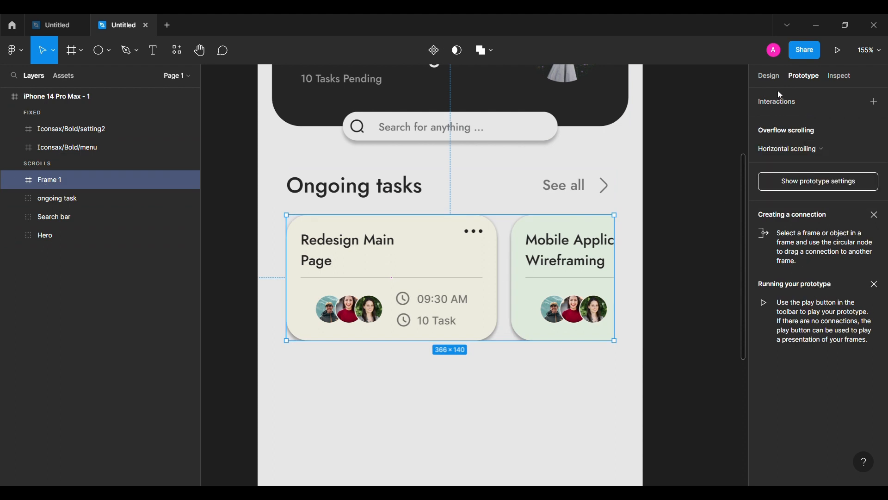
Extend Frame 1 above and below the cards to Y 355 and a height of 156.
{"action": "left_click", "coordinate": [770, 76]}
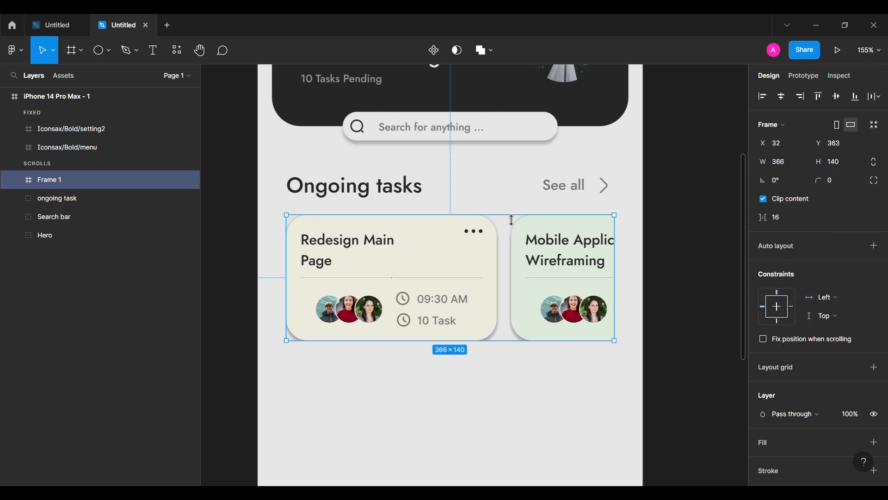
{"action": "left_click_drag", "start_coordinate": [512, 220], "coordinate": [515, 216]}
{"action": "left_click_drag", "start_coordinate": [497, 347], "coordinate": [497, 357]}
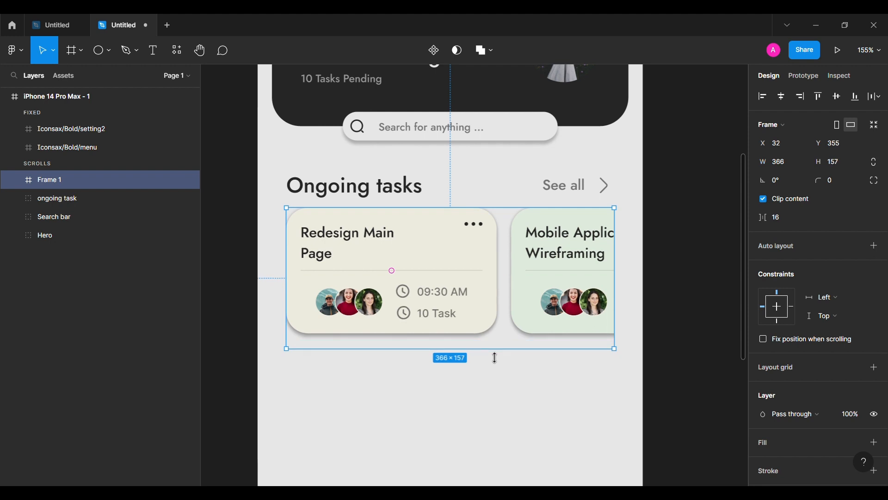
Move Card1 and Card2 down together to Y 8 inside Frame 1.
{"action": "left_click", "coordinate": [19, 179]}
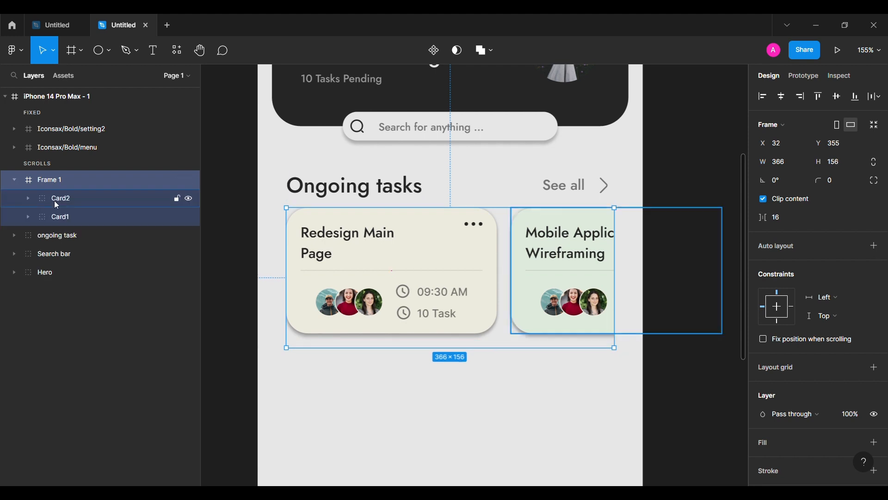
{"action": "left_click", "coordinate": [54, 198]}
{"action": "left_click", "coordinate": [54, 217], "text": "shift"}
{"action": "key", "text": "shift+Down"}
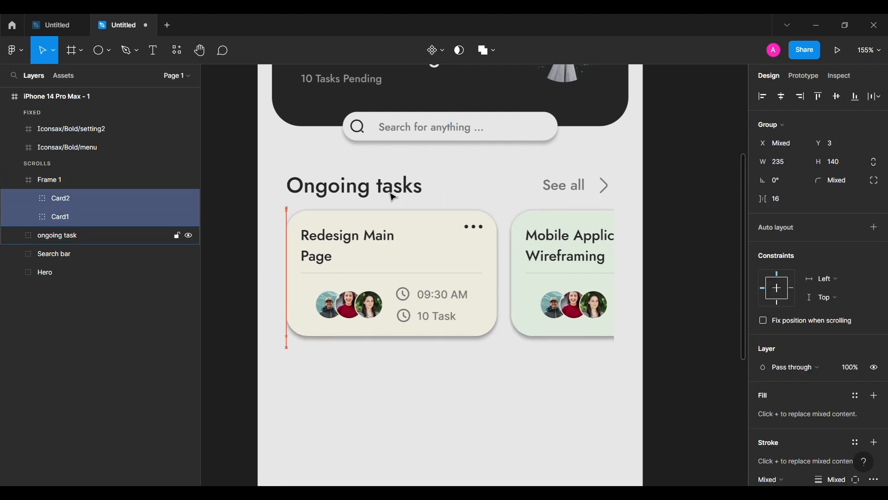
{"action": "left_click", "coordinate": [39, 184]}
{"action": "key", "text": "alt+l"}
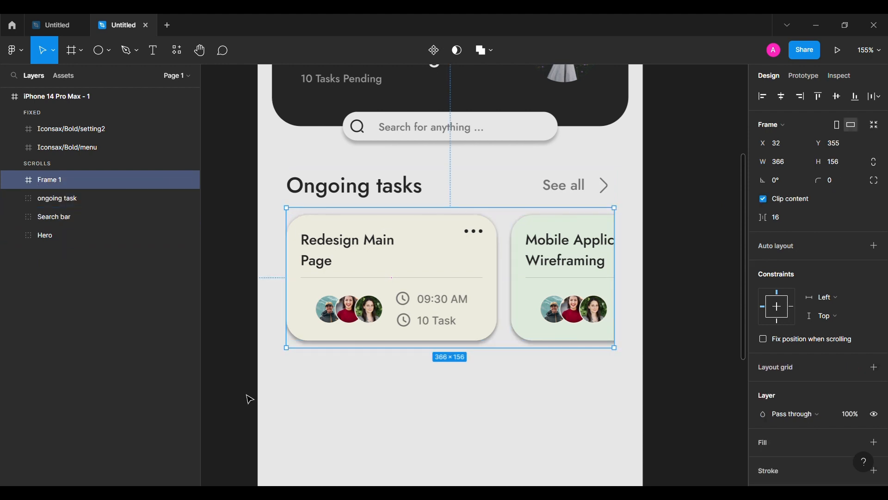
Try to widen Frame 1 slightly outward from its left edge.
{"action": "left_click", "coordinate": [250, 398]}
{"action": "scroll", "coordinate": [250, 397], "scroll_direction": "down", "scroll_amount": 2}
{"action": "left_click", "coordinate": [306, 320]}
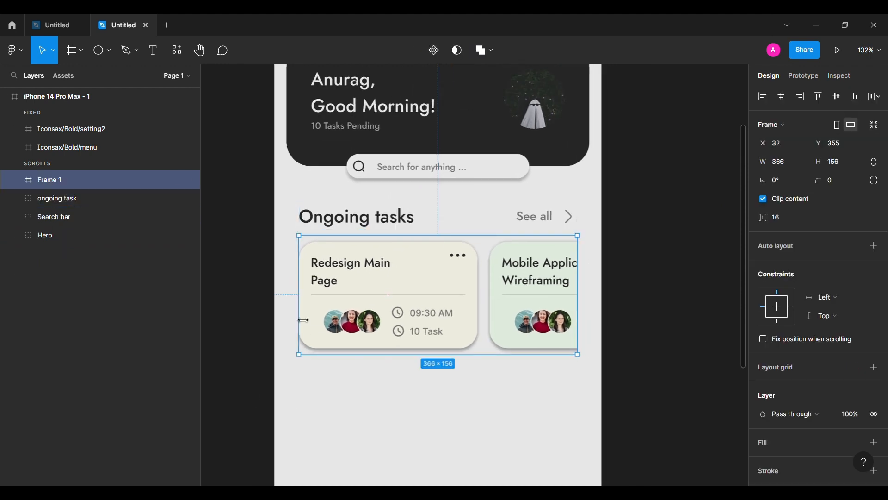
{"action": "left_click_drag", "start_coordinate": [300, 319], "coordinate": [304, 318]}
{"action": "left_click", "coordinate": [238, 337]}
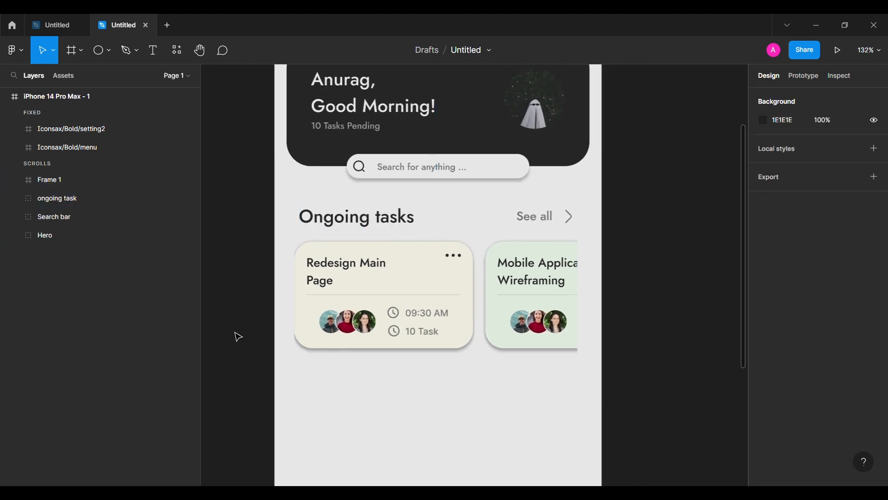
{"action": "key", "text": "ctrl+z"}
Move Card1 and Card2 10 px to the right together inside Frame 1.
{"action": "key", "text": "Return"}
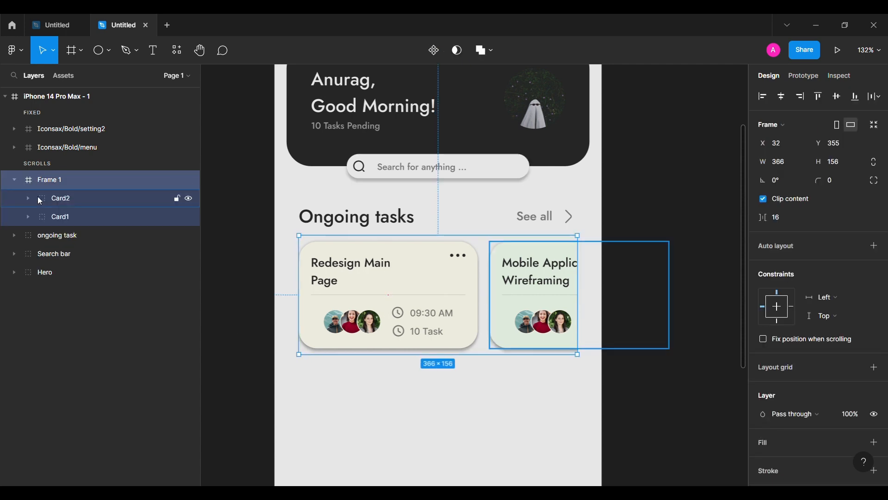
{"action": "key", "text": "shift+Right"}
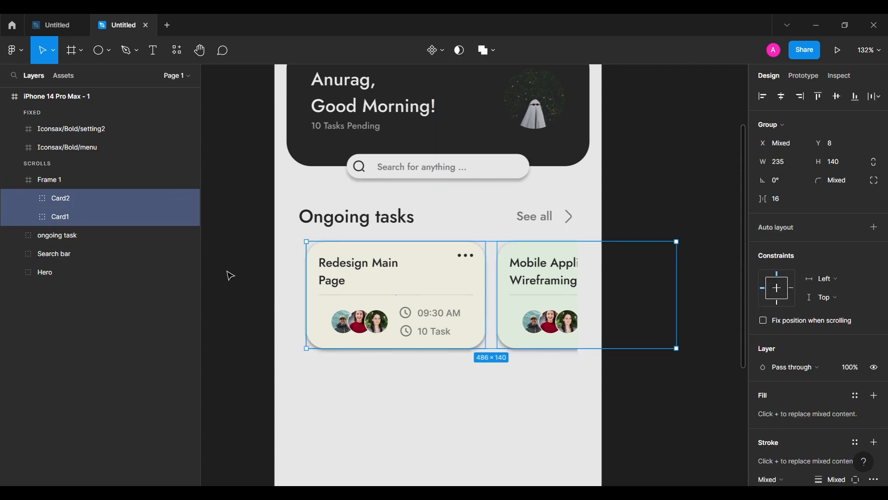
{"action": "left_click", "coordinate": [230, 276]}
{"action": "scroll", "coordinate": [269, 347], "scroll_direction": "down", "scroll_amount": 5}
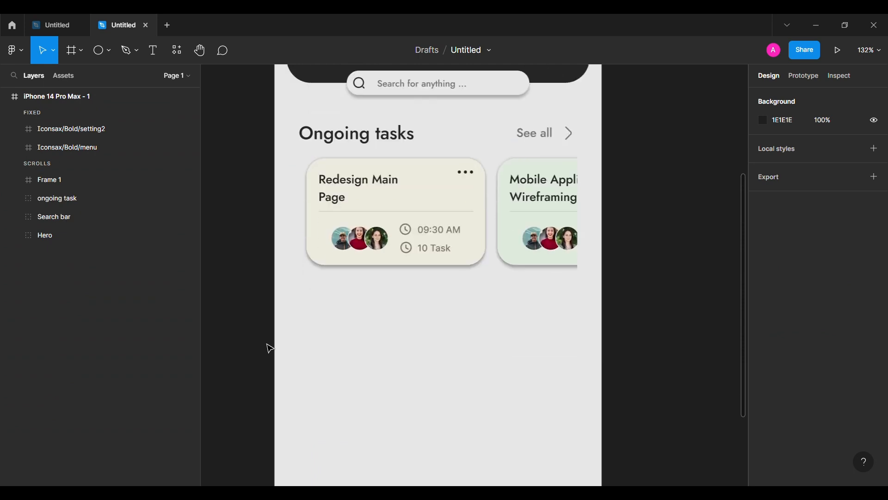
Draw a rectangle in the empty area below the ongoing task cards and set its size to 176 × 281.
{"action": "left_click", "coordinate": [100, 50]}
{"action": "left_click_drag", "start_coordinate": [361, 303], "coordinate": [432, 396]}
{"action": "left_click", "coordinate": [790, 143]}
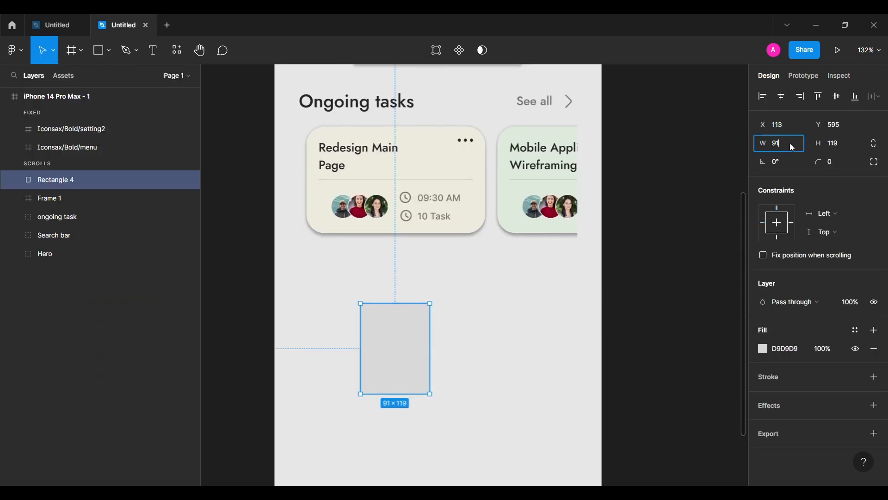
{"action": "type", "text": "176"}
{"action": "key", "text": "Return"}
{"action": "left_click", "coordinate": [847, 141]}
{"action": "type", "text": "281"}
{"action": "key", "text": "Return"}
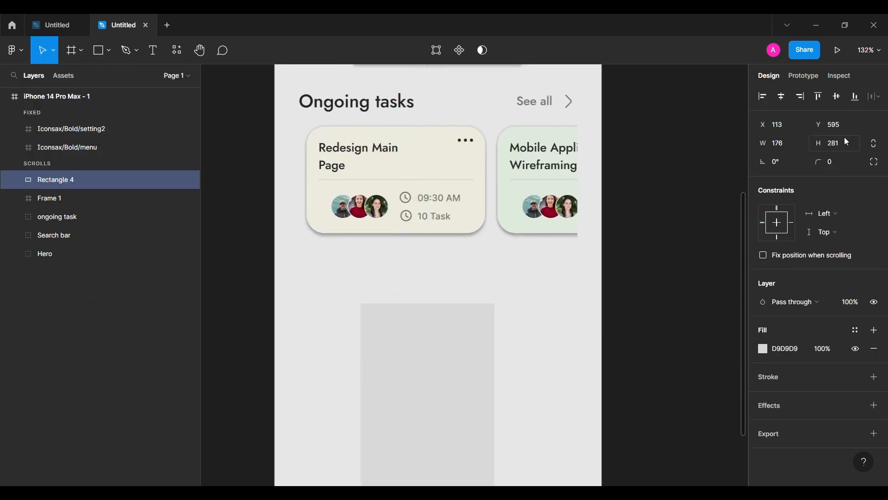
Move the new rectangle to X 32, Y 536, just below the first task card.
{"action": "scroll", "coordinate": [601, 258], "scroll_direction": "down", "scroll_amount": 4}
{"action": "scroll", "coordinate": [601, 258], "scroll_direction": "left", "scroll_amount": 2}
{"action": "left_click_drag", "start_coordinate": [479, 278], "coordinate": [439, 243]}
{"action": "key", "text": "shift+Left"}
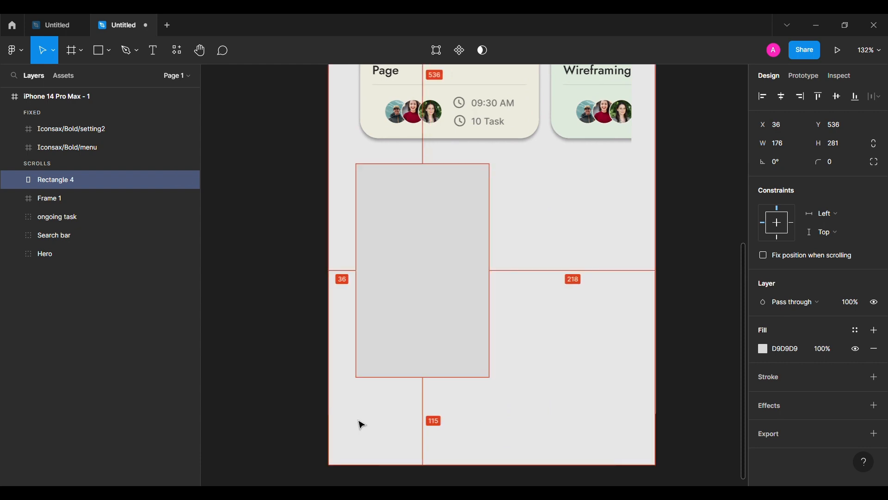
{"action": "key", "text": "Left"}
{"action": "key", "text": "Left"}
{"action": "key", "text": "Left"}
{"action": "key", "text": "Left"}
Set the rectangle's corner radius to 16.
{"action": "scroll", "coordinate": [271, 401], "scroll_direction": "up", "scroll_amount": 2}
{"action": "left_click", "coordinate": [843, 160]}
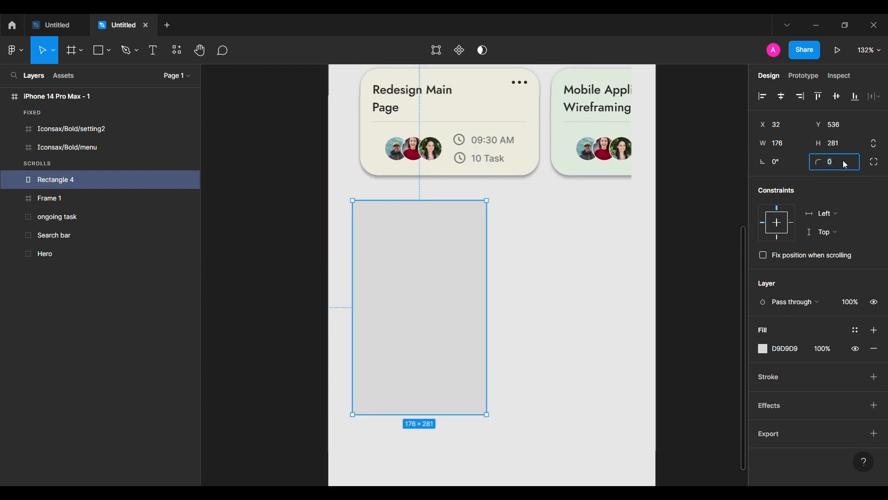
{"action": "type", "text": "16"}
{"action": "key", "text": "Return"}
{"action": "left_click", "coordinate": [263, 337]}
Set the rounded rectangle's fill color to DEECED.
{"action": "left_click", "coordinate": [419, 345]}
{"action": "scroll", "coordinate": [694, 353], "scroll_direction": "up", "scroll_amount": 1}
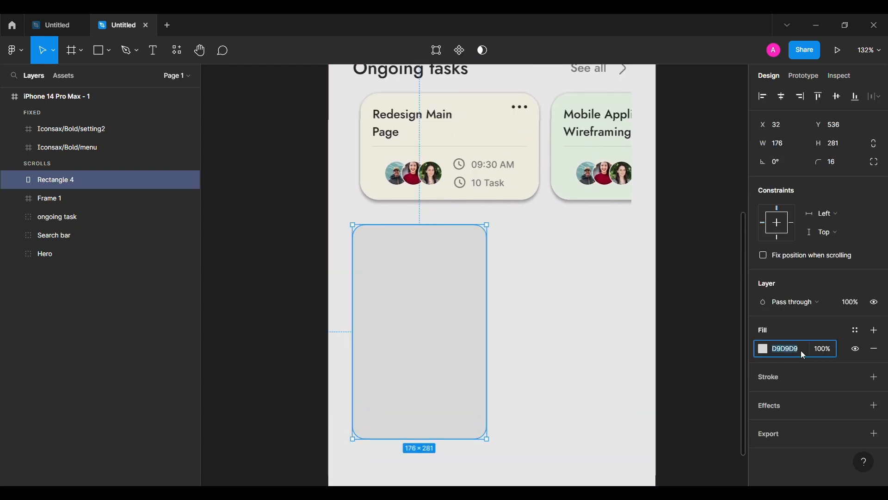
{"action": "type", "text": "DEECED"}
{"action": "key", "text": "Return"}
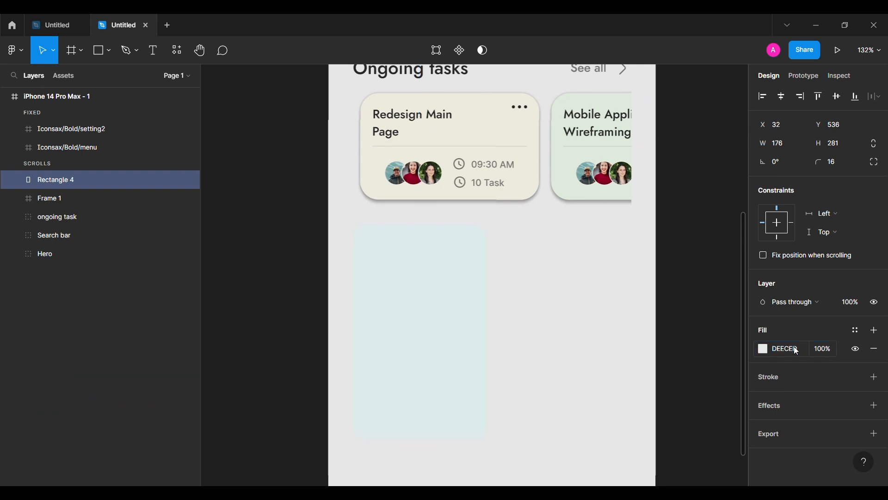
{"action": "key", "text": "Escape"}
Add the title "Progress" near the upper edge of the light blue card and center it horizontally on the card.
{"action": "left_click", "coordinate": [152, 50]}
{"action": "left_click", "coordinate": [396, 250]}
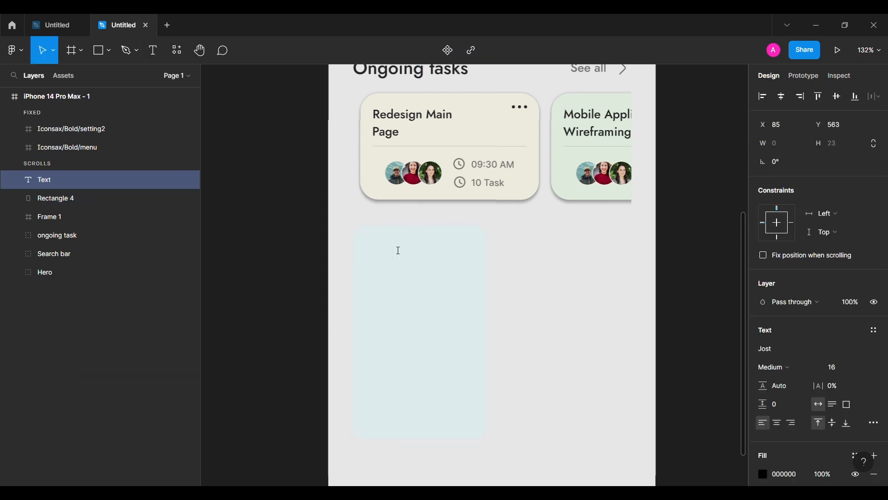
{"action": "type", "text": "Progress"}
{"action": "key", "text": "Escape"}
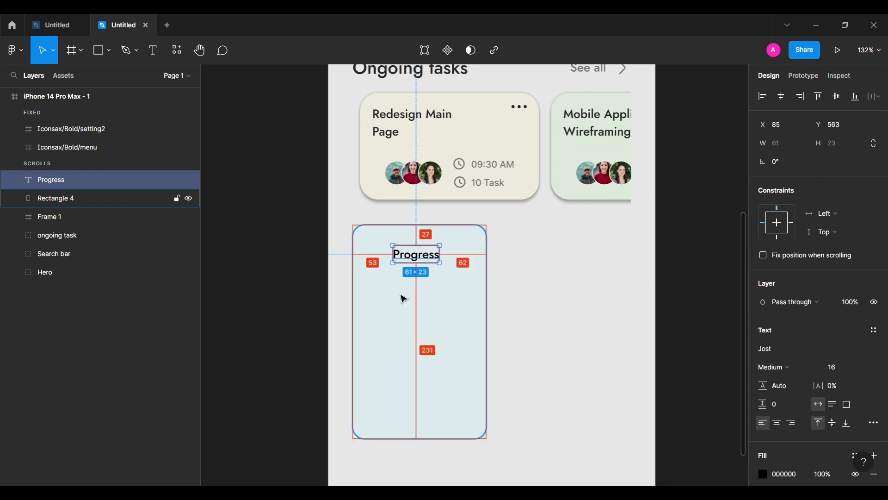
{"action": "left_click", "coordinate": [431, 327], "text": "shift"}
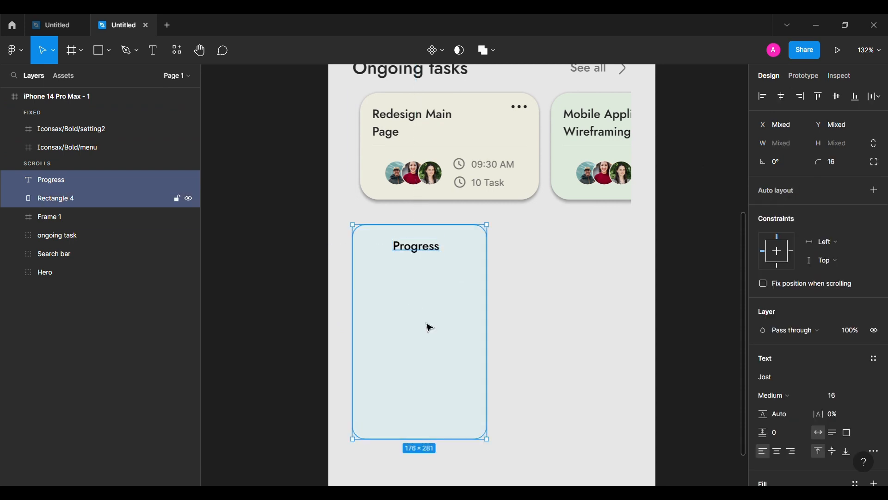
{"action": "left_click", "coordinate": [782, 97]}
Add two drop shadows to the light blue card and adjust the settings of the second one.
{"action": "left_click", "coordinate": [307, 371]}
{"action": "left_click", "coordinate": [419, 370]}
{"action": "left_click", "coordinate": [875, 406]}
{"action": "left_click", "coordinate": [875, 406]}
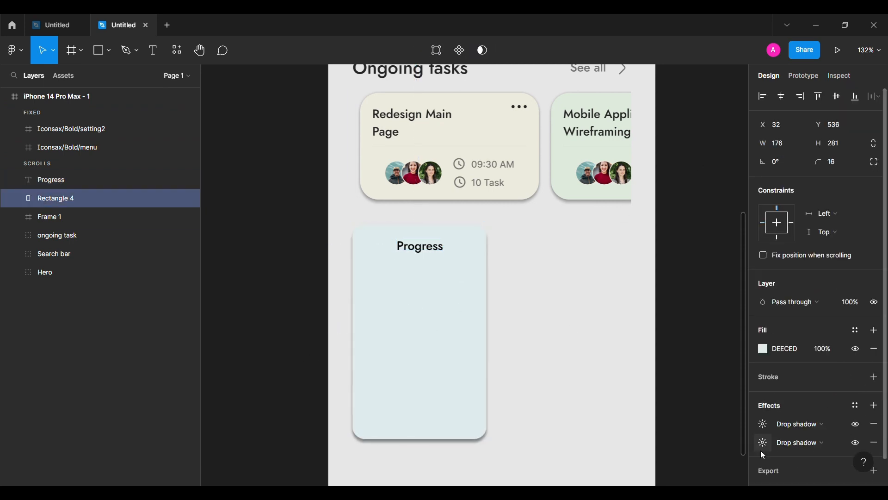
{"action": "left_click", "coordinate": [763, 442]}
{"action": "left_click", "coordinate": [705, 379]}
{"action": "left_click", "coordinate": [704, 380]}
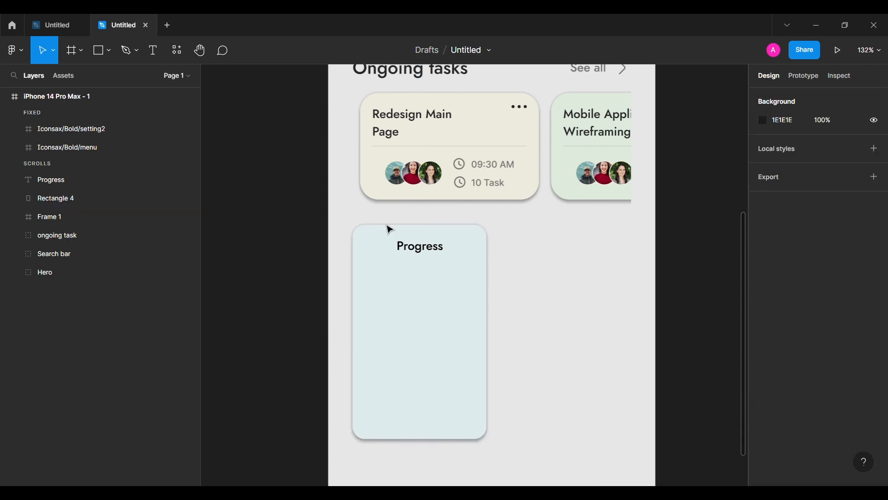
Set the Progress title's color to 252525 and place a 100 × 100 circle below it on the card.
{"action": "left_click", "coordinate": [421, 246]}
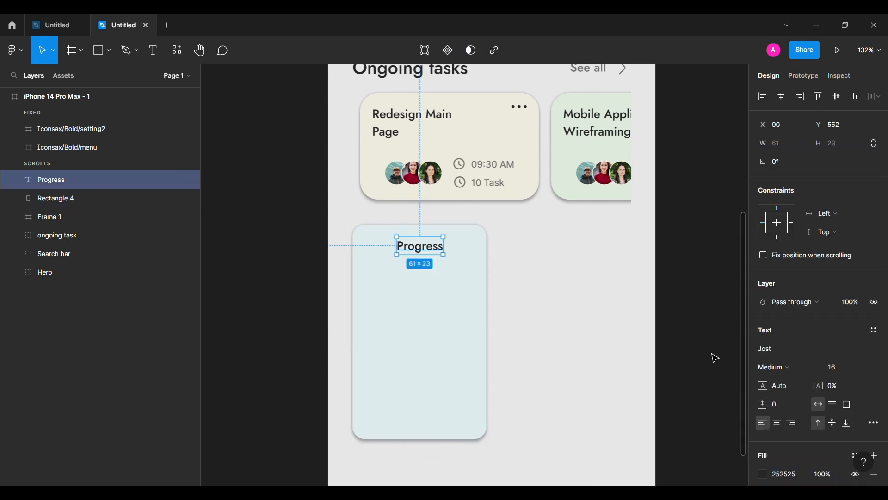
{"action": "left_click", "coordinate": [109, 50]}
{"action": "left_click", "coordinate": [60, 117]}
{"action": "left_click", "coordinate": [414, 329]}
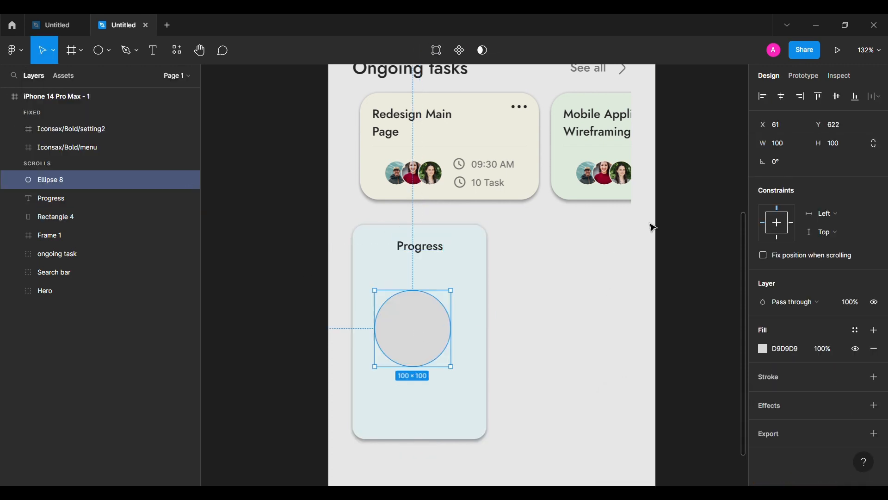
Turn the circle into a thin closed ring with a 90% inner ratio and a full 100% sweep.
{"action": "left_click_drag", "start_coordinate": [447, 331], "coordinate": [399, 333]}
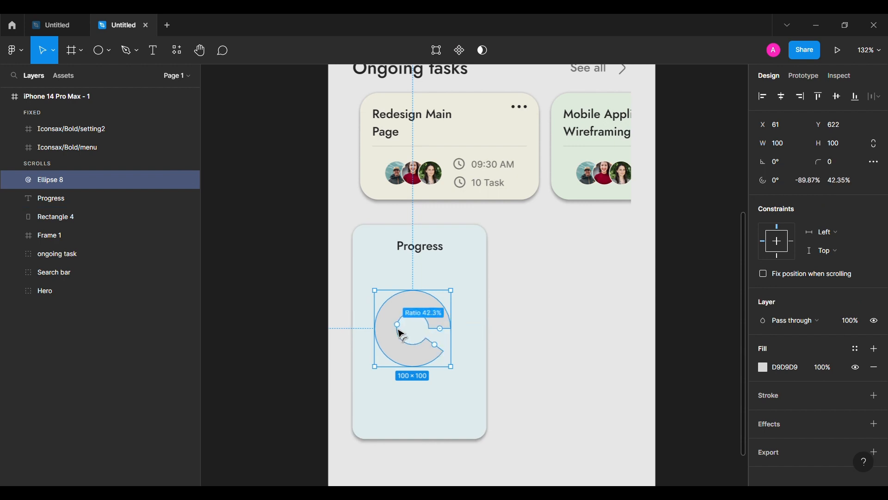
{"action": "left_click", "coordinate": [836, 180]}
{"action": "type", "text": "90"}
{"action": "key", "text": "Return"}
{"action": "left_click_drag", "start_coordinate": [444, 352], "coordinate": [454, 338]}
{"action": "left_click", "coordinate": [338, 362]}
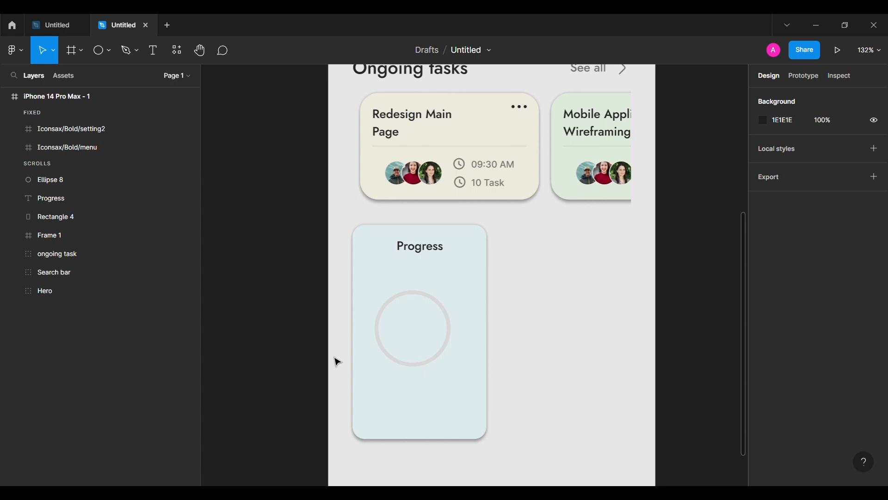
Fill the ring with DEECED and give it an inside stroke of 252525 with a weight of 0.2.
{"action": "left_click", "coordinate": [399, 365]}
{"action": "left_click", "coordinate": [795, 373]}
{"action": "type", "text": "DEECED"}
{"action": "key", "text": "Return"}
{"action": "left_click", "coordinate": [874, 396]}
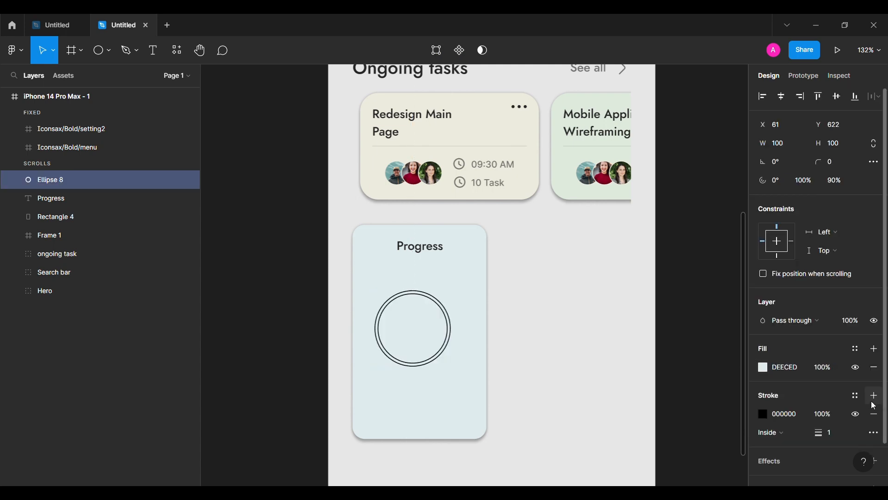
{"action": "type", "text": "0.2"}
{"action": "key", "text": "Return"}
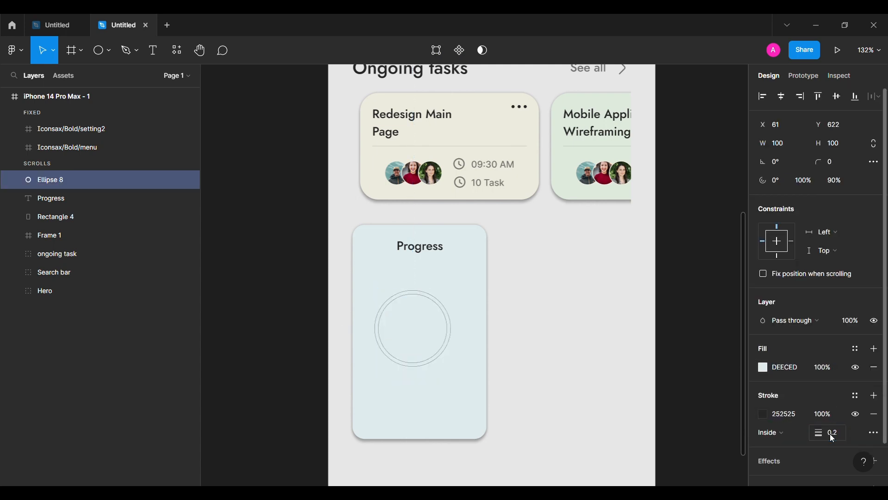
Add a drop shadow to the ring.
{"action": "scroll", "coordinate": [830, 434], "scroll_direction": "down", "scroll_amount": 1}
{"action": "left_click", "coordinate": [874, 414]}
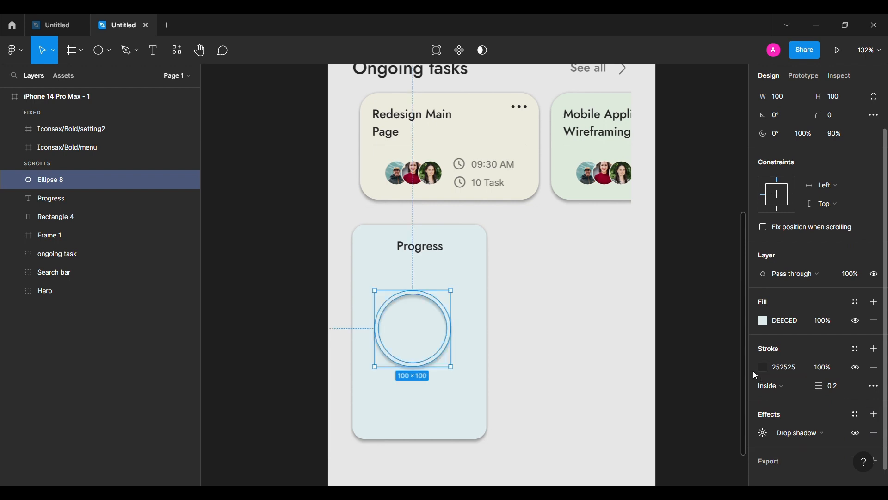
{"action": "left_click", "coordinate": [303, 327]}
Place a second 100 × 100 circle exactly over the ring and cut it into an arc with a 90% inner ratio.
{"action": "scroll", "coordinate": [304, 327], "scroll_direction": "up", "scroll_amount": 3}
{"action": "left_click", "coordinate": [112, 61]}
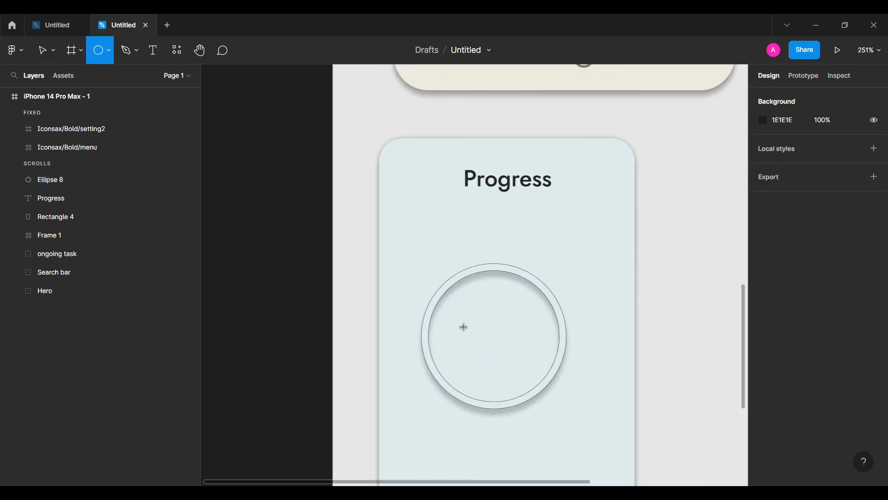
{"action": "left_click", "coordinate": [501, 329]}
{"action": "left_click_drag", "start_coordinate": [501, 329], "coordinate": [520, 387]}
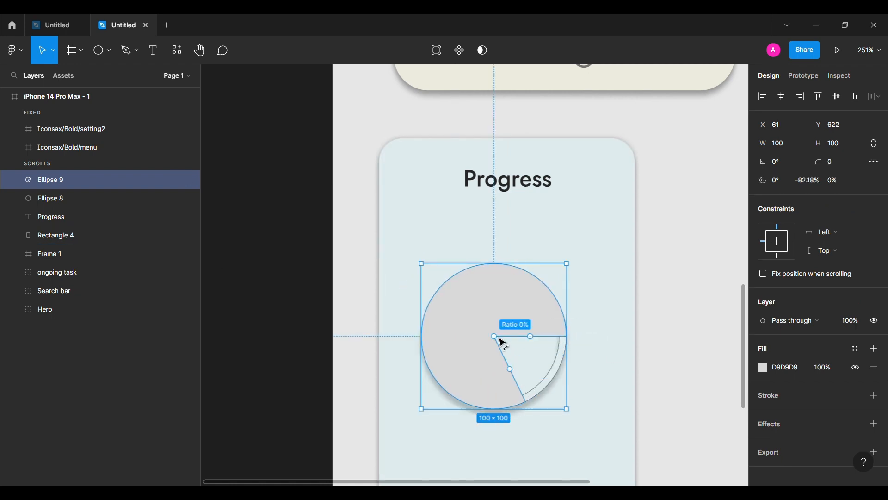
{"action": "left_click_drag", "start_coordinate": [502, 342], "coordinate": [571, 258]}
{"action": "left_click", "coordinate": [835, 180]}
{"action": "type", "text": "90"}
{"action": "key", "text": "Return"}
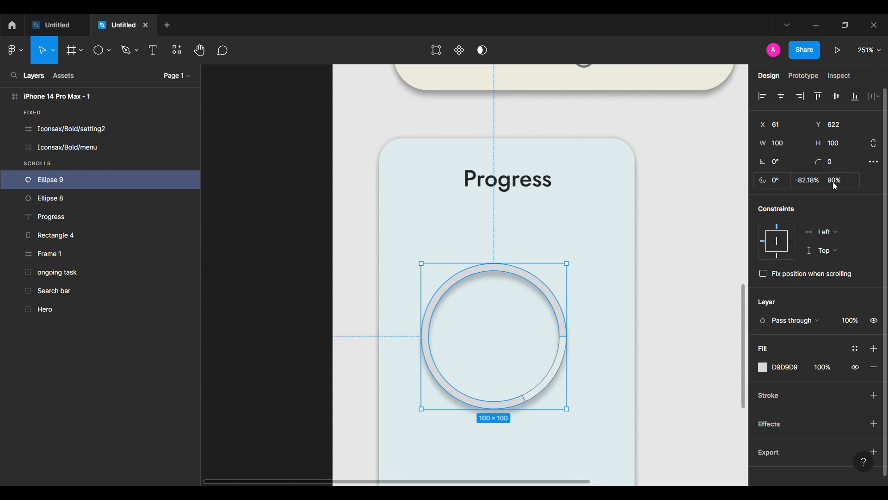
Set the new arc's sweep to 55% and its start angle to -90°, keeping the 90% ratio.
{"action": "left_click", "coordinate": [808, 179]}
{"action": "type", "text": "55"}
{"action": "key", "text": "Return"}
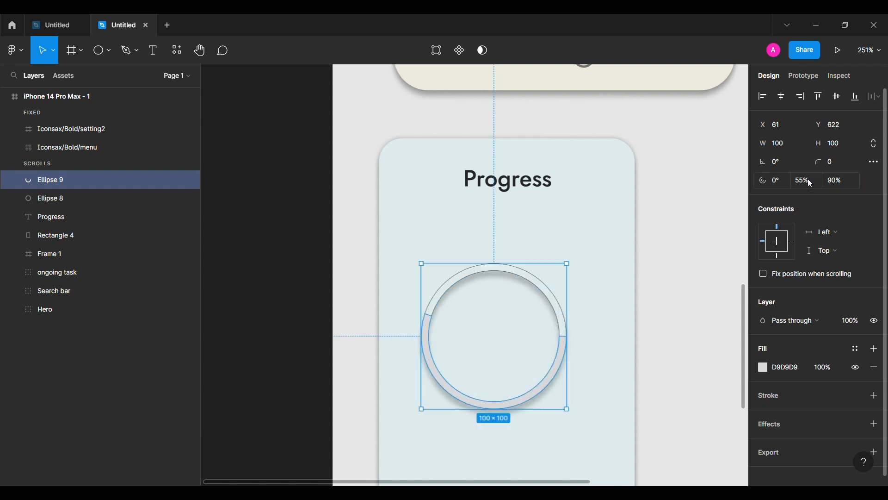
{"action": "left_click_drag", "start_coordinate": [491, 409], "coordinate": [511, 396]}
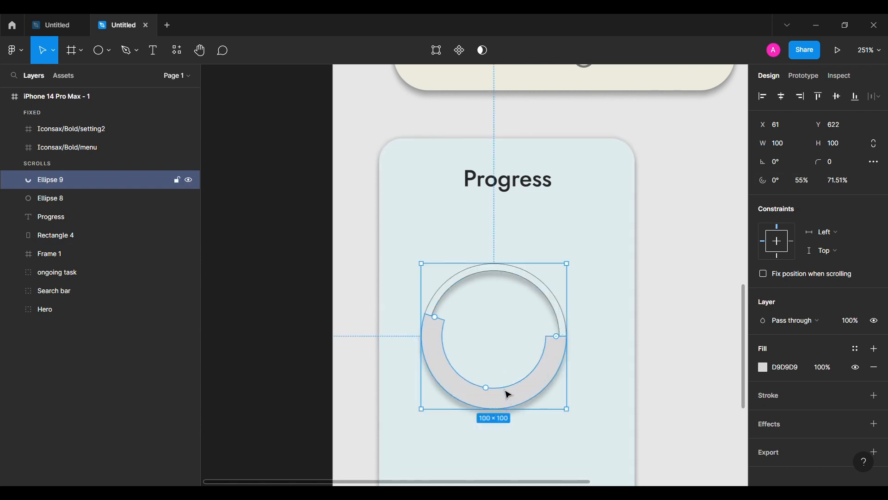
{"action": "key", "text": "ctrl+z"}
{"action": "left_click_drag", "start_coordinate": [565, 341], "coordinate": [501, 276]}
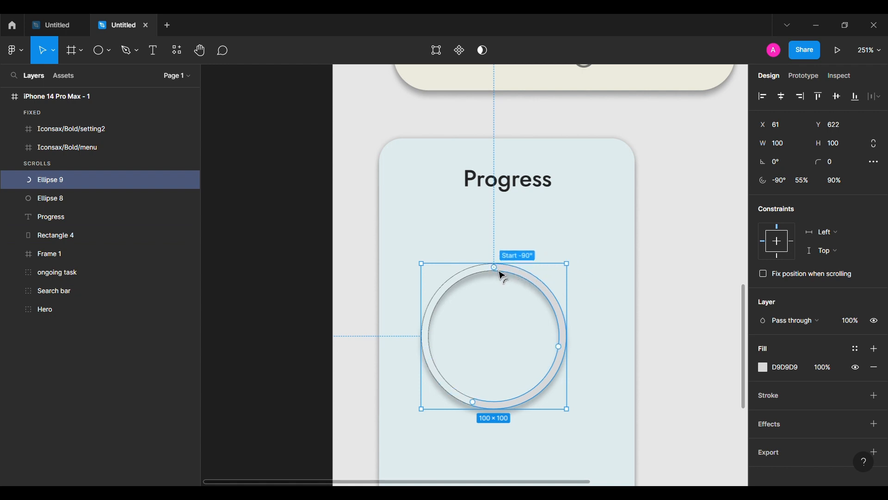
Set the progress arc's fill color to 252525.
{"action": "left_click", "coordinate": [793, 367]}
{"action": "type", "text": "252525"}
{"action": "key", "text": "Return"}
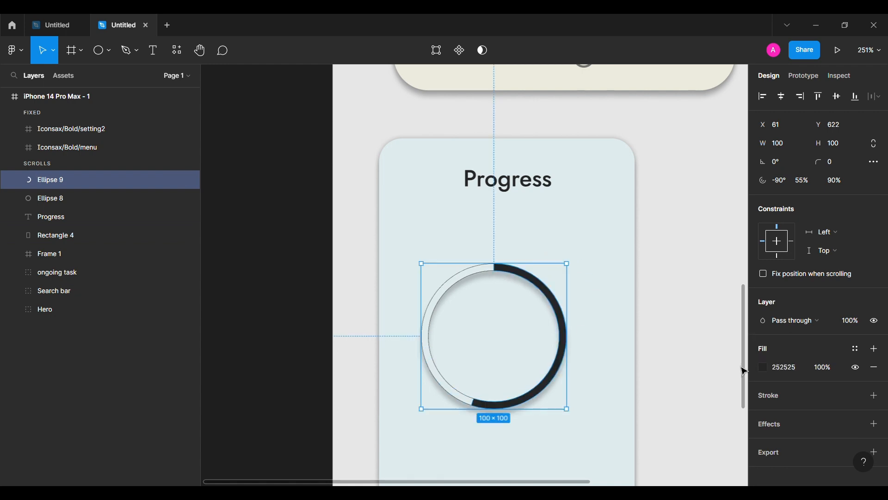
Try a 60% fill opacity on the progress arc and set it back to 100%.
{"action": "left_click", "coordinate": [833, 369]}
{"action": "type", "text": "60"}
{"action": "key", "text": "Return"}
{"action": "left_click", "coordinate": [288, 318]}
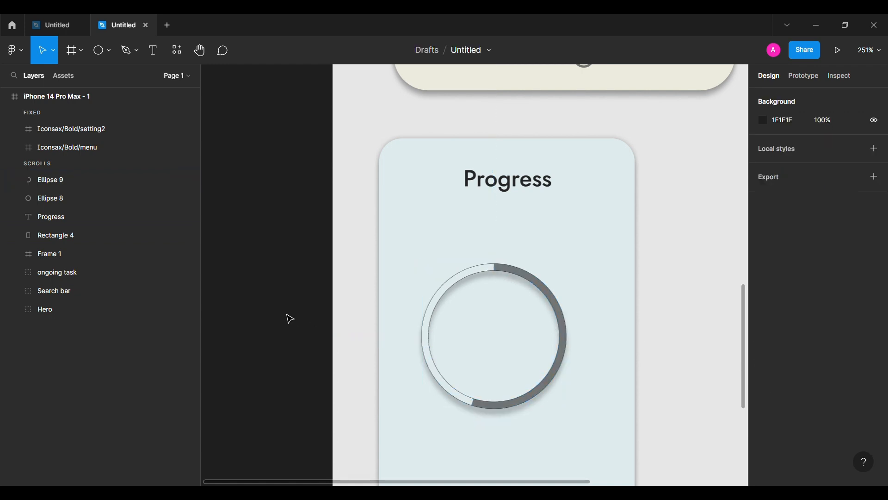
{"action": "left_click", "coordinate": [424, 338]}
{"action": "left_click", "coordinate": [826, 368]}
{"action": "type", "text": "100"}
{"action": "key", "text": "Return"}
Round the ends of the progress arc with a corner radius of 20.
{"action": "left_click", "coordinate": [833, 162]}
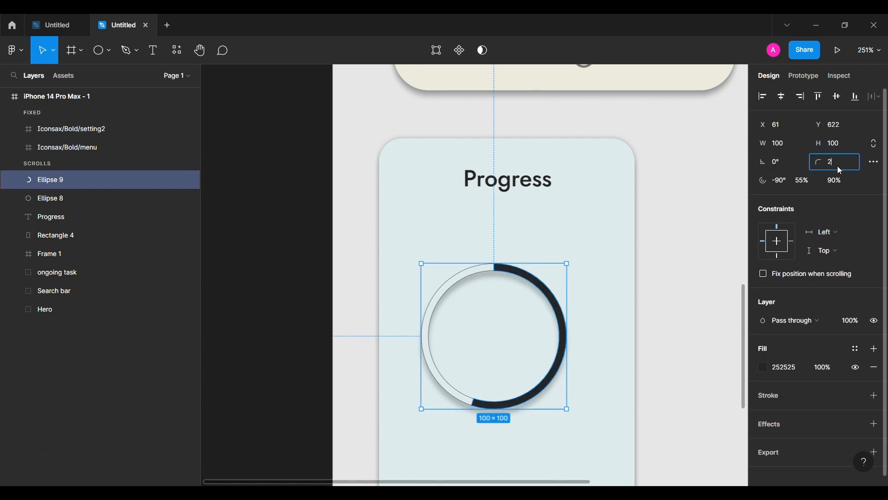
{"action": "type", "text": "20"}
{"action": "key", "text": "Return"}
{"action": "left_click", "coordinate": [260, 287]}
Group the ring and the progress arc and center the group horizontally on the light blue card.
{"action": "scroll", "coordinate": [260, 288], "scroll_direction": "down", "scroll_amount": 2}
{"action": "left_click", "coordinate": [84, 198]}
{"action": "left_click", "coordinate": [95, 181], "text": "shift"}
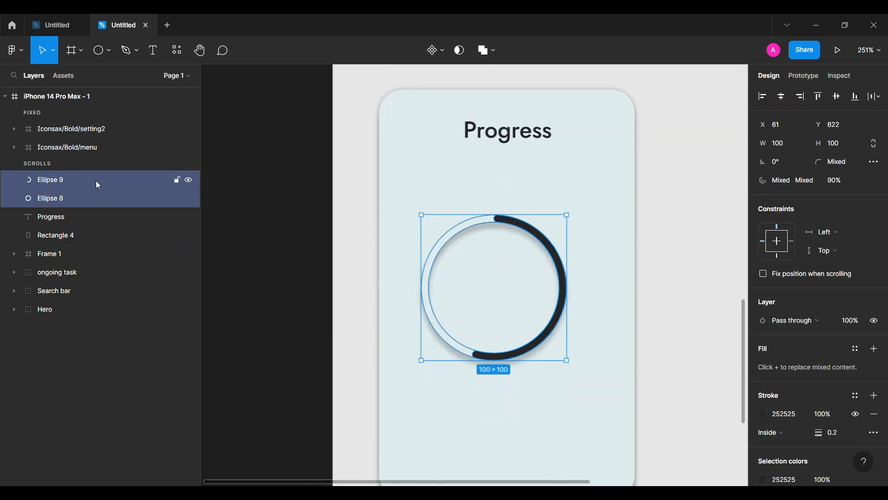
{"action": "key", "text": "ctrl+g"}
{"action": "left_click", "coordinate": [534, 395], "text": "shift"}
{"action": "left_click", "coordinate": [782, 96]}
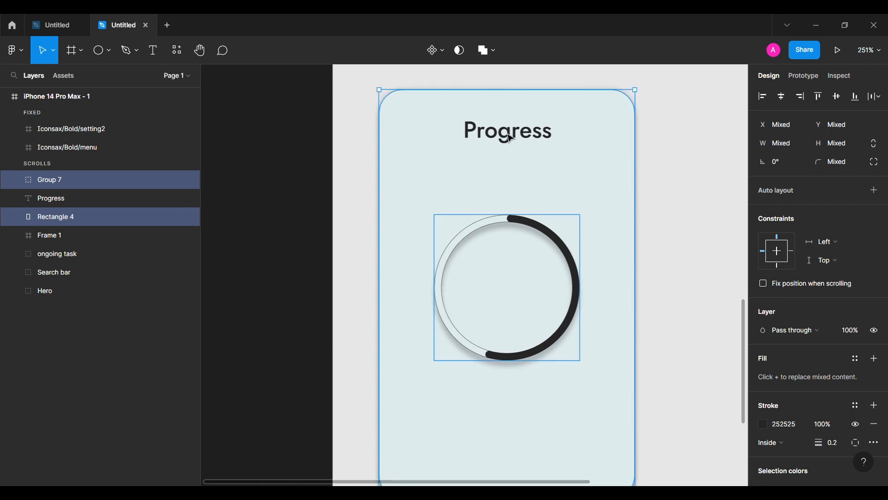
{"action": "key", "text": "Escape"}
Add the text label "55%" inside the progress ring.
{"action": "left_click", "coordinate": [154, 50]}
{"action": "left_click", "coordinate": [501, 275]}
{"action": "type", "text": "55"}
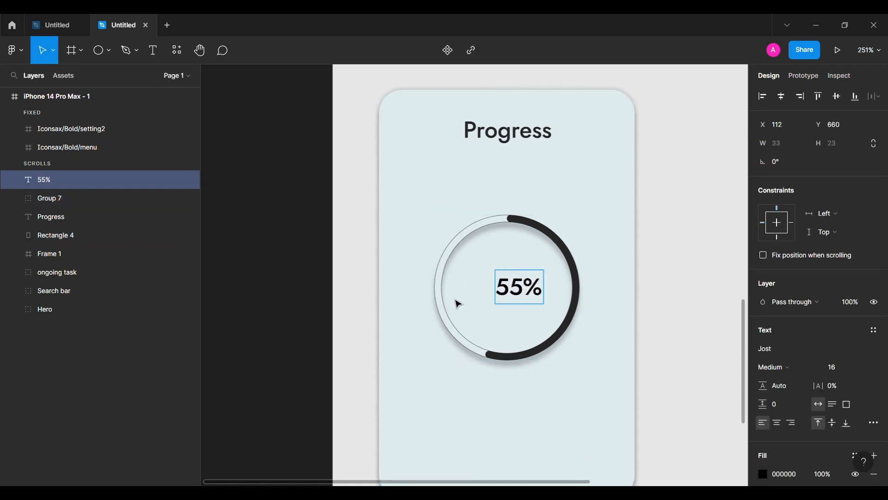
{"action": "key", "text": "Escape"}
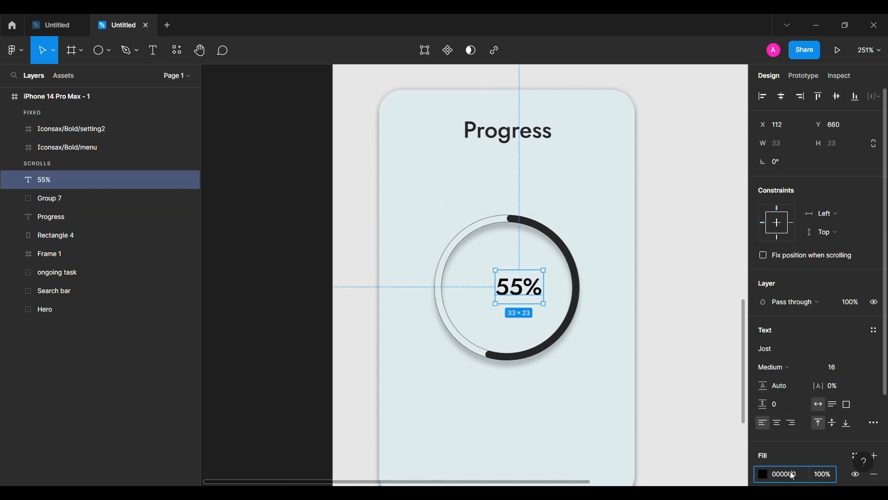
Center the 55% label on the progress ring and group the two together.
{"action": "left_click", "coordinate": [454, 319], "text": "shift"}
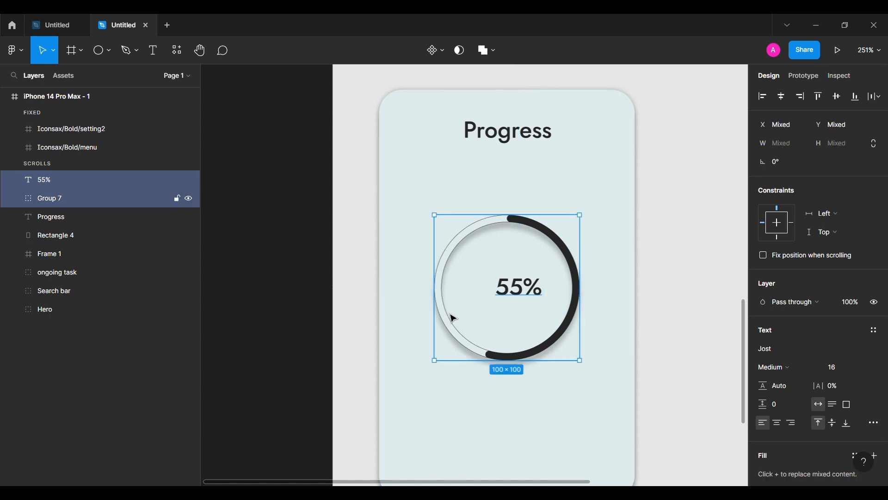
{"action": "left_click", "coordinate": [785, 96]}
{"action": "key", "text": "ctrl+g"}
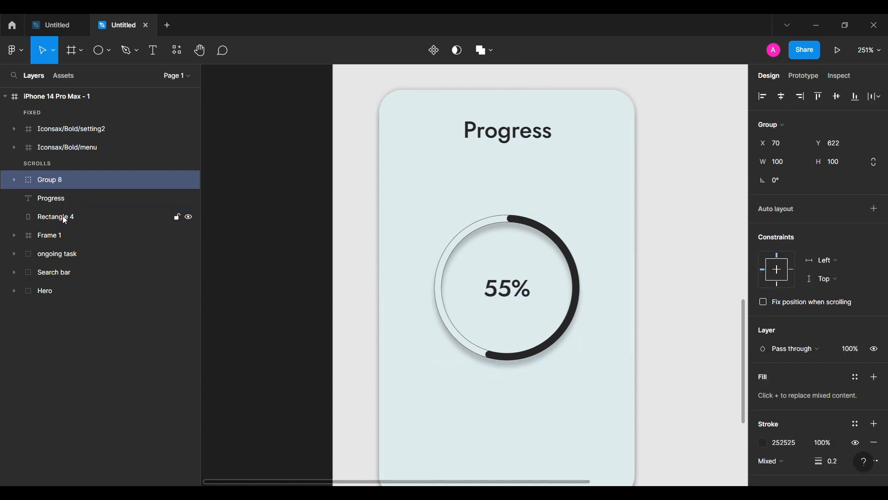
Move the progress ring group up to Y 591, closer to the Progress title.
{"action": "left_click_drag", "start_coordinate": [509, 297], "coordinate": [509, 254]}
{"action": "scroll", "coordinate": [511, 140], "scroll_direction": "right", "scroll_amount": 2}
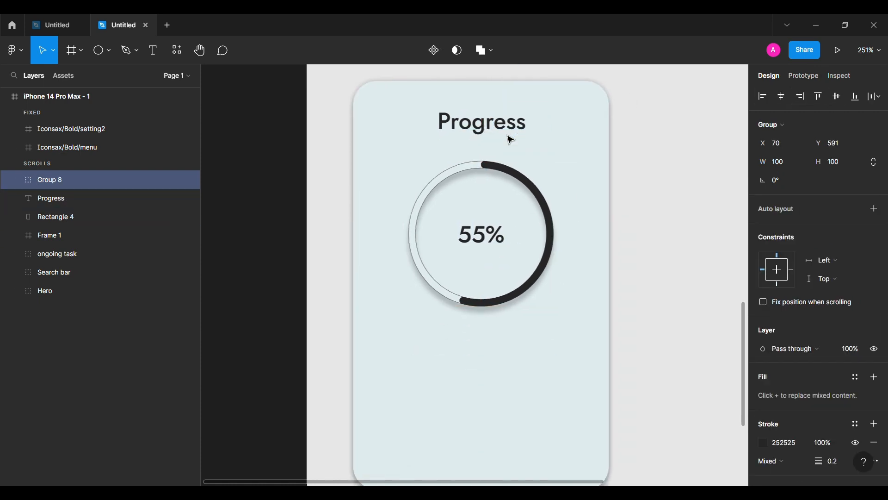
{"action": "scroll", "coordinate": [511, 140], "scroll_direction": "right", "scroll_amount": 1}
{"action": "left_click", "coordinate": [393, 343]}
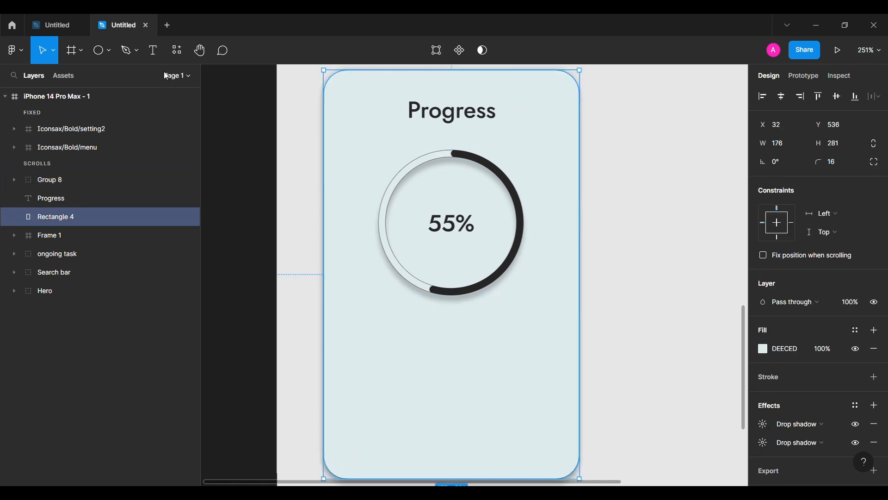
Draw a horizontal line below the progress ring and set its width to 176.
{"action": "left_click", "coordinate": [110, 50]}
{"action": "left_click", "coordinate": [64, 91]}
{"action": "left_click_drag", "start_coordinate": [373, 354], "coordinate": [494, 353]}
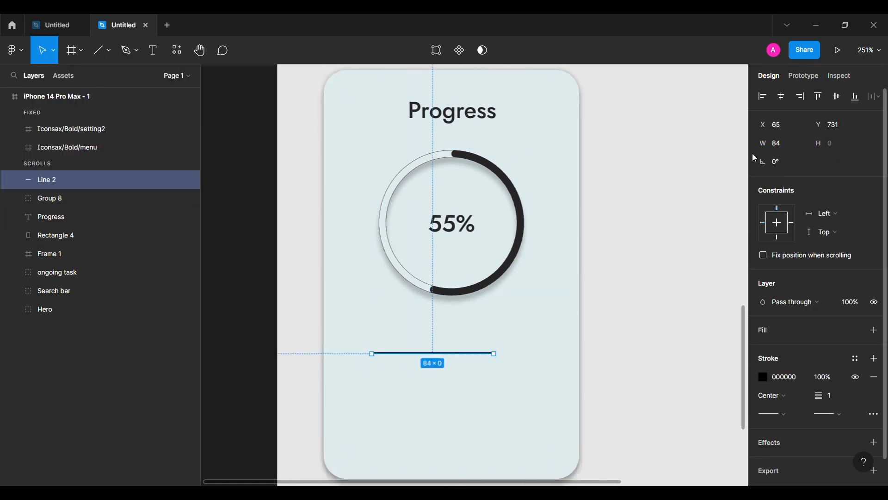
{"action": "left_click", "coordinate": [789, 146]}
{"action": "type", "text": "176"}
{"action": "key", "text": "Return"}
Align the line with the left edge of the light blue card so it spans the card.
{"action": "left_click", "coordinate": [529, 391], "text": "shift"}
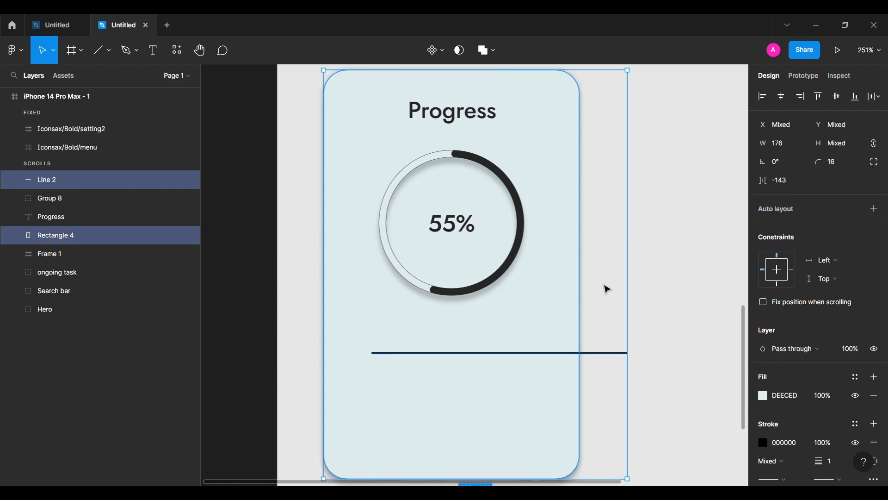
{"action": "left_click", "coordinate": [782, 99]}
{"action": "key", "text": "ctrl+z"}
{"action": "left_click", "coordinate": [764, 97]}
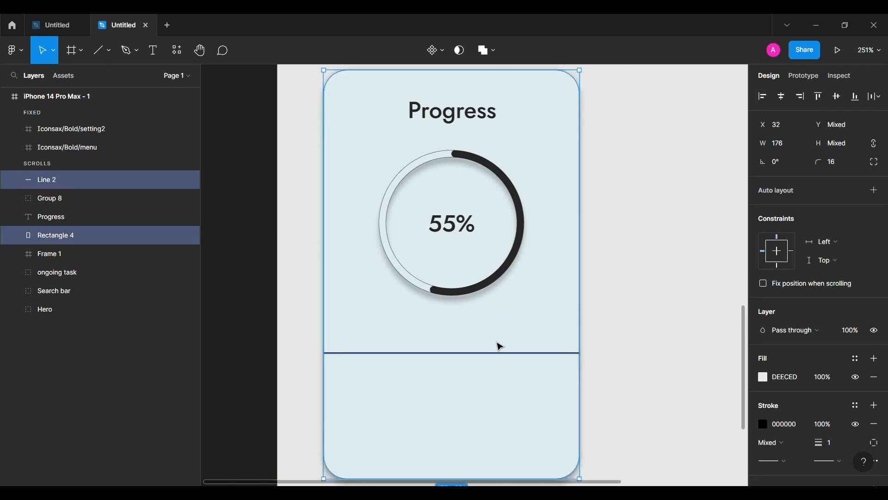
Set the divider line's stroke to colour 252525, 60% opacity and 0.2 weight.
{"action": "scroll", "coordinate": [777, 388], "scroll_direction": "down", "scroll_amount": 2}
{"action": "left_click", "coordinate": [790, 356]}
{"action": "type", "text": "252525"}
{"action": "key", "text": "Return"}
{"action": "left_click", "coordinate": [826, 350]}
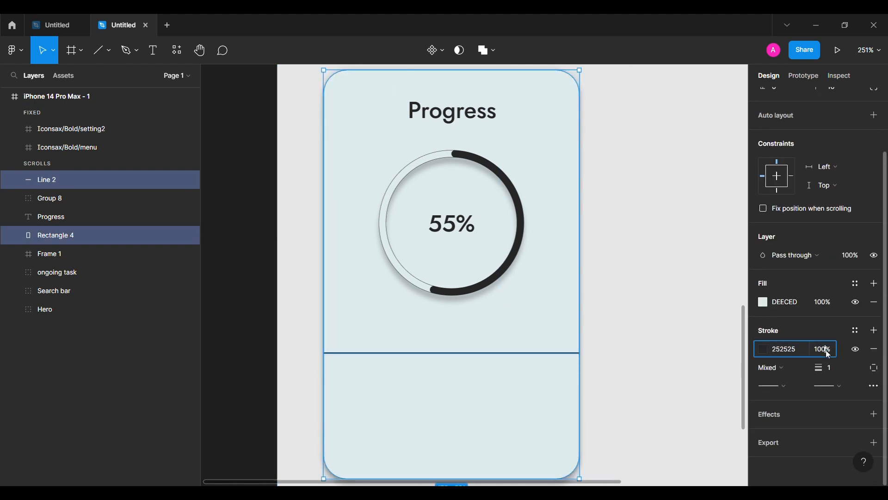
{"action": "type", "text": "60"}
{"action": "key", "text": "Return"}
{"action": "type", "text": "0.2"}
{"action": "key", "text": "Return"}
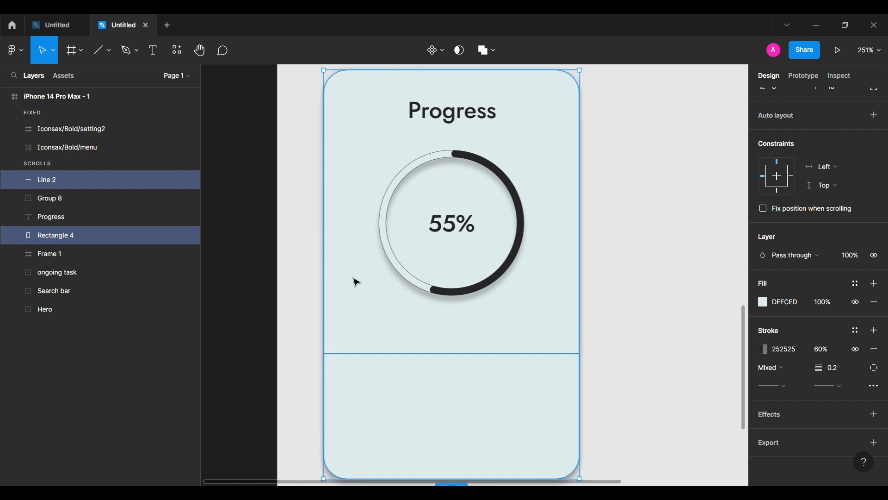
Move the divider line up to just below the progress ring, leaving a small gap.
{"action": "left_click", "coordinate": [417, 355]}
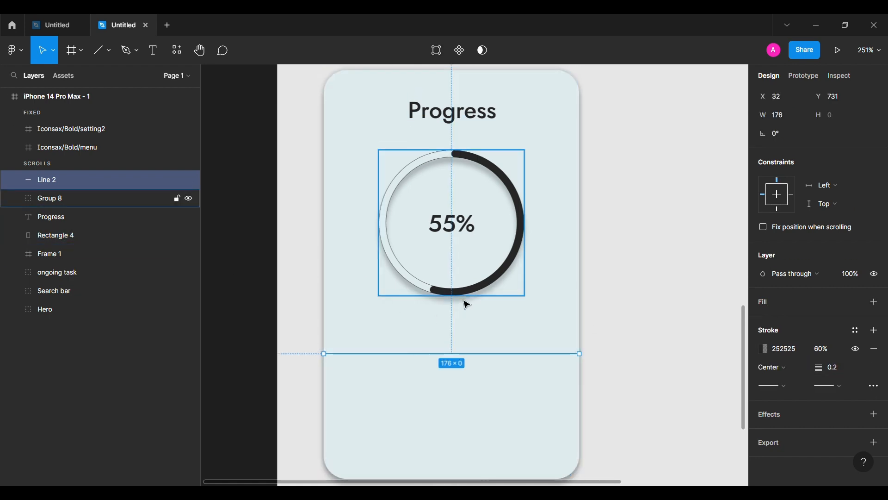
{"action": "key", "text": "shift+Up"}
{"action": "key", "text": "shift+Up"}
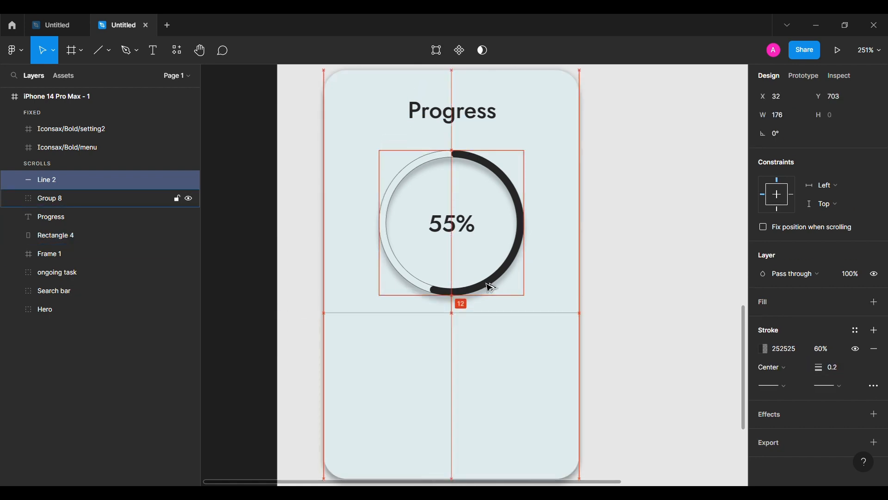
{"action": "key", "text": "Down"}
{"action": "key", "text": "Down"}
{"action": "key", "text": "Down"}
{"action": "key", "text": "Down"}
{"action": "key", "text": "Down"}
{"action": "key", "text": "Down"}
{"action": "key", "text": "Down"}
{"action": "left_click", "coordinate": [266, 412]}
Add the text "30%" on the card below the divider line with fill colour 252525.
{"action": "scroll", "coordinate": [266, 411], "scroll_direction": "down", "scroll_amount": 2}
{"action": "key", "text": "t"}
{"action": "left_click", "coordinate": [392, 306]}
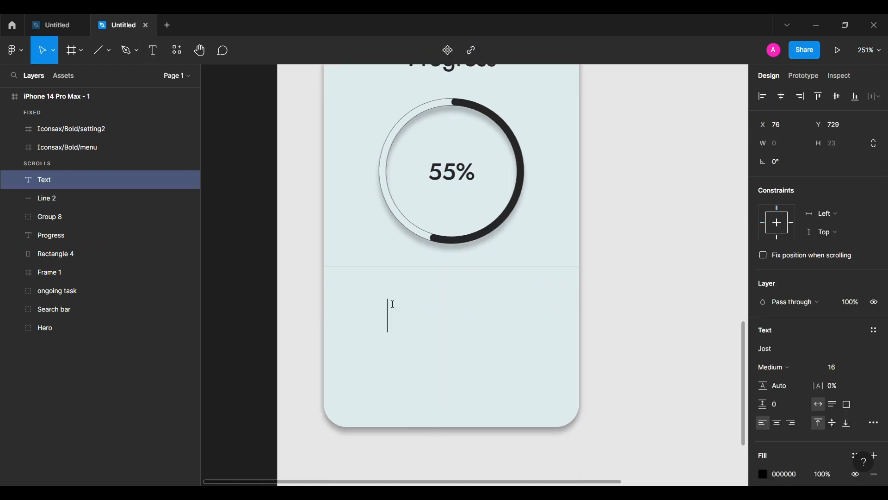
{"action": "type", "text": "30"}
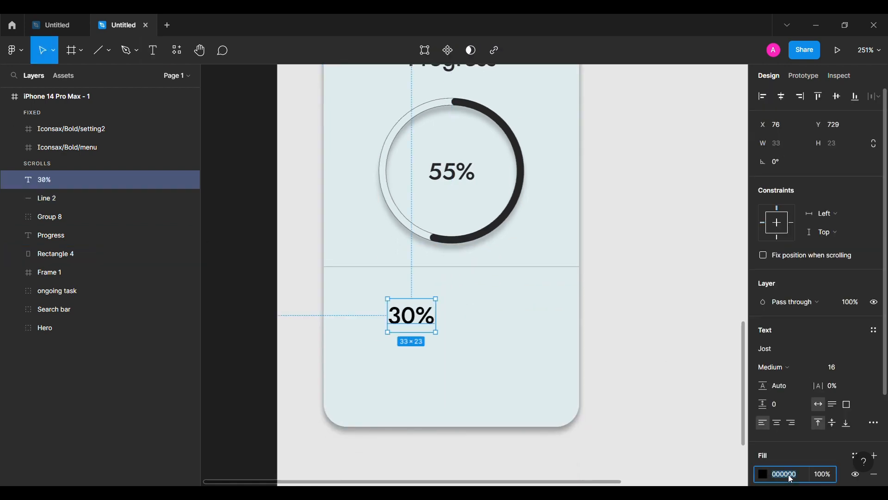
{"action": "type", "text": "252525"}
{"action": "key", "text": "Return"}
Move the 30% label to X 48 near the card's left edge and 10 px lower.
{"action": "key", "text": "shift+Left"}
{"action": "key", "text": "shift+Left"}
{"action": "key", "text": "shift+Left"}
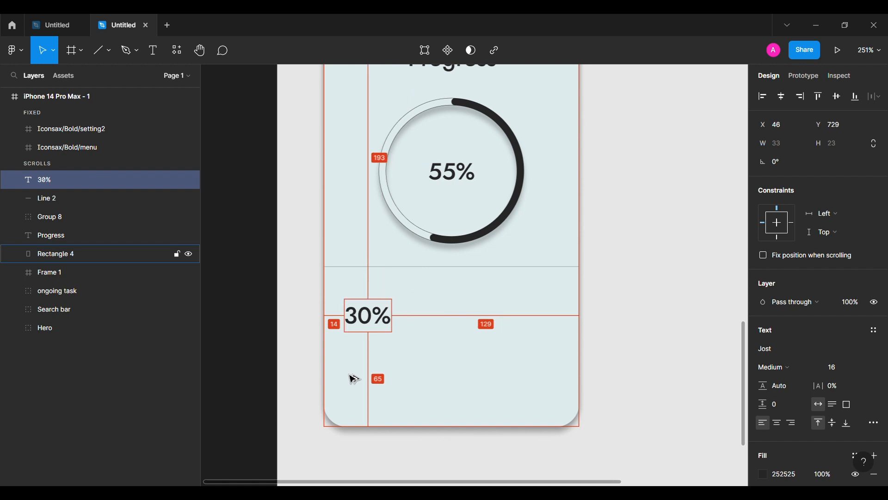
{"action": "key", "text": "shift+Down"}
{"action": "left_click", "coordinate": [229, 356]}
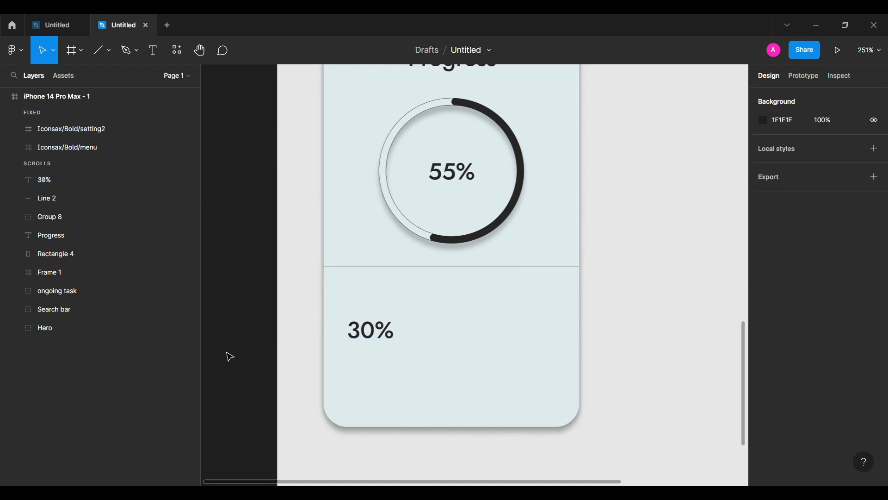
Duplicate the 30% label below itself and change the copy's text to "Last Week".
{"action": "left_click_drag", "start_coordinate": [370, 330], "coordinate": [381, 390]}
{"action": "double_click", "coordinate": [388, 388]}
{"action": "type", "text": "Last Week"}
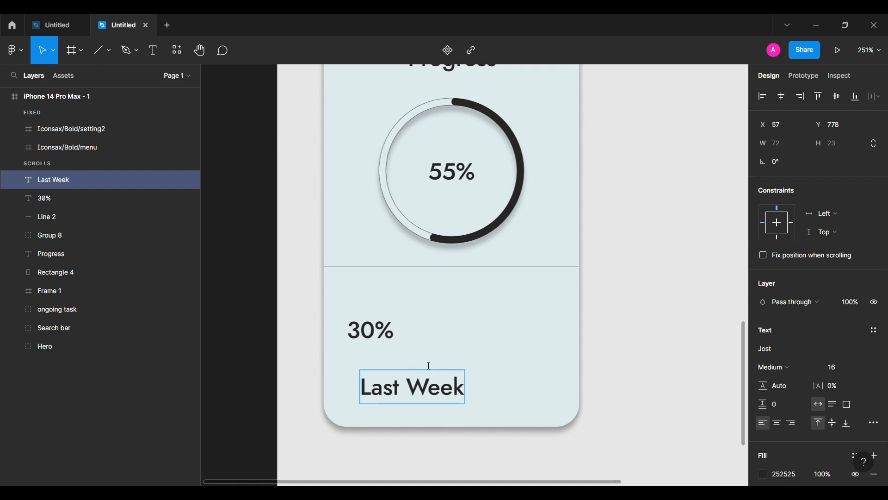
Left-align the 30% and Last Week labels and set the vertical spacing between them to 0.
{"action": "left_click", "coordinate": [364, 339], "text": "shift"}
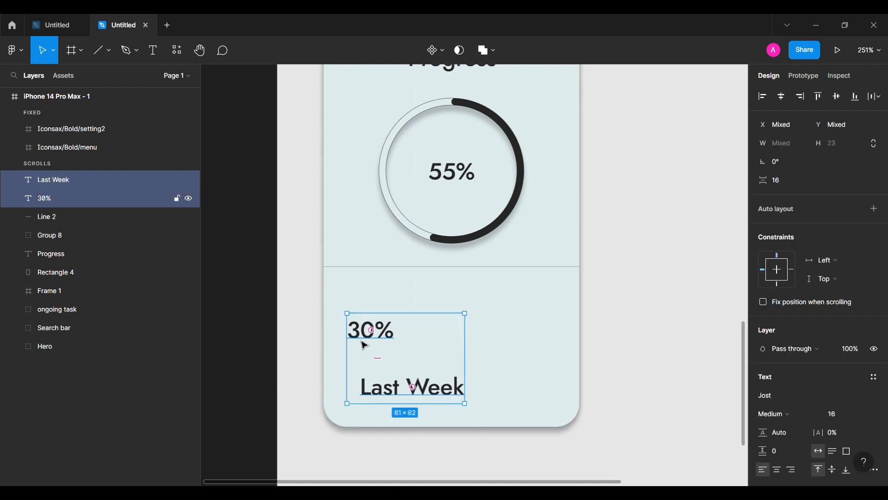
{"action": "left_click", "coordinate": [763, 96]}
{"action": "left_click", "coordinate": [795, 186]}
{"action": "type", "text": "16"}
{"action": "key", "text": "Return"}
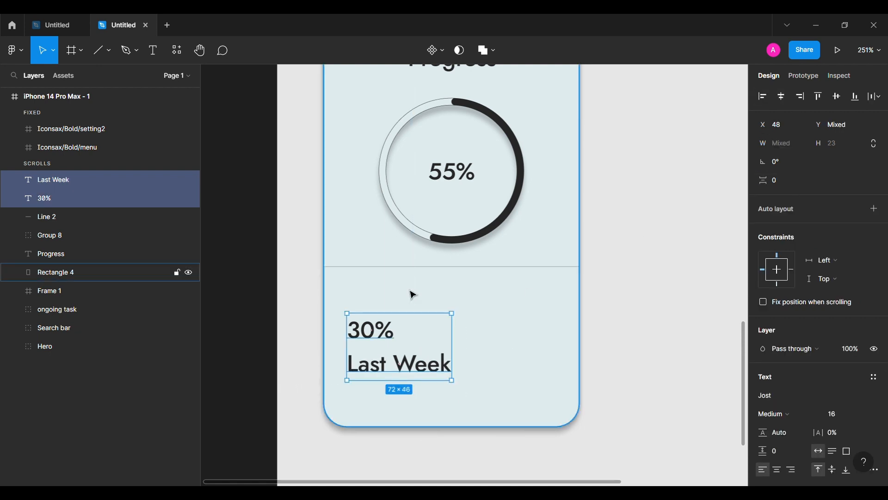
{"action": "left_click", "coordinate": [456, 326]}
Draw a rectangle beside the Last Week label and set its size to 8 by 40.
{"action": "left_click", "coordinate": [109, 50]}
{"action": "left_click", "coordinate": [105, 79]}
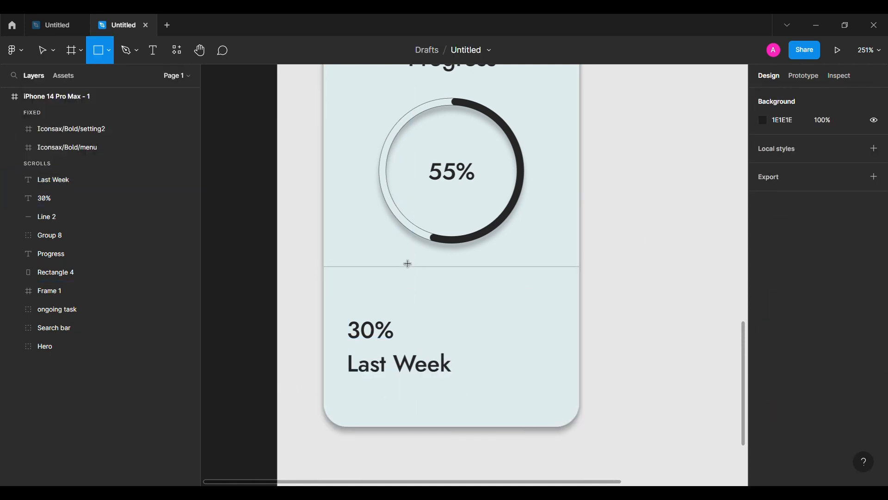
{"action": "left_click_drag", "start_coordinate": [485, 329], "coordinate": [525, 370]}
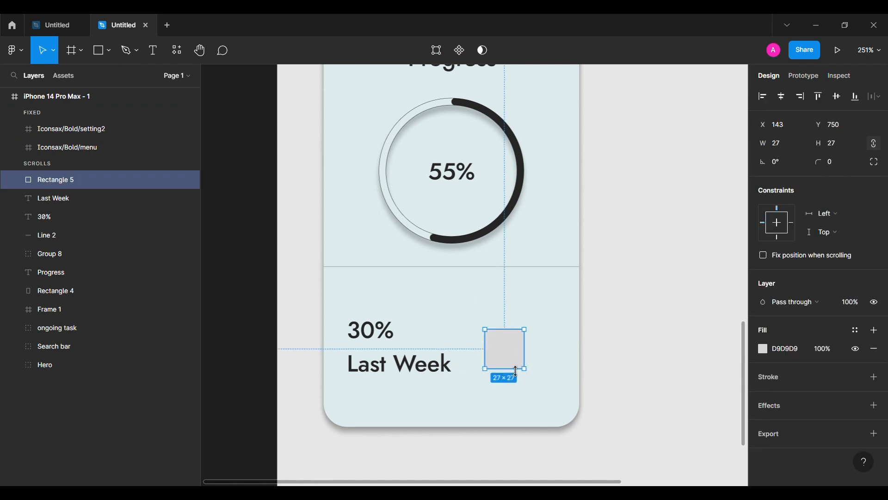
{"action": "left_click", "coordinate": [802, 145]}
{"action": "type", "text": "8"}
{"action": "key", "text": "Return"}
{"action": "left_click", "coordinate": [848, 143]}
{"action": "type", "text": "40"}
{"action": "key", "text": "Return"}
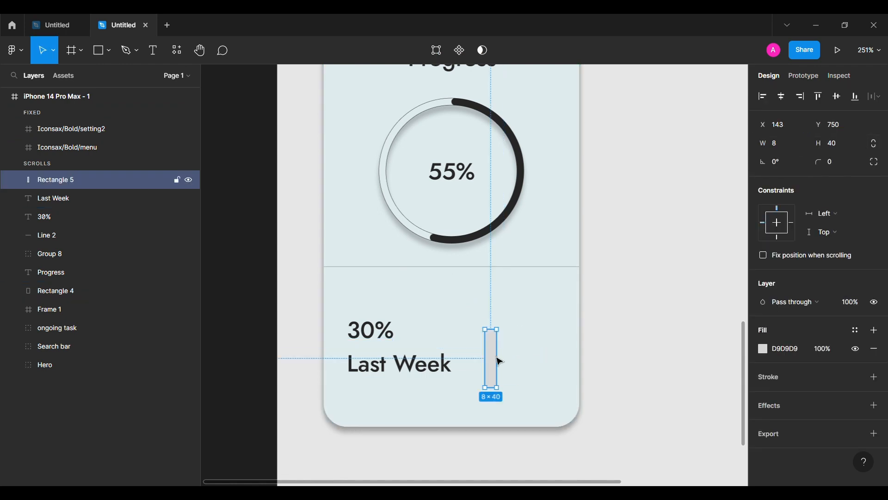
Duplicate the narrow bar three times sideways to make a row of four bars spaced 5 apart.
{"action": "left_click_drag", "start_coordinate": [500, 361], "coordinate": [556, 362]}
{"action": "left_click", "coordinate": [534, 359], "text": "shift"}
{"action": "left_click", "coordinate": [512, 359], "text": "shift"}
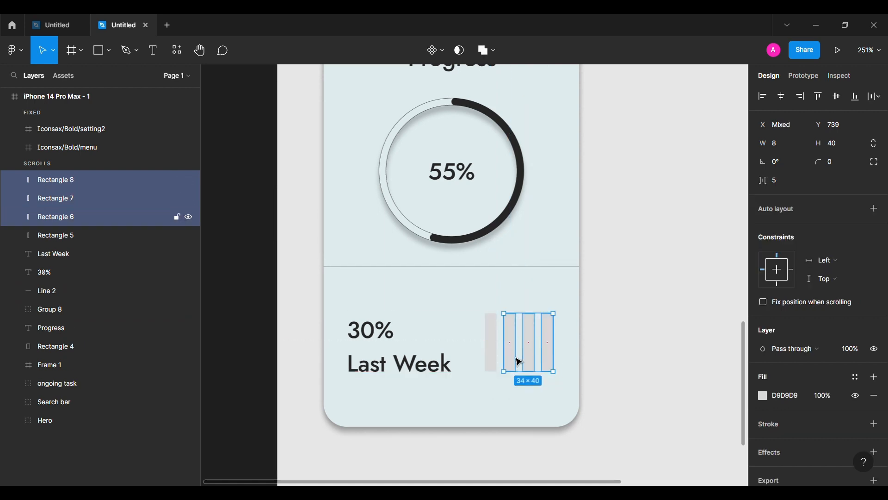
Round the two top corners of all four bars to radius 4 and fill the bars with 252525.
{"action": "left_click", "coordinate": [491, 359], "text": "shift"}
{"action": "type", "text": "4"}
{"action": "key", "text": "Tab"}
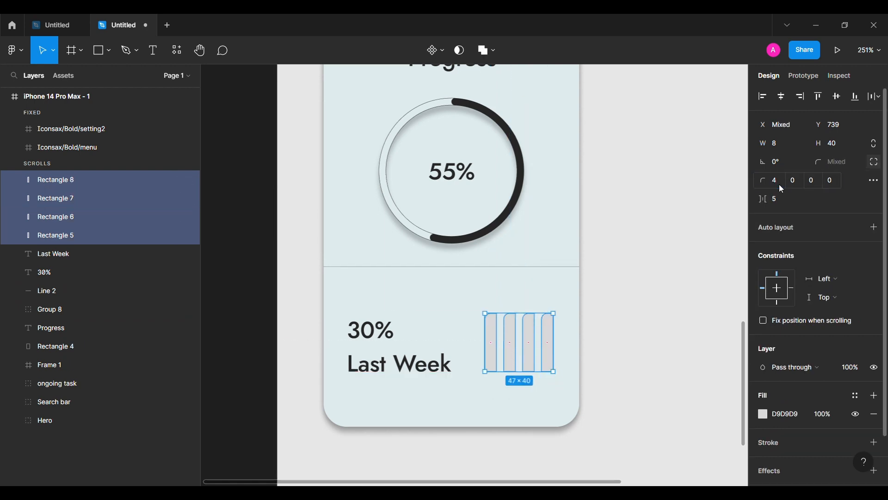
{"action": "type", "text": "4"}
{"action": "key", "text": "Return"}
{"action": "left_click", "coordinate": [795, 419]}
{"action": "type", "text": "252525"}
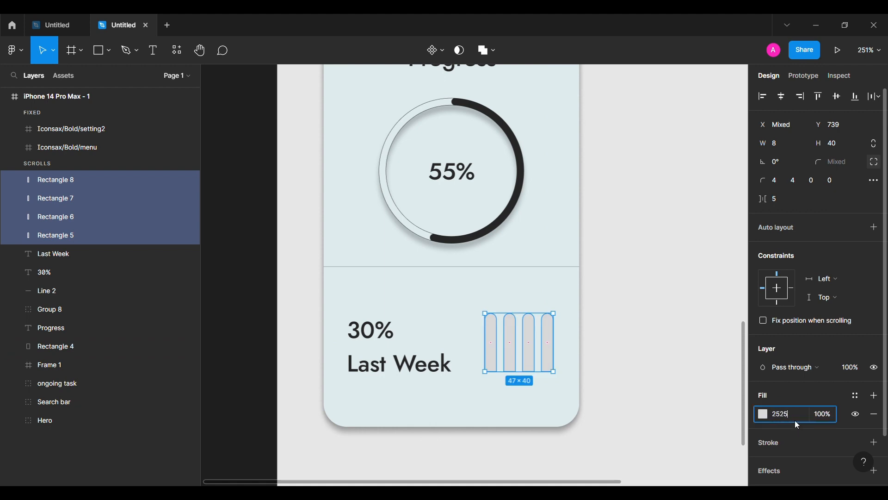
{"action": "key", "text": "Return"}
Shorten the second, third and fourth bars from the top to different heights, making the fourth 27 high.
{"action": "scroll", "coordinate": [527, 339], "scroll_direction": "up", "scroll_amount": 3}
{"action": "left_click", "coordinate": [495, 331]}
{"action": "left_click_drag", "start_coordinate": [498, 296], "coordinate": [530, 361]}
{"action": "left_click", "coordinate": [538, 329]}
{"action": "left_click", "coordinate": [567, 305]}
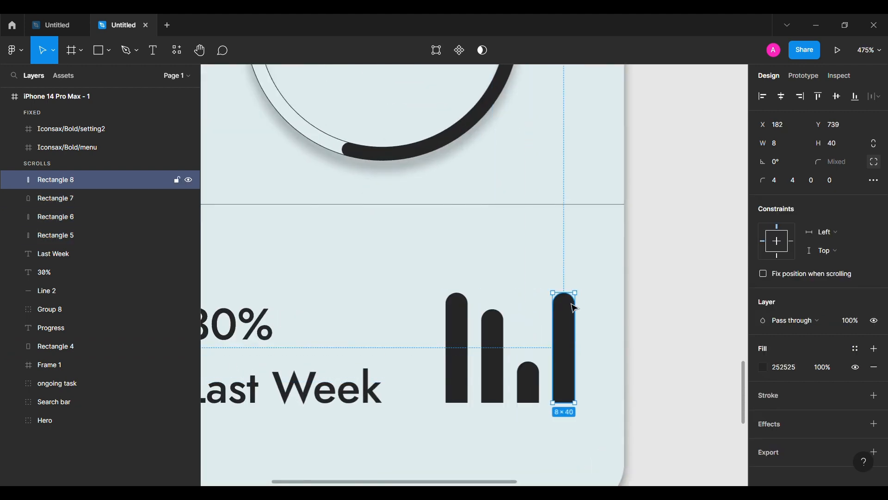
{"action": "left_click_drag", "start_coordinate": [566, 293], "coordinate": [565, 330]}
{"action": "scroll", "coordinate": [458, 351], "scroll_direction": "down", "scroll_amount": 5}
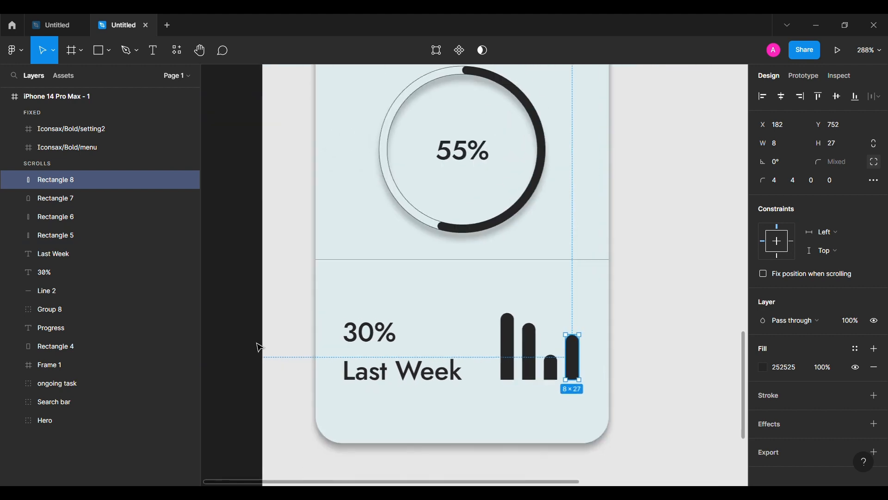
Group all the progress card's layers, from the card background to the last bar.
{"action": "left_click", "coordinate": [258, 346]}
{"action": "left_click", "coordinate": [56, 217]}
{"action": "left_click", "coordinate": [53, 254]}
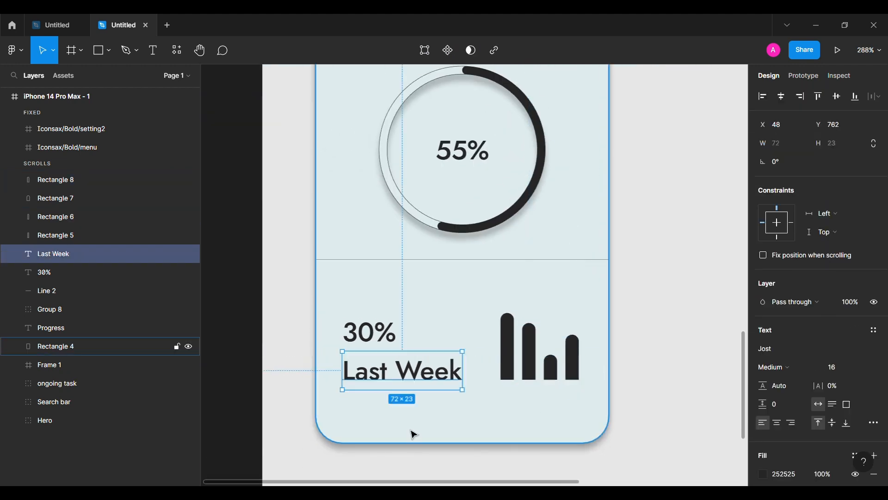
{"action": "left_click", "coordinate": [106, 346]}
{"action": "left_click", "coordinate": [95, 180], "text": "shift"}
{"action": "key", "text": "ctrl+g"}
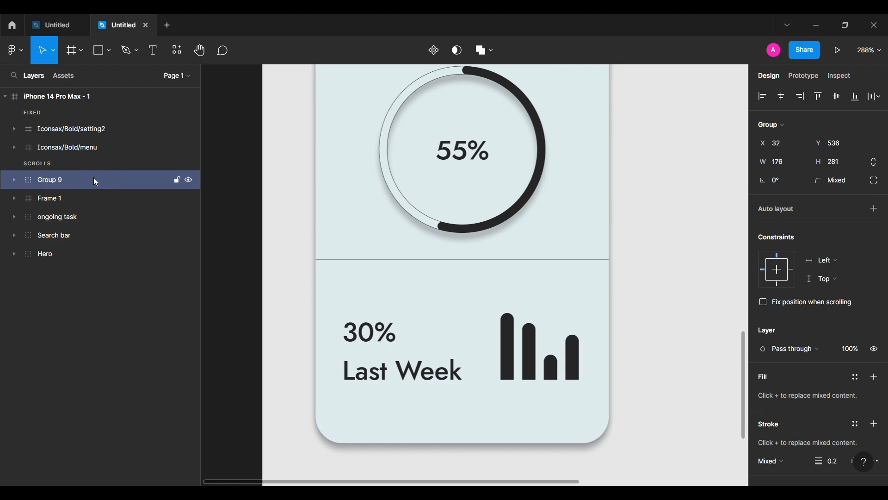
Rename the new progress card group as "Card 1".
{"action": "double_click", "coordinate": [94, 180]}
{"action": "type", "text": "Card 1"}
{"action": "key", "text": "Return"}
{"action": "left_click", "coordinate": [256, 222]}
{"action": "scroll", "coordinate": [256, 223], "scroll_direction": "down", "scroll_amount": 3}
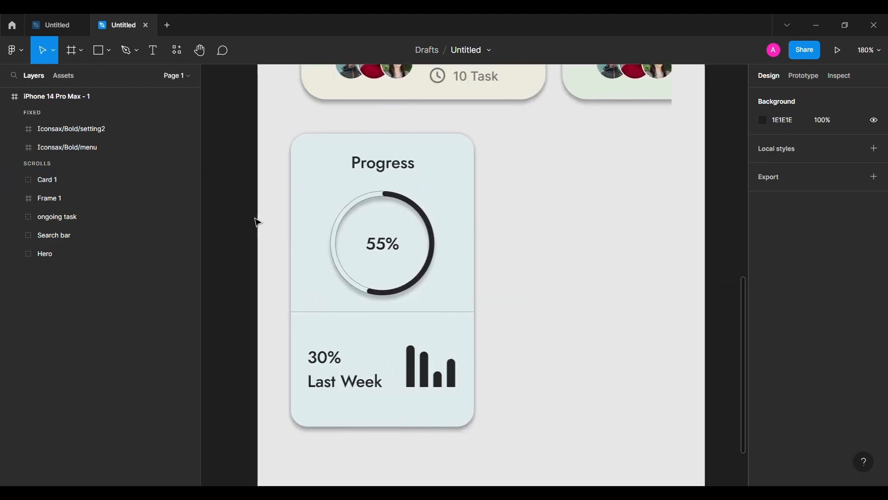
Rename the progress card group as "Progress".
{"action": "double_click", "coordinate": [88, 174]}
{"action": "type", "text": "Progress"}
{"action": "key", "text": "Return"}
{"action": "left_click", "coordinate": [218, 235]}
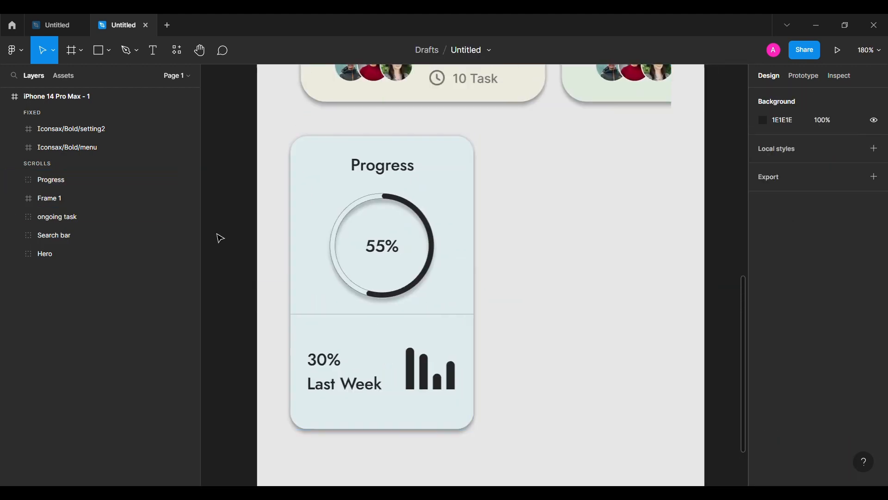
Draw a rectangle beside the Progress card and set its size to 209 by 108.
{"action": "scroll", "coordinate": [495, 268], "scroll_direction": "down", "scroll_amount": 3}
{"action": "left_click", "coordinate": [98, 51]}
{"action": "left_click_drag", "start_coordinate": [424, 202], "coordinate": [502, 278]}
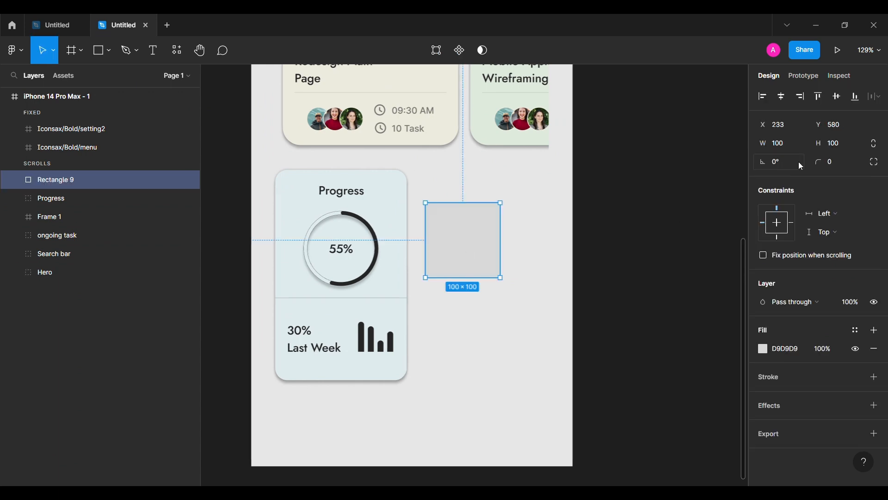
{"action": "left_click", "coordinate": [789, 141]}
{"action": "type", "text": "209"}
{"action": "key", "text": "Return"}
{"action": "left_click", "coordinate": [854, 143]}
{"action": "type", "text": "108"}
{"action": "key", "text": "Return"}
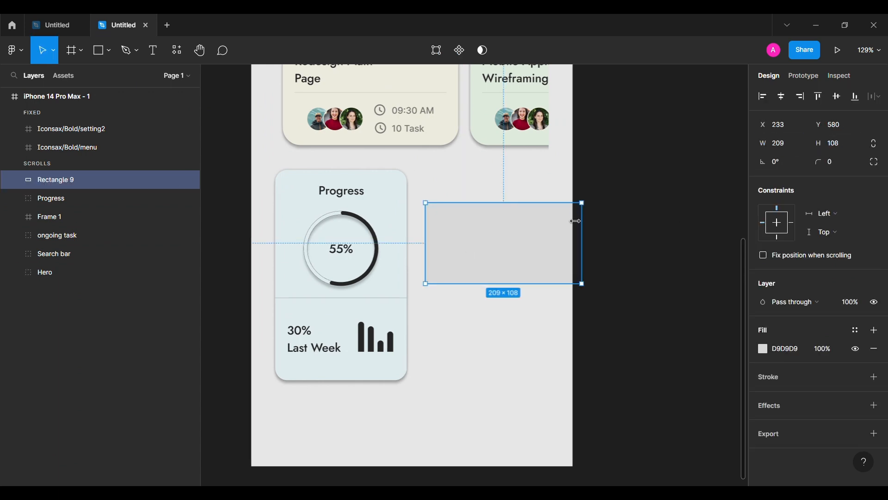
Move the Progress card closer to the frame's left edge and place the grey rectangle at X 208, 16 px beside the card.
{"action": "left_click_drag", "start_coordinate": [508, 233], "coordinate": [494, 226]}
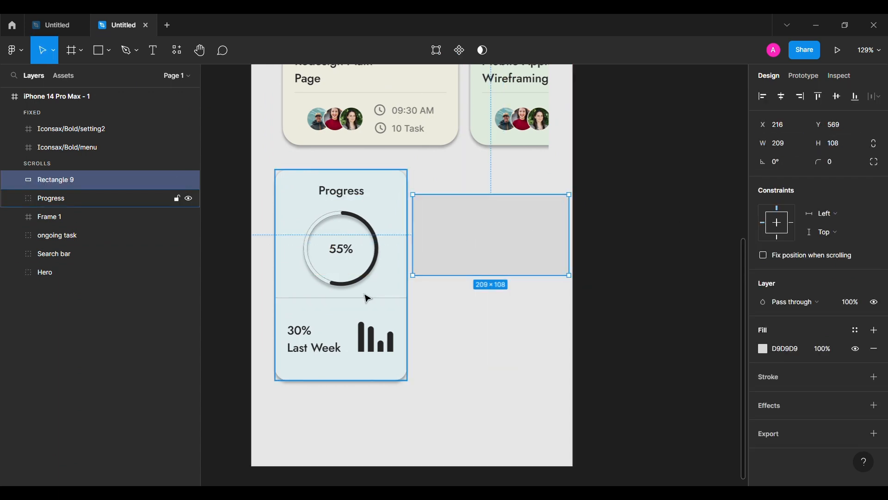
{"action": "left_click_drag", "start_coordinate": [367, 299], "coordinate": [356, 298]}
{"action": "key", "text": "shift+Left"}
{"action": "key", "text": "Left"}
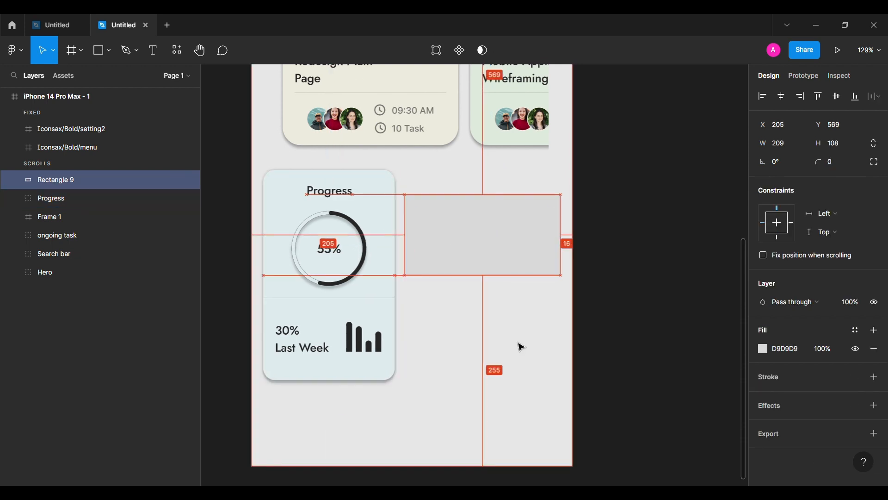
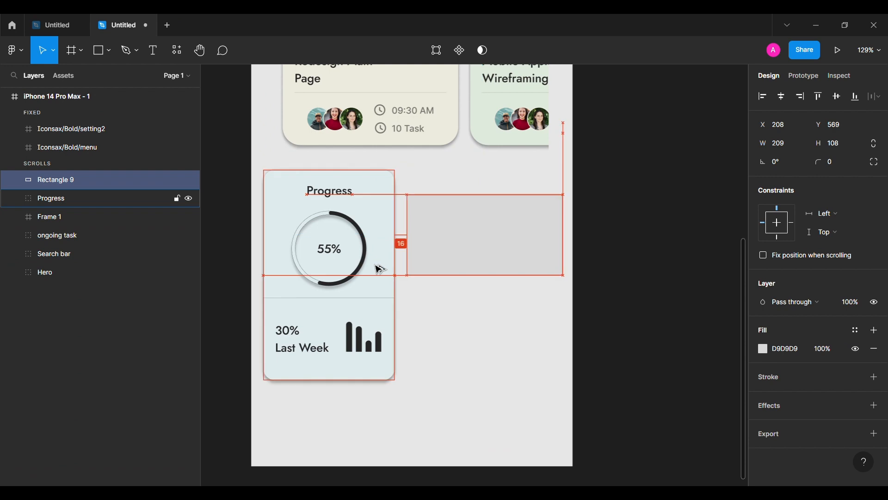
{"action": "key", "text": "Right"}
{"action": "key", "text": "Right"}
{"action": "key", "text": "Right"}
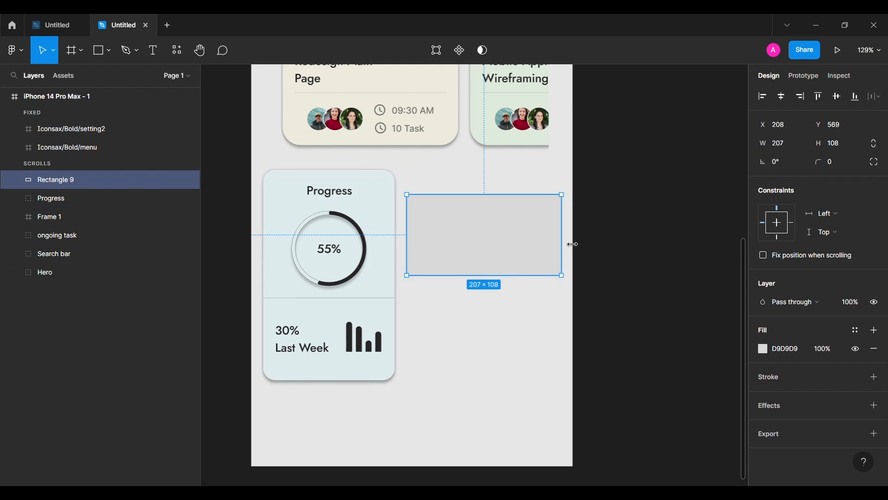
Resize the grey rectangle's width to 206 to fit the screen's side margin.
{"action": "scroll", "coordinate": [543, 301], "scroll_direction": "up", "scroll_amount": 5}
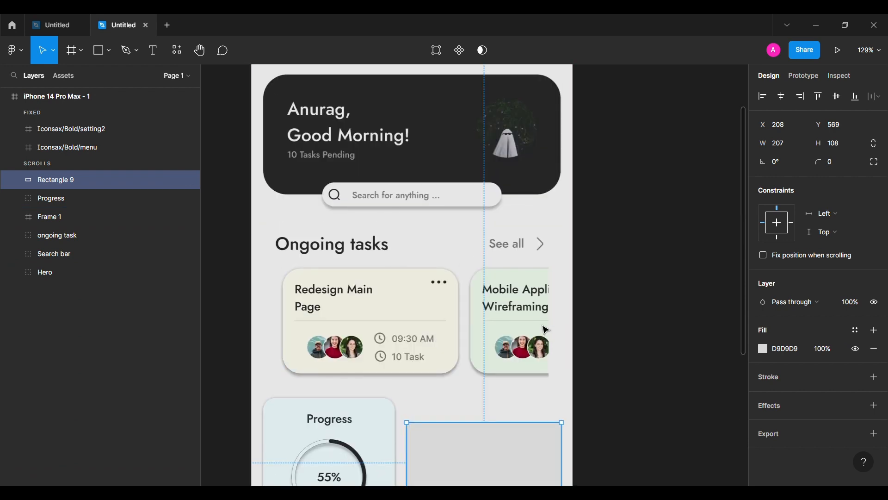
{"action": "left_click", "coordinate": [557, 187]}
{"action": "scroll", "coordinate": [559, 209], "scroll_direction": "down", "scroll_amount": 3}
{"action": "left_click", "coordinate": [559, 342]}
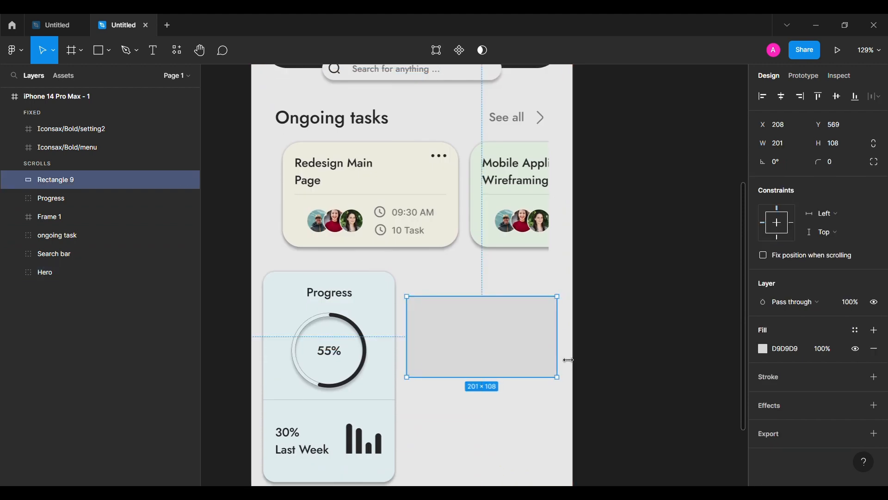
{"action": "left_click_drag", "start_coordinate": [568, 360], "coordinate": [571, 360]}
Set the corner radius of the grey rectangle beside the Progress card to 16.
{"action": "scroll", "coordinate": [526, 452], "scroll_direction": "down", "scroll_amount": 2}
{"action": "left_click", "coordinate": [838, 163]}
{"action": "type", "text": "1"}
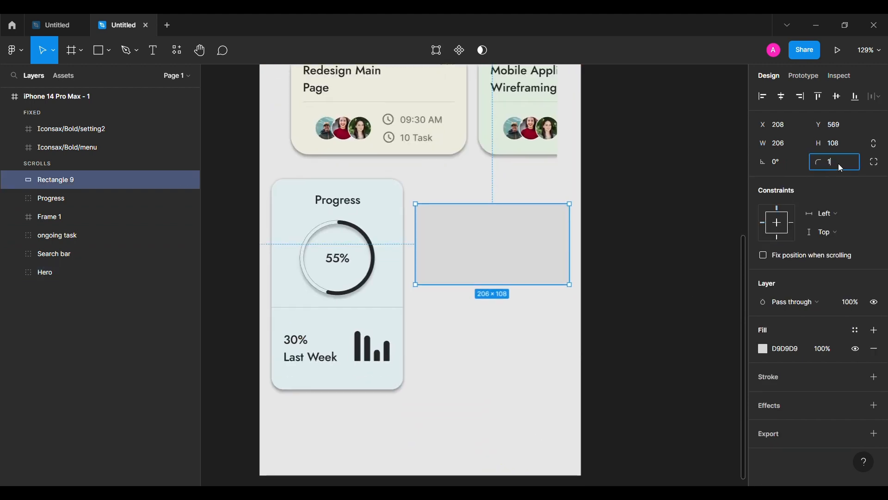
{"action": "type", "text": "6"}
{"action": "key", "text": "Return"}
Change the fill of the rectangle beside the Progress card to ECDEEB.
{"action": "left_click", "coordinate": [669, 263]}
{"action": "scroll", "coordinate": [669, 263], "scroll_direction": "down", "scroll_amount": 1}
{"action": "left_click", "coordinate": [506, 227]}
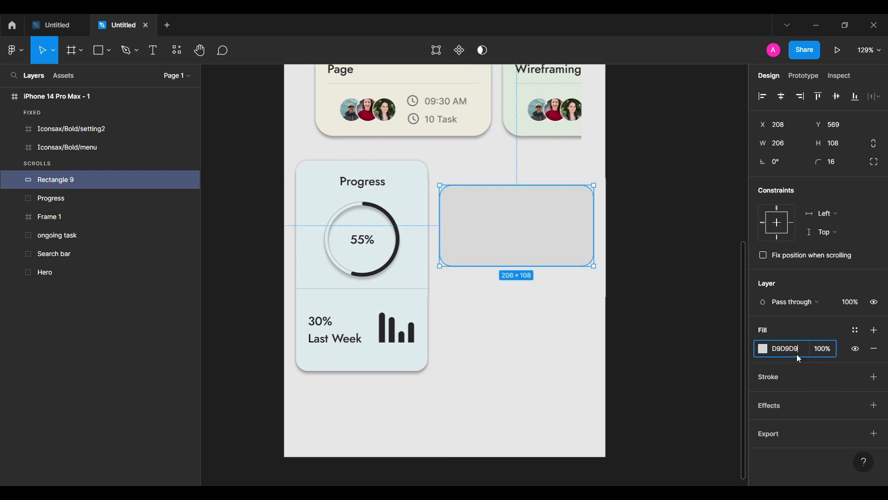
{"action": "key", "text": "ctrl+a"}
{"action": "type", "text": "ECDEEB"}
{"action": "key", "text": "Return"}
Add two drop shadow effects to the pink card beside the Progress card.
{"action": "left_click", "coordinate": [874, 405]}
{"action": "left_click", "coordinate": [874, 405]}
{"action": "left_click", "coordinate": [764, 443]}
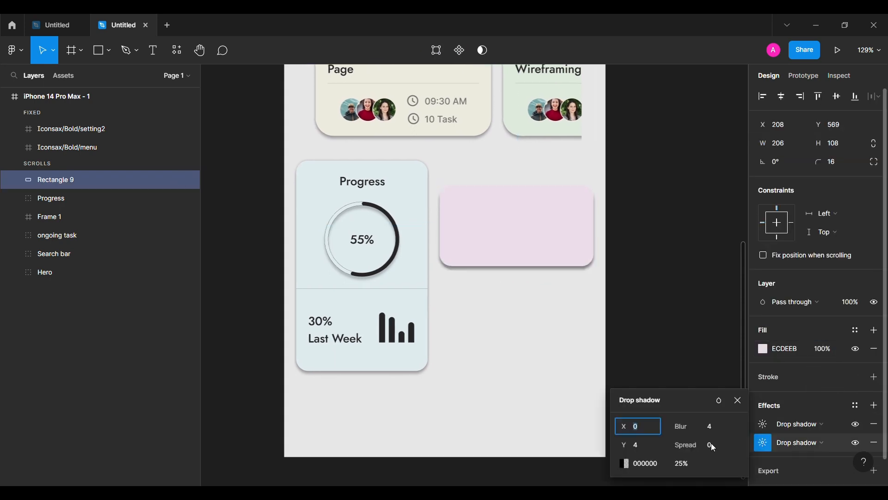
{"action": "left_click", "coordinate": [659, 293]}
Add the two-line text "20+ Projects" inside the pink card and set its fill to 252525.
{"action": "scroll", "coordinate": [659, 293], "scroll_direction": "up", "scroll_amount": 1}
{"action": "scroll", "coordinate": [661, 295], "scroll_direction": "up", "scroll_amount": 2}
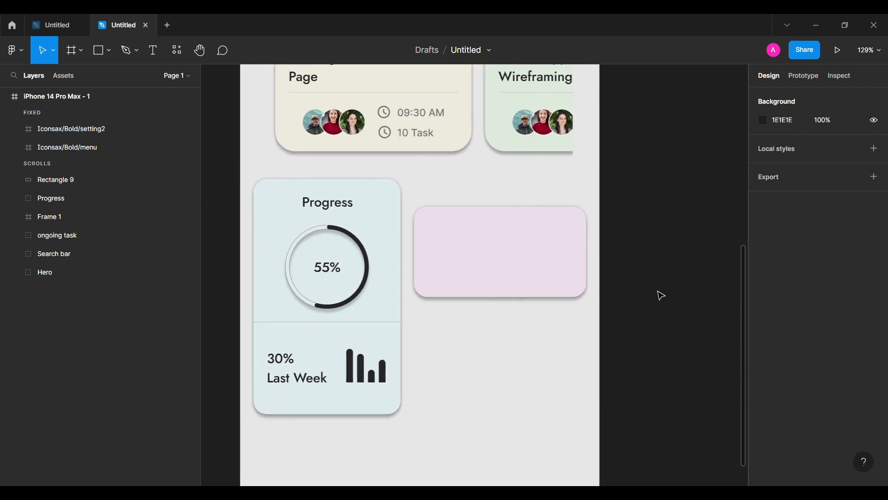
{"action": "key", "text": "t"}
{"action": "left_click", "coordinate": [463, 245]}
{"action": "type", "text": "20+"}
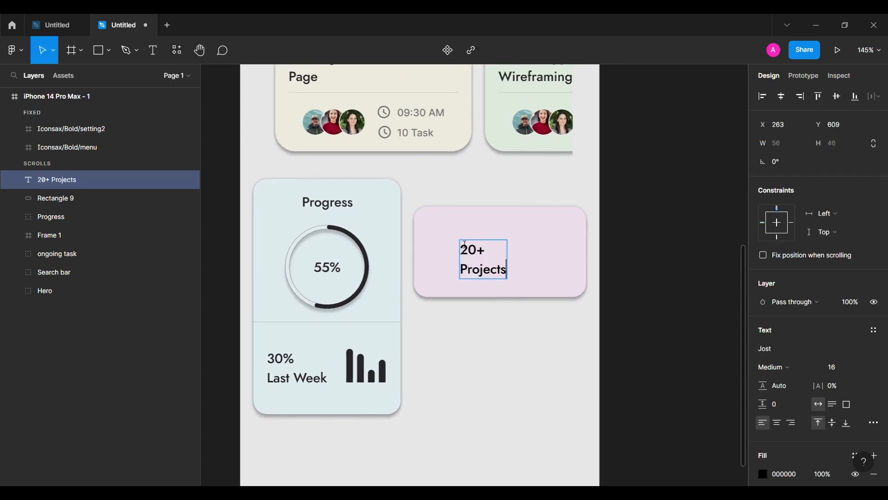
{"action": "key", "text": "Escape"}
{"action": "type", "text": "252525"}
{"action": "key", "text": "Return"}
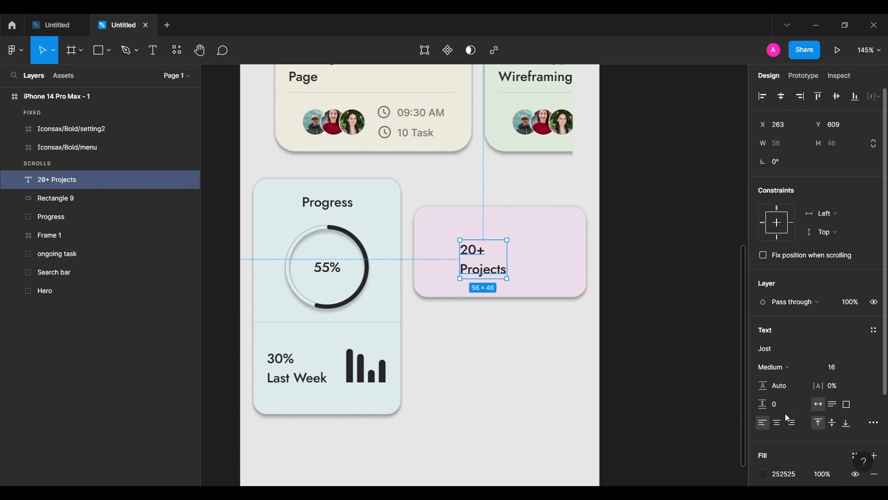
Centre-align the "20+ Projects" text and place it at X 224 near the pink card's left edge, vertically centred in the card.
{"action": "left_click", "coordinate": [779, 422]}
{"action": "left_click_drag", "start_coordinate": [446, 267], "coordinate": [426, 228]}
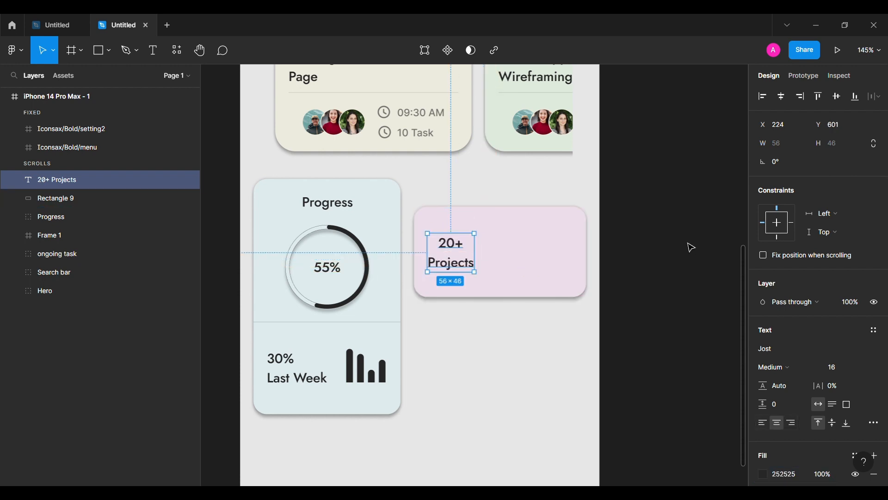
{"action": "left_click", "coordinate": [546, 252], "text": "shift"}
{"action": "left_click", "coordinate": [696, 242]}
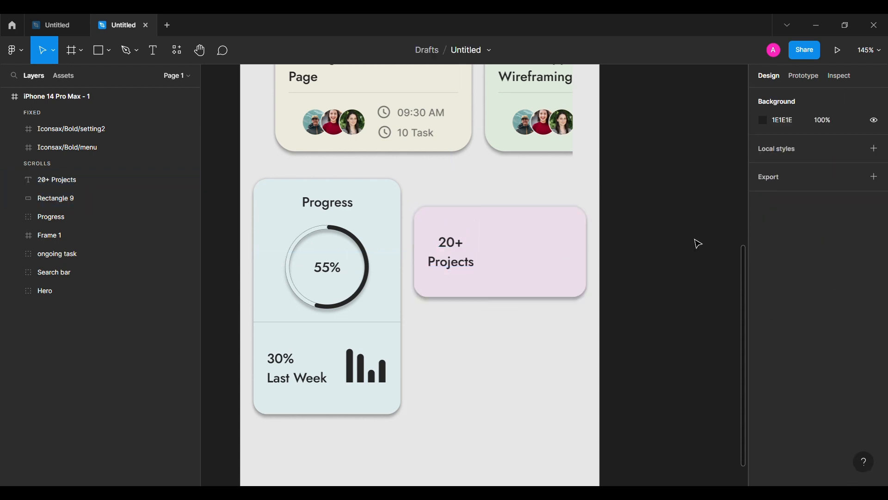
Set the pink card's width to 209 and select its "20+ Projects" text.
{"action": "left_click", "coordinate": [536, 266]}
{"action": "double_click", "coordinate": [535, 265]}
{"action": "key", "text": "Escape"}
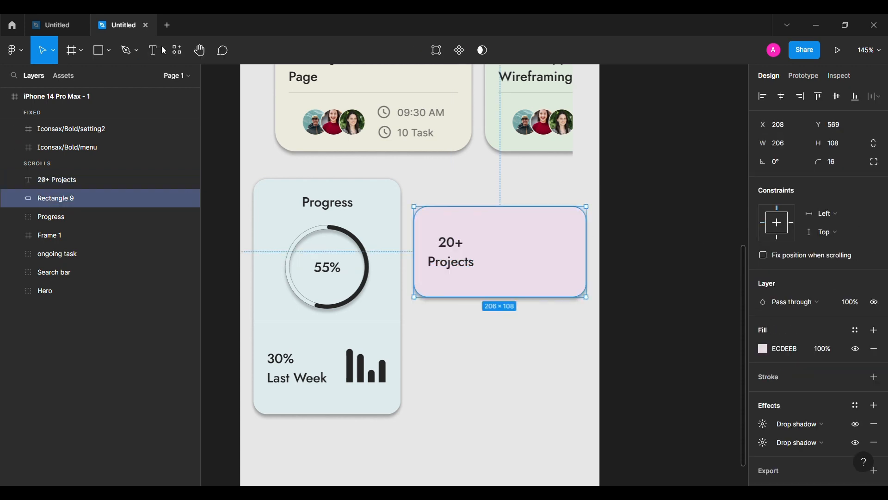
{"action": "left_click", "coordinate": [791, 148]}
{"action": "type", "text": "209"}
{"action": "key", "text": "Return"}
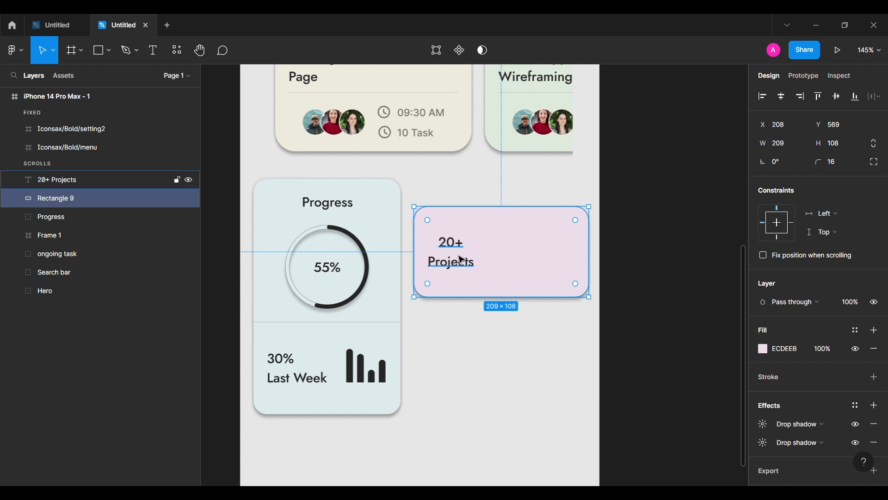
{"action": "left_click", "coordinate": [461, 260]}
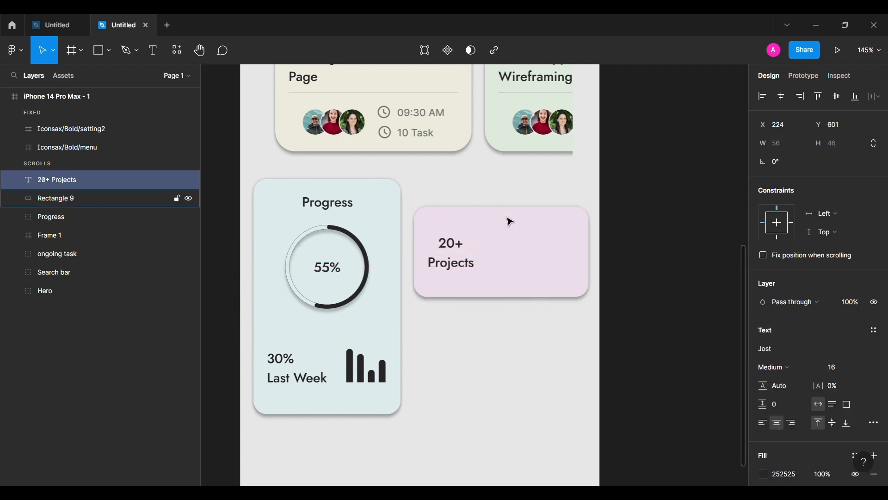
Set the pink card's width to 206 and centre the 20+ Projects text vertically inside it.
{"action": "left_click", "coordinate": [510, 222]}
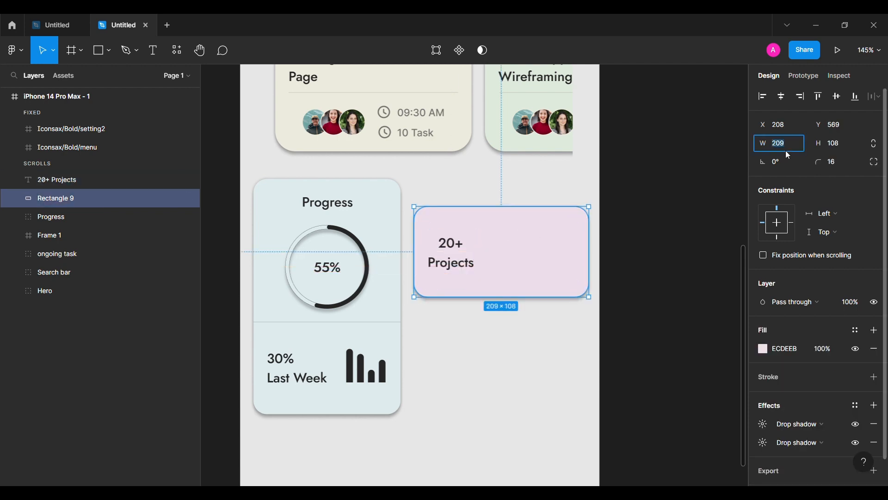
{"action": "left_click", "coordinate": [453, 263]}
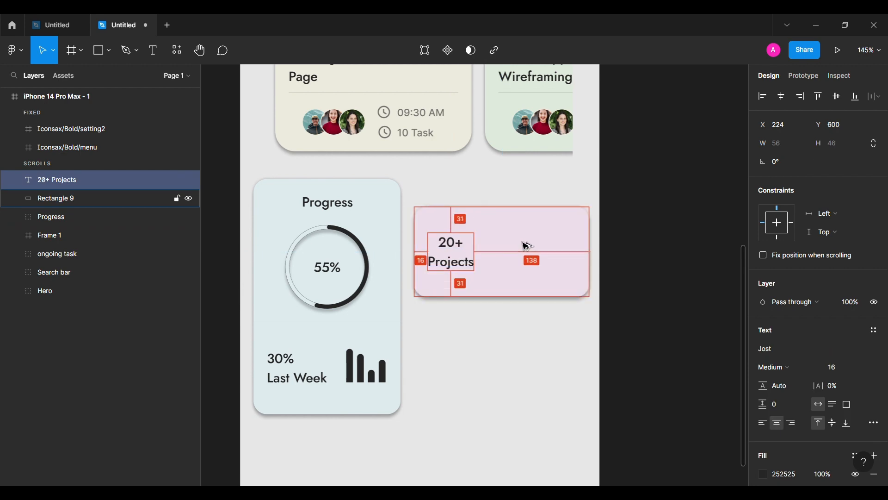
{"action": "left_click", "coordinate": [524, 246]}
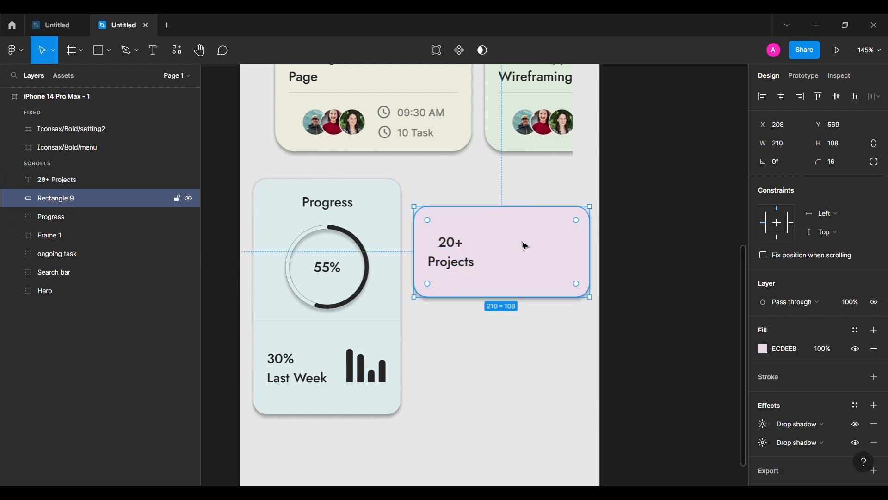
{"action": "left_click", "coordinate": [782, 147]}
{"action": "type", "text": "212"}
{"action": "key", "text": "Return"}
{"action": "left_click", "coordinate": [455, 265]}
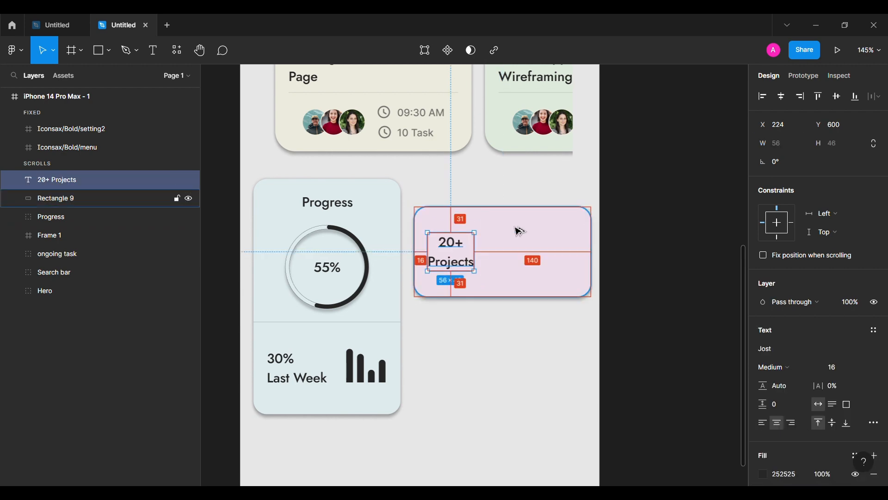
{"action": "left_click", "coordinate": [515, 230]}
{"action": "key", "text": "shift+Tab"}
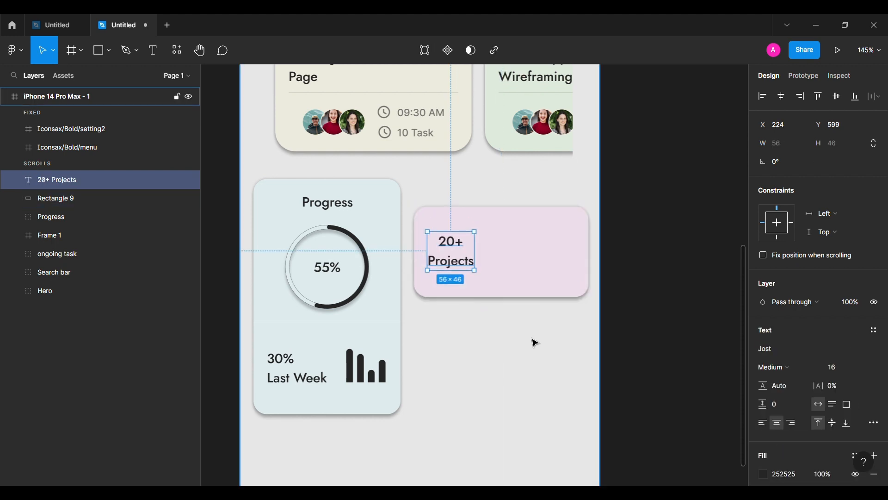
{"action": "key", "text": "Tab"}
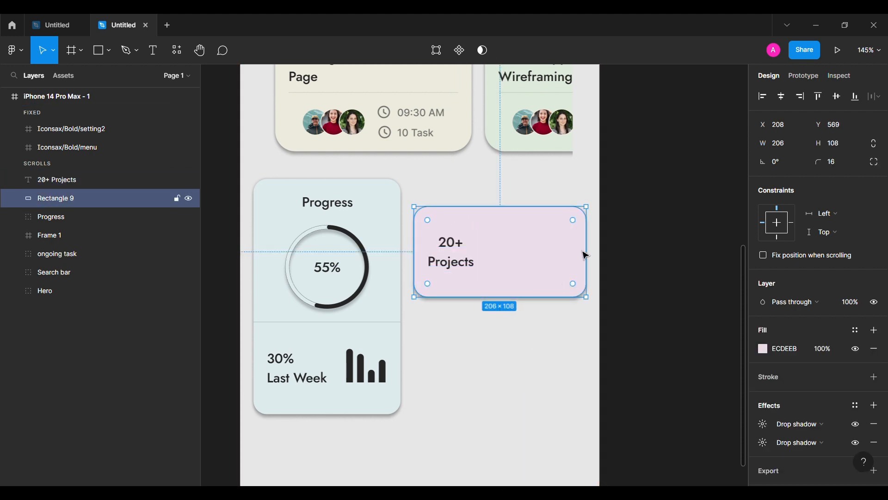
Draw a rectangle beside the 20+ Projects text in the pink card and size it to 4 wide by 60 high.
{"action": "left_click", "coordinate": [110, 56]}
{"action": "left_click_drag", "start_coordinate": [516, 226], "coordinate": [568, 277]}
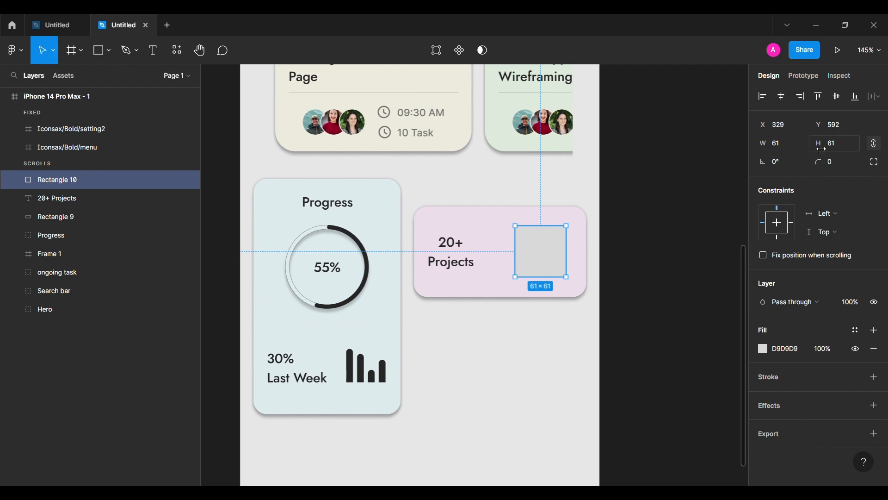
{"action": "key", "text": "BackSpace"}
{"action": "key", "text": "BackSpace"}
{"action": "type", "text": "4"}
{"action": "key", "text": "Return"}
{"action": "left_click", "coordinate": [846, 141]}
{"action": "type", "text": "60"}
{"action": "key", "text": "Return"}
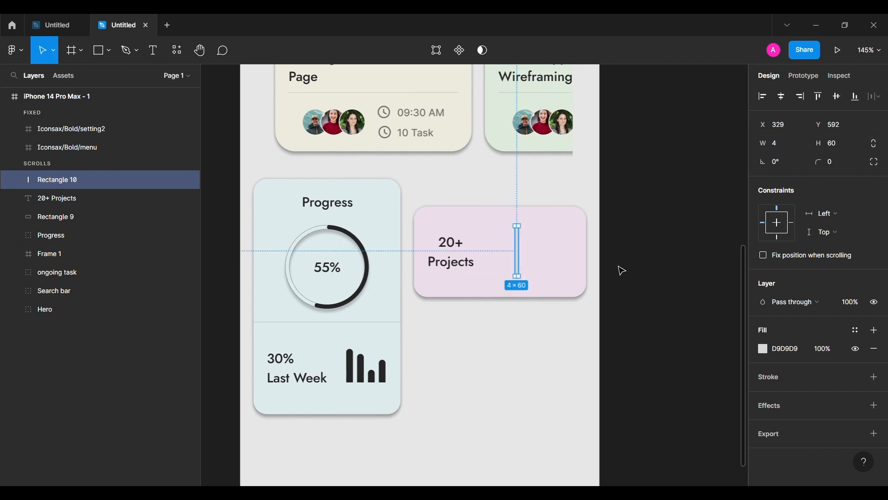
Fill the thin bar with colour 252525 and round its corners to 12.
{"action": "scroll", "coordinate": [621, 269], "scroll_direction": "up", "scroll_amount": 4}
{"action": "left_click", "coordinate": [785, 348]}
{"action": "type", "text": "25"}
{"action": "key", "text": "Return"}
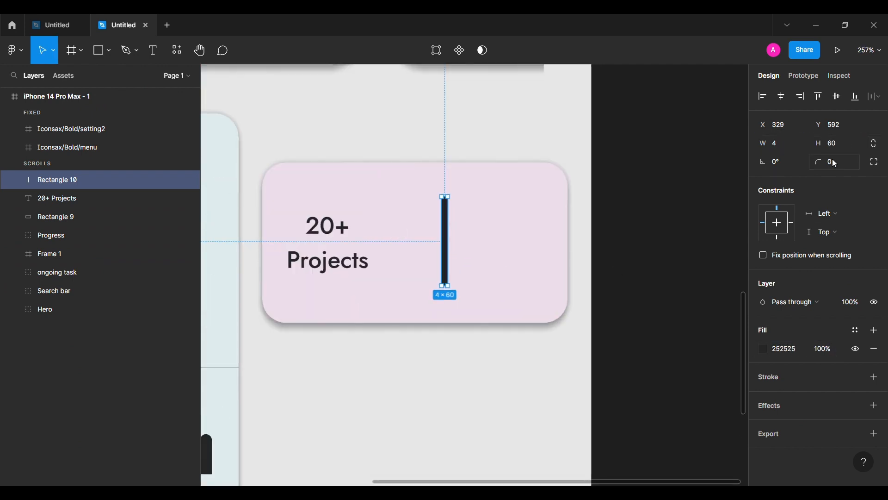
Centre the dark bar vertically within the pink card.
{"action": "left_click", "coordinate": [527, 191], "text": "shift"}
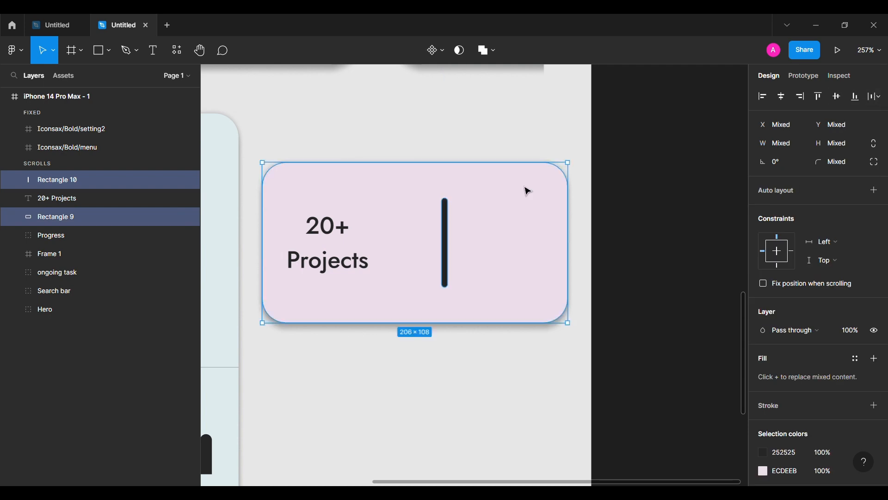
{"action": "scroll", "coordinate": [447, 211], "scroll_direction": "up", "scroll_amount": 3}
{"action": "left_click", "coordinate": [448, 213]}
{"action": "left_click_drag", "start_coordinate": [475, 218], "coordinate": [447, 214]}
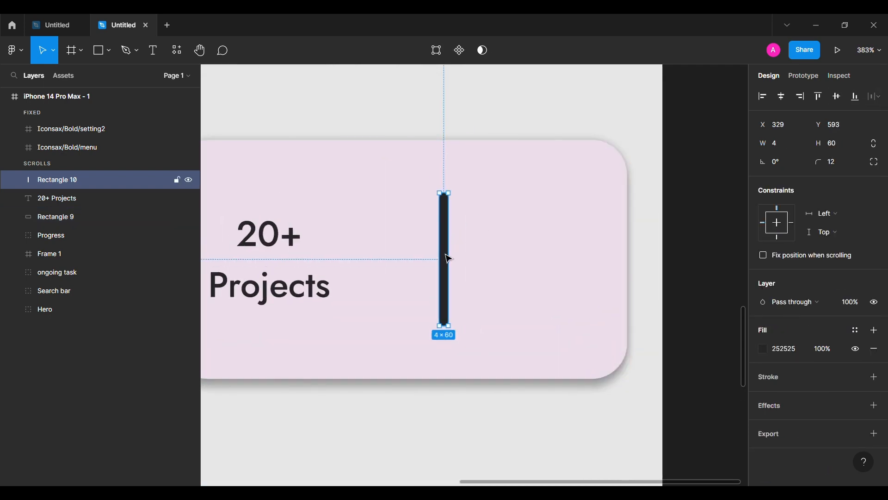
Duplicate the bar into a row of five beside the 20+ Projects text and centre them vertically on the card.
{"action": "left_click_drag", "start_coordinate": [446, 257], "coordinate": [574, 262]}
{"action": "left_click", "coordinate": [444, 270]}
{"action": "left_click", "coordinate": [483, 276], "text": "shift"}
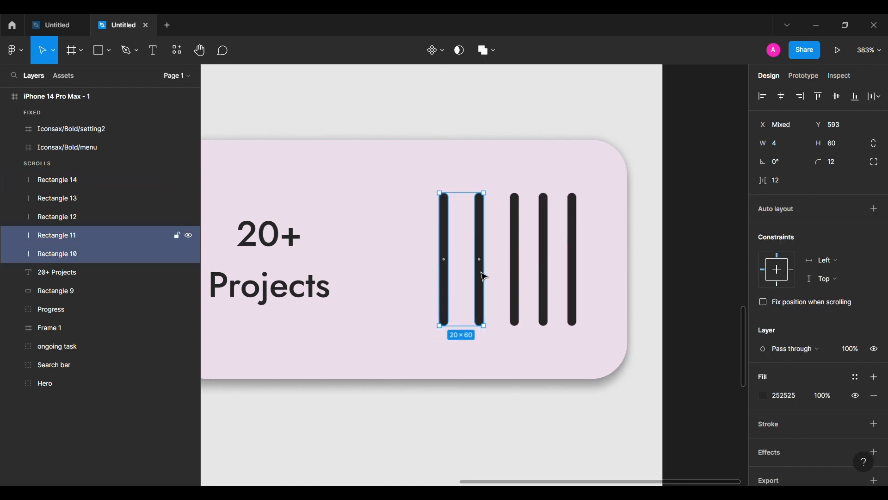
{"action": "left_click", "coordinate": [515, 277], "text": "shift"}
{"action": "left_click", "coordinate": [545, 278], "text": "shift"}
{"action": "left_click", "coordinate": [575, 281], "text": "shift"}
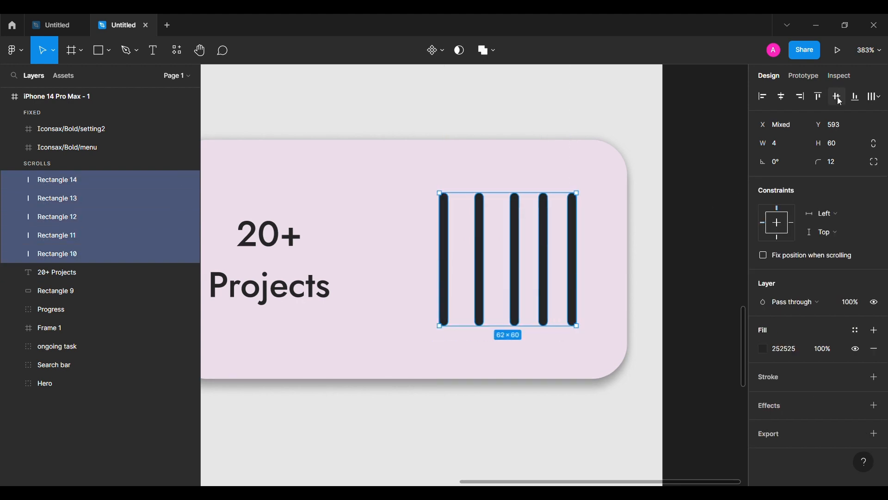
{"action": "left_click", "coordinate": [575, 168], "text": "shift"}
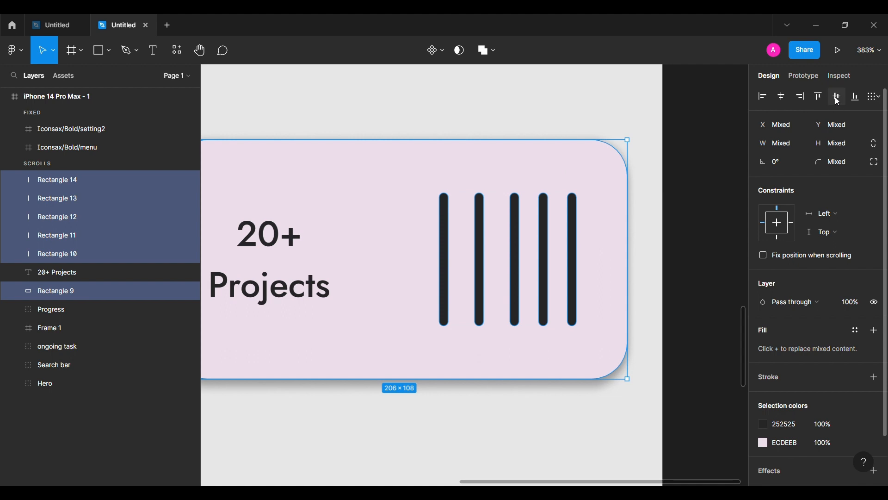
{"action": "key", "text": "Escape"}
{"action": "left_click", "coordinate": [444, 296]}
{"action": "left_click", "coordinate": [481, 296]}
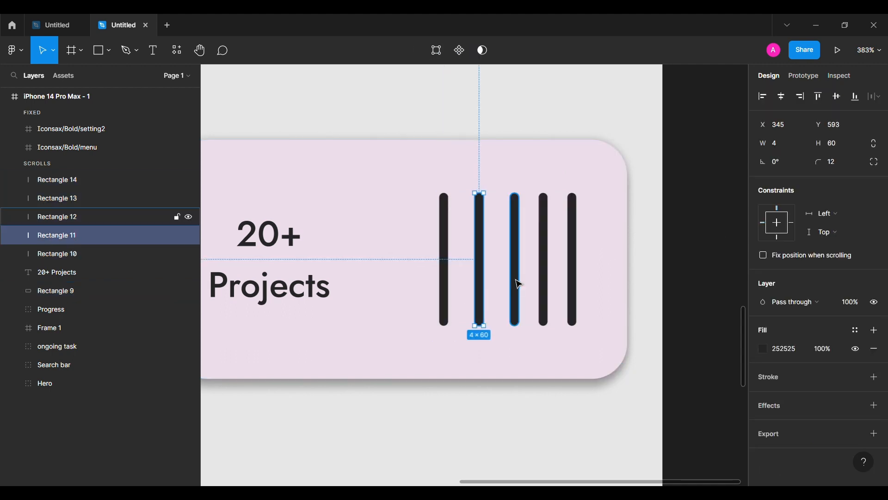
{"action": "left_click", "coordinate": [544, 278]}
{"action": "left_click", "coordinate": [571, 271]}
{"action": "left_click", "coordinate": [685, 257]}
Shorten the second to fifth bars from their upper ends to uneven heights, making the fifth about 51 high.
{"action": "left_click", "coordinate": [482, 231]}
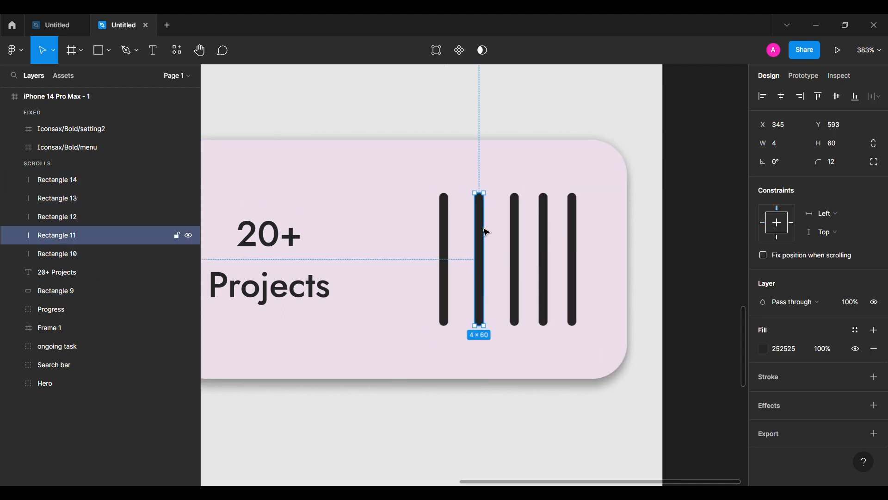
{"action": "left_click_drag", "start_coordinate": [487, 200], "coordinate": [478, 292]}
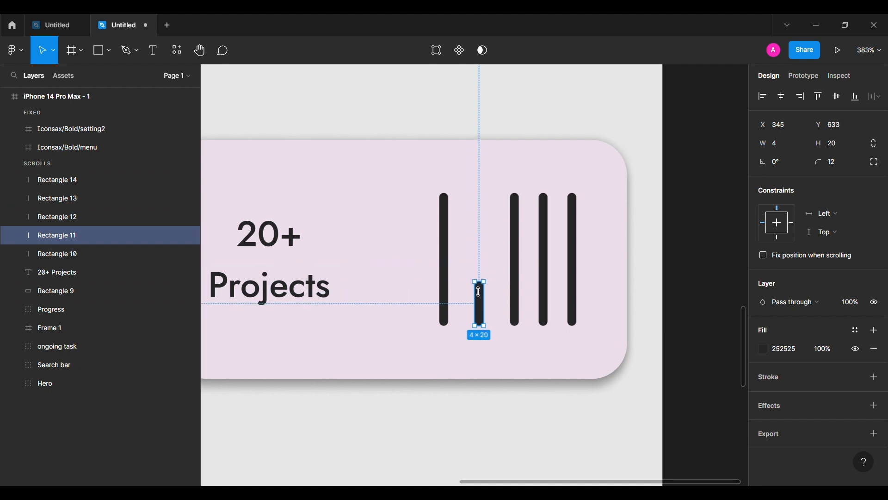
{"action": "left_click", "coordinate": [517, 242]}
{"action": "left_click_drag", "start_coordinate": [526, 208], "coordinate": [523, 303]}
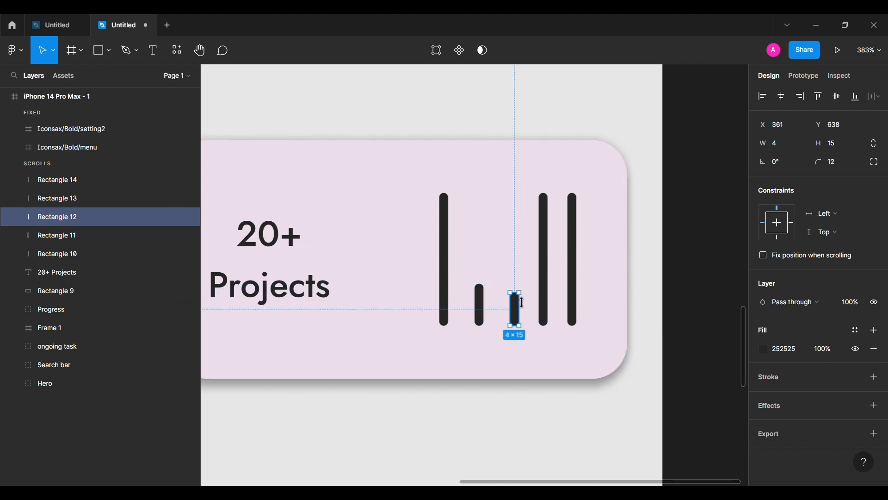
{"action": "left_click", "coordinate": [485, 299]}
{"action": "left_click", "coordinate": [548, 242]}
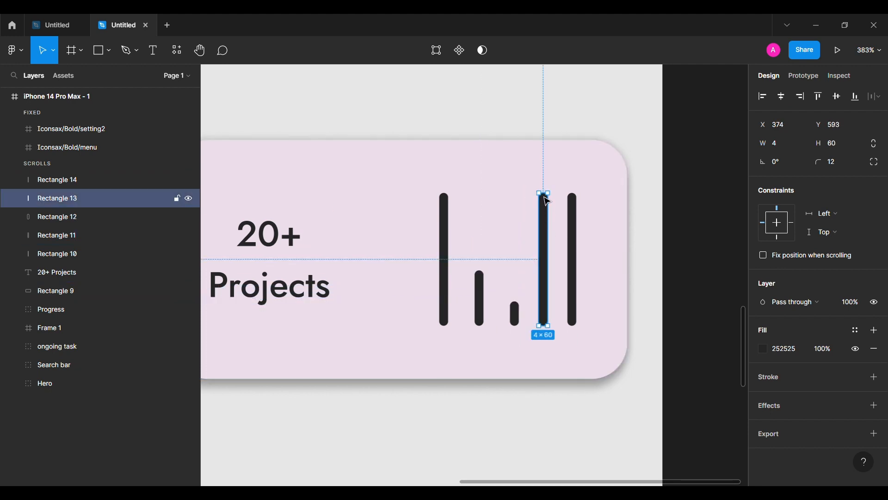
{"action": "left_click", "coordinate": [576, 227]}
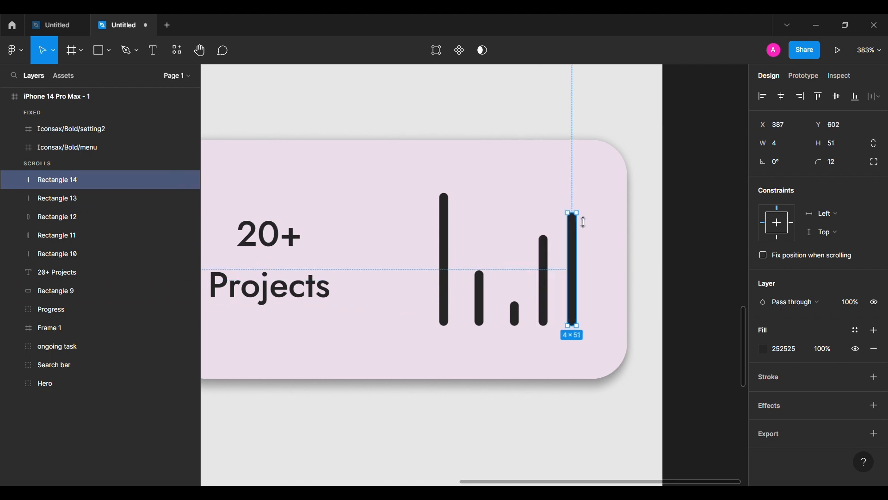
Space the five chart bars evenly with a horizontal gap of 8.
{"action": "scroll", "coordinate": [694, 206], "scroll_direction": "down", "scroll_amount": 5}
{"action": "left_click", "coordinate": [93, 254]}
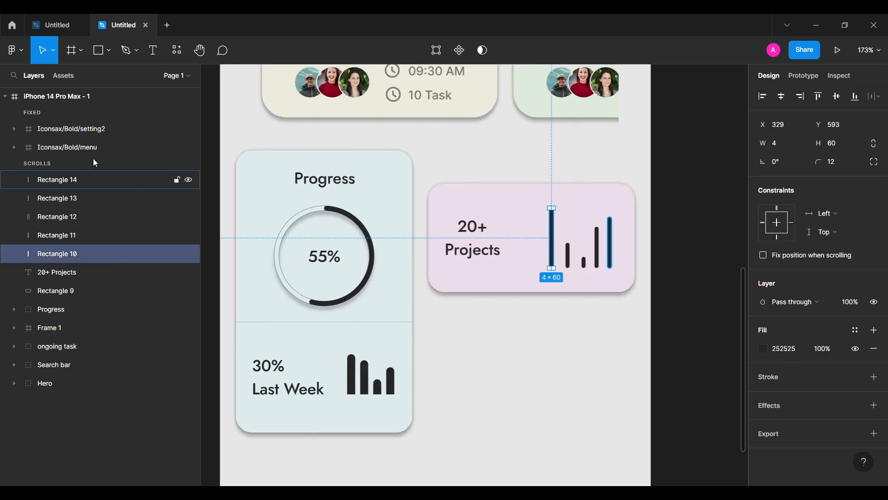
{"action": "left_click", "coordinate": [84, 182], "text": "shift"}
{"action": "left_click", "coordinate": [610, 265]}
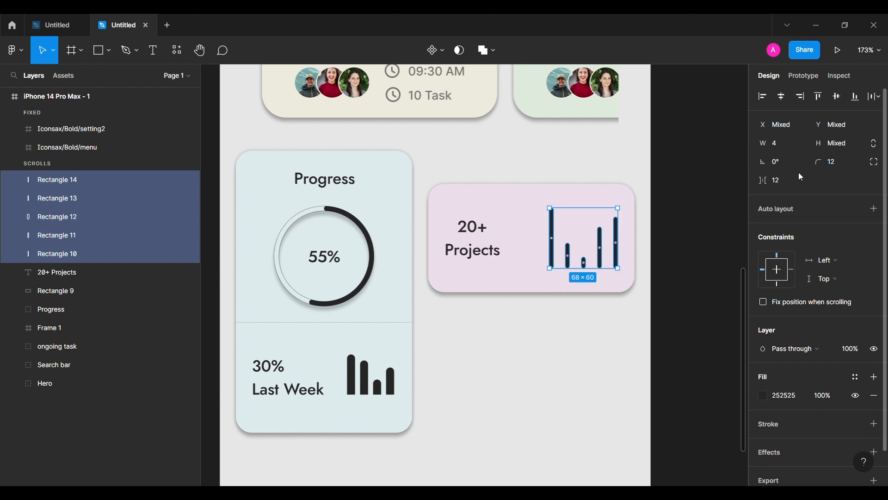
{"action": "left_click", "coordinate": [789, 182]}
{"action": "type", "text": "8"}
{"action": "key", "text": "Return"}
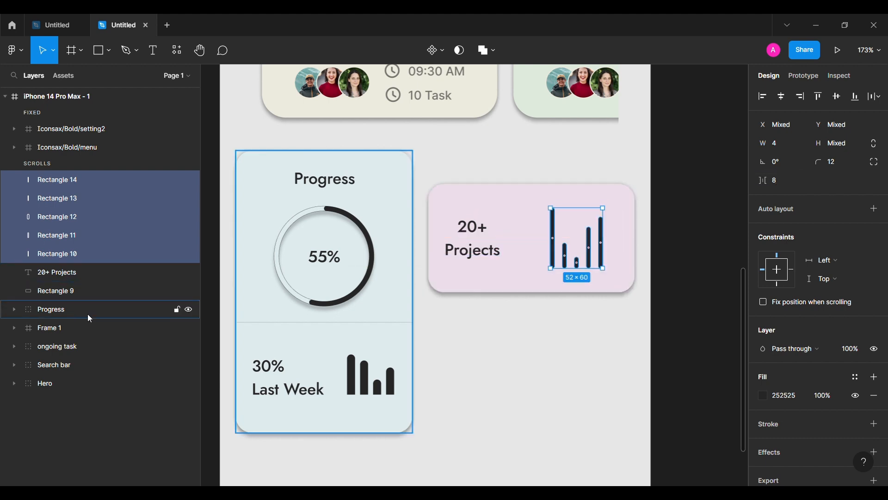
Group the pink card with its label and bars, and name the group Projects.
{"action": "left_click", "coordinate": [113, 291]}
{"action": "left_click", "coordinate": [119, 181], "text": "shift"}
{"action": "key", "text": "ctrl+g"}
{"action": "double_click", "coordinate": [69, 185]}
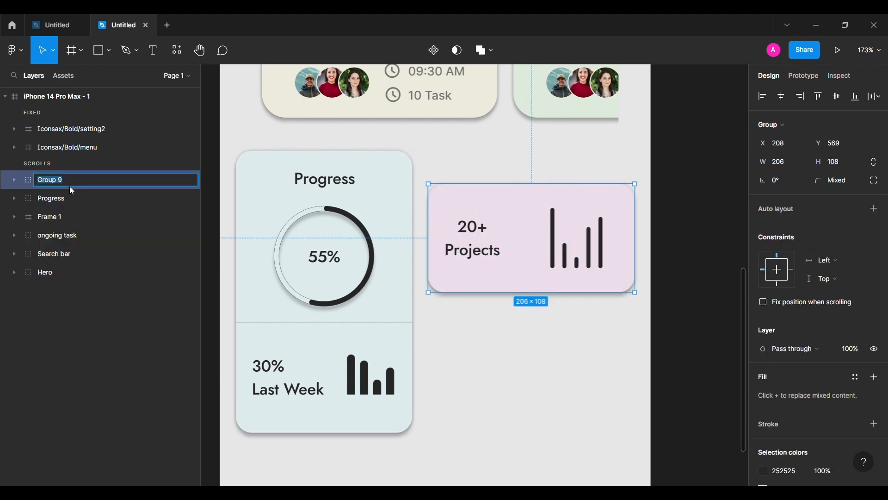
{"action": "type", "text": "Projects"}
{"action": "key", "text": "Return"}
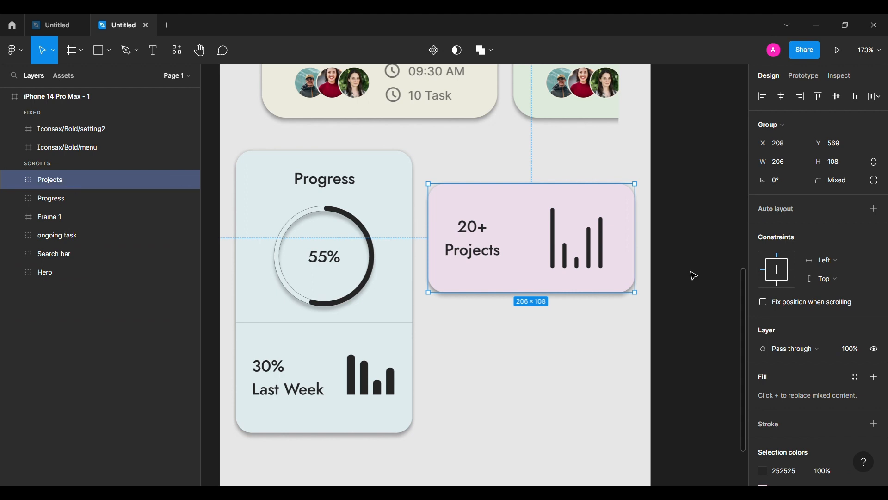
Duplicate the Projects card directly below itself and change the copy's label to "50+ Clients".
{"action": "left_click_drag", "start_coordinate": [526, 270], "coordinate": [497, 372]}
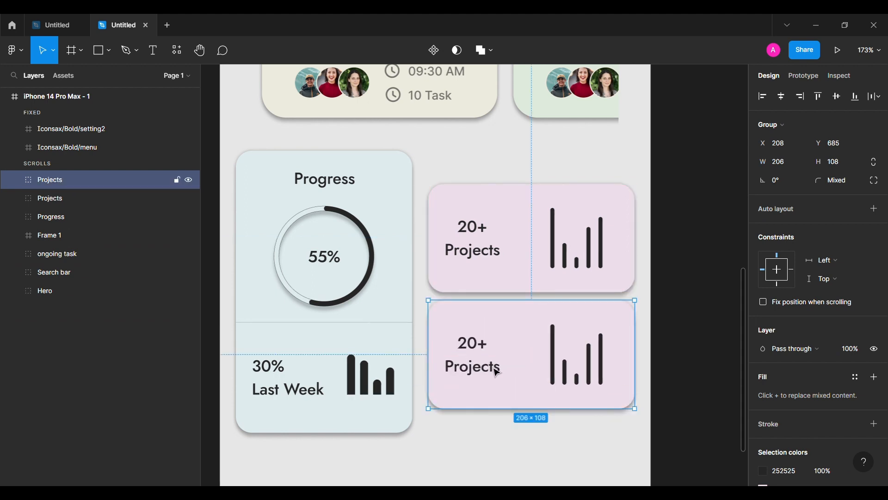
{"action": "double_click", "coordinate": [475, 353]}
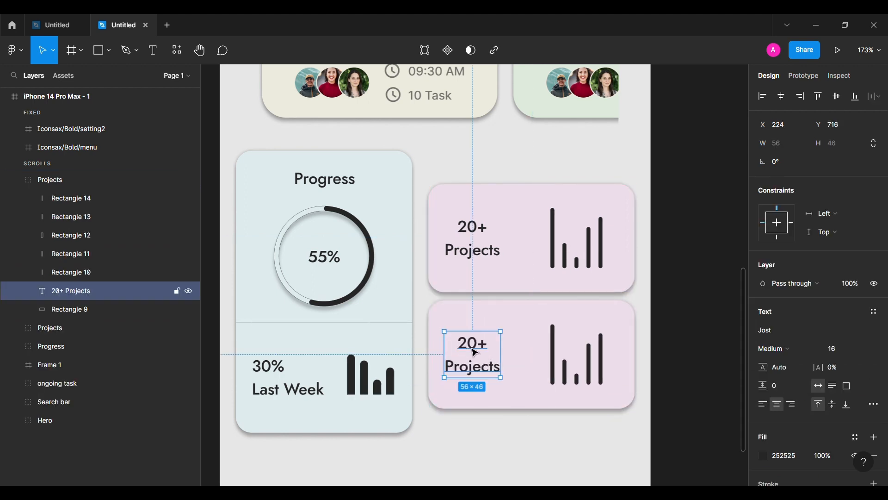
{"action": "double_click", "coordinate": [468, 375]}
{"action": "type", "text": "Clients"}
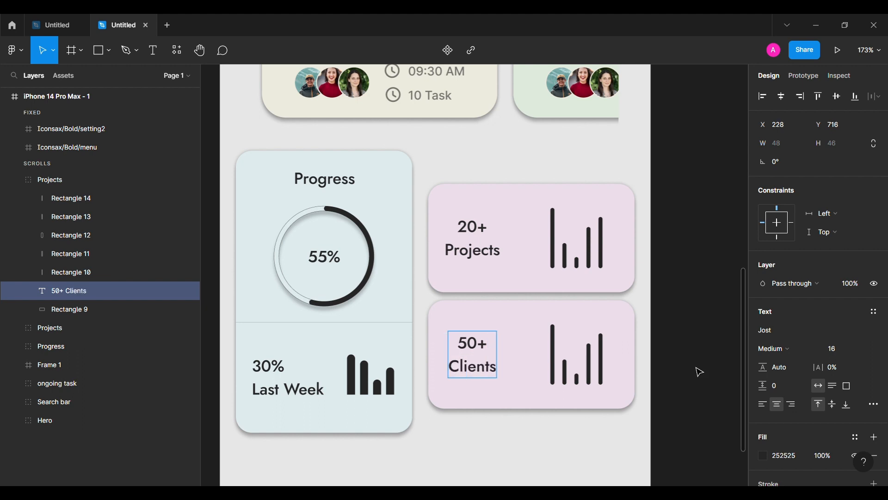
{"action": "left_click", "coordinate": [700, 373]}
Move the 50+ Clients label so its left edge lines up with the 20+ Projects label above.
{"action": "double_click", "coordinate": [453, 355]}
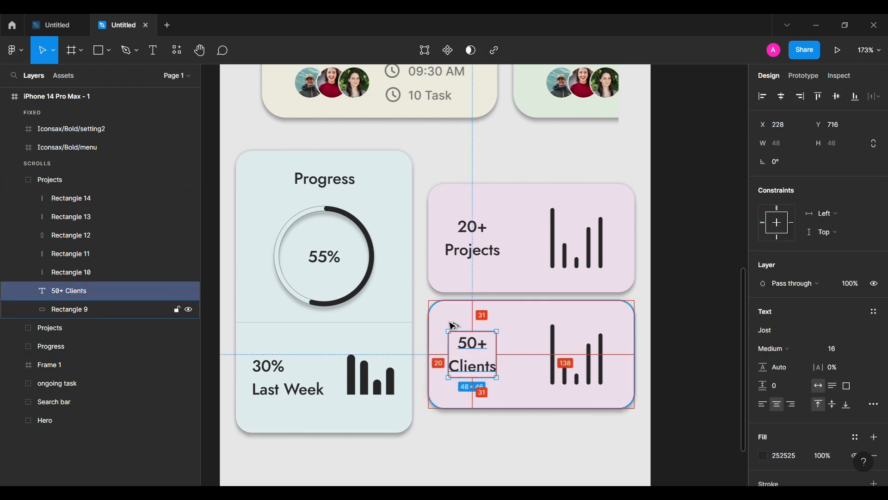
{"action": "left_click_drag", "start_coordinate": [463, 345], "coordinate": [460, 345]}
Group the five bars in the 20+ Projects card and centre the group vertically with its label.
{"action": "double_click", "coordinate": [481, 245]}
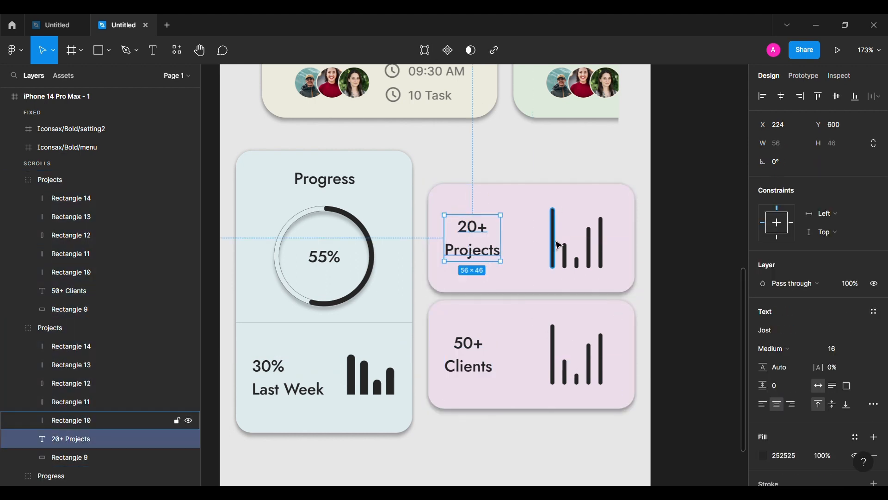
{"action": "left_click", "coordinate": [555, 243]}
{"action": "left_click", "coordinate": [96, 348], "text": "shift"}
{"action": "key", "text": "ctrl+g"}
{"action": "left_click", "coordinate": [473, 252], "text": "shift"}
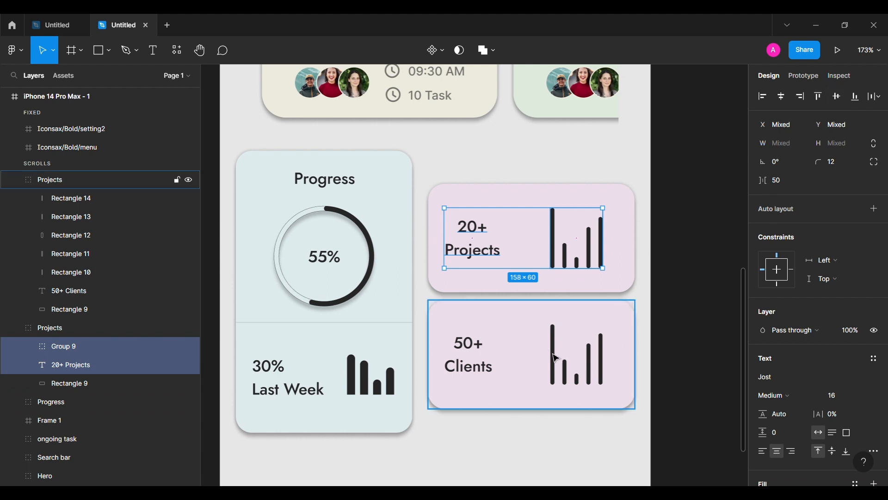
Group the five bars in the 50+ Clients card and centre the group vertically with its label.
{"action": "left_click", "coordinate": [112, 273]}
{"action": "left_click_drag", "start_coordinate": [112, 272], "coordinate": [127, 204]}
{"action": "left_click", "coordinate": [126, 199], "text": "shift"}
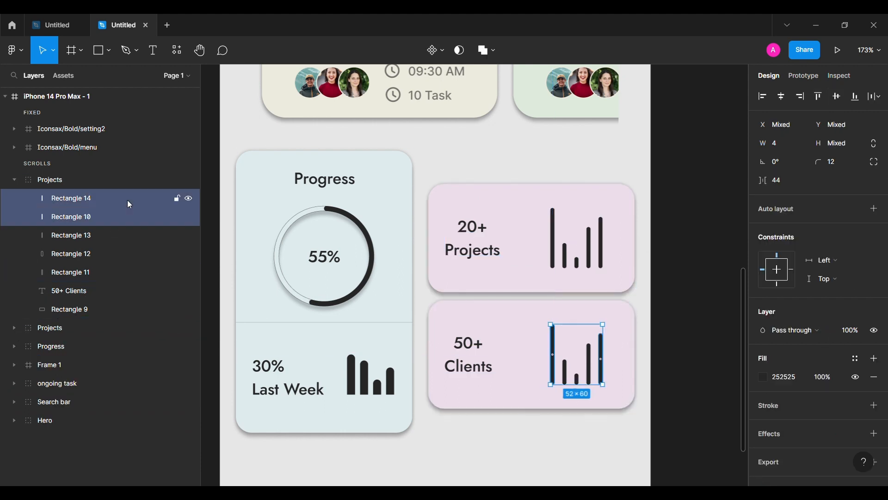
{"action": "left_click", "coordinate": [79, 277], "text": "shift"}
{"action": "key", "text": "ctrl+g"}
{"action": "left_click", "coordinate": [469, 356], "text": "shift"}
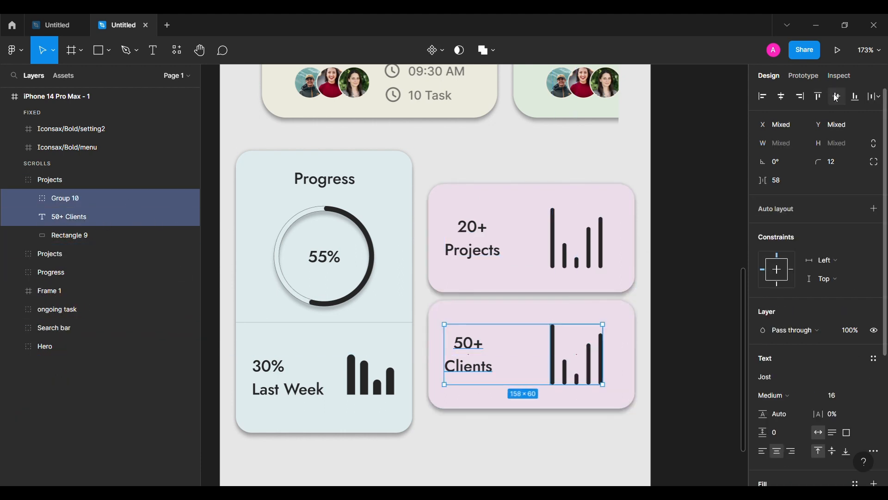
{"action": "left_click", "coordinate": [710, 337]}
Change the 50+ Clients card's fill colour to FFE8CC.
{"action": "scroll", "coordinate": [710, 337], "scroll_direction": "down", "scroll_amount": 3}
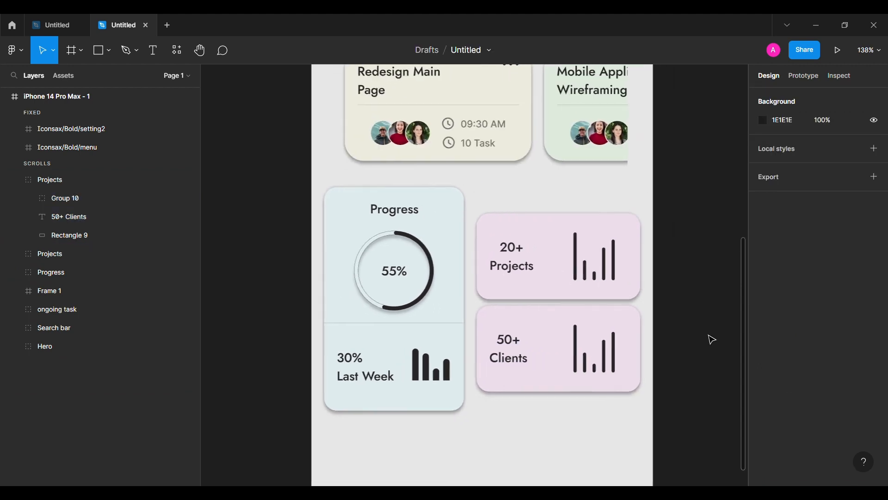
{"action": "key", "text": "Tab"}
{"action": "left_click", "coordinate": [787, 330]}
{"action": "type", "text": "FFE8CC"}
{"action": "key", "text": "Return"}
{"action": "left_click", "coordinate": [723, 329]}
{"action": "scroll", "coordinate": [723, 329], "scroll_direction": "down", "scroll_amount": 3}
{"action": "scroll", "coordinate": [722, 329], "scroll_direction": "right", "scroll_amount": 3}
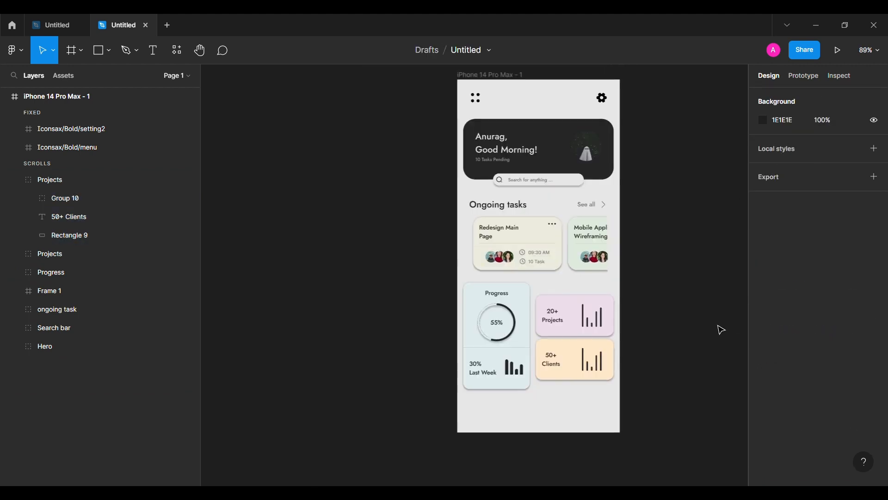
Rename the 50+ Clients card's group to Clients.
{"action": "left_click", "coordinate": [56, 180]}
{"action": "double_click", "coordinate": [56, 180]}
{"action": "type", "text": "Clients"}
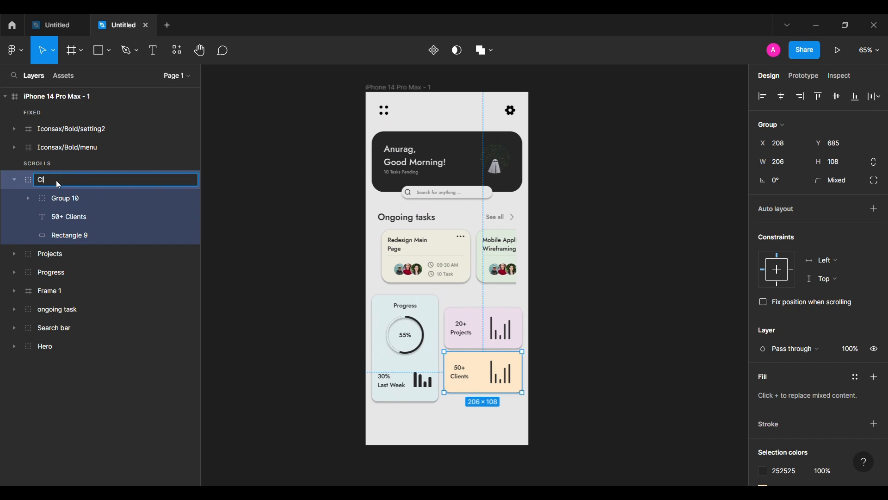
{"action": "key", "text": "Return"}
{"action": "left_click", "coordinate": [280, 287]}
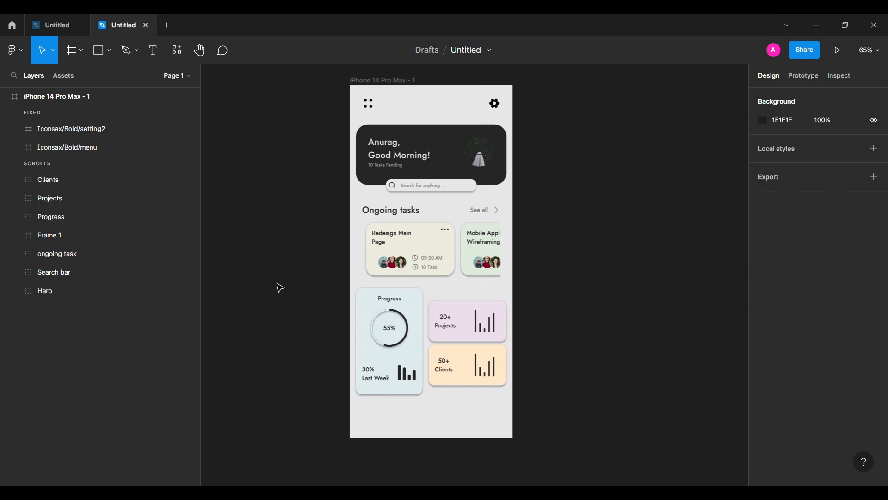
Draw a 398 × 60 rectangle below the statistic cards and centre it horizontally in the phone frame.
{"action": "scroll", "coordinate": [281, 287], "scroll_direction": "up", "scroll_amount": 3}
{"action": "scroll", "coordinate": [280, 287], "scroll_direction": "down", "scroll_amount": 3}
{"action": "scroll", "coordinate": [281, 287], "scroll_direction": "up", "scroll_amount": 3}
{"action": "left_click", "coordinate": [100, 51]}
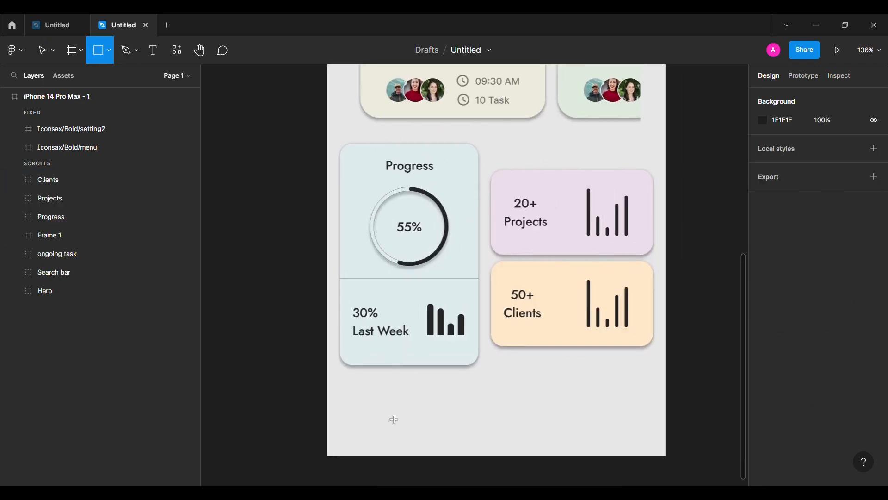
{"action": "mouse_move", "coordinate": [384, 411]}
{"action": "left_mouse_down"}
{"action": "mouse_move", "coordinate": [594, 423]}
{"action": "mouse_move", "coordinate": [620, 432]}
{"action": "left_mouse_up"}
{"action": "left_click", "coordinate": [784, 148]}
{"action": "type", "text": "398"}
{"action": "key", "text": "Return"}
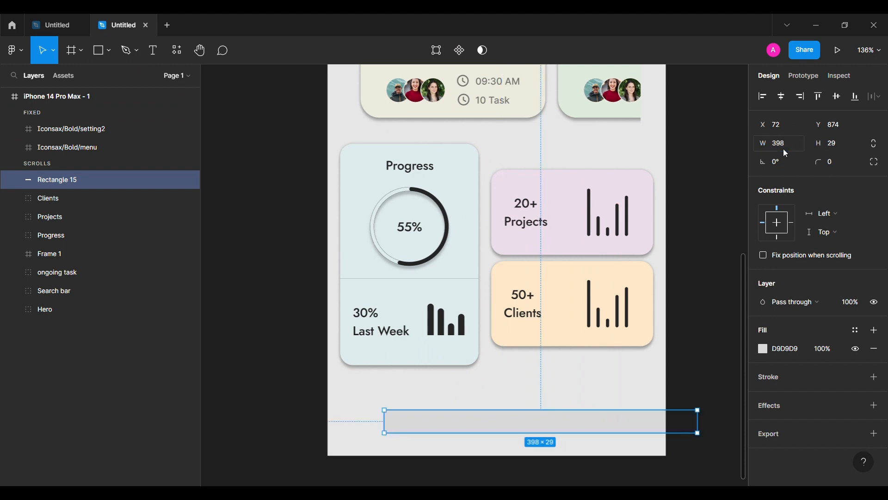
{"action": "key", "text": "Tab"}
{"action": "type", "text": "60"}
{"action": "key", "text": "Return"}
{"action": "left_click", "coordinate": [782, 96]}
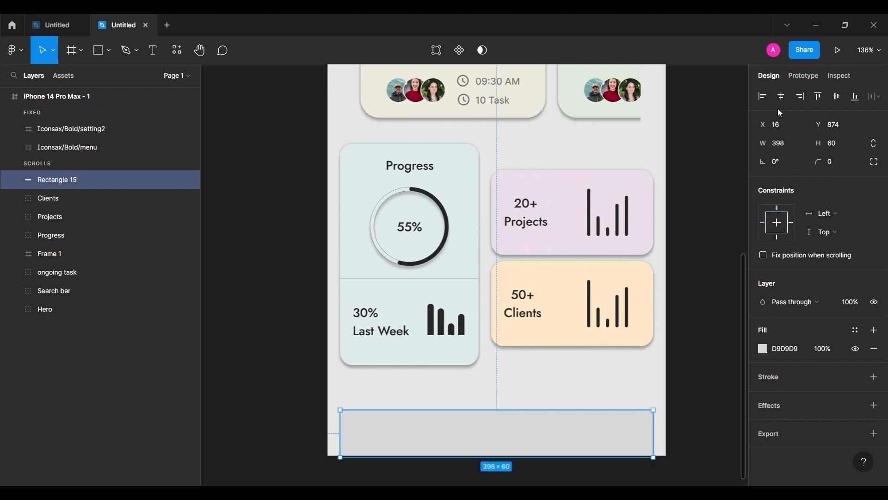
Move the new rectangle up to Y 840 and fully round its ends with a corner radius of 119.
{"action": "key", "text": "shift+Up"}
{"action": "key", "text": "shift+Up"}
{"action": "key", "text": "shift+Up"}
{"action": "key", "text": "Up"}
{"action": "key", "text": "Up"}
{"action": "key", "text": "Up"}
{"action": "key", "text": "Up"}
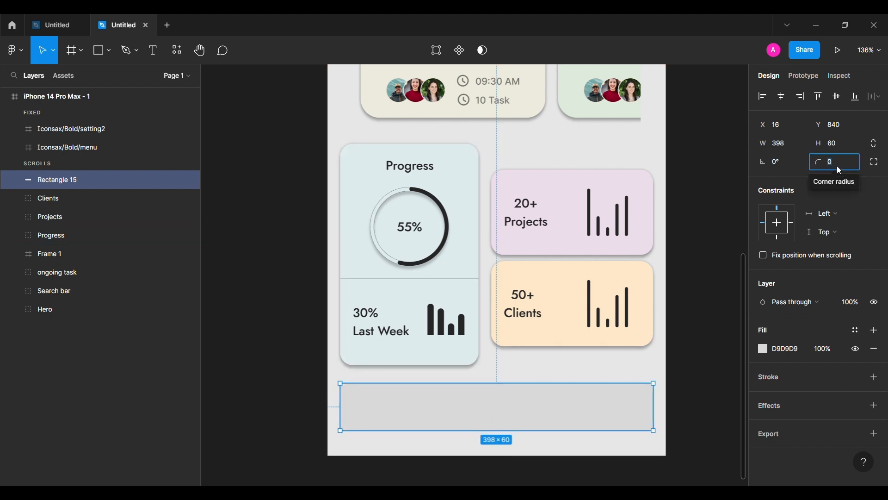
{"action": "type", "text": "30"}
{"action": "key", "text": "Return"}
{"action": "key", "text": "Escape"}
{"action": "scroll", "coordinate": [312, 234], "scroll_direction": "down", "scroll_amount": 2}
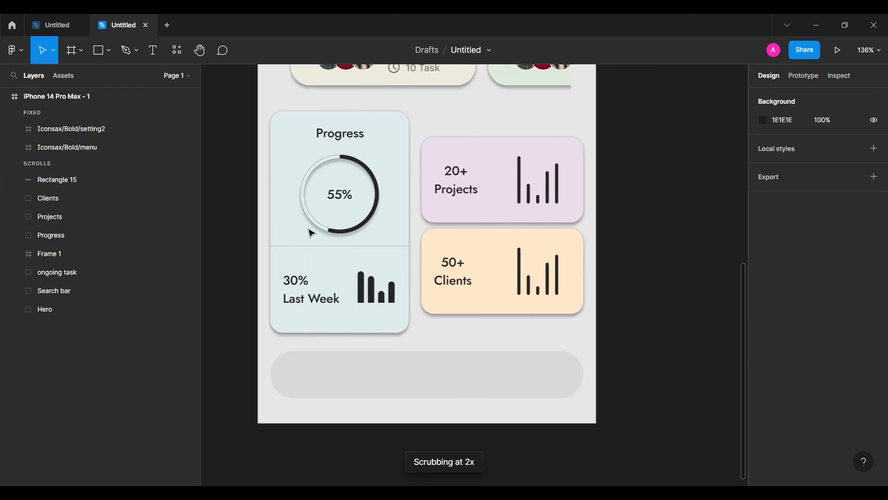
Change the rounded bar's fill to E7E7E7 by sampling the light grey of the screen background.
{"action": "left_click", "coordinate": [332, 370]}
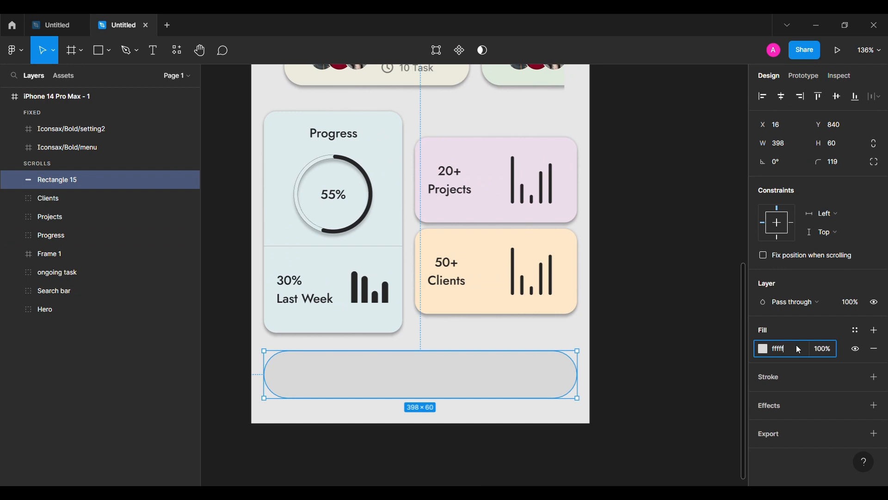
{"action": "type", "text": "ffffff"}
{"action": "key", "text": "Return"}
{"action": "left_click", "coordinate": [764, 348]}
{"action": "left_click", "coordinate": [627, 358]}
{"action": "left_click", "coordinate": [551, 344]}
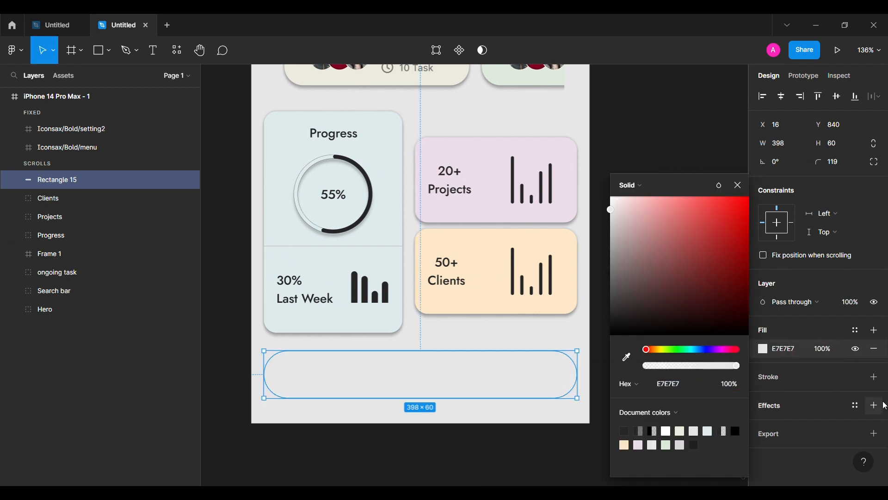
Add two drop shadows to the rounded bar, the second with Y offset 0, blur 4 and 25% black.
{"action": "left_click", "coordinate": [874, 405]}
{"action": "left_click", "coordinate": [874, 396]}
{"action": "left_click", "coordinate": [764, 433]}
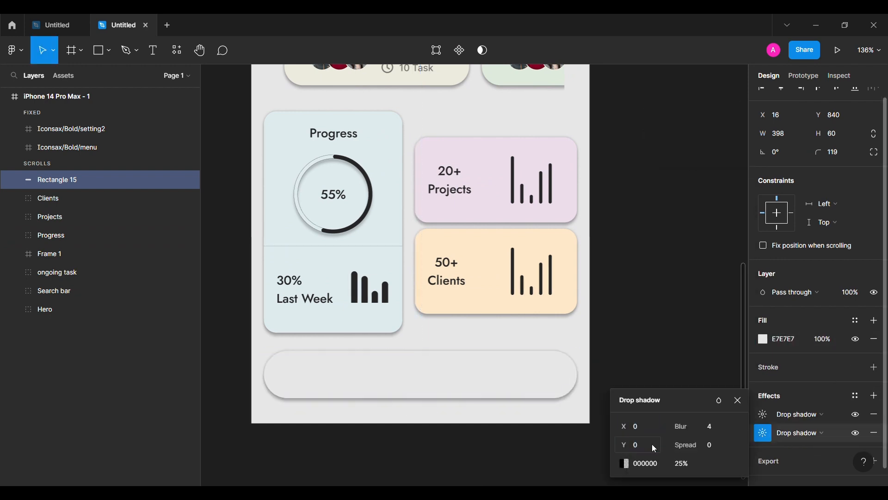
{"action": "left_click", "coordinate": [669, 382]}
{"action": "scroll", "coordinate": [228, 204], "scroll_direction": "down", "scroll_amount": 3}
{"action": "scroll", "coordinate": [229, 204], "scroll_direction": "down", "scroll_amount": 4}
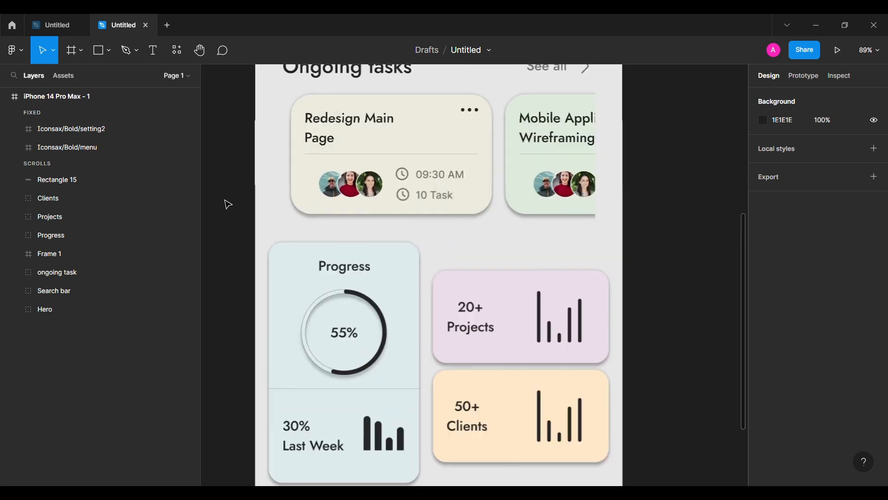
Run the Iconsax 6000+ icons plugin and place its linear add-circle icon on the rounded bar.
{"action": "scroll", "coordinate": [228, 204], "scroll_direction": "up", "scroll_amount": 5}
{"action": "left_click", "coordinate": [14, 50]}
{"action": "mouse_move", "coordinate": [65, 209]}
{"action": "left_click", "coordinate": [176, 222]}
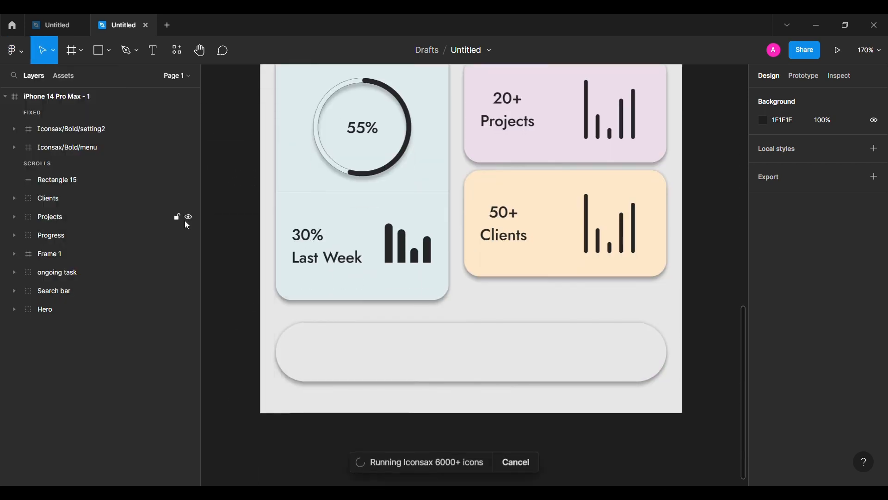
{"action": "left_click_drag", "start_coordinate": [515, 287], "coordinate": [458, 347]}
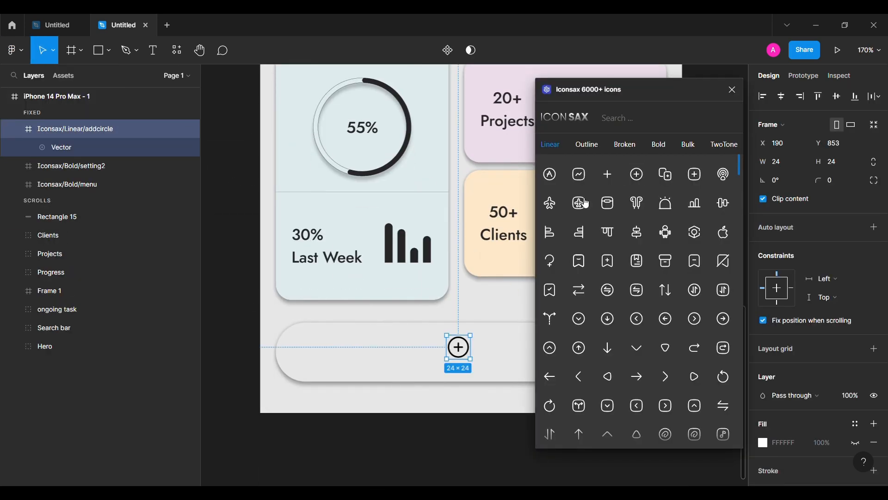
Search the bold icons for "home" and place a home icon and a bold add-circle icon on the bar.
{"action": "left_click", "coordinate": [672, 126]}
{"action": "type", "text": "home"}
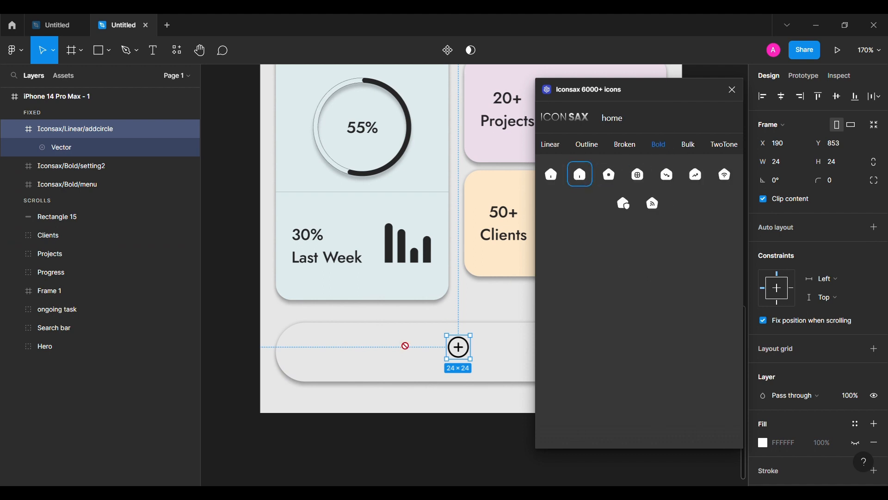
{"action": "left_click_drag", "start_coordinate": [405, 346], "coordinate": [383, 352]}
{"action": "key", "text": "BackSpace"}
{"action": "left_click_drag", "start_coordinate": [637, 175], "coordinate": [504, 362]}
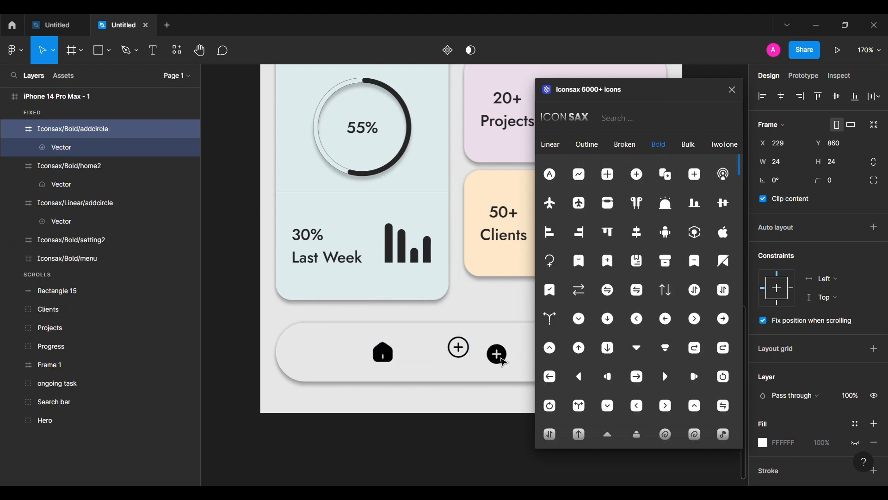
Search for "pro" and "not" to place the bold profile-circle and notification bell icons on the bar.
{"action": "type", "text": "pro"}
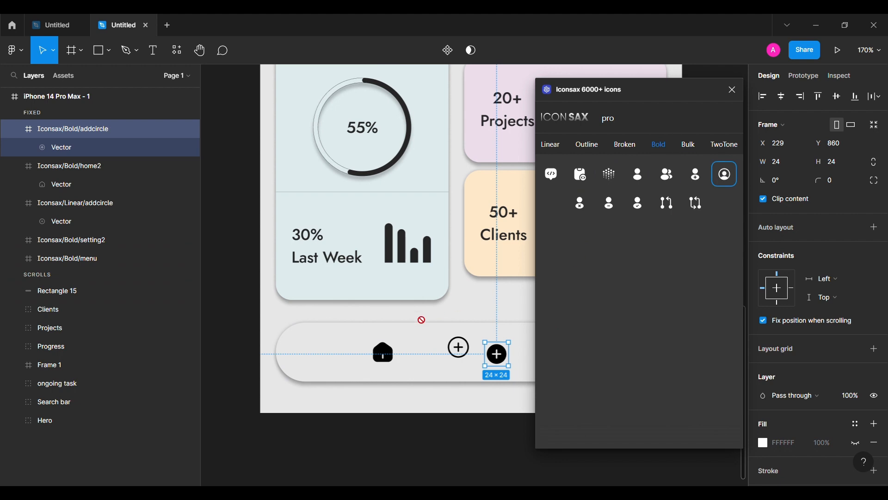
{"action": "left_click_drag", "start_coordinate": [421, 320], "coordinate": [423, 355]}
{"action": "type", "text": "not"}
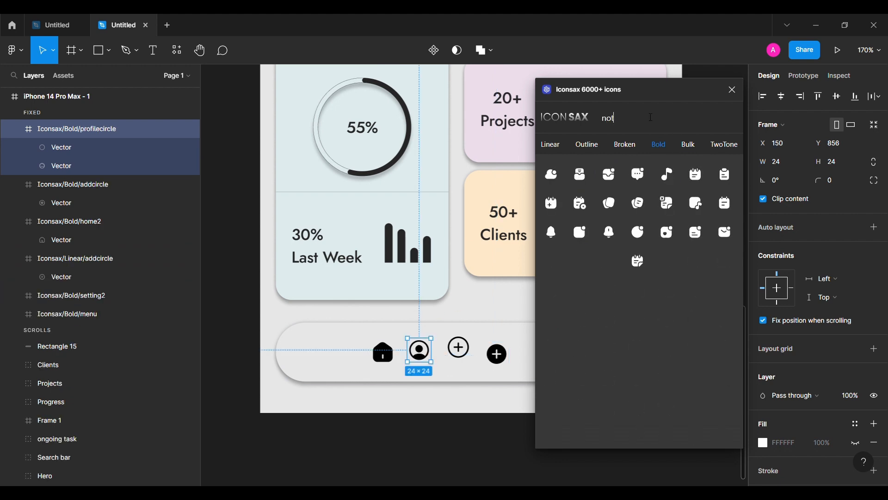
{"action": "left_click_drag", "start_coordinate": [337, 357], "coordinate": [334, 355]}
Place a bold calendar icon found with "cale" on the bar and delete the outlined add-circle icon.
{"action": "double_click", "coordinate": [640, 125]}
{"action": "type", "text": "cale"}
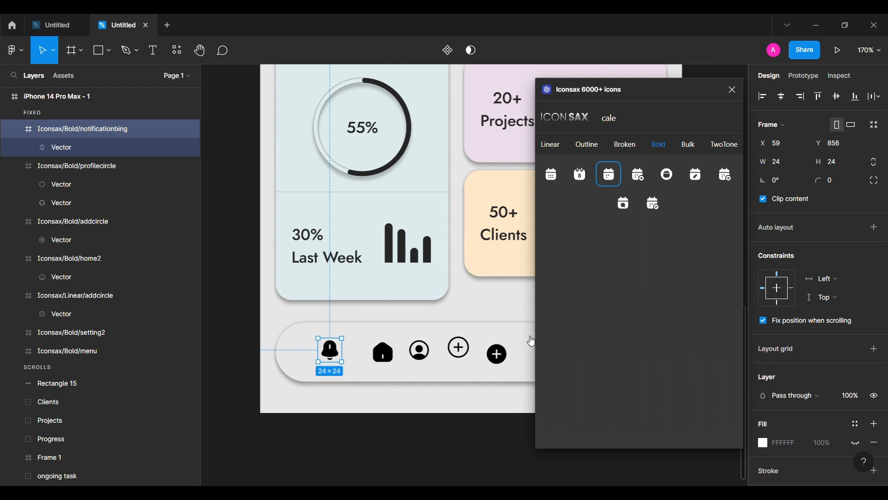
{"action": "left_click_drag", "start_coordinate": [532, 341], "coordinate": [529, 338]}
{"action": "left_click", "coordinate": [733, 90]}
{"action": "key", "text": "Escape"}
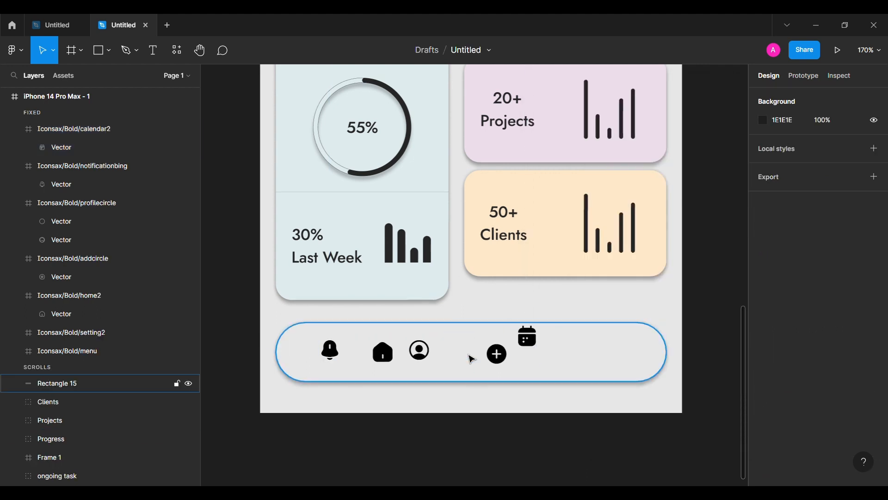
Move the notification bell to the bar's right end and the home icon to its left end.
{"action": "left_click", "coordinate": [382, 361]}
{"action": "left_click_drag", "start_coordinate": [330, 352], "coordinate": [420, 369]}
{"action": "left_click_drag", "start_coordinate": [589, 356], "coordinate": [591, 356]}
{"action": "left_click", "coordinate": [383, 352]}
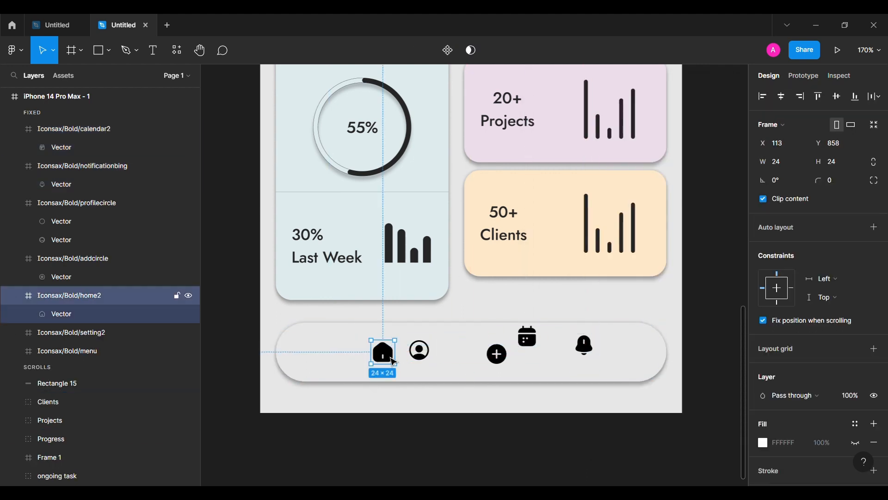
{"action": "left_click_drag", "start_coordinate": [383, 352], "coordinate": [336, 346]}
Collapse the layer contents of the add-circle, profile, notification and calendar icons.
{"action": "left_click", "coordinate": [15, 258]}
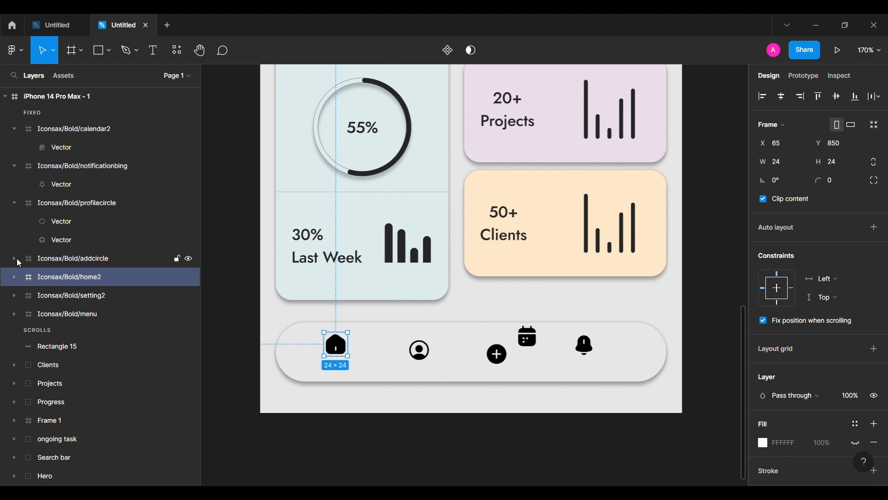
{"action": "left_click", "coordinate": [14, 203]}
{"action": "left_click", "coordinate": [14, 166]}
{"action": "left_click", "coordinate": [15, 129]}
{"action": "left_click", "coordinate": [103, 132]}
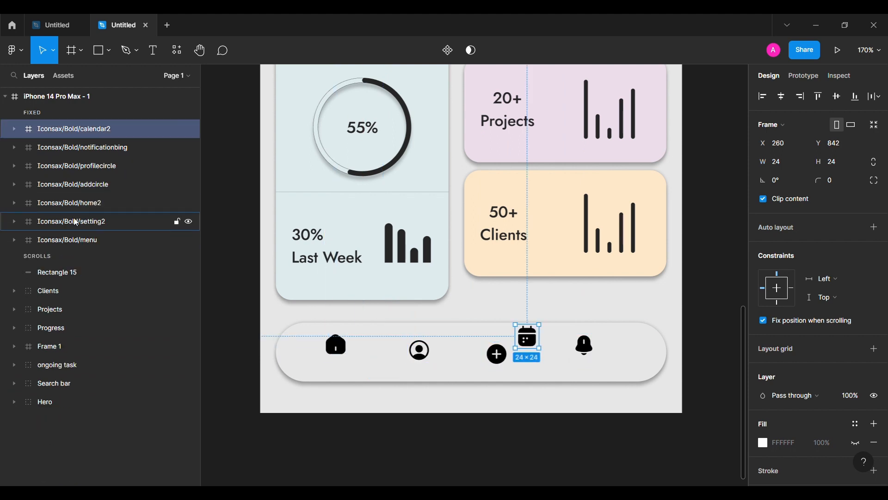
{"action": "left_click", "coordinate": [81, 240], "text": "shift"}
Resize the home, profile, add, calendar and notification icons on the bar to 32 × 32.
{"action": "left_click", "coordinate": [337, 344]}
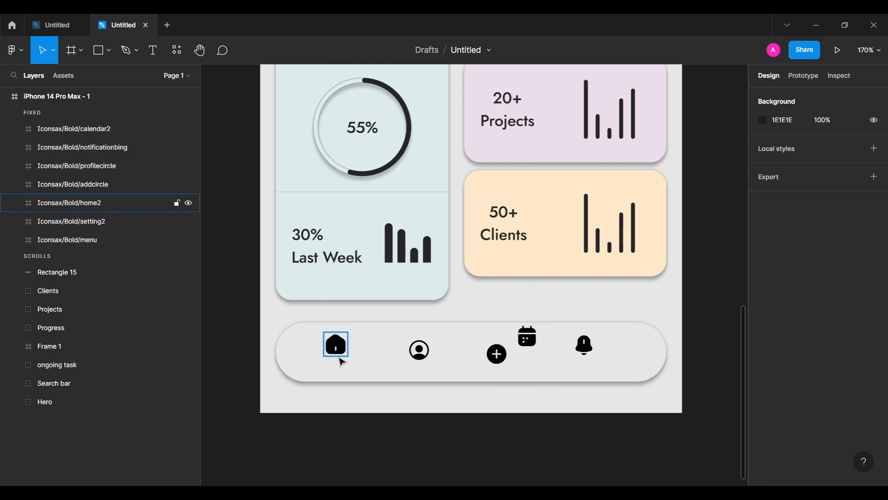
{"action": "left_click", "coordinate": [418, 349], "text": "shift"}
{"action": "left_click", "coordinate": [498, 354], "text": "shift"}
{"action": "left_click", "coordinate": [526, 337], "text": "shift"}
{"action": "left_click", "coordinate": [590, 356], "text": "shift"}
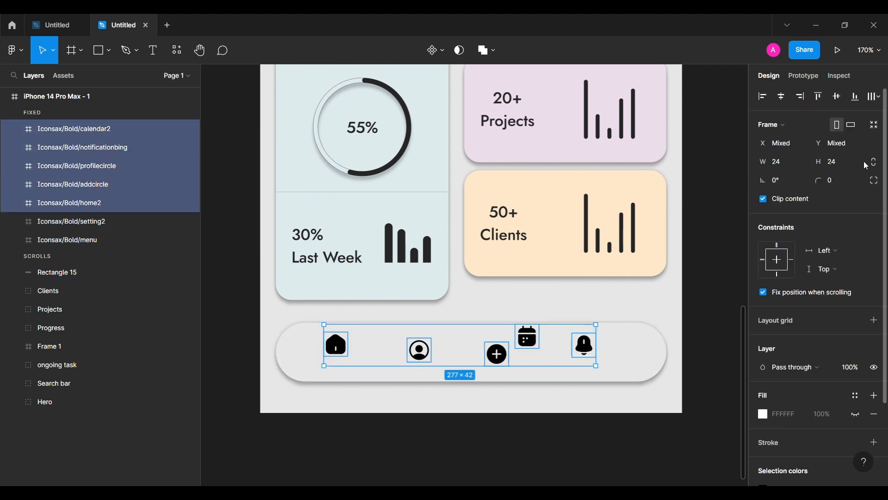
{"action": "left_click", "coordinate": [846, 162]}
{"action": "type", "text": "30"}
{"action": "key", "text": "Return"}
{"action": "left_click", "coordinate": [707, 354]}
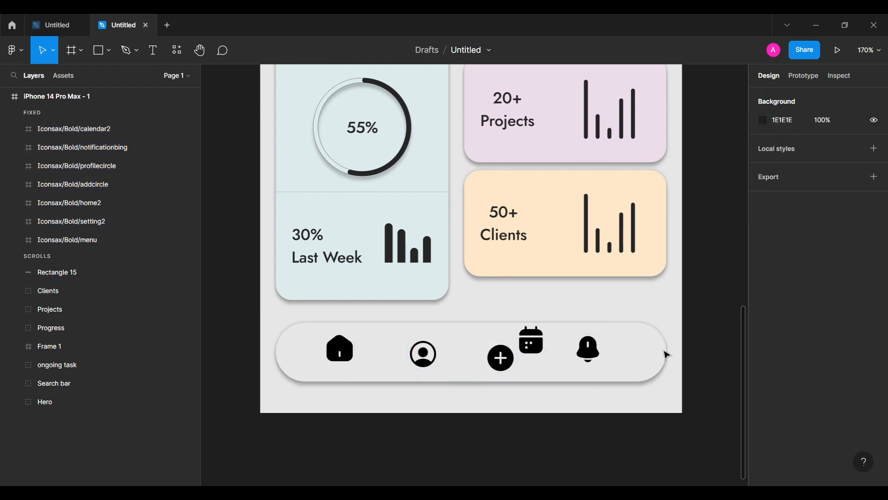
Add a "Home" text label at font size 10 beneath the home icon.
{"action": "key", "text": "t"}
{"action": "left_click", "coordinate": [333, 371]}
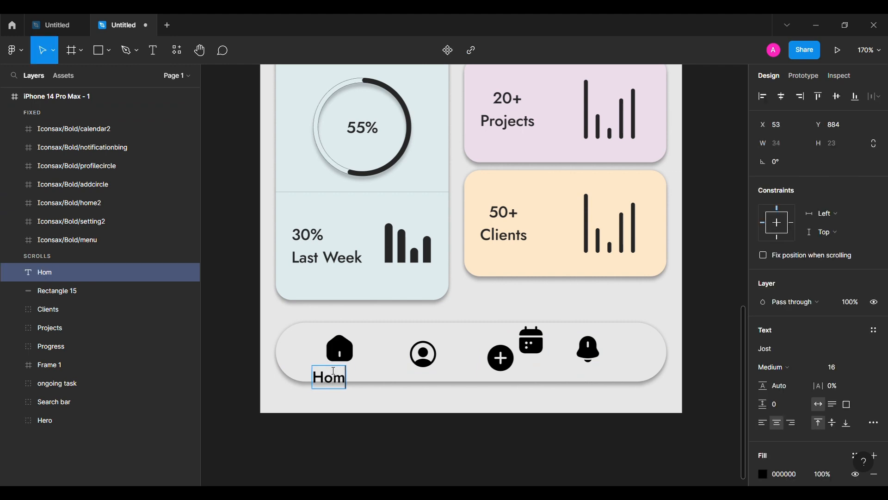
{"action": "type", "text": "0"}
{"action": "key", "text": "Return"}
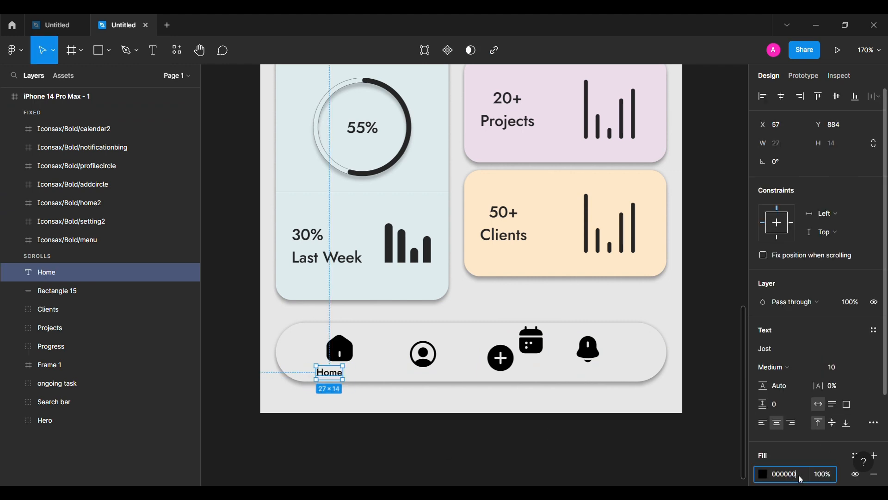
Change the colour of all five bar icons to 252525.
{"action": "left_click", "coordinate": [91, 222]}
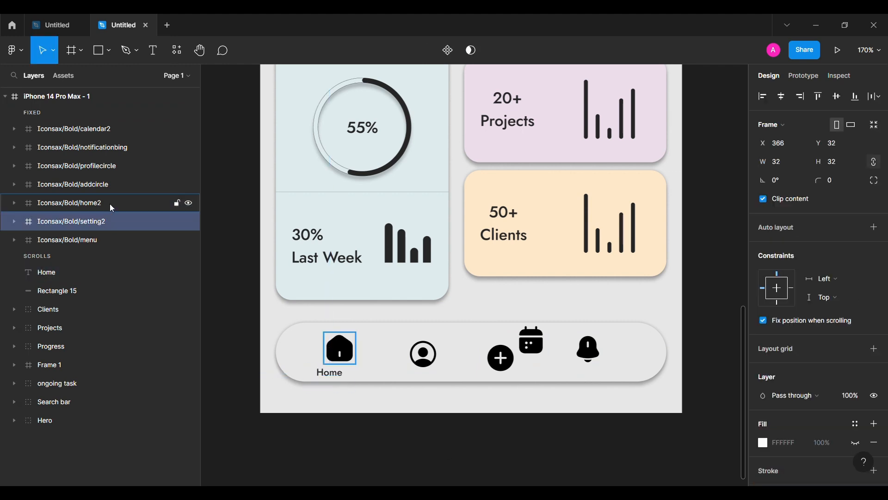
{"action": "left_click", "coordinate": [110, 203]}
{"action": "left_click", "coordinate": [132, 133], "text": "shift"}
{"action": "scroll", "coordinate": [798, 450], "scroll_direction": "down", "scroll_amount": 3}
{"action": "left_click", "coordinate": [791, 393]}
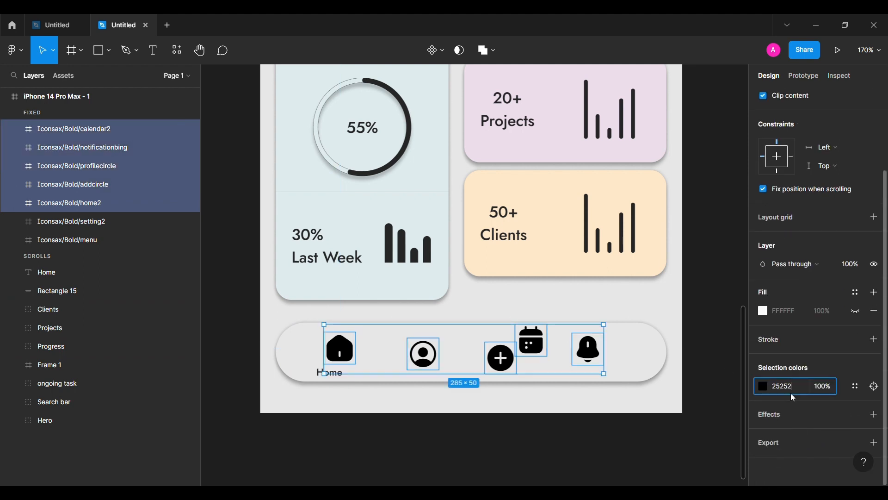
{"action": "type", "text": "5"}
{"action": "key", "text": "Return"}
{"action": "left_click", "coordinate": [383, 466]}
Combine the home icon and its Home label in a vertical auto layout with the label centred beneath the icon.
{"action": "left_click", "coordinate": [337, 372]}
{"action": "left_click", "coordinate": [352, 355], "text": "shift"}
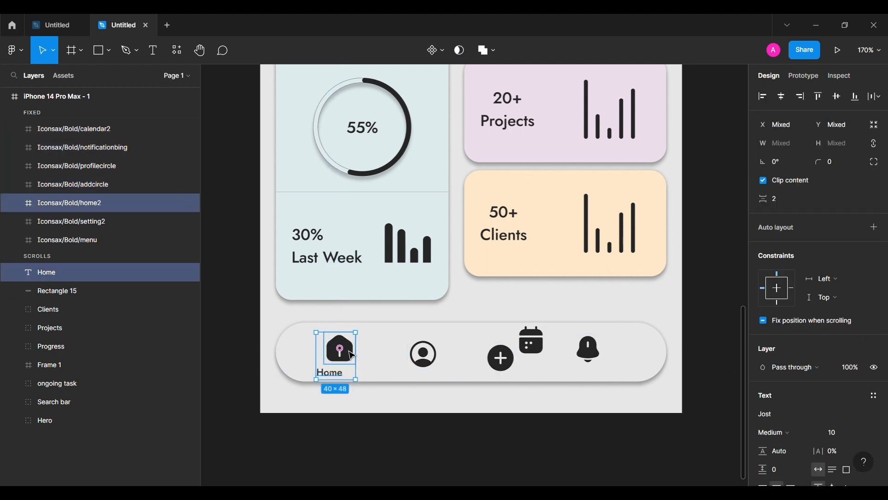
{"action": "key", "text": "shift+a"}
{"action": "scroll", "coordinate": [347, 354], "scroll_direction": "up", "scroll_amount": 5, "text": "ctrl"}
{"action": "left_click", "coordinate": [345, 329]}
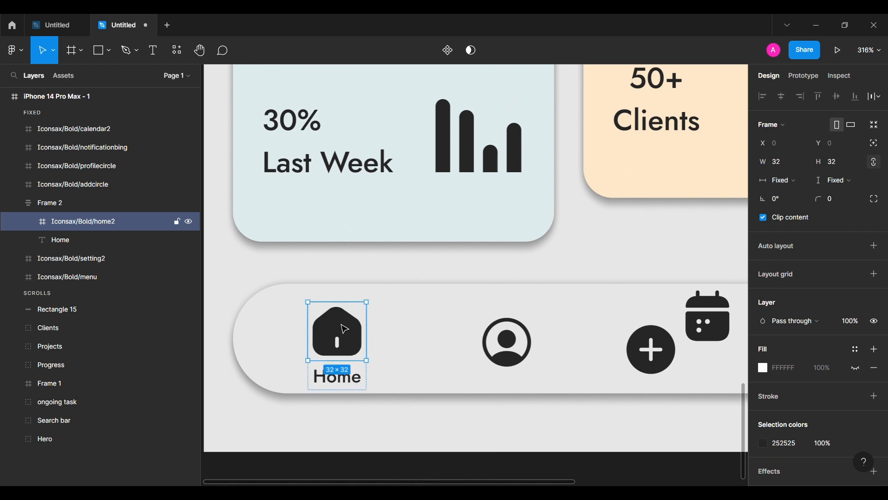
{"action": "key", "text": "Escape"}
Check the Home item's spacing inside the bar and move it up to Y 846.
{"action": "key", "text": "alt"}
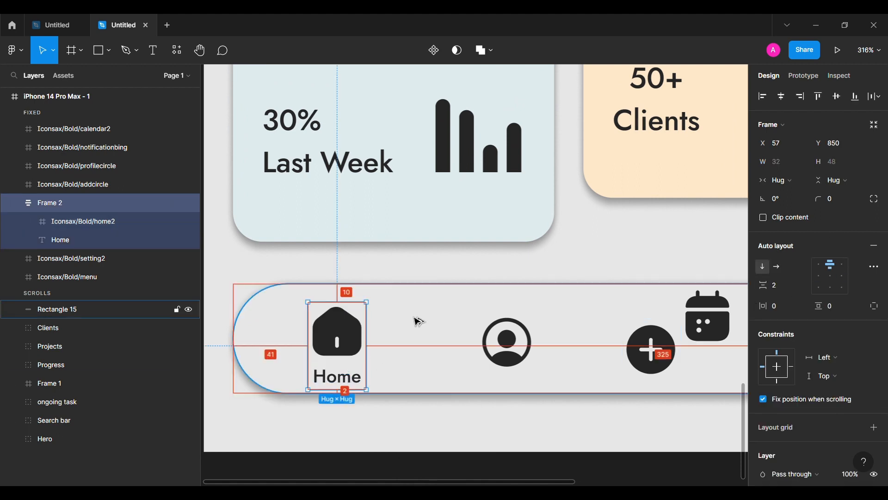
{"action": "key", "text": "Up"}
{"action": "key", "text": "Up"}
{"action": "key", "text": "Up"}
{"action": "key", "text": "Up"}
{"action": "scroll", "coordinate": [419, 322], "scroll_direction": "left", "scroll_amount": 1}
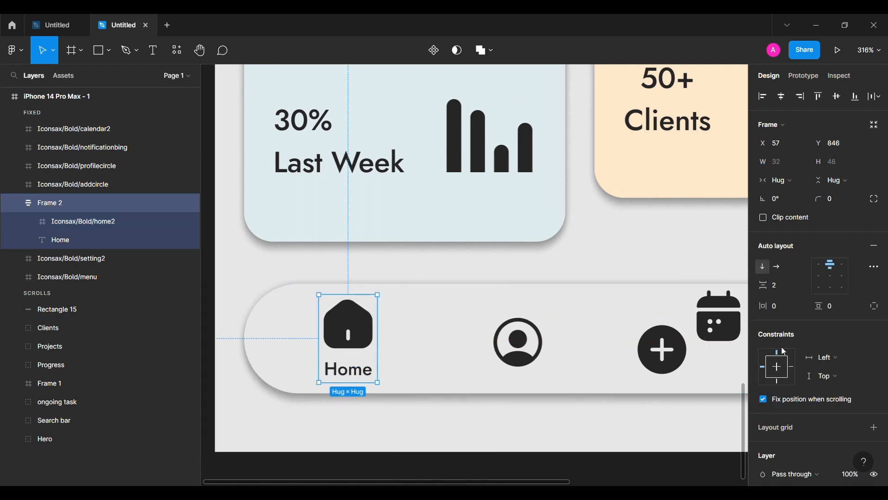
Set the Home auto layout's padding to 8 horizontal and 4 vertical, and move it up to Y 842.
{"action": "key", "text": "Return"}
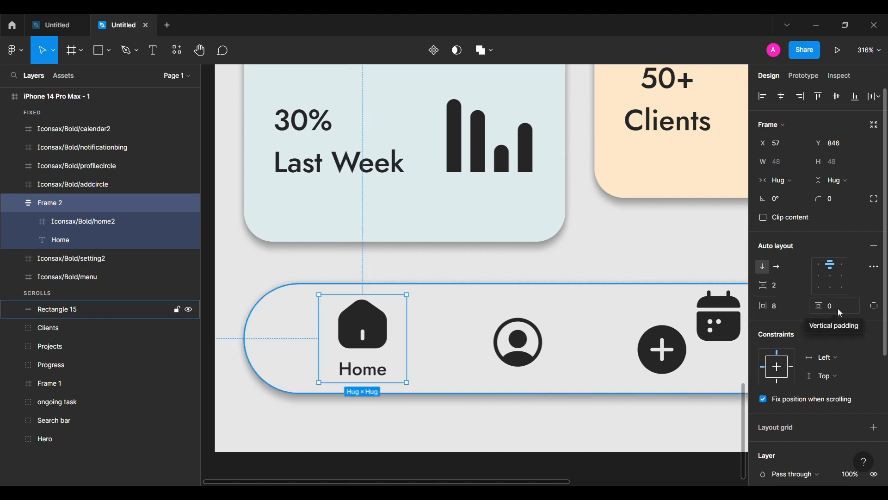
{"action": "left_click", "coordinate": [837, 308]}
{"action": "type", "text": "4"}
{"action": "key", "text": "Return"}
{"action": "key", "text": "Up"}
{"action": "key", "text": "Up"}
{"action": "key", "text": "Up"}
{"action": "key", "text": "Up"}
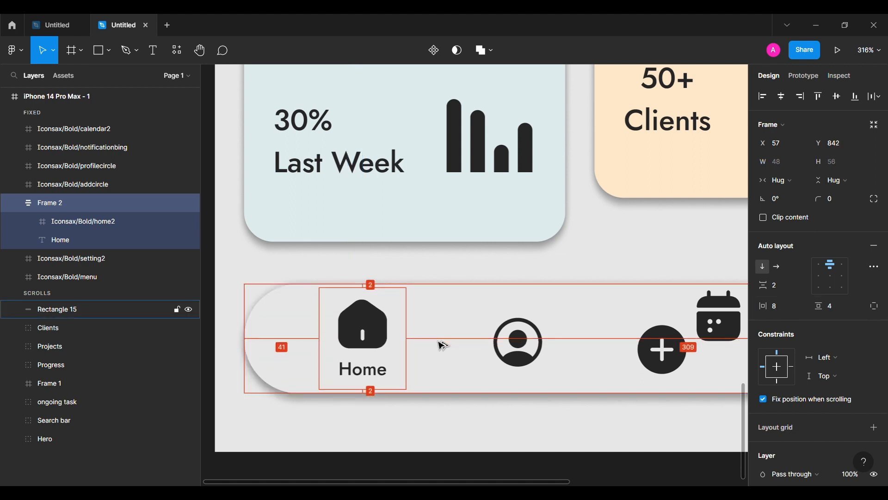
Move the Home item down to Y 844 and set its auto layout alignment to centre.
{"action": "key", "text": "Down"}
{"action": "key", "text": "Down"}
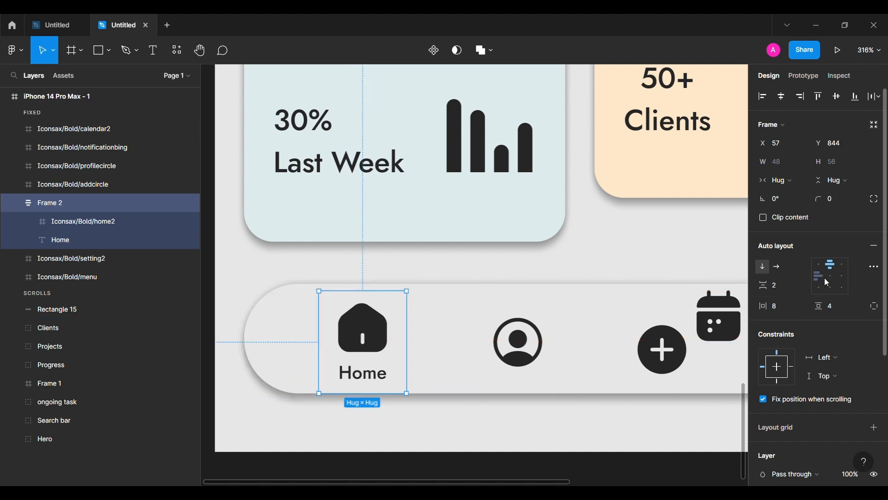
{"action": "key", "text": "alt+v"}
Duplicate the Home item beside the original and replace the copy's home icon with the profile circle icon.
{"action": "scroll", "coordinate": [544, 330], "scroll_direction": "right", "scroll_amount": 1}
{"action": "scroll", "coordinate": [484, 299], "scroll_direction": "down", "scroll_amount": 3}
{"action": "left_click", "coordinate": [491, 329]}
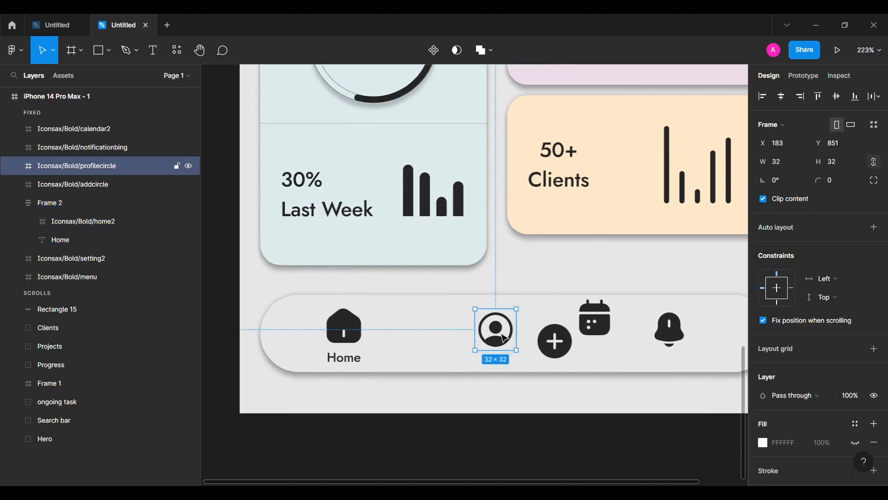
{"action": "left_click", "coordinate": [367, 348]}
{"action": "left_click_drag", "start_coordinate": [366, 348], "coordinate": [442, 348]}
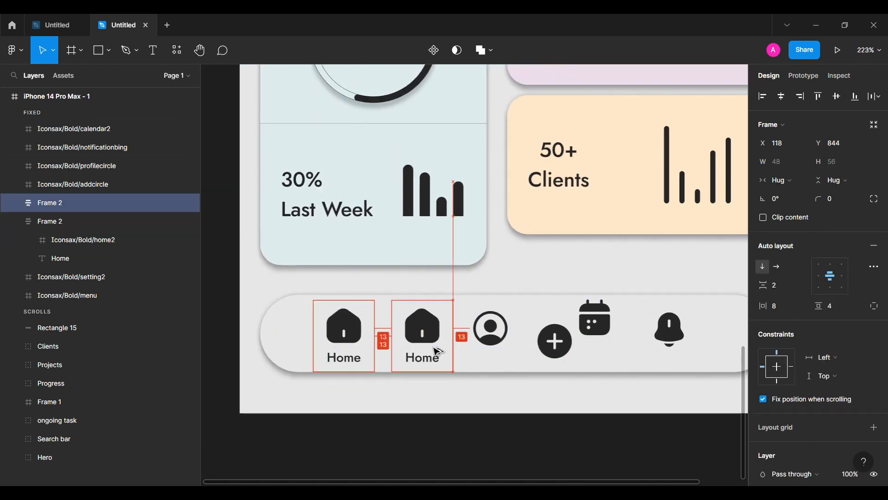
{"action": "left_click_drag", "start_coordinate": [491, 329], "coordinate": [422, 327]}
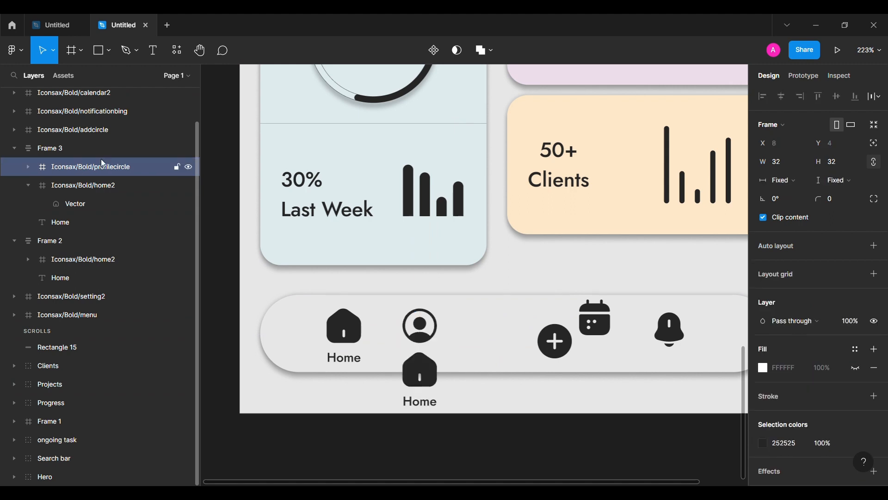
{"action": "left_click", "coordinate": [419, 363]}
{"action": "key", "text": "Delete"}
Change the duplicated item's label to Profile and collapse both item frames in the layer list.
{"action": "double_click", "coordinate": [421, 356]}
{"action": "double_click", "coordinate": [421, 358]}
{"action": "type", "text": "Profil"}
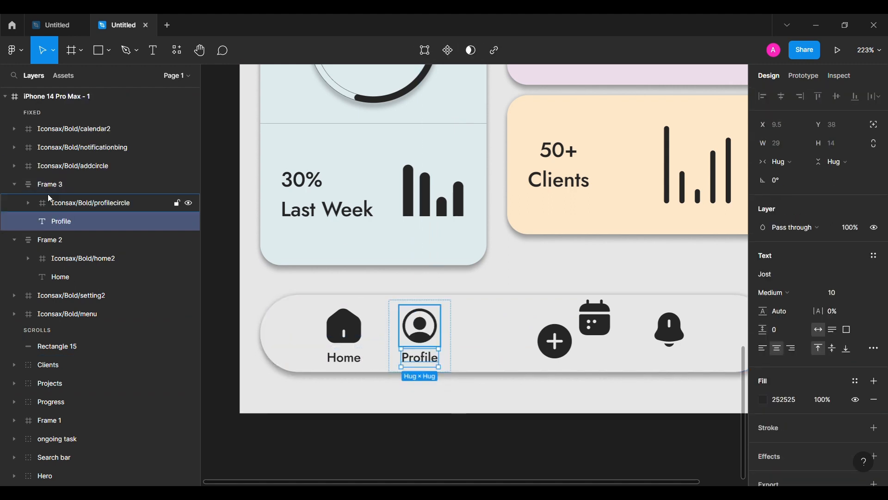
{"action": "left_click", "coordinate": [50, 187]}
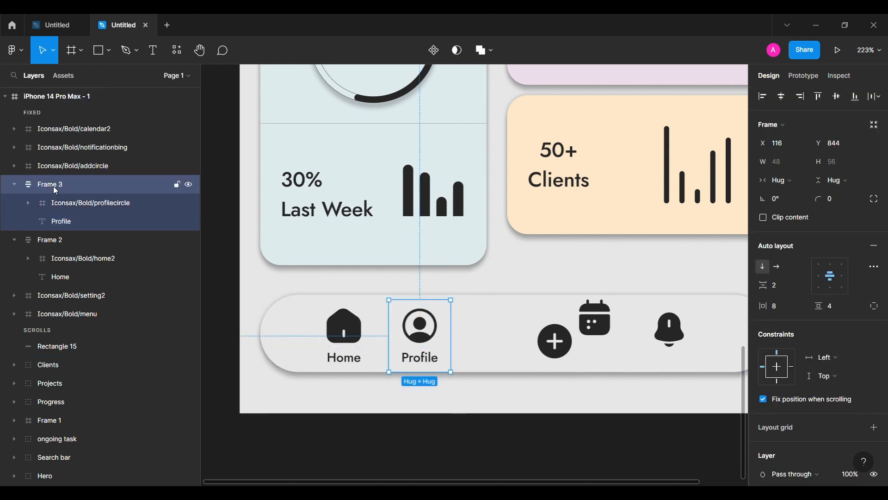
{"action": "scroll", "coordinate": [808, 306], "scroll_direction": "down", "scroll_amount": 2}
{"action": "left_click", "coordinate": [17, 186]}
{"action": "left_click", "coordinate": [14, 203]}
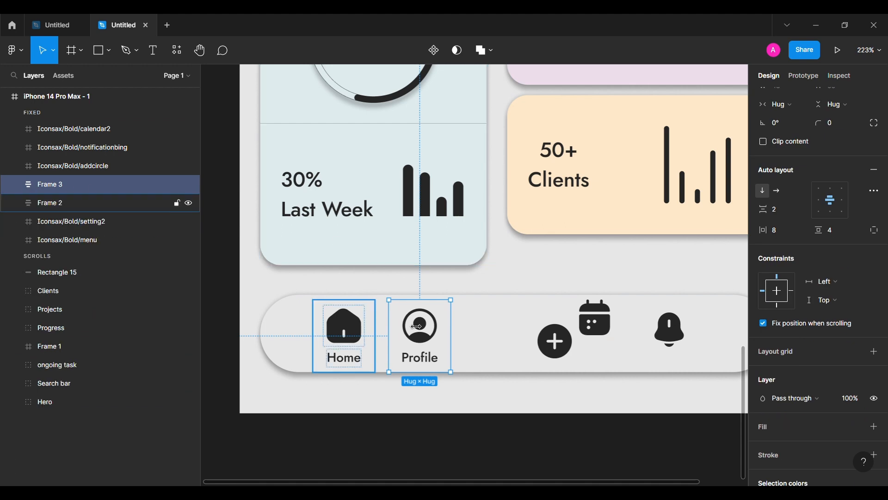
Place the add-circle icon next to the Profile item, vertically centred in the bar, and enlarge it to 48 × 48.
{"action": "scroll", "coordinate": [486, 341], "scroll_direction": "right", "scroll_amount": 2}
{"action": "left_click", "coordinate": [505, 343]}
{"action": "left_click_drag", "start_coordinate": [506, 344], "coordinate": [455, 341]}
{"action": "key", "text": "ctrl+z"}
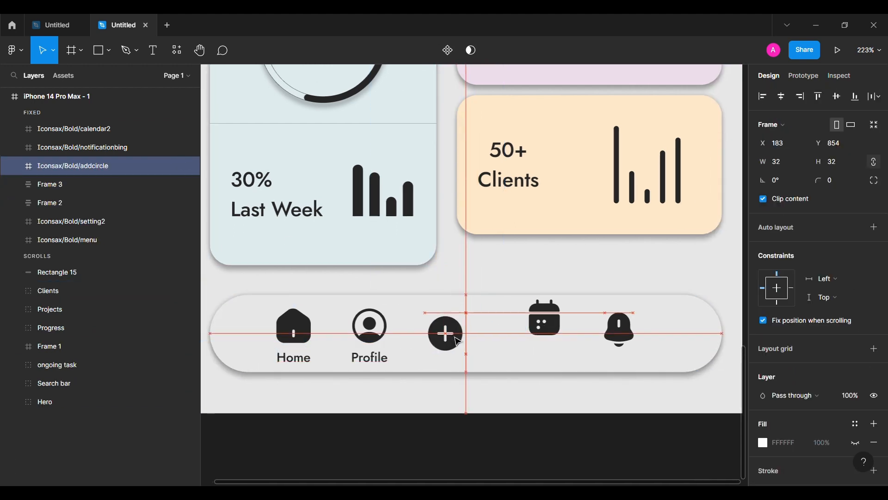
{"action": "left_click", "coordinate": [847, 162]}
{"action": "type", "text": "48"}
{"action": "key", "text": "Return"}
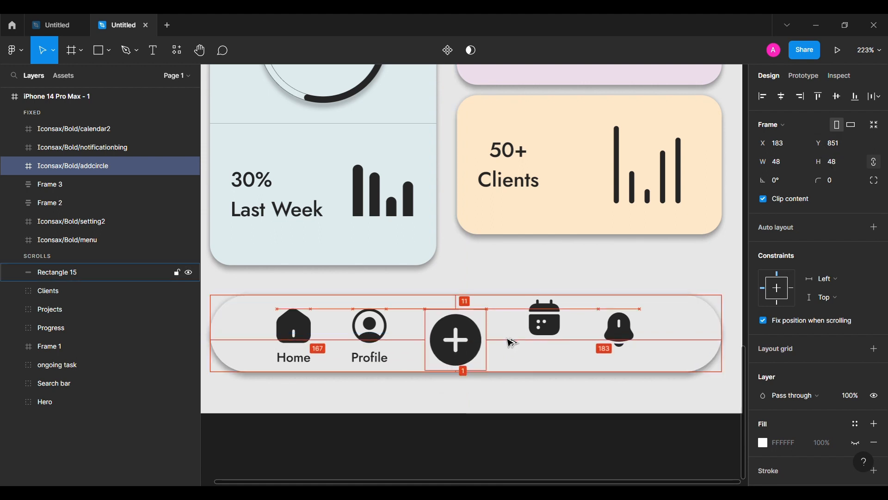
{"action": "scroll", "coordinate": [511, 343], "scroll_direction": "right", "scroll_amount": 2}
{"action": "scroll", "coordinate": [511, 343], "scroll_direction": "right", "scroll_amount": 1}
Duplicate the Profile item on the other side of the add icon and replace the copy's icon with the calendar icon.
{"action": "left_click", "coordinate": [326, 334]}
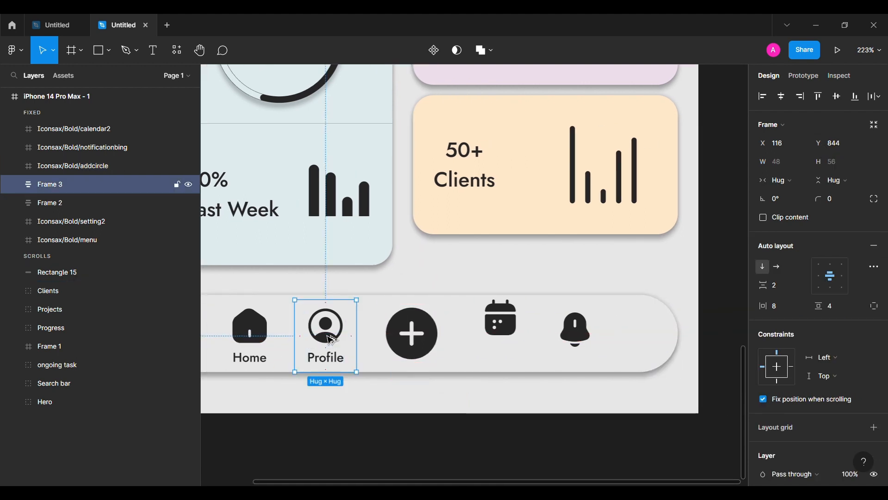
{"action": "left_click_drag", "start_coordinate": [326, 334], "coordinate": [500, 336]}
{"action": "left_click_drag", "start_coordinate": [143, 125], "coordinate": [118, 191]}
{"action": "left_click", "coordinate": [118, 205]}
{"action": "key", "text": "Delete"}
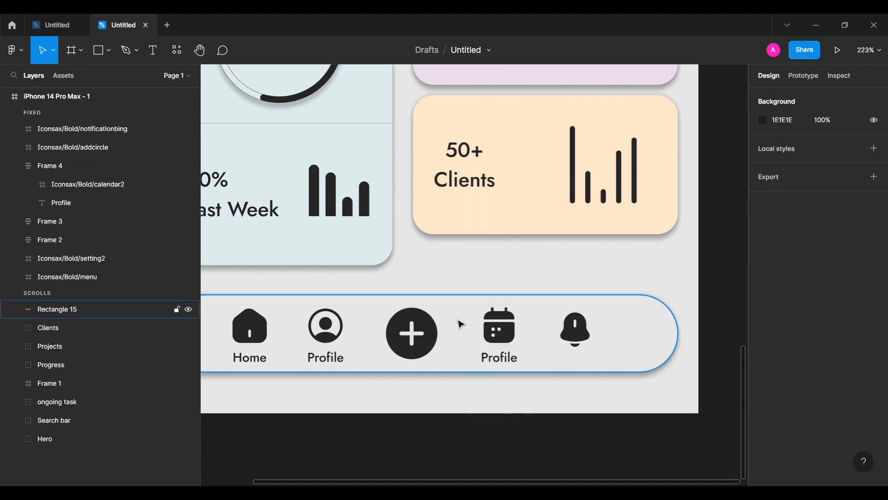
Change the label under the calendar icon to Calender and collapse the item's frame.
{"action": "left_click", "coordinate": [513, 367]}
{"action": "double_click", "coordinate": [511, 366]}
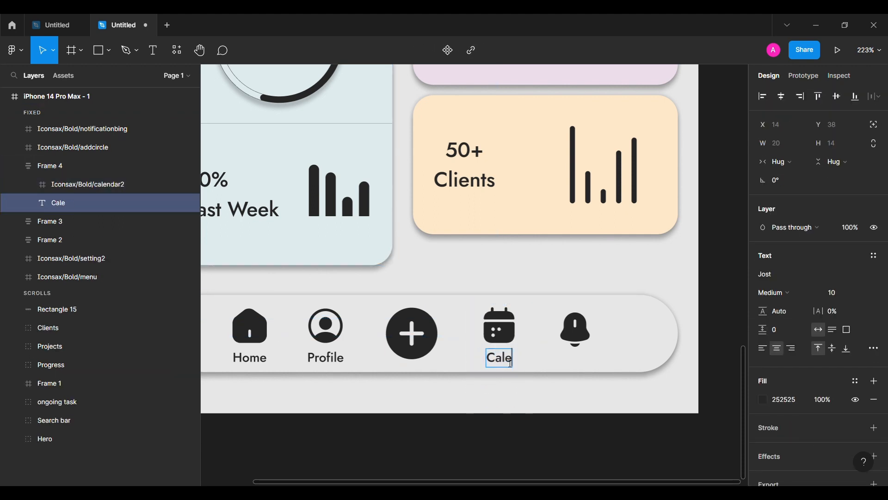
{"action": "left_click", "coordinate": [29, 167]}
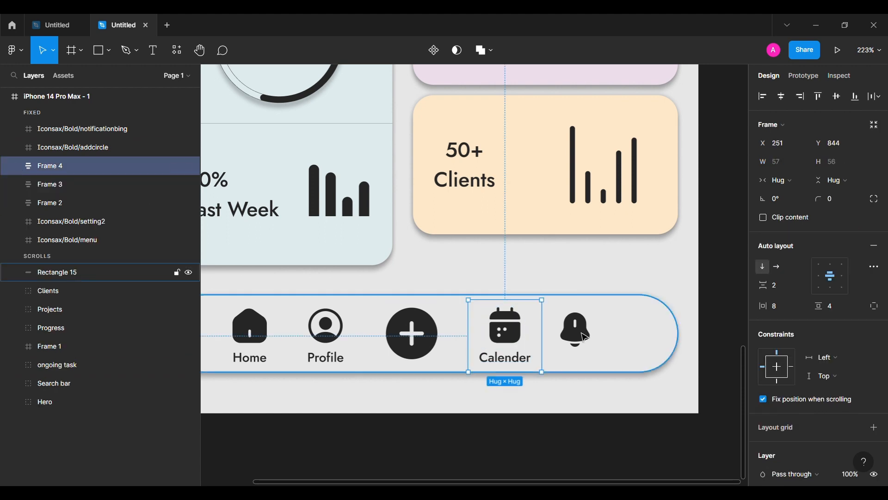
Duplicate the Calender item towards the bar's end and replace the copy's icon with the notification bell icon.
{"action": "left_click_drag", "start_coordinate": [498, 337], "coordinate": [596, 337], "text": "alt"}
{"action": "left_click_drag", "start_coordinate": [129, 128], "coordinate": [93, 166]}
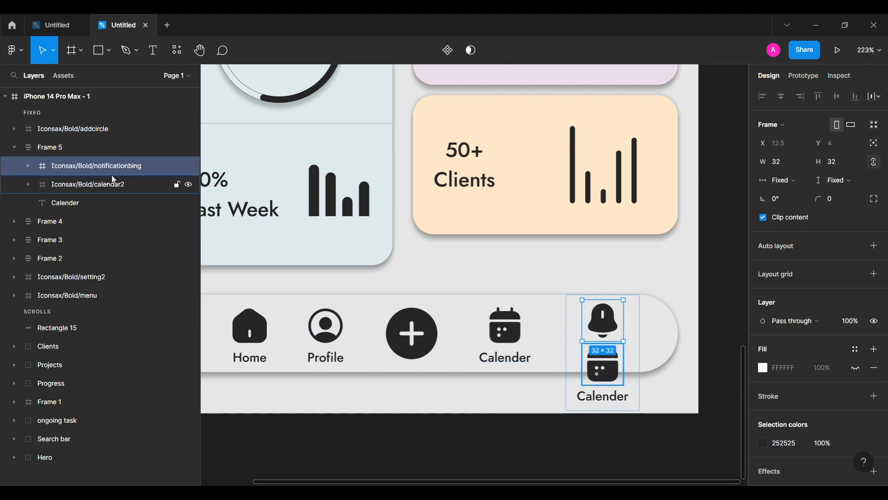
{"action": "left_click", "coordinate": [107, 182]}
{"action": "key", "text": "Delete"}
Change the label under the bell icon to Alert and collapse the item's frame.
{"action": "left_click", "coordinate": [61, 184]}
{"action": "double_click", "coordinate": [617, 364]}
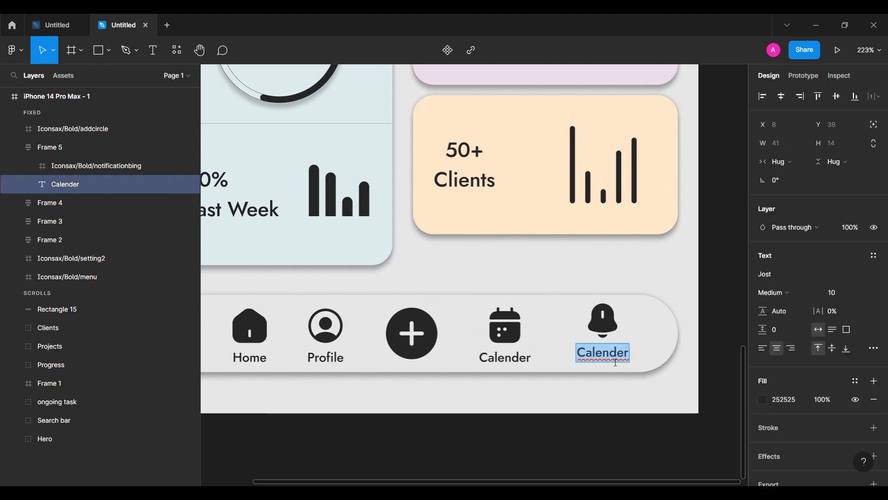
{"action": "type", "text": "Alert"}
{"action": "left_click", "coordinate": [590, 394]}
{"action": "left_click", "coordinate": [19, 147]}
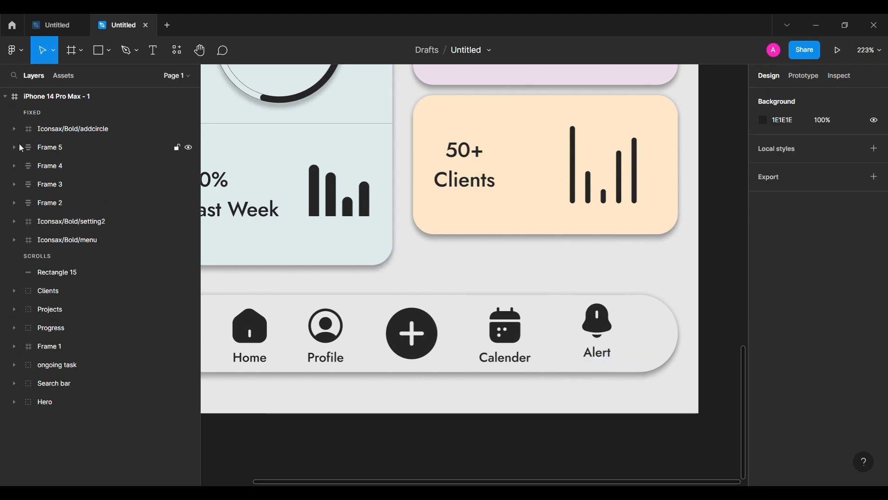
Line up the Alert item with the others, space all five items 19 apart, and centre them in the bar.
{"action": "left_click", "coordinate": [47, 147]}
{"action": "left_click_drag", "start_coordinate": [659, 322], "coordinate": [324, 360]}
{"action": "scroll", "coordinate": [694, 357], "scroll_direction": "right", "scroll_amount": 2}
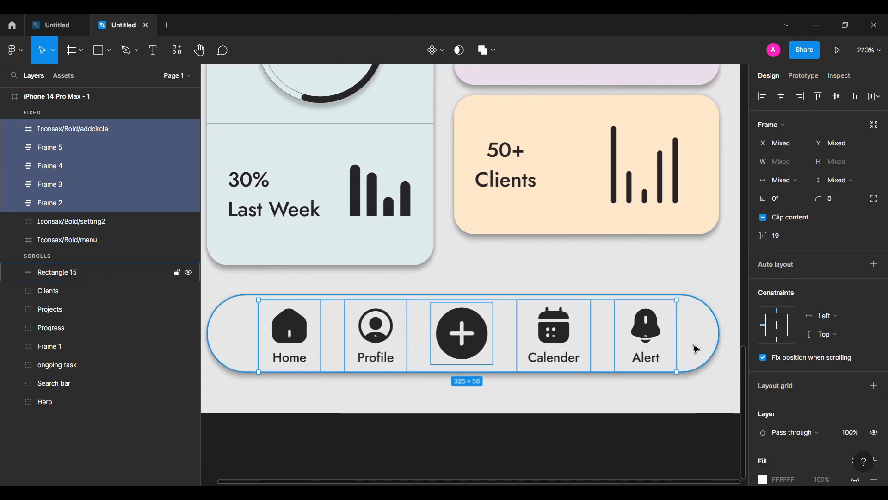
{"action": "key", "text": "alt"}
{"action": "scroll", "coordinate": [588, 377], "scroll_direction": "down", "scroll_amount": 2}
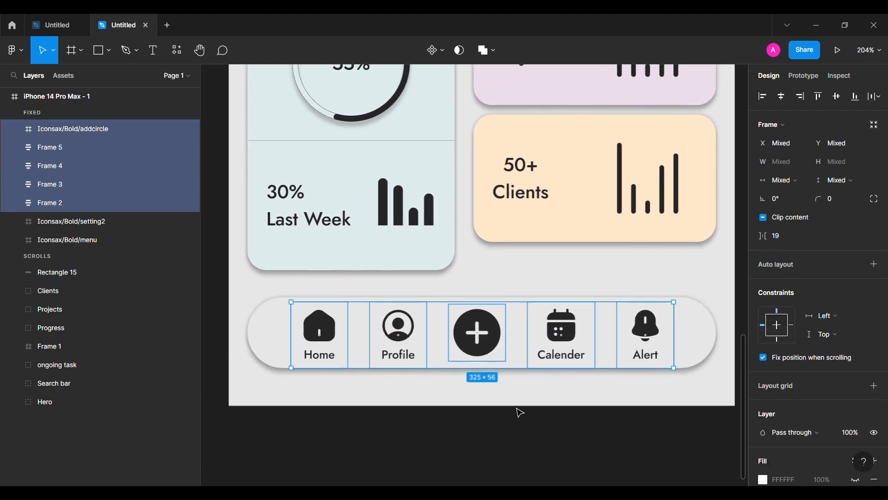
{"action": "left_click", "coordinate": [470, 449]}
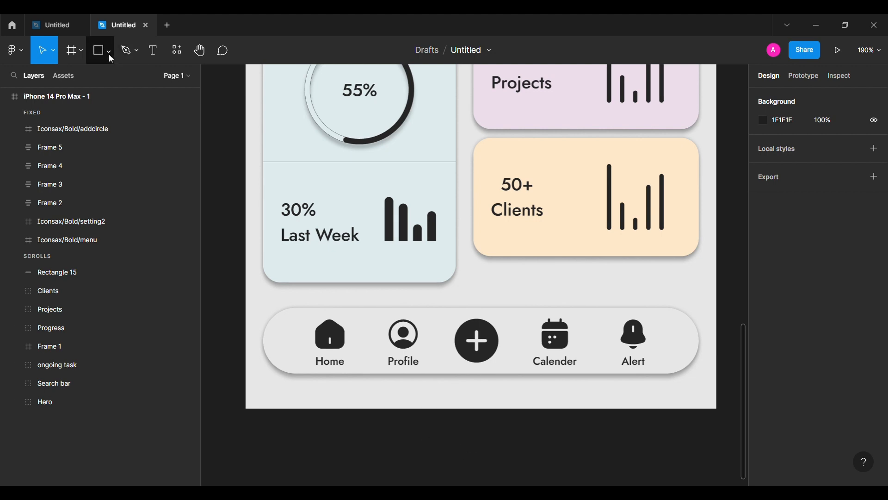
Group the five navigation items with the bar's background rectangle and name the group navbar.
{"action": "left_click", "coordinate": [54, 203]}
{"action": "left_click", "coordinate": [102, 129], "text": "shift"}
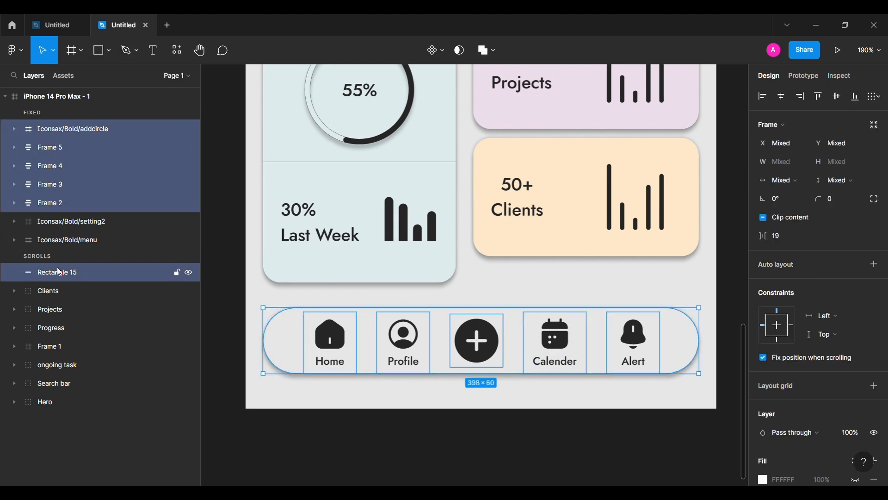
{"action": "key", "text": "ctrl+g"}
{"action": "double_click", "coordinate": [59, 131]}
{"action": "type", "text": "navbar"}
{"action": "key", "text": "Return"}
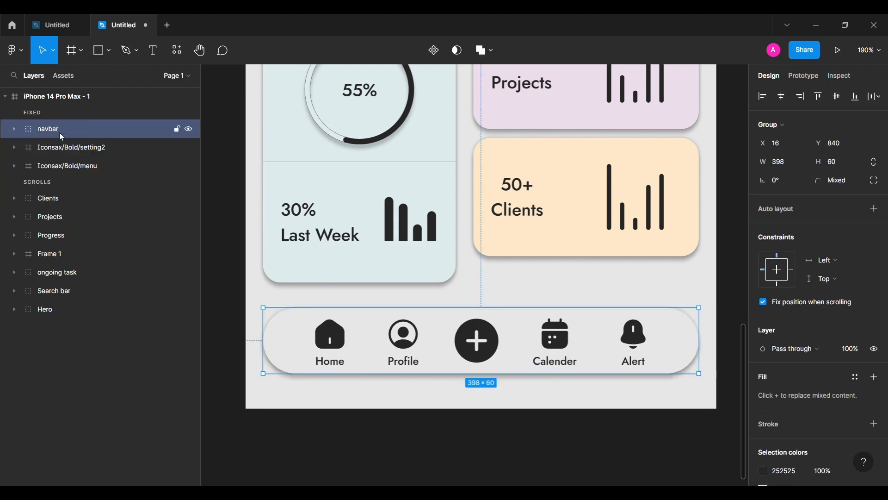
Draw a thin indicator rectangle of about 47 × 3 above the home icon and put it inside the navbar group.
{"action": "left_click", "coordinate": [15, 130]}
{"action": "left_click", "coordinate": [102, 57]}
{"action": "scroll", "coordinate": [324, 343], "scroll_direction": "up", "scroll_amount": 3}
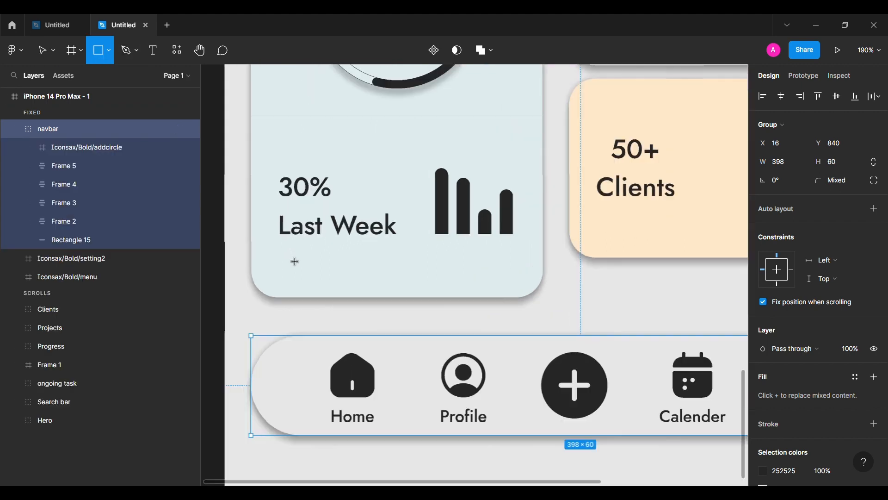
{"action": "left_click_drag", "start_coordinate": [321, 343], "coordinate": [403, 346]}
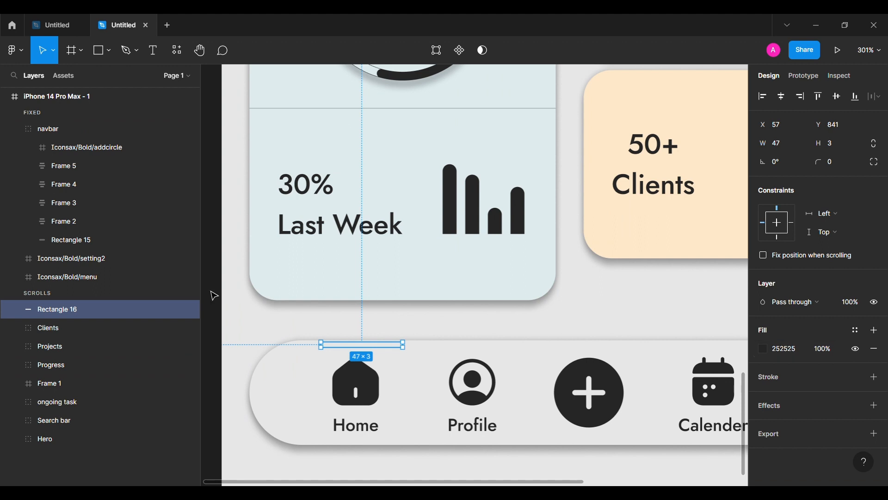
{"action": "left_click_drag", "start_coordinate": [129, 163], "coordinate": [138, 136]}
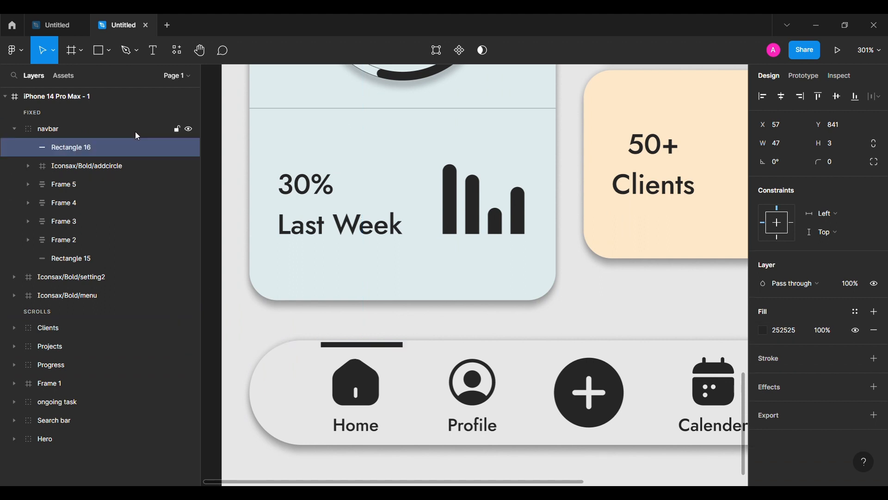
Round only the two bottom corners of the indicator rectangle with a radius of 4.
{"action": "left_click", "coordinate": [877, 163]}
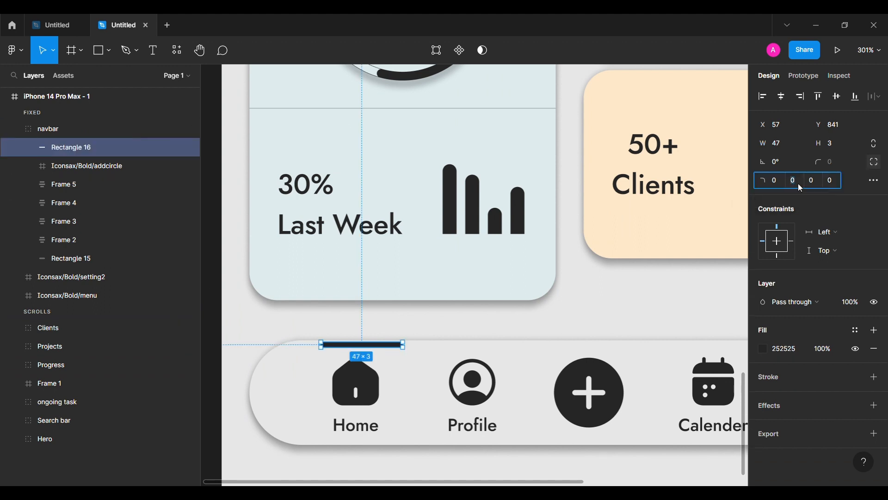
{"action": "type", "text": "4"}
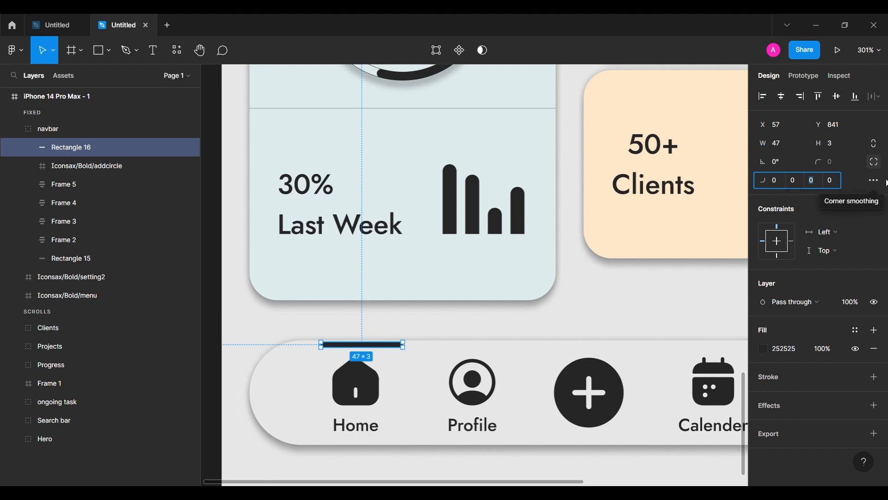
{"action": "key", "text": "Return"}
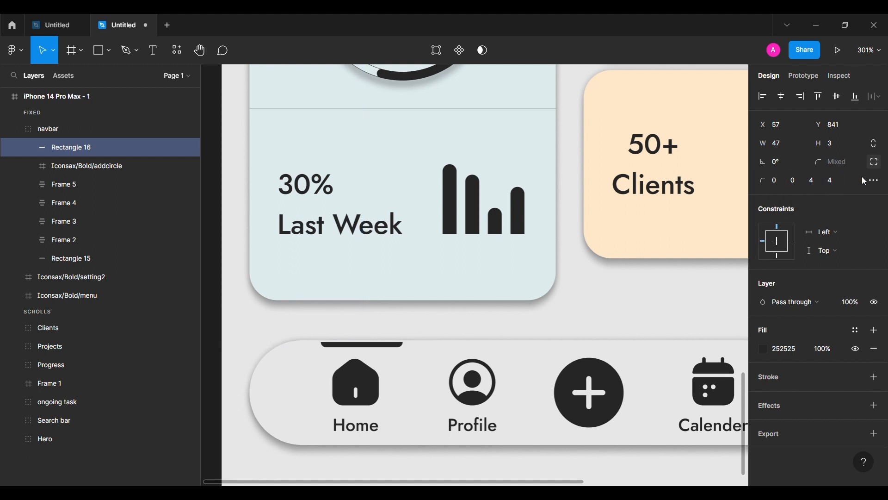
{"action": "left_click", "coordinate": [218, 353]}
Nudge the indicator rectangle left to X 53 so it sits over the Home item.
{"action": "scroll", "coordinate": [218, 353], "scroll_direction": "down", "scroll_amount": 2}
{"action": "left_click", "coordinate": [72, 147]}
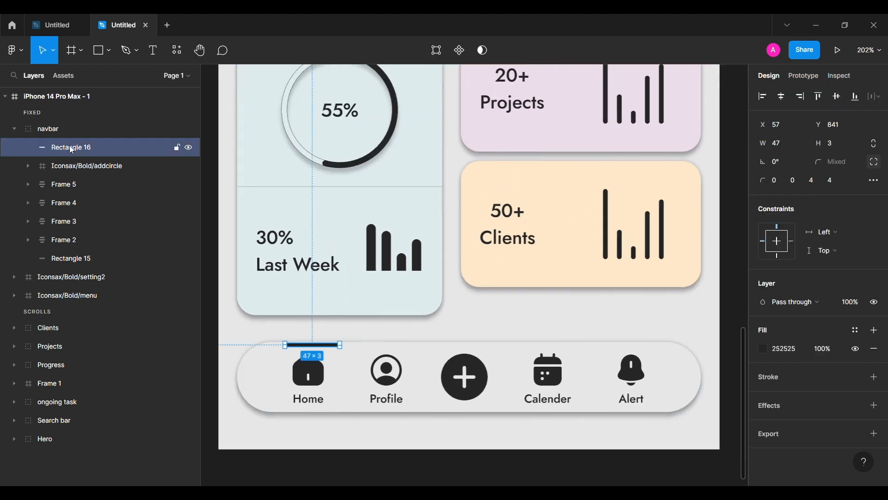
{"action": "key", "text": "Left"}
{"action": "key", "text": "Left"}
{"action": "key", "text": "Left"}
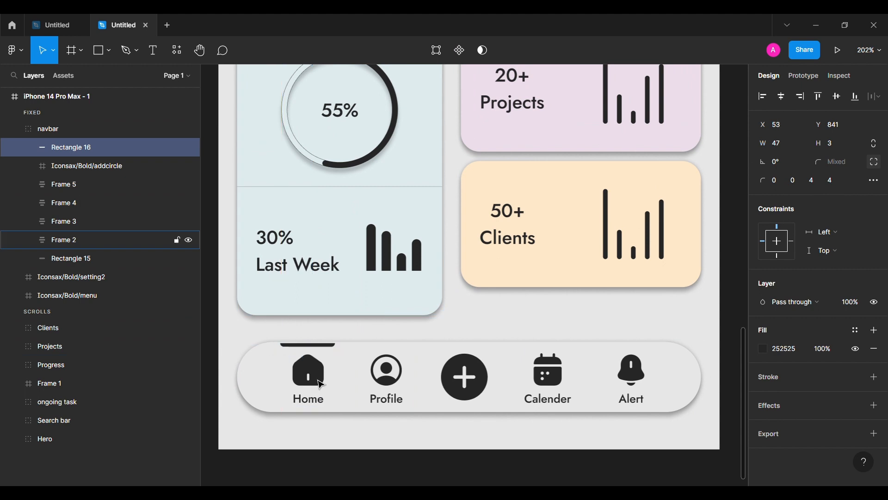
Compare the indicator rectangle with the Home item and widen it slightly to match the item's width.
{"action": "left_click", "coordinate": [86, 151], "text": "shift"}
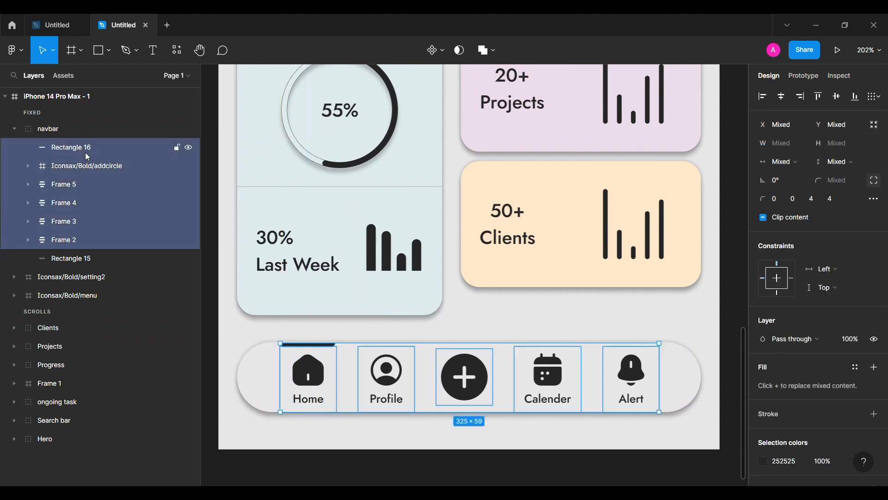
{"action": "left_click", "coordinate": [85, 152]}
{"action": "left_click", "coordinate": [63, 262], "text": "shift"}
{"action": "left_click", "coordinate": [123, 152]}
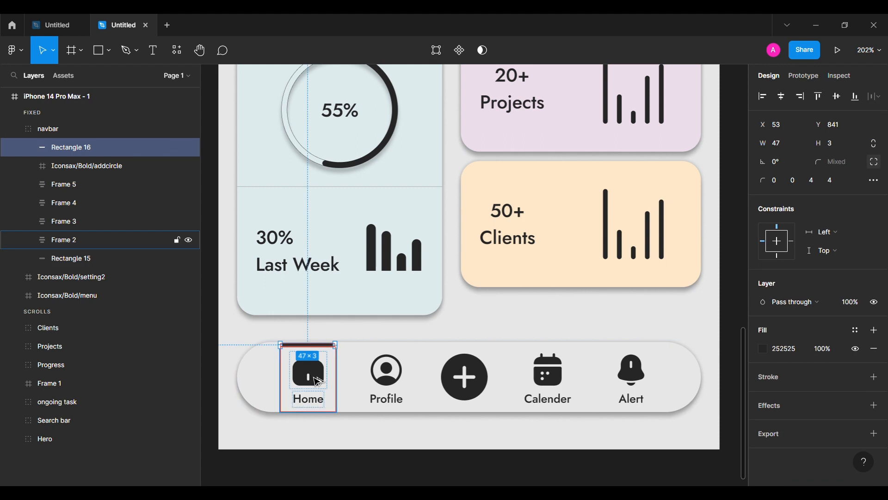
{"action": "left_click", "coordinate": [90, 245]}
{"action": "left_click", "coordinate": [309, 344]}
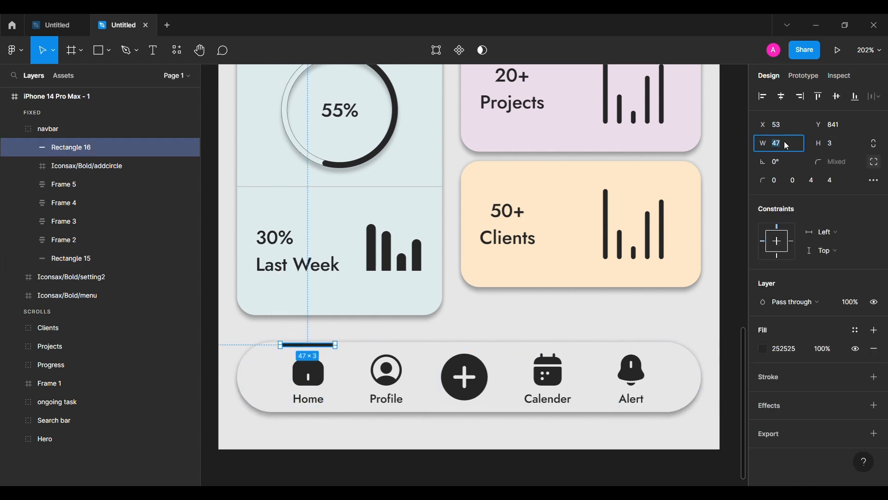
{"action": "left_click", "coordinate": [208, 349]}
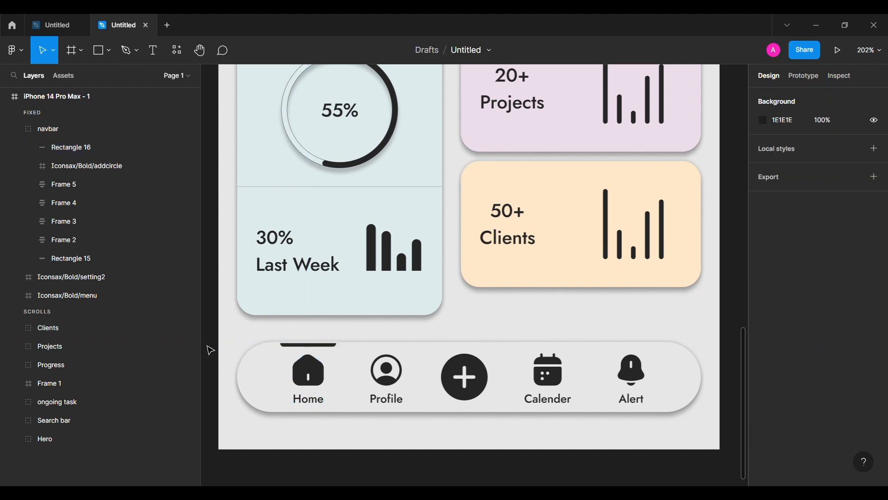
Collapse the navbar group and rename the iPhone 14 Pro Max frame to Home.
{"action": "left_click", "coordinate": [19, 130]}
{"action": "scroll", "coordinate": [212, 296], "scroll_direction": "down", "scroll_amount": 2}
{"action": "scroll", "coordinate": [212, 296], "scroll_direction": "down", "scroll_amount": 5}
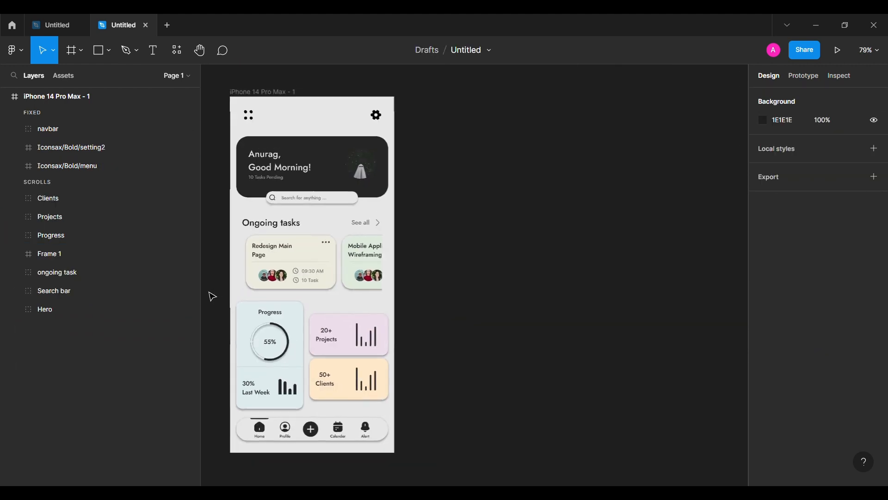
{"action": "left_click", "coordinate": [67, 98]}
{"action": "type", "text": "Home"}
{"action": "key", "text": "Return"}
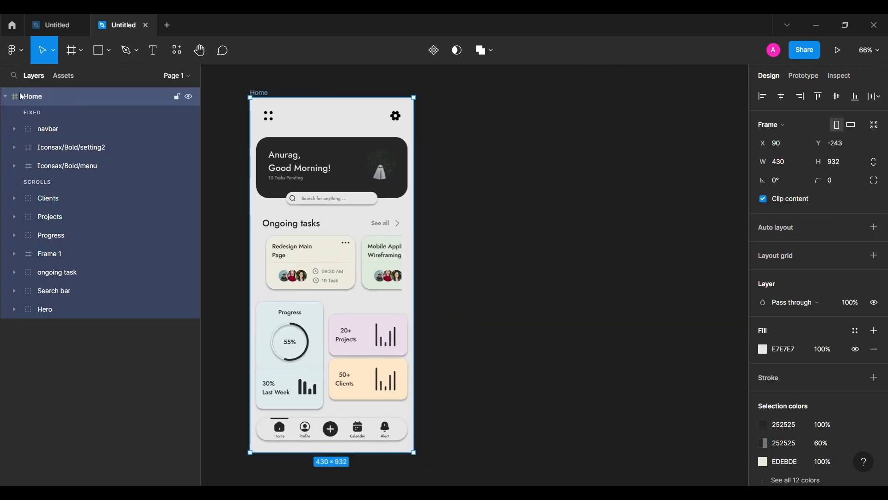
Duplicate the Home frame beside the original and rename the copy Calender.
{"action": "left_click", "coordinate": [5, 97]}
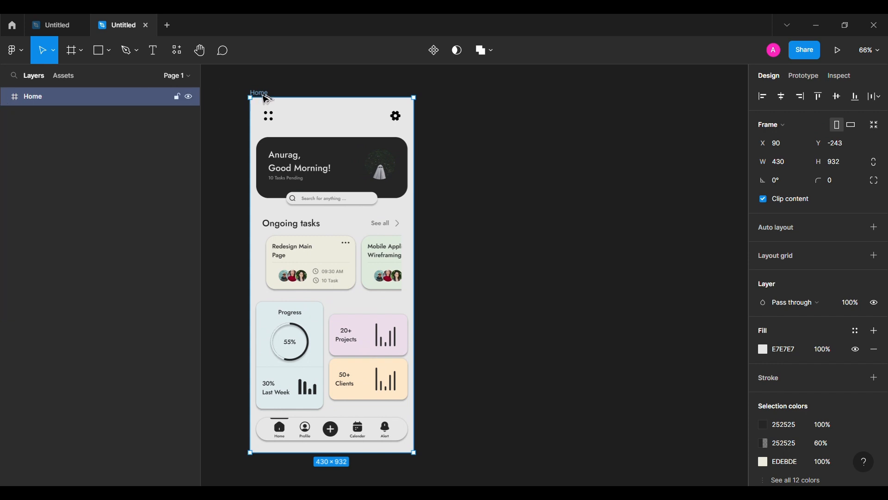
{"action": "left_click_drag", "start_coordinate": [266, 99], "coordinate": [477, 96], "text": "alt"}
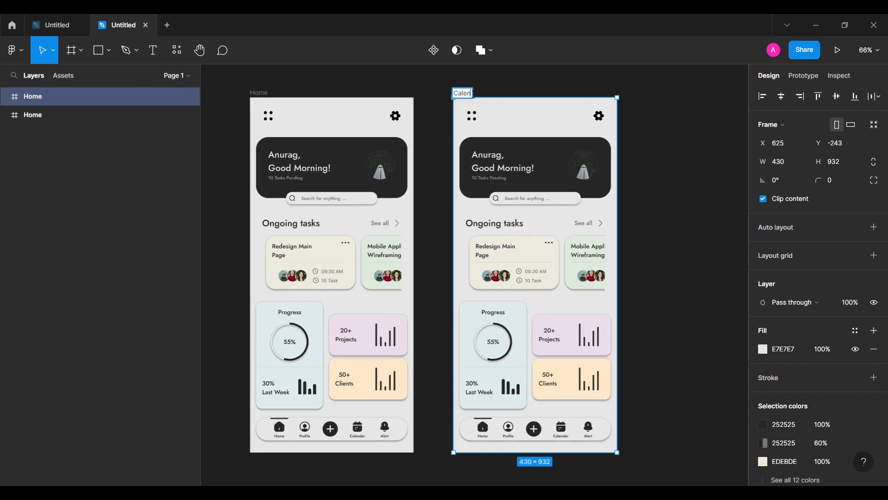
{"action": "key", "text": "Escape"}
Delete everything from the Calender frame except the navbar and the settings icon.
{"action": "left_click", "coordinate": [473, 116]}
{"action": "left_click", "coordinate": [518, 157], "text": "shift"}
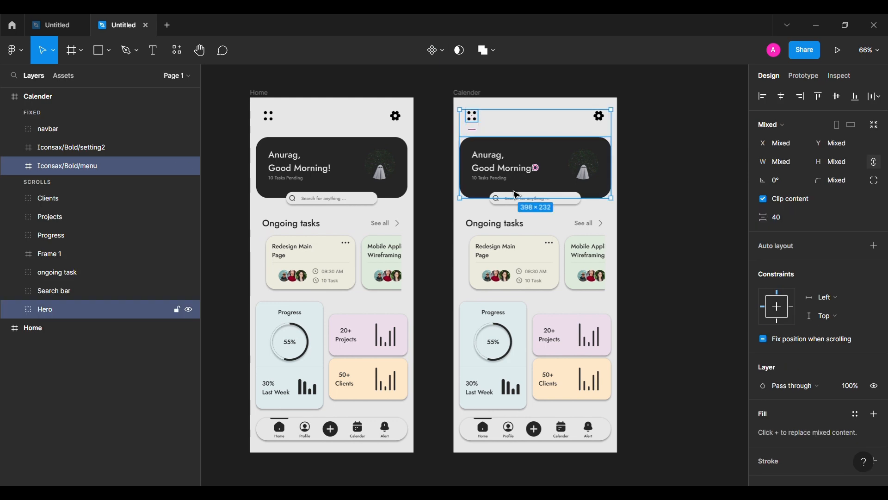
{"action": "left_click", "coordinate": [536, 198], "text": "shift"}
{"action": "left_click", "coordinate": [504, 231], "text": "shift"}
{"action": "left_click", "coordinate": [491, 352], "text": "shift"}
{"action": "left_click", "coordinate": [569, 341], "text": "shift"}
{"action": "left_click", "coordinate": [555, 377], "text": "shift"}
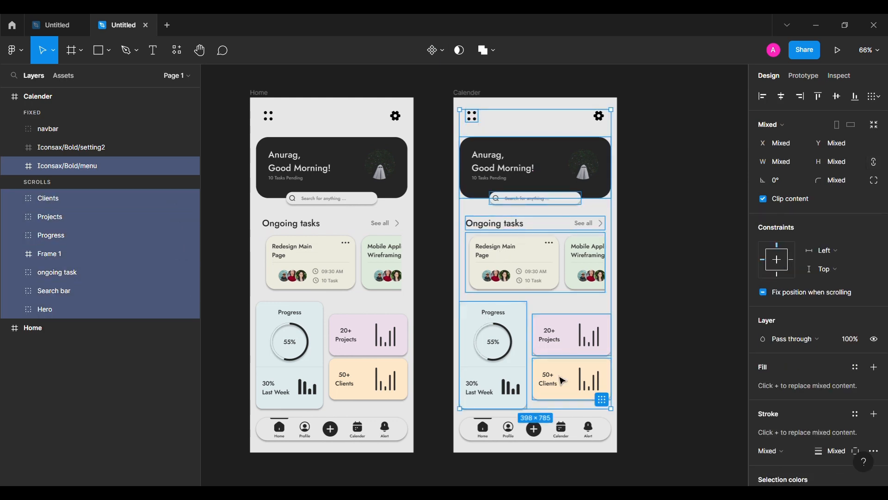
{"action": "key", "text": "Delete"}
Insert the linear arrowleft2 icon from the Iconsax plugin into the Calender frame.
{"action": "left_click", "coordinate": [14, 50]}
{"action": "left_click", "coordinate": [200, 222]}
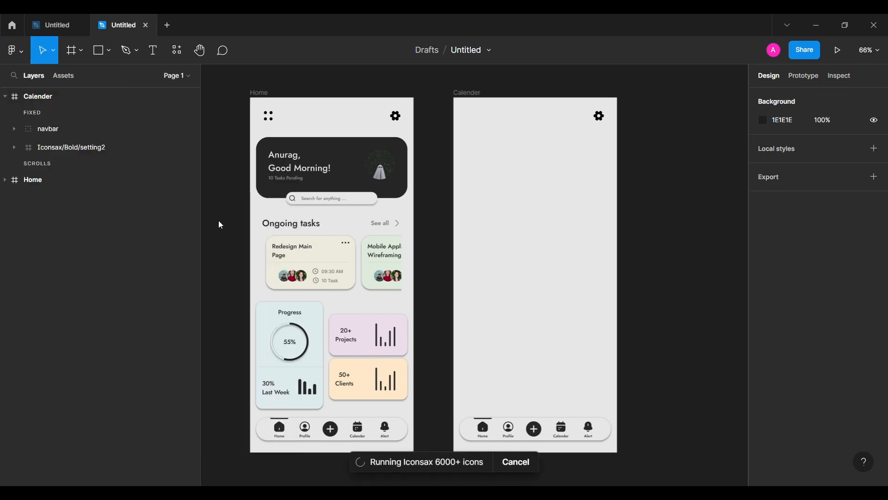
{"action": "left_click", "coordinate": [595, 385]}
{"action": "left_click", "coordinate": [733, 89]}
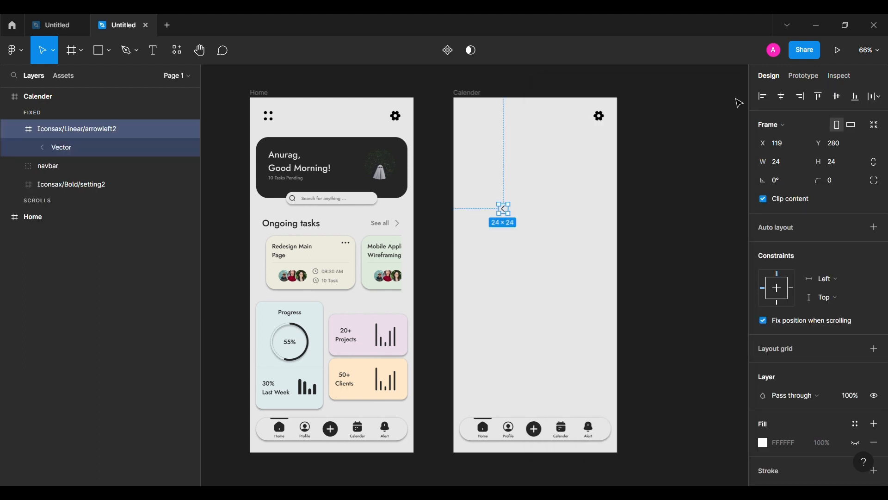
Apply auto layout to the back arrow icon with 8 horizontal and vertical padding and centred content.
{"action": "key", "text": "shift+a"}
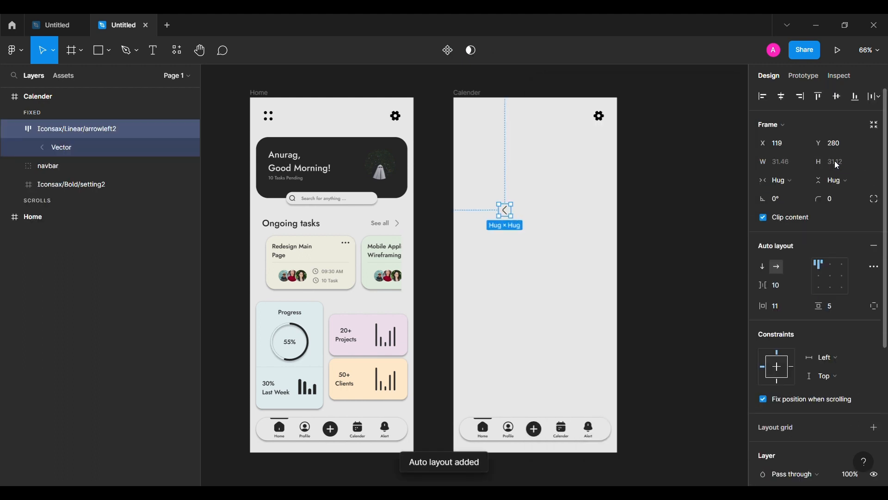
{"action": "left_click", "coordinate": [830, 306]}
{"action": "type", "text": "8"}
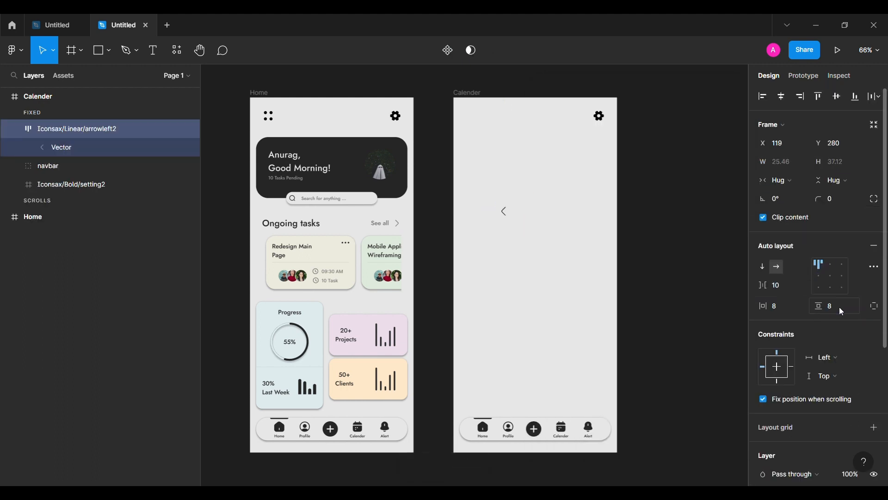
{"action": "left_click", "coordinate": [830, 276]}
Move the back arrow icon to X 32, Y 32 in the Calender frame's upper-left corner.
{"action": "left_click_drag", "start_coordinate": [513, 219], "coordinate": [470, 146]}
{"action": "left_click", "coordinate": [430, 167]}
{"action": "scroll", "coordinate": [433, 167], "scroll_direction": "up", "scroll_amount": 3}
{"action": "key", "text": "ctrl+z"}
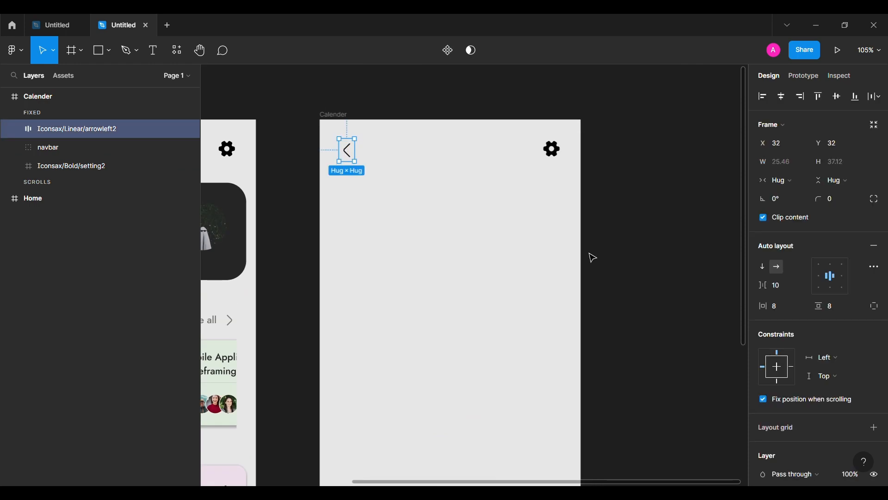
{"action": "key", "text": "Escape"}
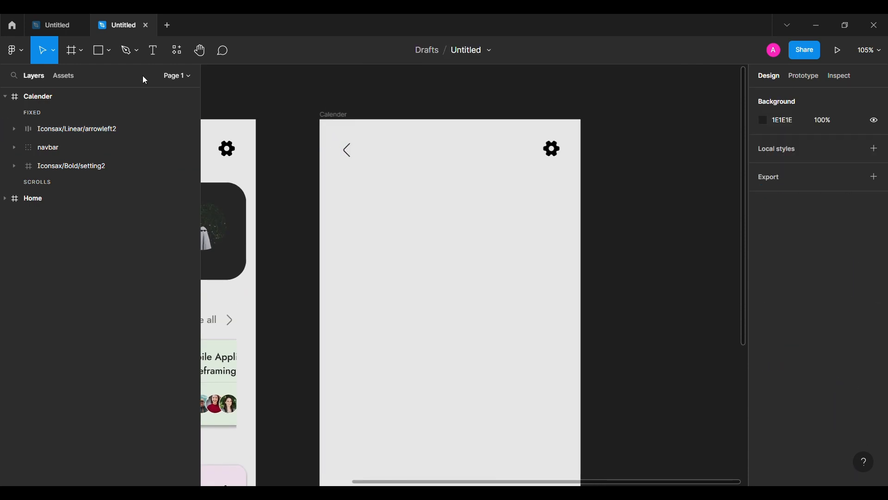
Add a "Today's Task" heading below the header icons in Jost Medium, size 32, with fill 252525.
{"action": "left_click", "coordinate": [153, 50]}
{"action": "left_click", "coordinate": [426, 212]}
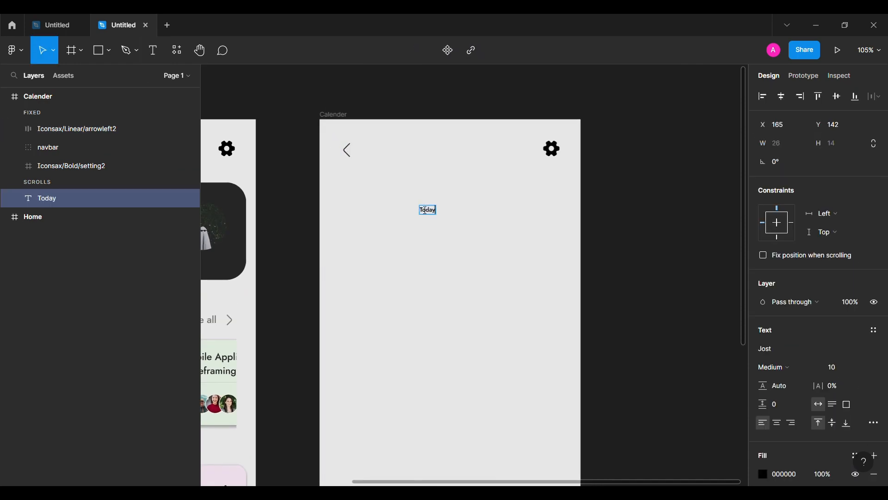
{"action": "key", "text": "Escape"}
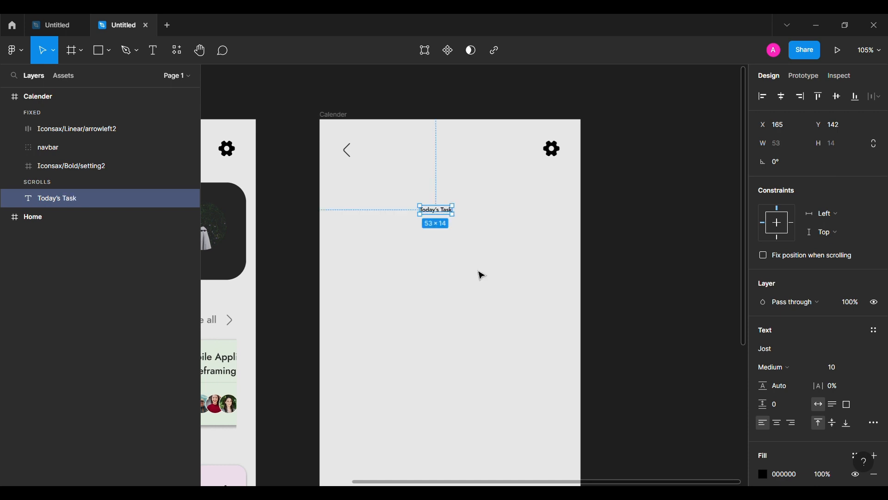
{"action": "left_click", "coordinate": [837, 367]}
{"action": "type", "text": "32"}
{"action": "key", "text": "Return"}
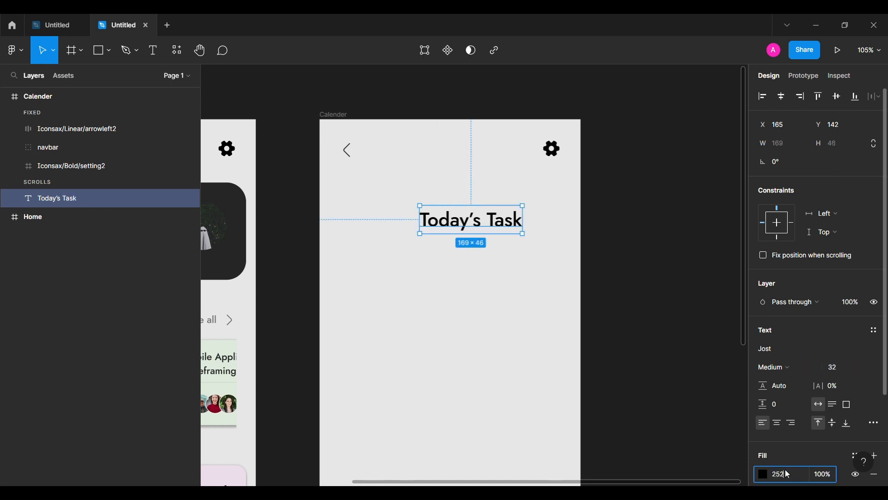
Centre the Today's Task heading horizontally and raise it to Y 96, 32 px below the settings icon.
{"action": "left_click_drag", "start_coordinate": [472, 220], "coordinate": [451, 215]}
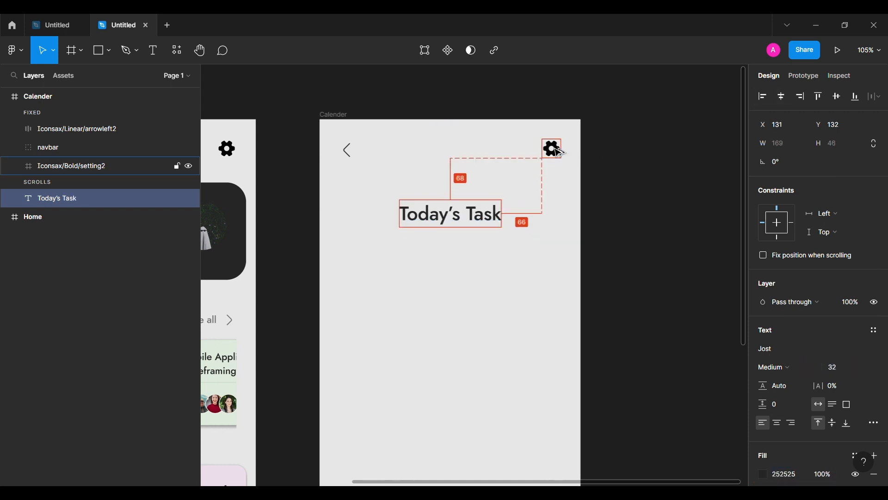
{"action": "key", "text": "shift+Up"}
{"action": "key", "text": "shift+Up"}
{"action": "key", "text": "shift+Up"}
{"action": "key", "text": "Up"}
{"action": "key", "text": "Up"}
{"action": "key", "text": "Up"}
{"action": "key", "text": "Up"}
{"action": "key", "text": "Up"}
{"action": "key", "text": "Up"}
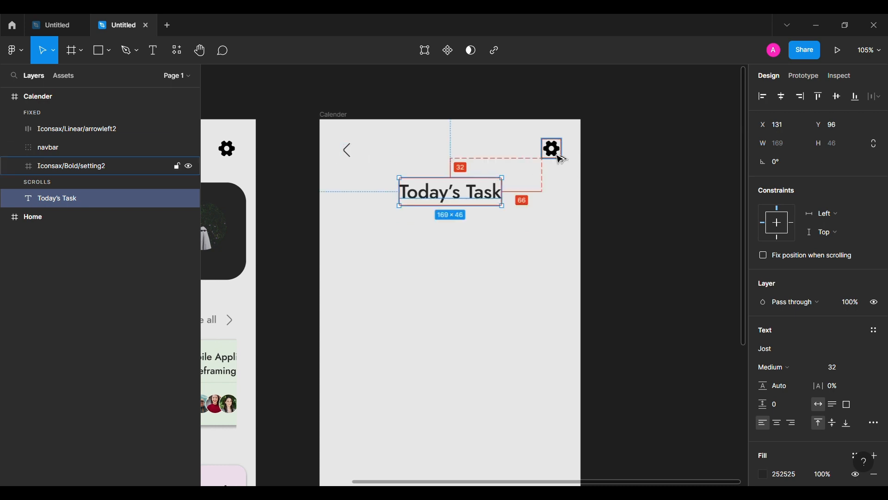
Align the back arrow and settings icons on their vertical centres and nudge the Today's Task heading down slightly.
{"action": "left_click", "coordinate": [562, 160]}
{"action": "left_click", "coordinate": [348, 151], "text": "shift"}
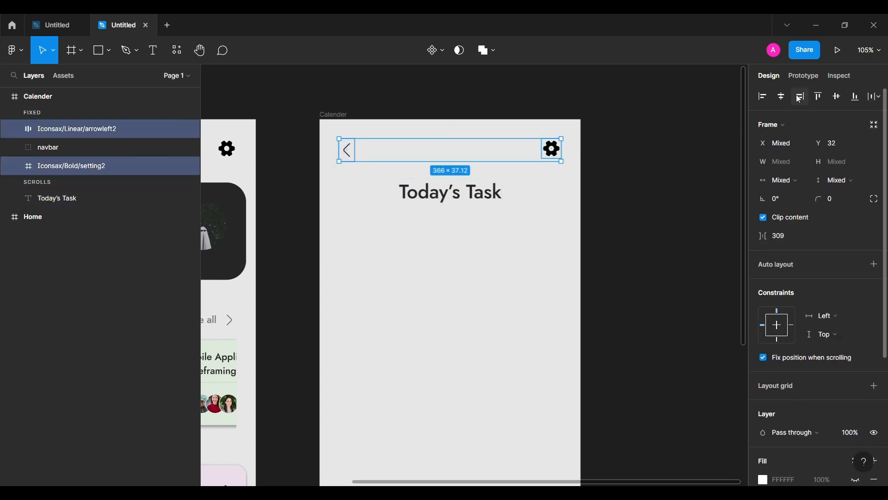
{"action": "left_click", "coordinate": [839, 98]}
{"action": "left_click", "coordinate": [479, 200]}
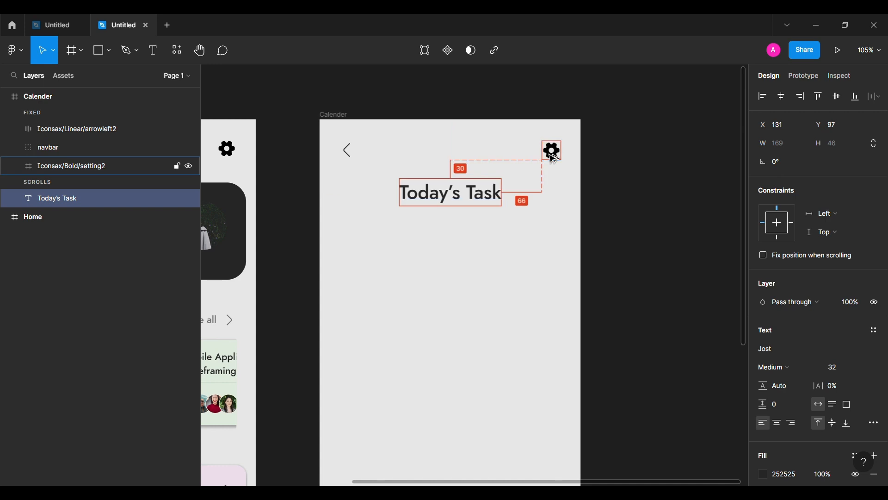
{"action": "left_click", "coordinate": [628, 234]}
Add the text "January 13" below the Today's Task heading.
{"action": "scroll", "coordinate": [629, 234], "scroll_direction": "left", "scroll_amount": 3}
{"action": "scroll", "coordinate": [629, 234], "scroll_direction": "down", "scroll_amount": 1}
{"action": "key", "text": "t"}
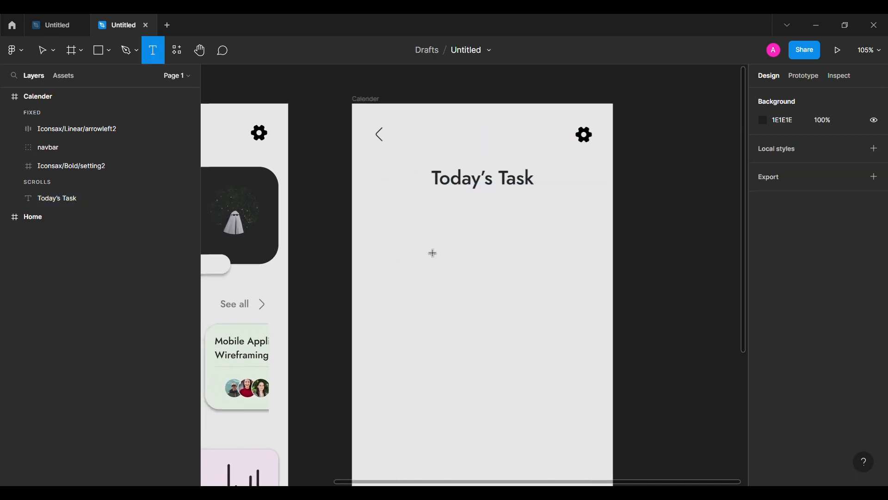
{"action": "left_click", "coordinate": [426, 254]}
{"action": "type", "text": "January 13"}
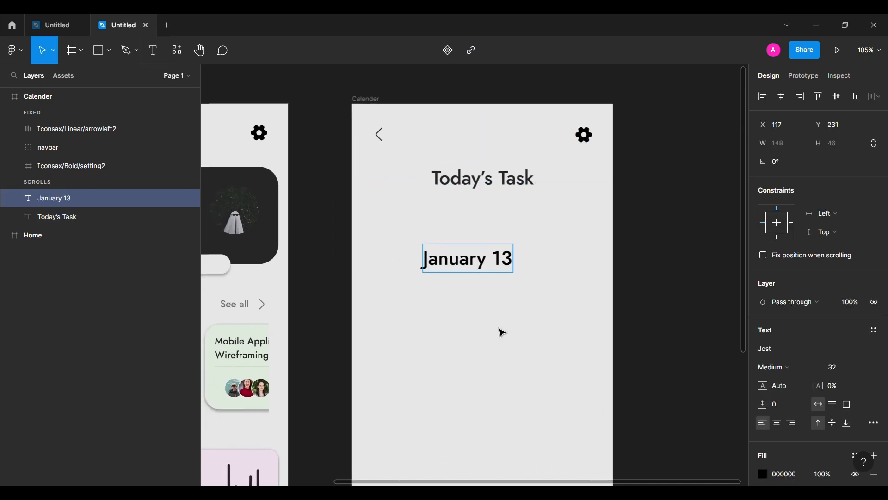
{"action": "key", "text": "Escape"}
Set the January 13 text to size 24 with fill 252525.
{"action": "left_click", "coordinate": [852, 378]}
{"action": "type", "text": "24"}
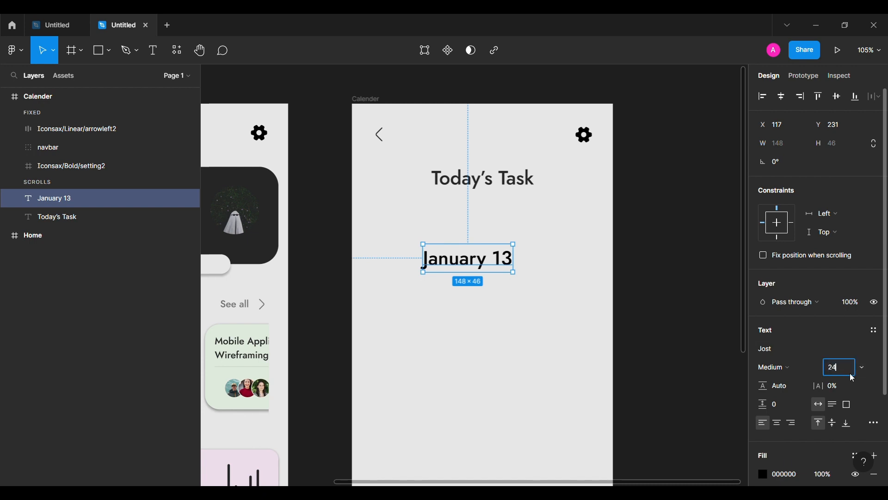
{"action": "key", "text": "Return"}
{"action": "left_click", "coordinate": [786, 473]}
{"action": "type", "text": "252525"}
{"action": "key", "text": "Return"}
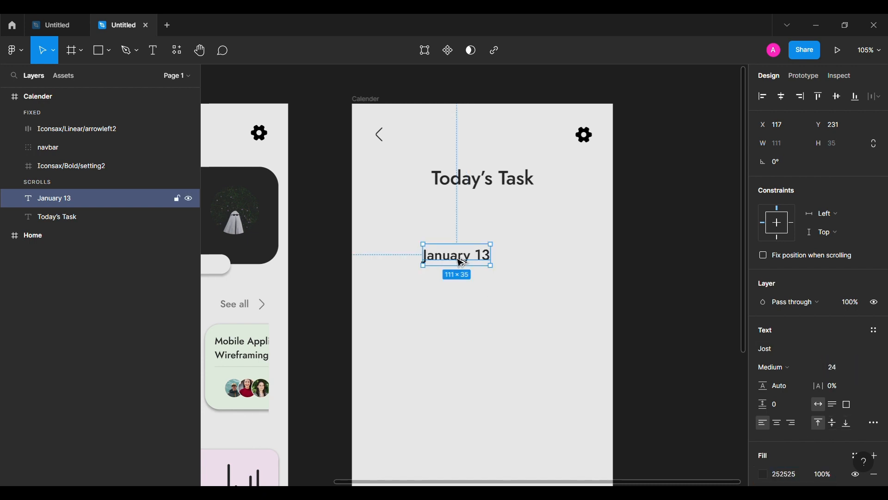
Duplicate the January 13 text directly below, reword it "10 Task today" and style it at size 12 with 60% fill opacity.
{"action": "left_click_drag", "start_coordinate": [461, 262], "coordinate": [461, 281]}
{"action": "double_click", "coordinate": [461, 281]}
{"action": "type", "text": "10 Task today"}
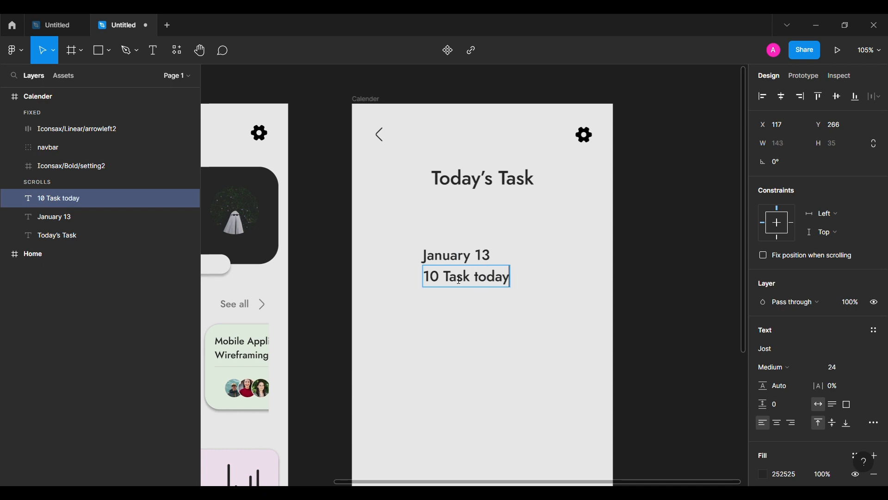
{"action": "key", "text": "Escape"}
{"action": "left_click", "coordinate": [838, 366]}
{"action": "type", "text": "12"}
{"action": "key", "text": "Return"}
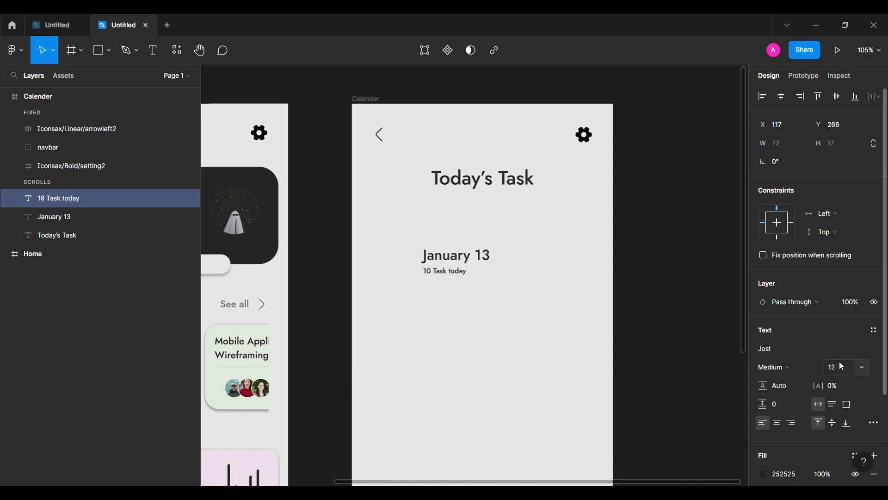
Group the January 13 and 10 Task today texts and left-align the smaller text within the group.
{"action": "left_click", "coordinate": [487, 258], "text": "shift"}
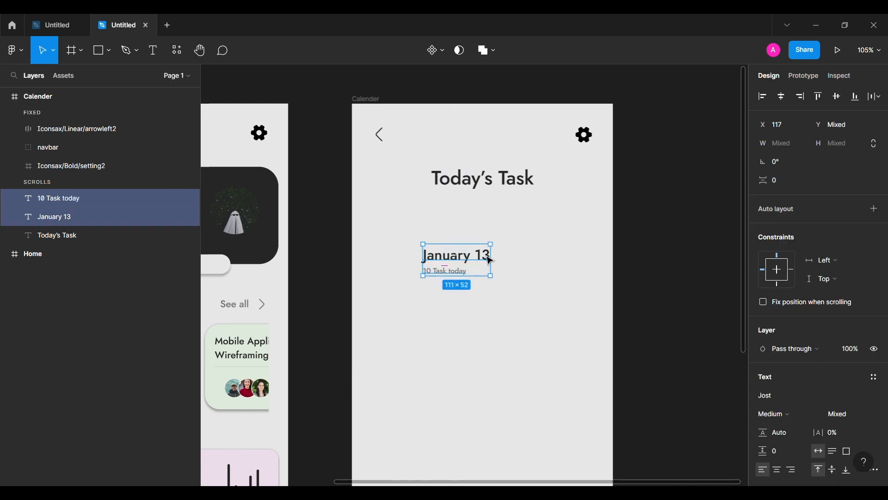
{"action": "key", "text": "ctrl+g"}
{"action": "left_click", "coordinate": [14, 198]}
{"action": "left_click", "coordinate": [70, 236]}
{"action": "left_click", "coordinate": [74, 217]}
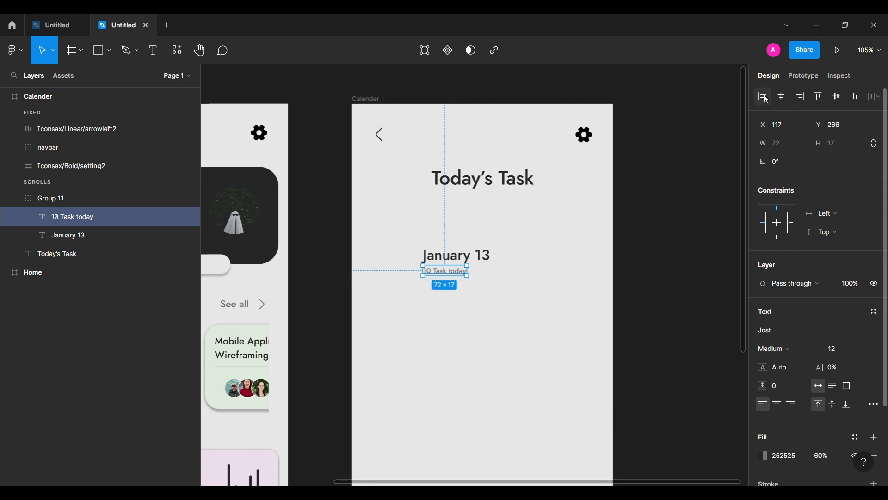
{"action": "left_click", "coordinate": [14, 199]}
Move the date group up to 32 px below the Today's Task heading and over to the frame's left margin.
{"action": "left_click", "coordinate": [47, 199]}
{"action": "key", "text": "shift+Up"}
{"action": "key", "text": "shift+Up"}
{"action": "key", "text": "shift+Up"}
{"action": "key", "text": "shift+Up"}
{"action": "key", "text": "shift+Up"}
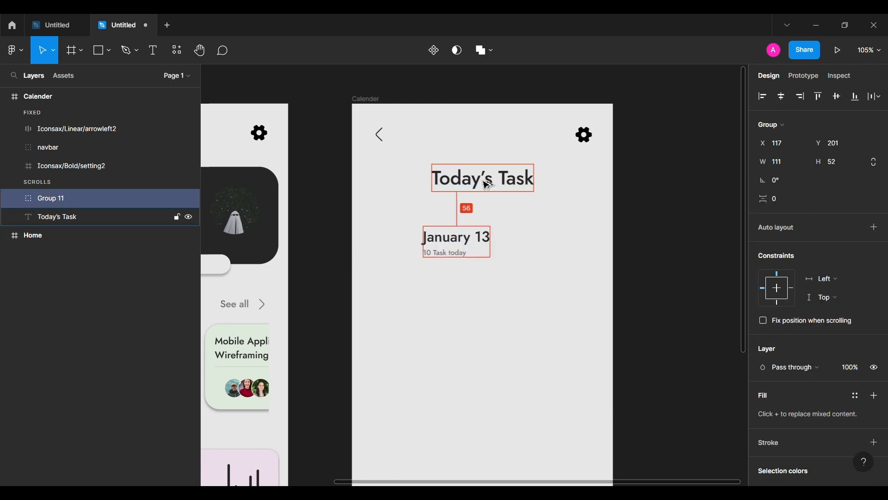
{"action": "key", "text": "Up"}
{"action": "key", "text": "Up"}
{"action": "key", "text": "Up"}
{"action": "key", "text": "Up"}
{"action": "key", "text": "shift+Left"}
{"action": "key", "text": "shift+Left"}
{"action": "key", "text": "shift+Left"}
{"action": "key", "text": "shift+Left"}
{"action": "key", "text": "shift+Left"}
{"action": "key", "text": "shift+Left"}
{"action": "key", "text": "shift+Left"}
{"action": "key", "text": "shift+Left"}
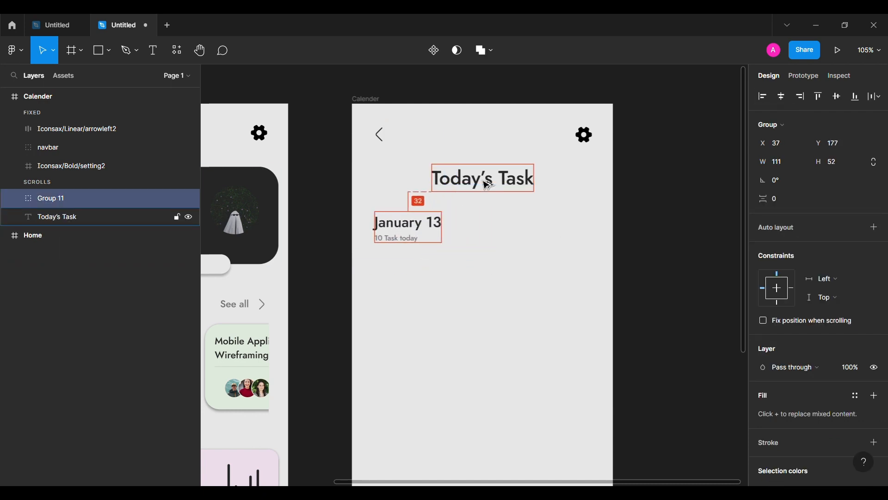
{"action": "left_click", "coordinate": [398, 287]}
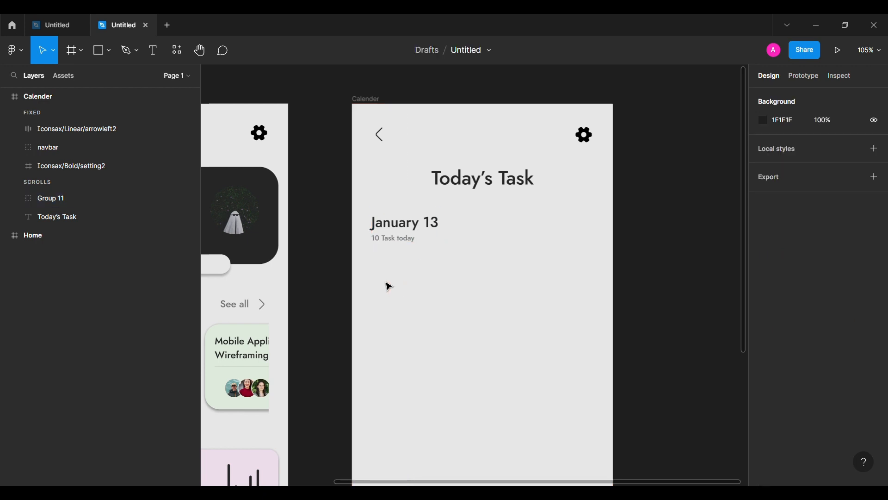
Place a circle to the right of the date group and set its size to 48 × 48.
{"action": "left_click", "coordinate": [110, 50]}
{"action": "left_click", "coordinate": [129, 121]}
{"action": "left_click", "coordinate": [517, 278]}
{"action": "left_click", "coordinate": [845, 144]}
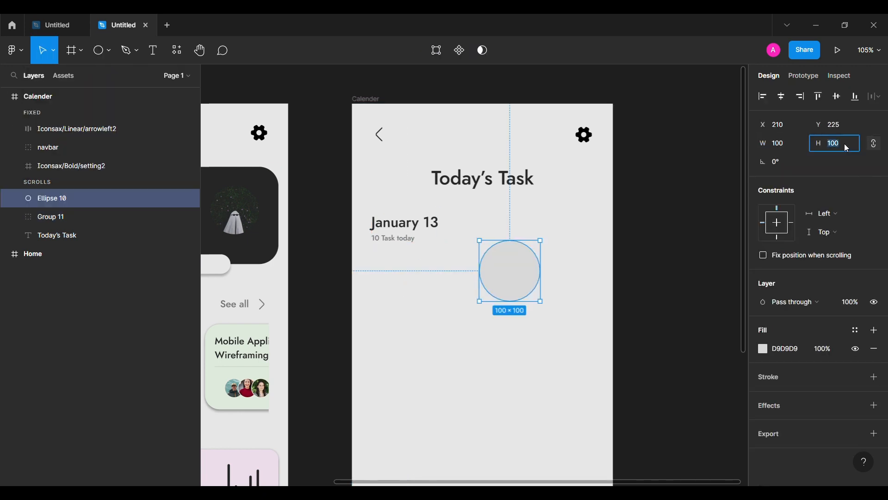
{"action": "type", "text": "48"}
{"action": "key", "text": "Return"}
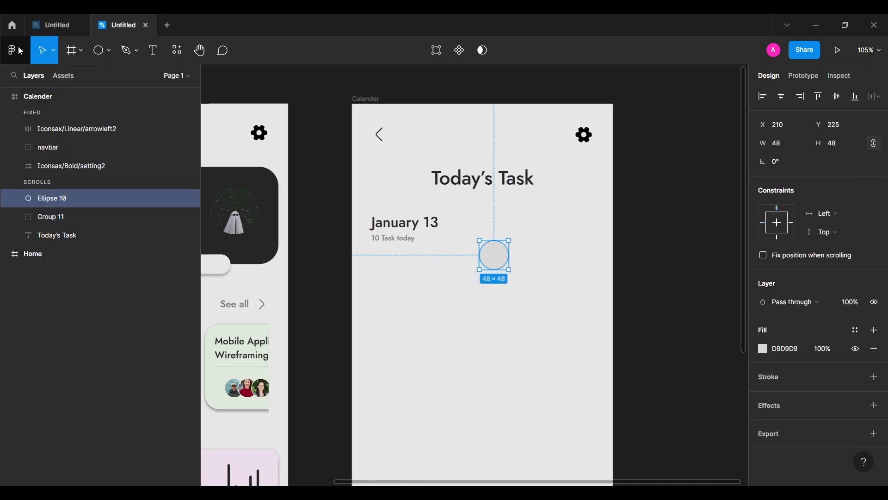
Search the Iconsax plugin for "cal" and place the bold calendar2 icon on the circle.
{"action": "left_click", "coordinate": [15, 50]}
{"action": "left_click", "coordinate": [166, 272]}
{"action": "left_click", "coordinate": [629, 121]}
{"action": "type", "text": "cal"}
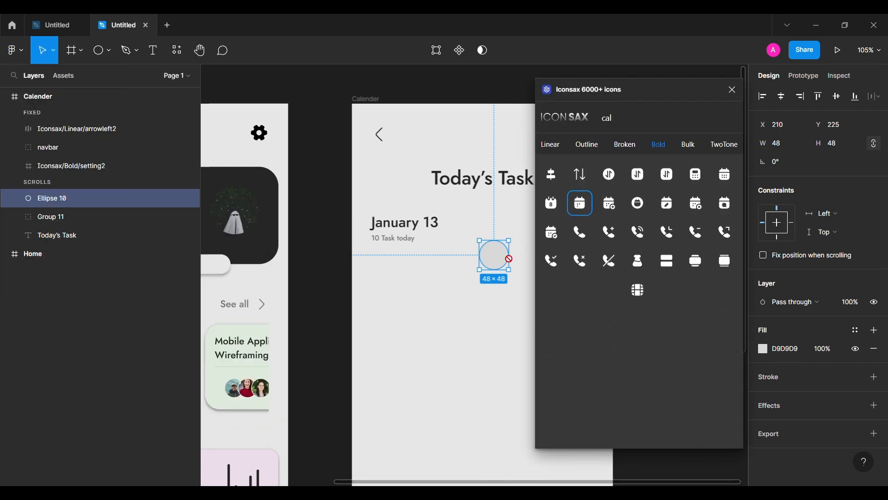
{"action": "left_click_drag", "start_coordinate": [509, 258], "coordinate": [508, 259]}
{"action": "left_click", "coordinate": [735, 90]}
Recolour the calendar icon with the light grey sampled from the Calender frame's background.
{"action": "key", "text": "plus"}
{"action": "scroll", "coordinate": [774, 406], "scroll_direction": "down", "scroll_amount": 2}
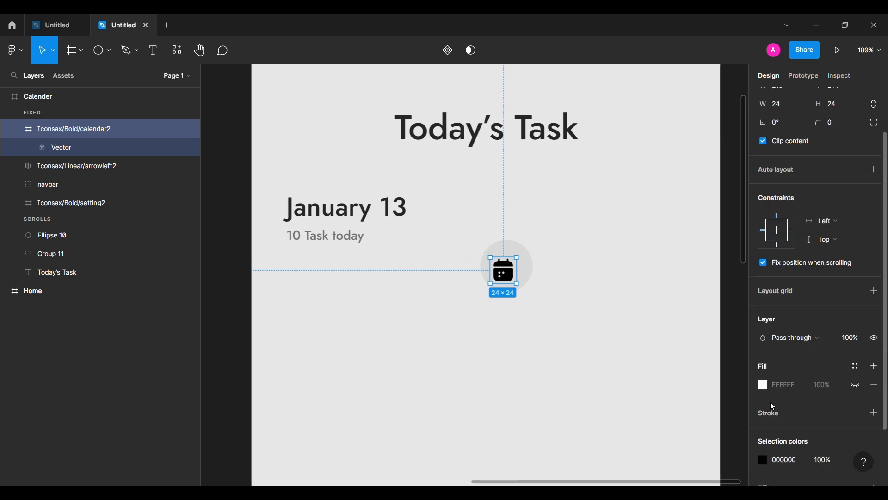
{"action": "type", "text": "FFFFFF"}
{"action": "key", "text": "Return"}
{"action": "left_click", "coordinate": [764, 460]}
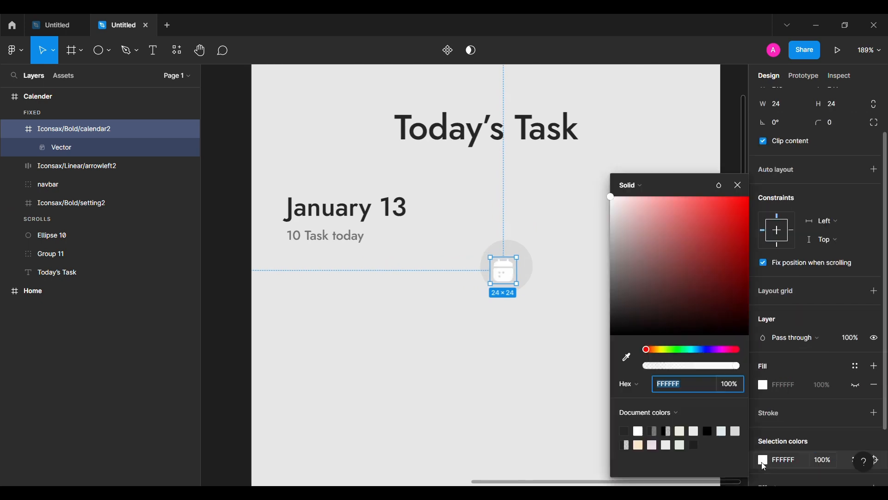
{"action": "left_click", "coordinate": [627, 357]}
{"action": "left_click", "coordinate": [579, 382]}
{"action": "left_click", "coordinate": [29, 129]}
Set the fill of the circle behind the calendar icon to 252525.
{"action": "left_click", "coordinate": [524, 278]}
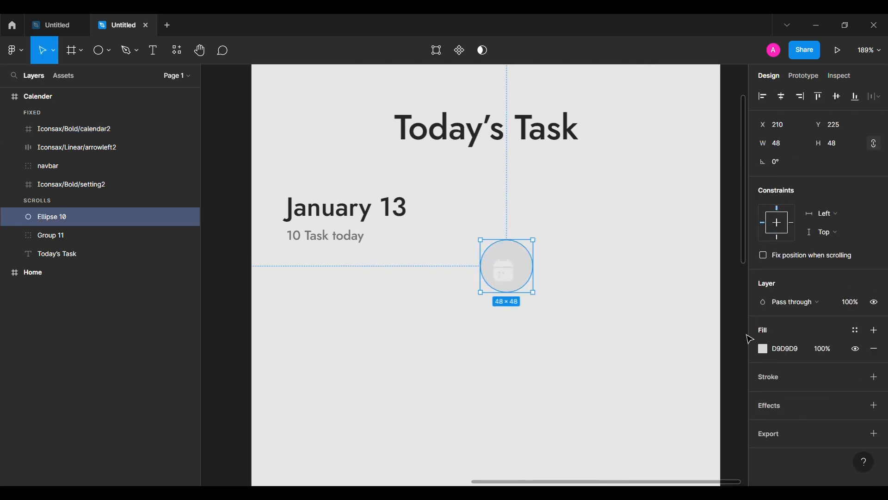
{"action": "type", "text": "000000"}
{"action": "key", "text": "Return"}
Move the calendar icon into the scrolling layers, group it with the circle and select the icon inside the group.
{"action": "left_click_drag", "start_coordinate": [72, 129], "coordinate": [51, 214]}
{"action": "left_click", "coordinate": [51, 216], "text": "shift"}
{"action": "key", "text": "ctrl+g"}
{"action": "left_click", "coordinate": [8, 199]}
{"action": "left_click", "coordinate": [87, 219]}
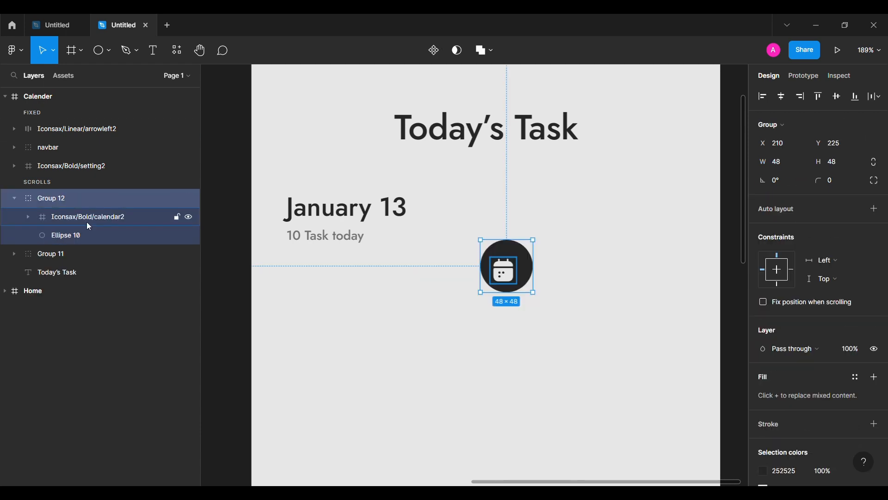
Centre the calendar icon within its circle and place the button across from the January 13 text, vertically centred with it.
{"action": "left_click", "coordinate": [802, 98]}
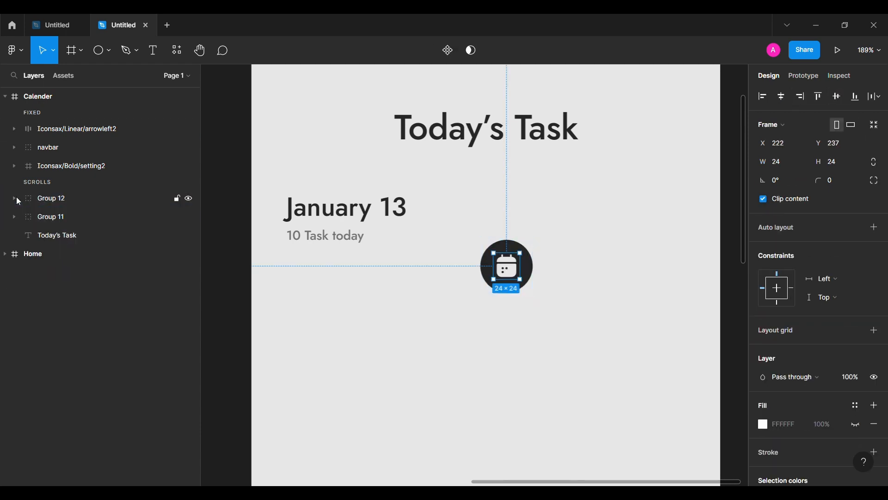
{"action": "left_click", "coordinate": [482, 254]}
{"action": "left_click_drag", "start_coordinate": [502, 262], "coordinate": [591, 228]}
{"action": "key", "text": "ctrl+z"}
{"action": "left_click_drag", "start_coordinate": [507, 266], "coordinate": [657, 218]}
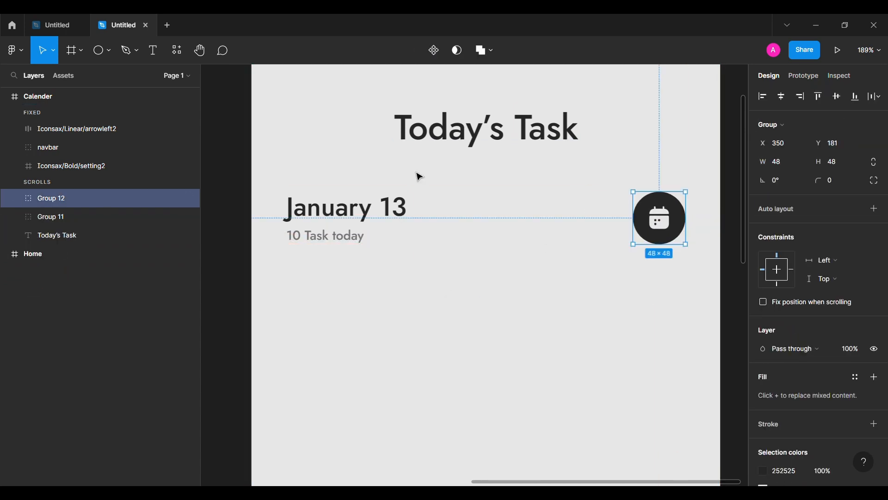
{"action": "left_click", "coordinate": [167, 217], "text": "shift"}
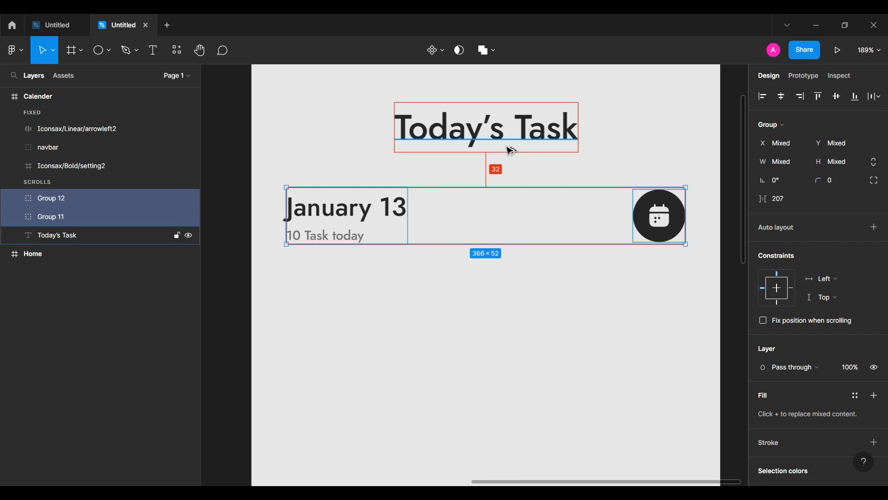
{"action": "left_click", "coordinate": [231, 245]}
Add the text "09:30 AM" below the date text and set its fill to 252525.
{"action": "scroll", "coordinate": [230, 248], "scroll_direction": "down", "scroll_amount": 2}
{"action": "left_click", "coordinate": [158, 56]}
{"action": "left_click", "coordinate": [319, 254]}
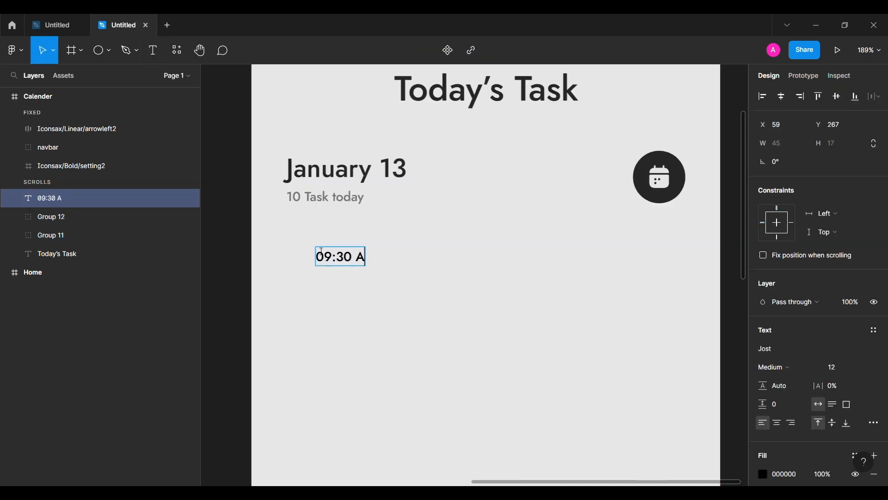
{"action": "key", "text": "Escape"}
{"action": "left_click", "coordinate": [793, 476]}
{"action": "type", "text": "252525"}
{"action": "key", "text": "Return"}
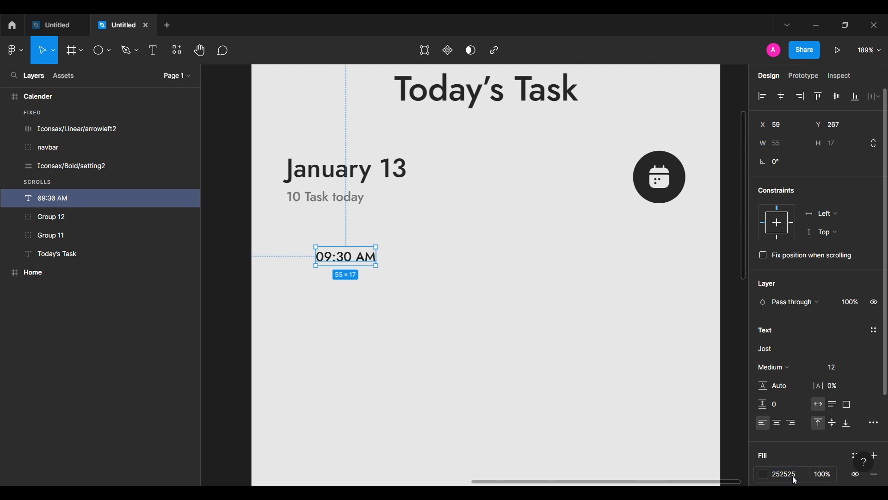
Set the 09:30 AM text's font size to 16 and its fill opacity to 60%.
{"action": "scroll", "coordinate": [846, 368], "scroll_direction": "up", "scroll_amount": 4}
{"action": "scroll", "coordinate": [806, 437], "scroll_direction": "down", "scroll_amount": 3}
{"action": "left_click", "coordinate": [823, 386]}
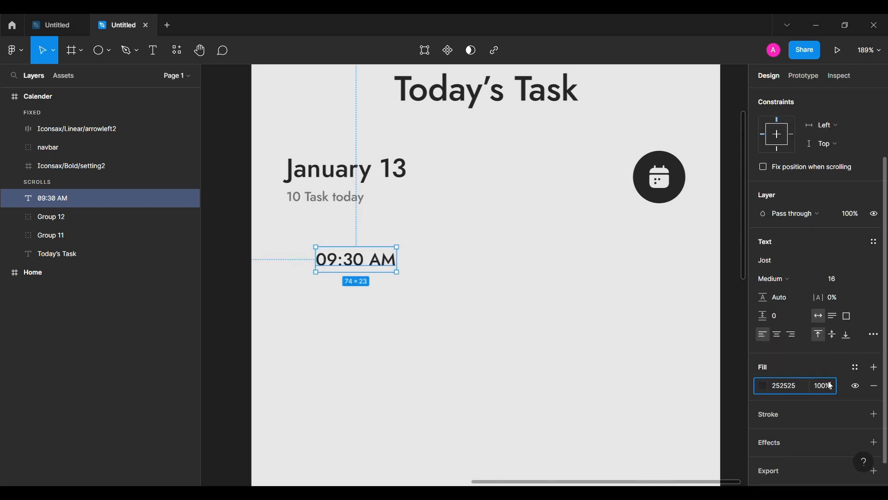
{"action": "type", "text": "60"}
{"action": "key", "text": "Return"}
Duplicate the 09:30 AM text downwards to form a column of ten time labels.
{"action": "left_click_drag", "start_coordinate": [373, 269], "coordinate": [364, 406]}
{"action": "scroll", "coordinate": [366, 408], "scroll_direction": "down", "scroll_amount": 3}
{"action": "left_click_drag", "start_coordinate": [385, 275], "coordinate": [381, 435]}
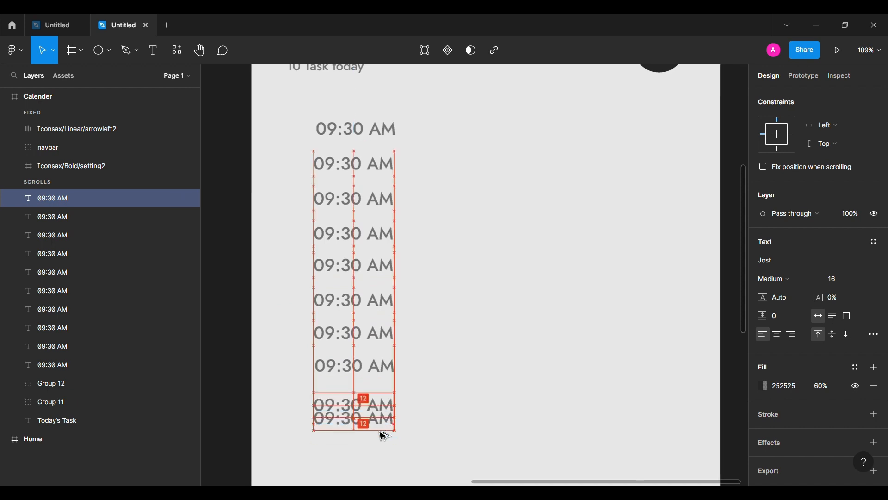
Shift the topmost time label to X 32, in line with the date text's left edge.
{"action": "scroll", "coordinate": [383, 440], "scroll_direction": "down", "scroll_amount": 1}
{"action": "left_click", "coordinate": [399, 115]}
{"action": "key", "text": "shift+Left"}
{"action": "key", "text": "shift+Left"}
{"action": "key", "text": "shift+Left"}
{"action": "key", "text": "shift+Left"}
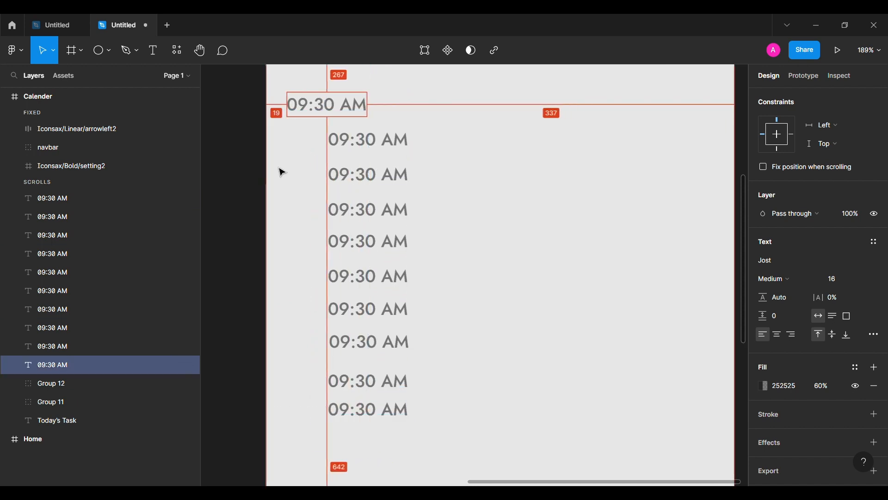
{"action": "scroll", "coordinate": [280, 171], "scroll_direction": "up", "scroll_amount": 2}
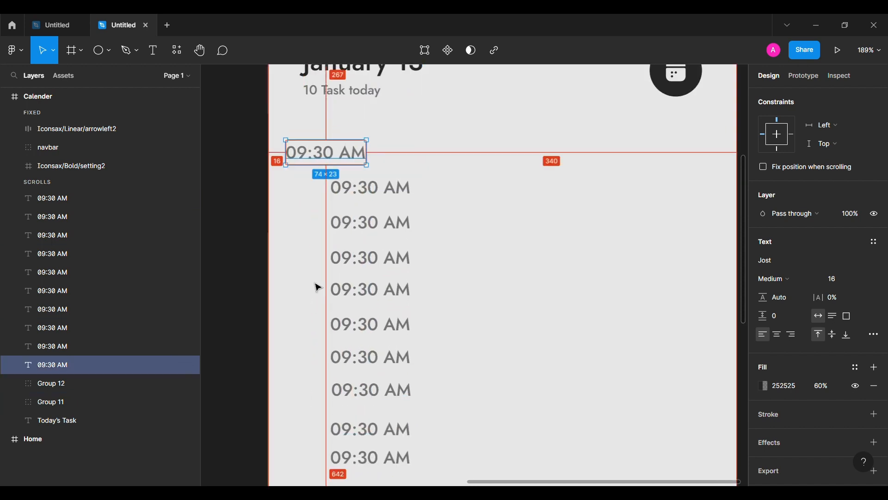
{"action": "key", "text": "Right"}
{"action": "key", "text": "Right"}
{"action": "key", "text": "Right"}
{"action": "key", "text": "Right"}
{"action": "key", "text": "Right"}
{"action": "key", "text": "Right"}
{"action": "key", "text": "Right"}
{"action": "key", "text": "Right"}
{"action": "key", "text": "Right"}
{"action": "key", "text": "Right"}
{"action": "key", "text": "Right"}
{"action": "key", "text": "Right"}
{"action": "scroll", "coordinate": [849, 225], "scroll_direction": "up", "scroll_amount": 2}
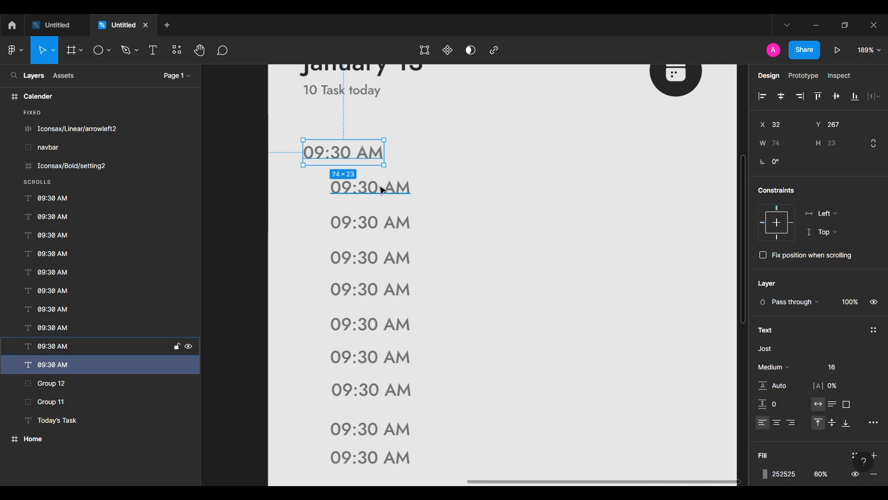
Set the X position of the nine time labels below the first one to 32.
{"action": "left_click", "coordinate": [410, 185]}
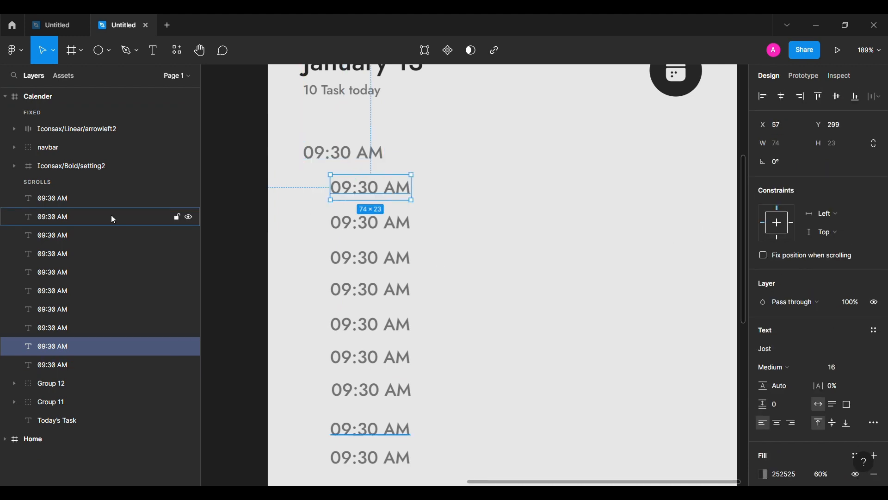
{"action": "left_click", "coordinate": [53, 198], "text": "shift"}
{"action": "left_click", "coordinate": [801, 126]}
{"action": "type", "text": "32"}
{"action": "key", "text": "Return"}
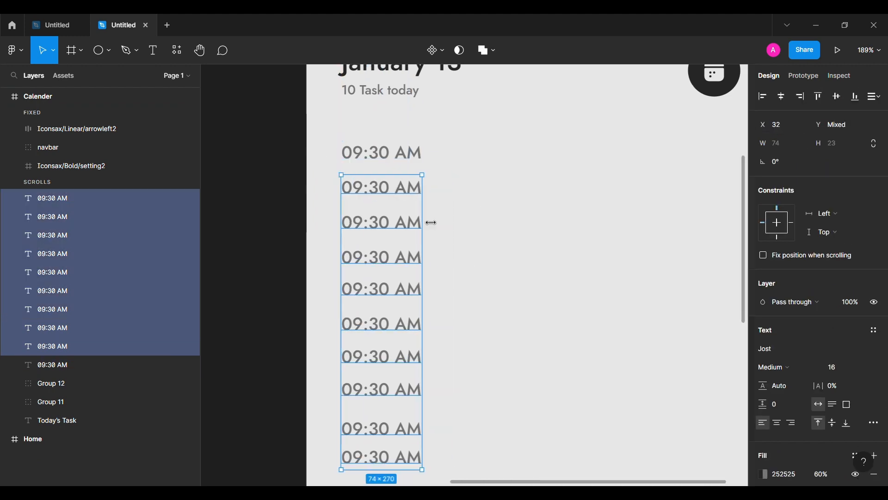
Distribute all ten time labels evenly with a vertical spacing of 24.
{"action": "scroll", "coordinate": [429, 222], "scroll_direction": "left", "scroll_amount": 3}
{"action": "left_click", "coordinate": [416, 153], "text": "shift"}
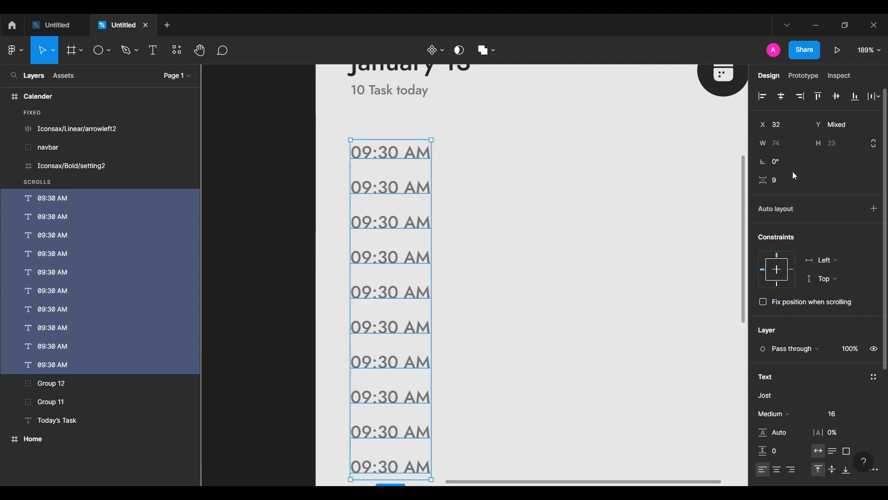
{"action": "scroll", "coordinate": [661, 224], "scroll_direction": "down", "scroll_amount": 5}
{"action": "scroll", "coordinate": [456, 204], "scroll_direction": "up", "scroll_amount": 5}
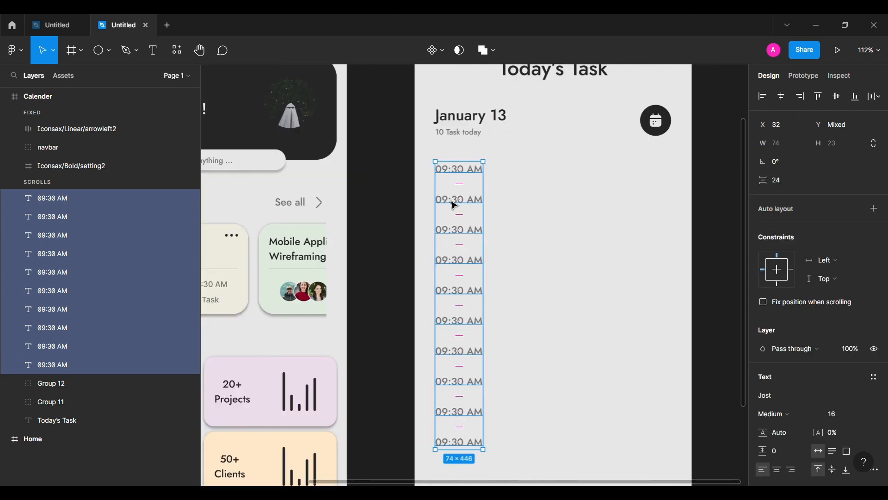
Change the second, third and fourth time labels to 10:00 AM, 10:30 AM and 11:00 AM.
{"action": "left_click", "coordinate": [449, 200]}
{"action": "double_click", "coordinate": [450, 201]}
{"action": "type", "text": "10"}
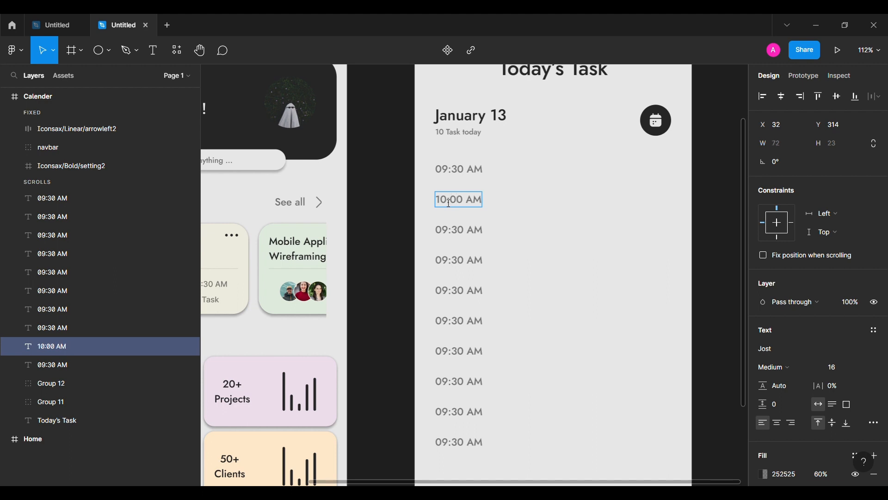
{"action": "double_click", "coordinate": [447, 232]}
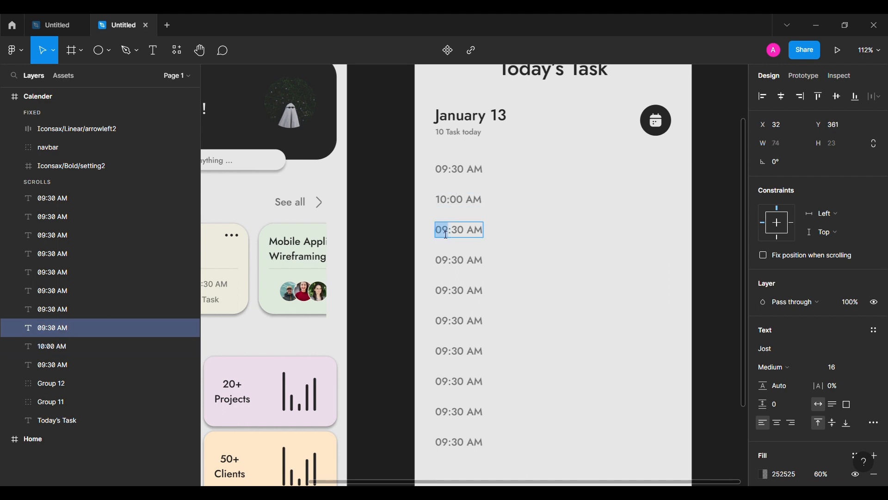
{"action": "double_click", "coordinate": [451, 264]}
{"action": "type", "text": "11:"}
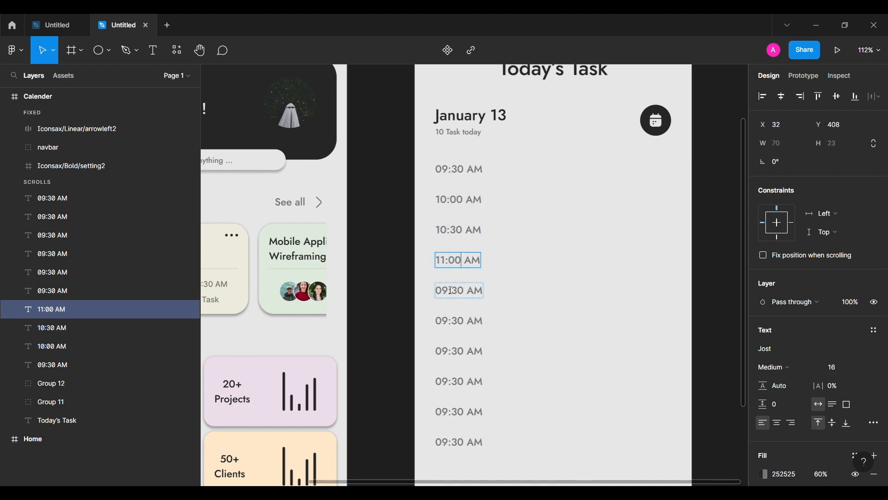
Change the fifth time label to 11:30 AM and the sixth to 12:00 PM.
{"action": "double_click", "coordinate": [451, 291]}
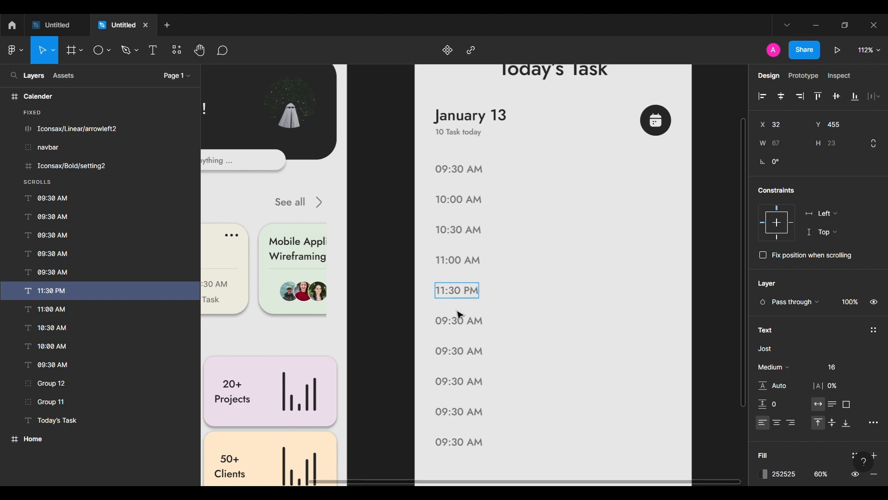
{"action": "double_click", "coordinate": [447, 323]}
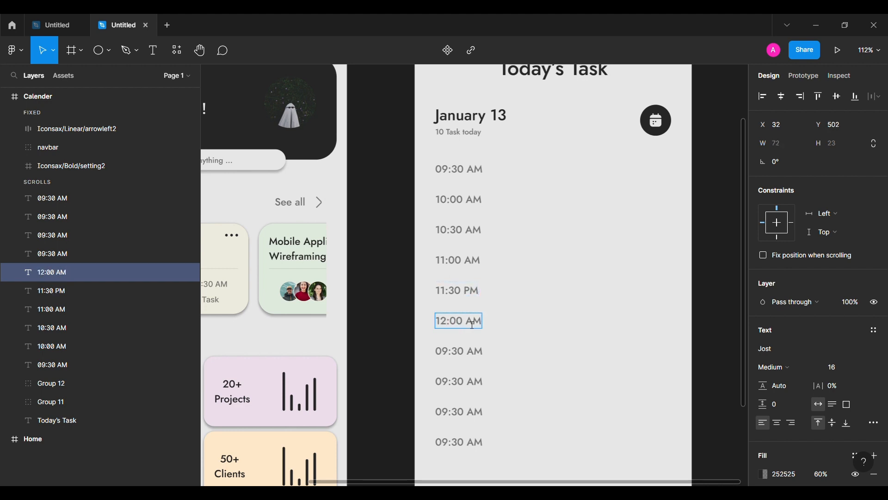
{"action": "double_click", "coordinate": [477, 291]}
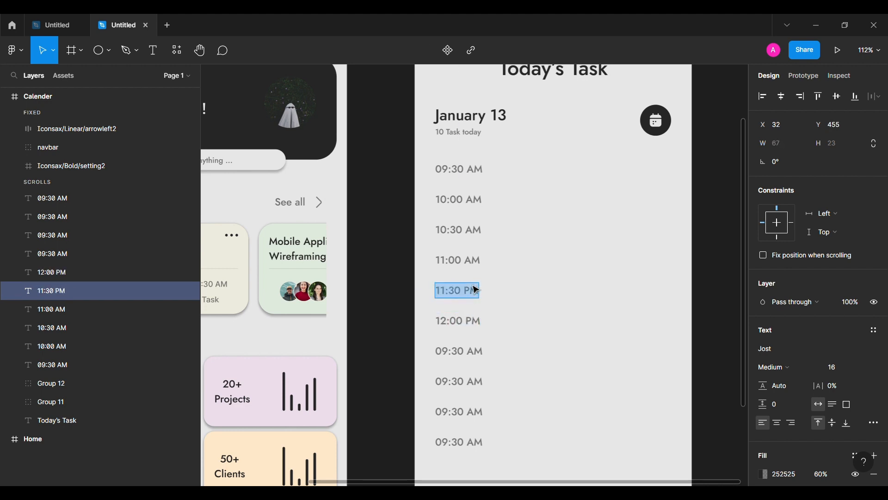
Change the last four time labels to 12:30 PM, 01:00 PM, 01:30 PM and 02:00 PM.
{"action": "double_click", "coordinate": [452, 353]}
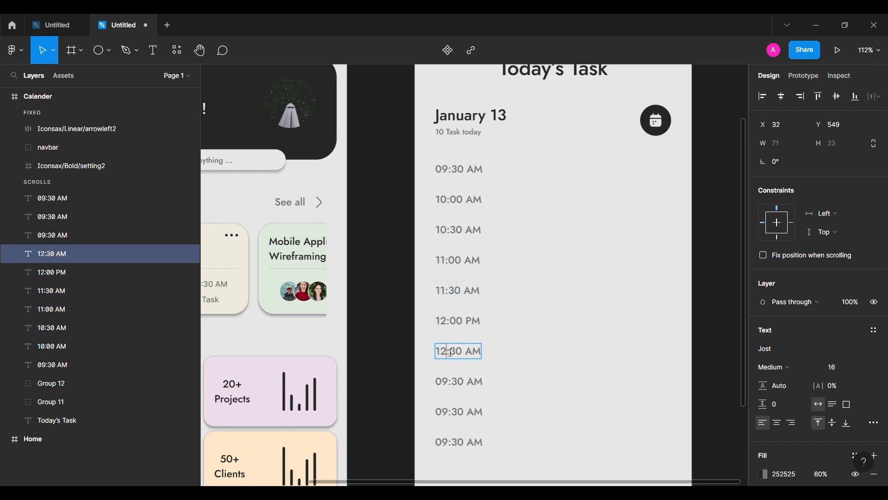
{"action": "double_click", "coordinate": [454, 380]}
{"action": "type", "text": "0"}
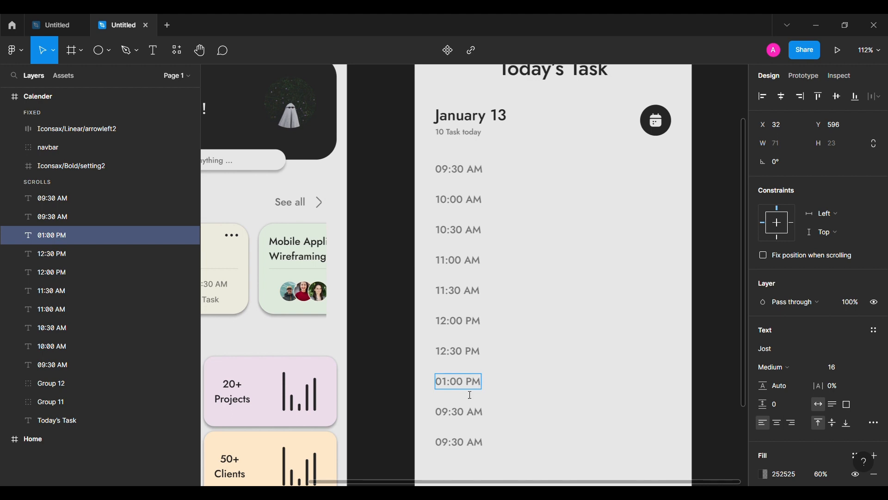
{"action": "double_click", "coordinate": [450, 413]}
{"action": "type", "text": "01"}
{"action": "scroll", "coordinate": [480, 341], "scroll_direction": "down", "scroll_amount": 3}
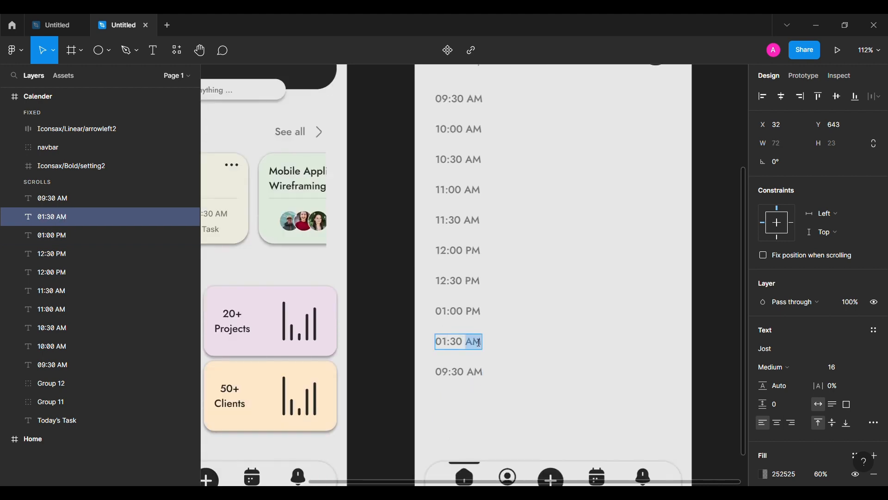
{"action": "double_click", "coordinate": [452, 373]}
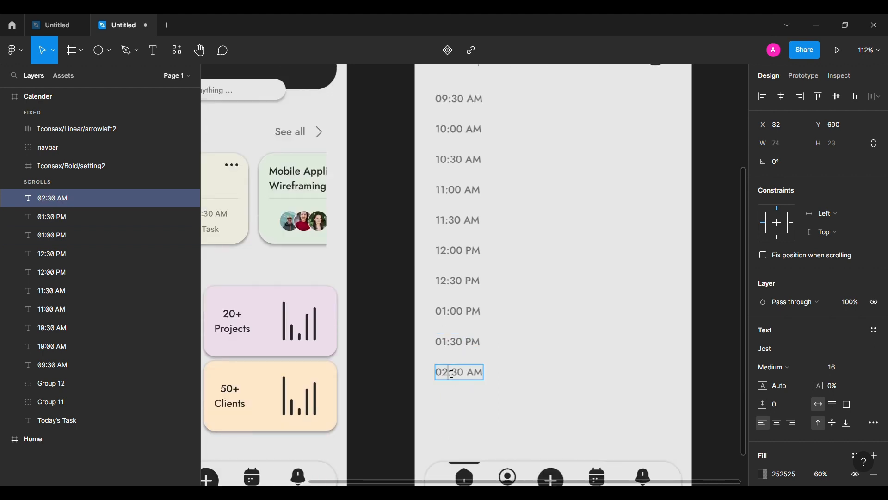
{"action": "key", "text": "Escape"}
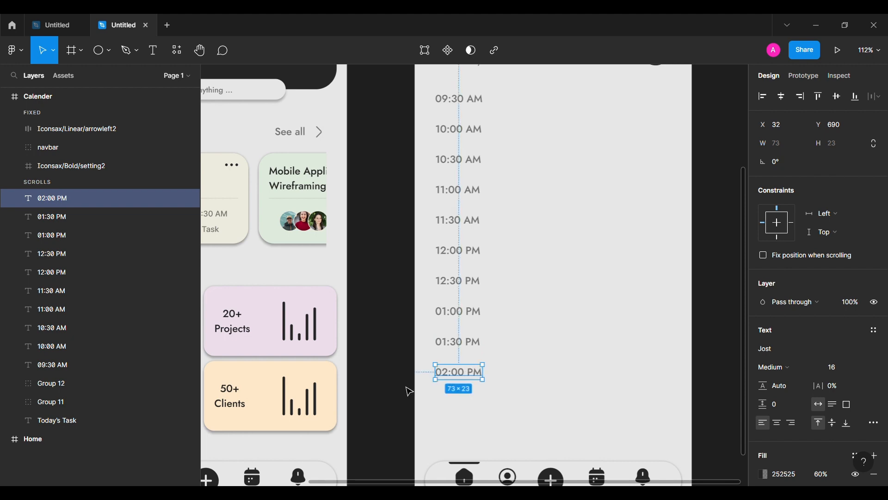
Duplicate the 02:00 PM label twice below it and change the copies to 02:30 PM and 03:00 PM.
{"action": "left_click_drag", "start_coordinate": [460, 376], "coordinate": [461, 424]}
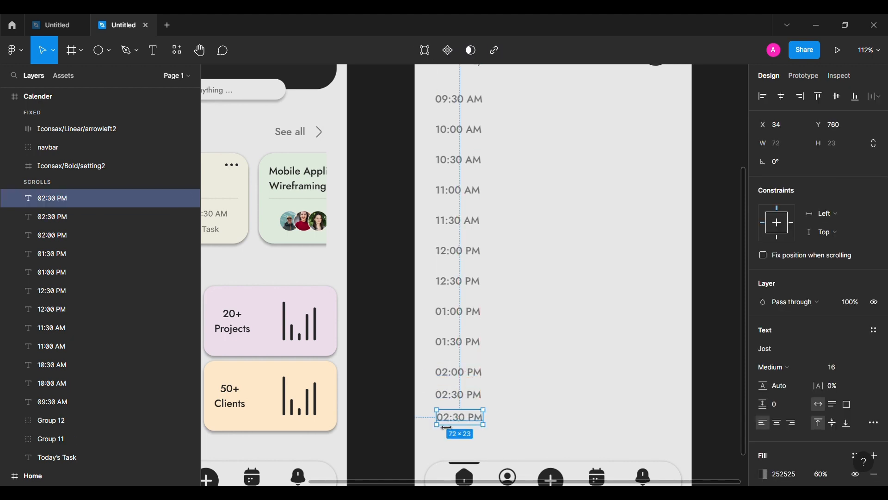
{"action": "double_click", "coordinate": [453, 423]}
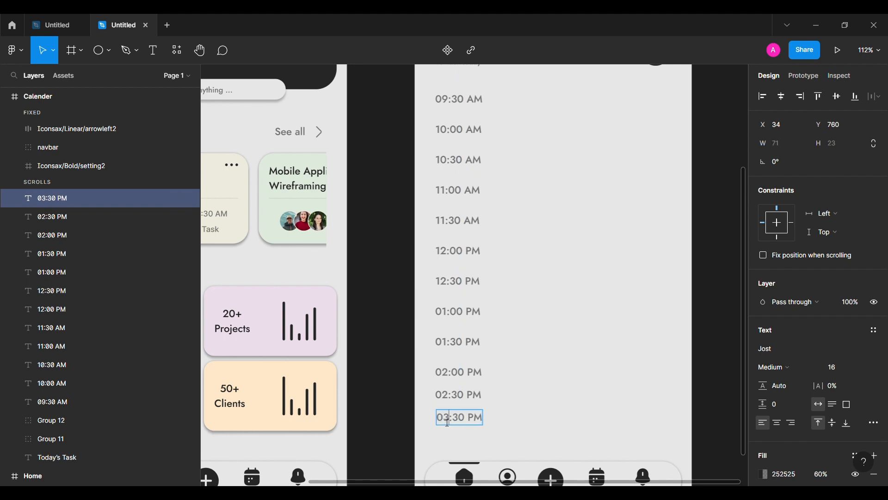
{"action": "key", "text": "Escape"}
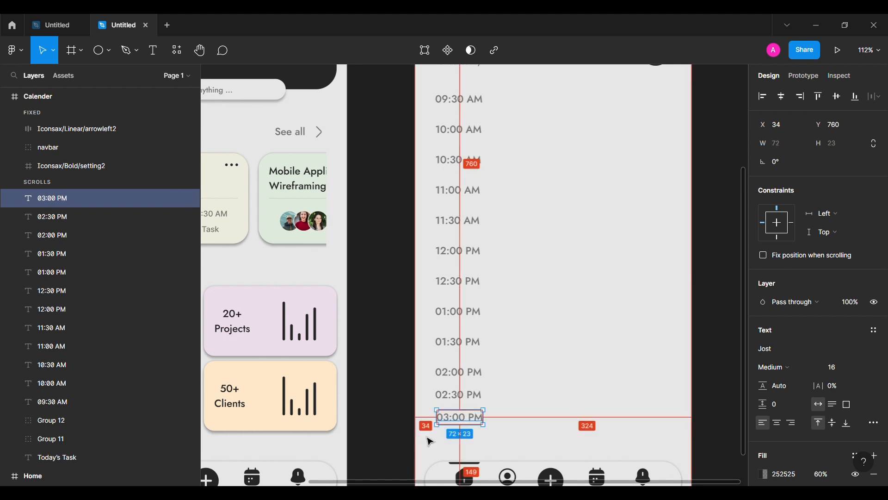
Align the 02:30 PM and 03:00 PM labels at X 32 and space them 24 apart, continuing the column's spacing.
{"action": "key", "text": "Tab"}
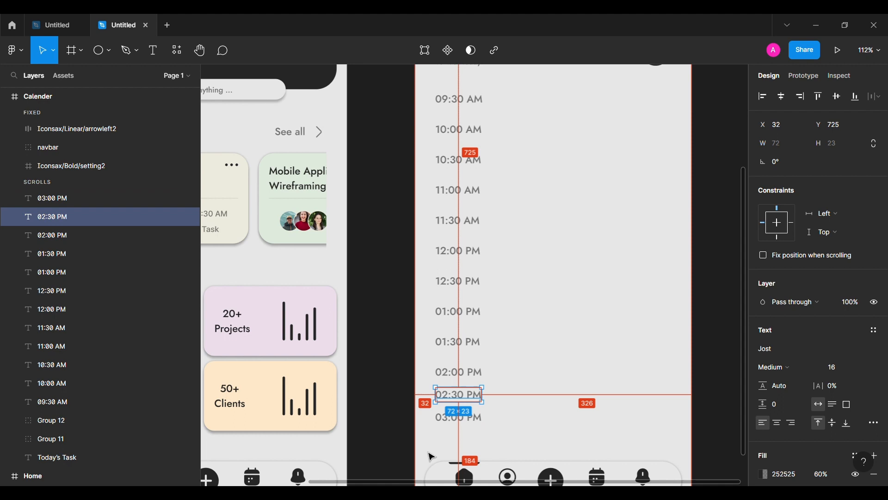
{"action": "left_click", "coordinate": [459, 417], "text": "shift"}
{"action": "key", "text": "Return"}
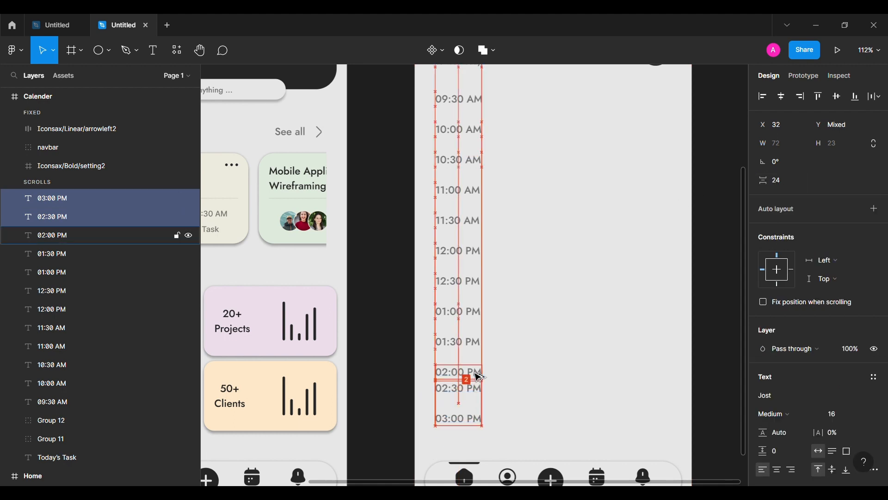
{"action": "key", "text": "shift+Down"}
{"action": "left_click", "coordinate": [409, 391]}
Group all twelve time labels from 09:30 AM to 03:00 PM.
{"action": "scroll", "coordinate": [409, 391], "scroll_direction": "down", "scroll_amount": 3, "text": "ctrl"}
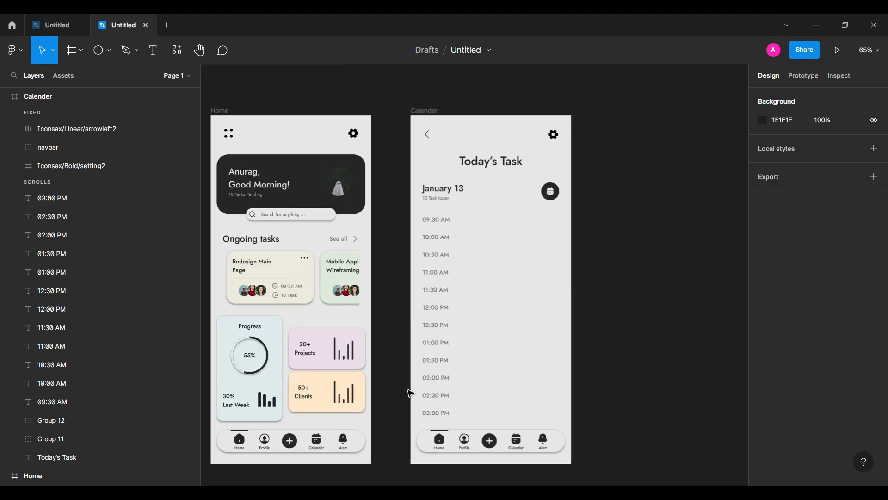
{"action": "left_click", "coordinate": [51, 198]}
{"action": "left_click", "coordinate": [43, 400], "text": "shift"}
{"action": "key", "text": "ctrl+g"}
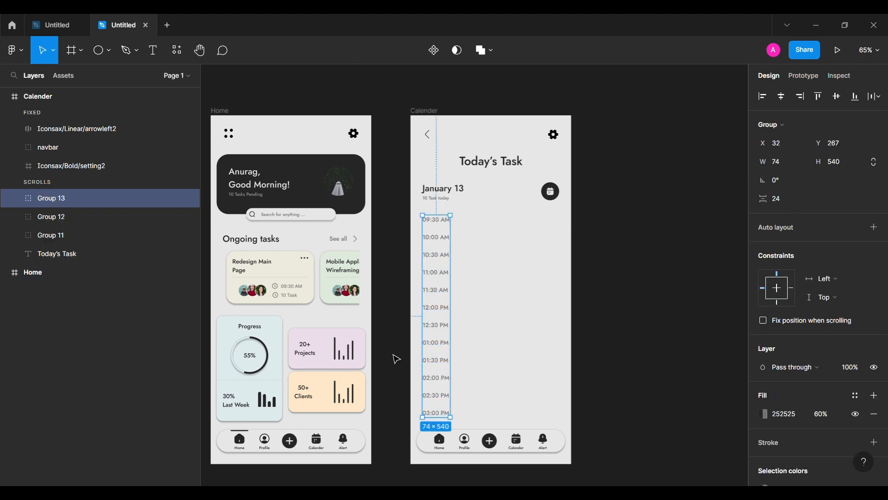
{"action": "left_click", "coordinate": [393, 360]}
Draw a rectangle sized 262 × 111 for a task card and position it beside the topmost time labels.
{"action": "left_click", "coordinate": [109, 51]}
{"action": "left_click", "coordinate": [106, 79]}
{"action": "left_click_drag", "start_coordinate": [491, 235], "coordinate": [549, 285]}
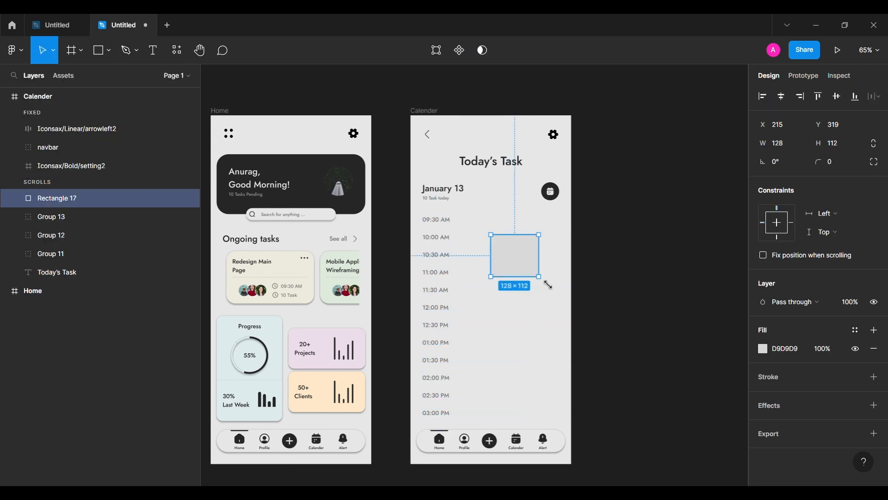
{"action": "type", "text": "262"}
{"action": "key", "text": "Return"}
{"action": "type", "text": "111"}
{"action": "key", "text": "Return"}
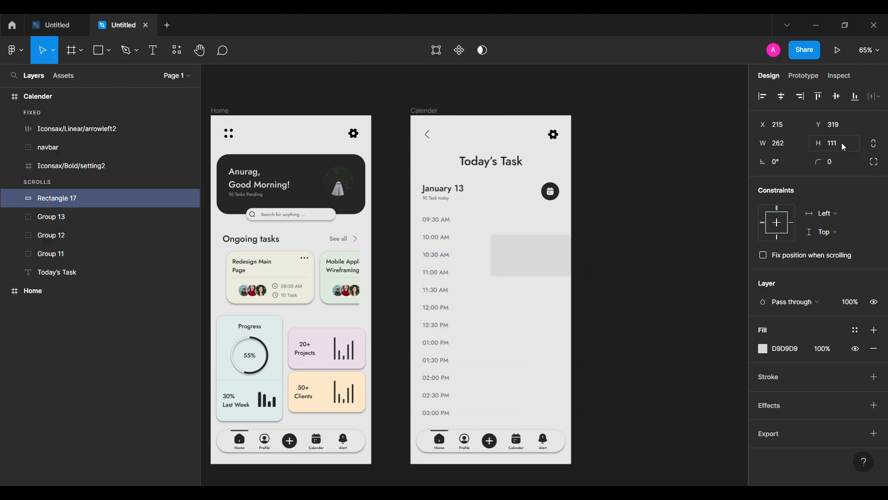
{"action": "left_click_drag", "start_coordinate": [535, 262], "coordinate": [510, 244]}
{"action": "key", "text": "shift+Up"}
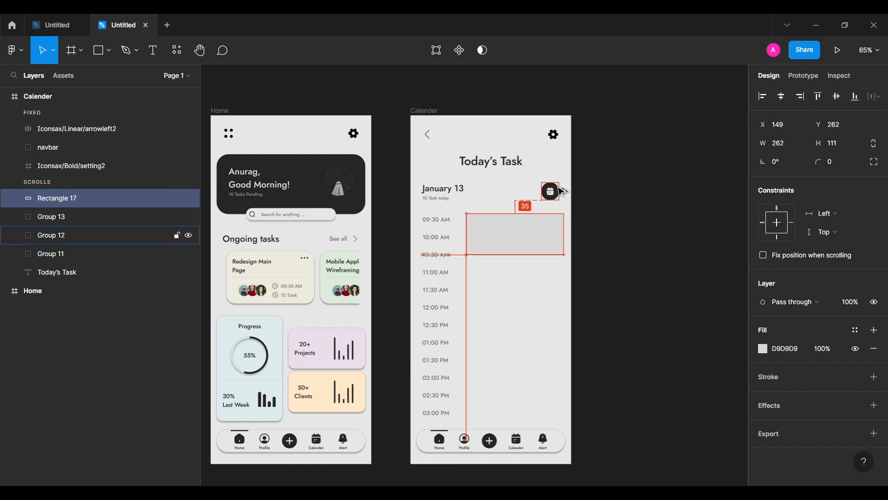
Nudge the task card rectangle up to Y 259 and fill it with the cream colour EDEBDE.
{"action": "key", "text": "Up"}
{"action": "key", "text": "Up"}
{"action": "key", "text": "Up"}
{"action": "key", "text": "Up"}
{"action": "left_click", "coordinate": [763, 349]}
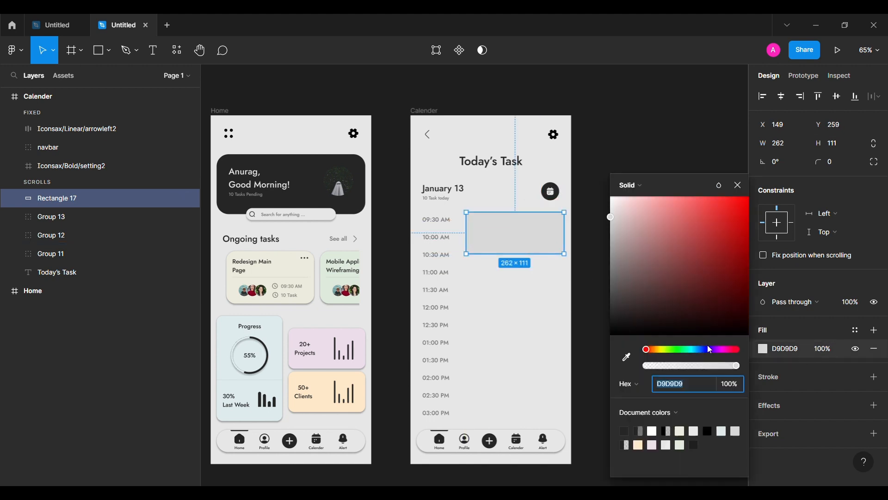
{"action": "left_click", "coordinate": [627, 357]}
{"action": "left_click", "coordinate": [745, 192]}
{"action": "left_click", "coordinate": [739, 186]}
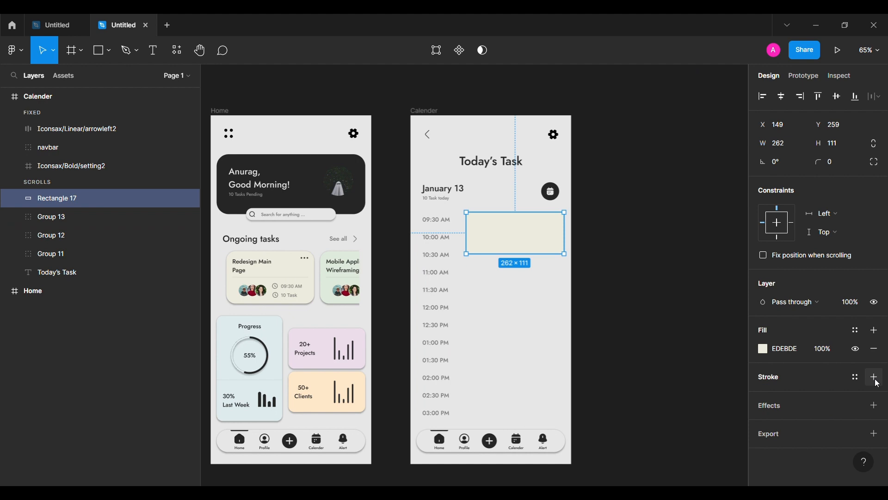
Give the task card a single drop shadow and a corner radius of 16.
{"action": "left_click", "coordinate": [875, 405]}
{"action": "left_click", "coordinate": [875, 406]}
{"action": "left_click", "coordinate": [765, 445]}
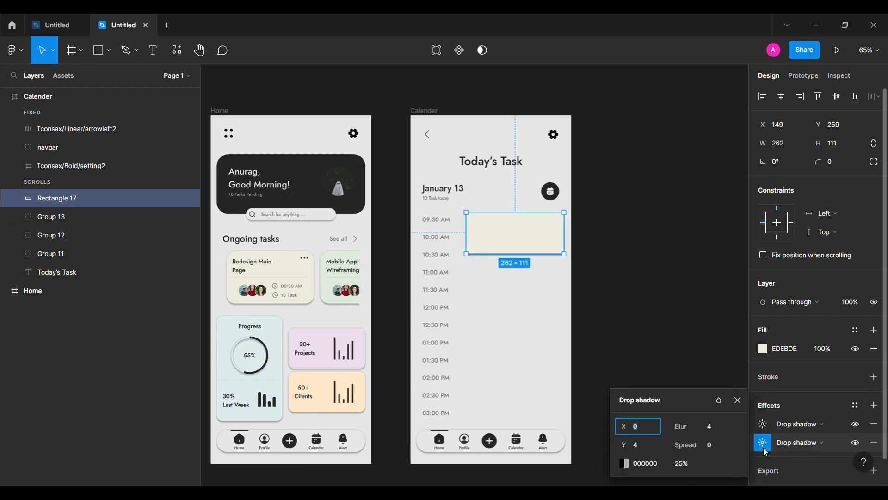
{"action": "left_click", "coordinate": [602, 370]}
{"action": "left_click", "coordinate": [513, 235]}
{"action": "left_click", "coordinate": [833, 162]}
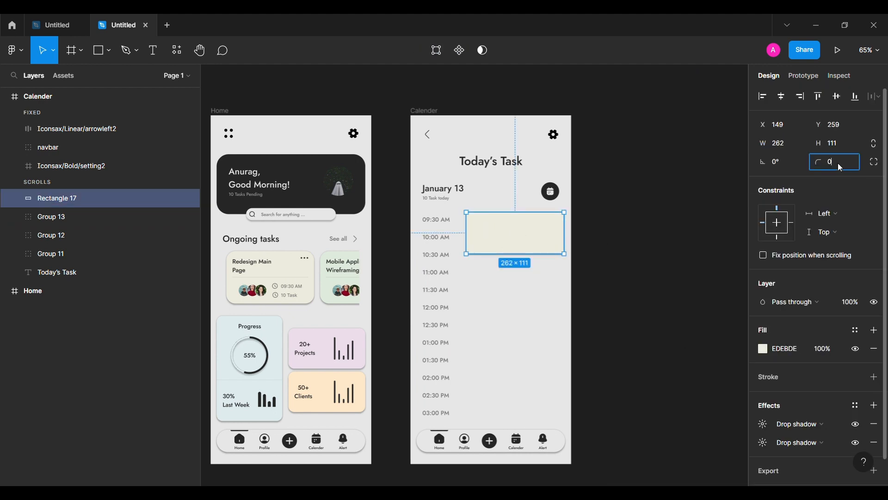
{"action": "type", "text": "16"}
{"action": "left_click", "coordinate": [875, 424]}
{"action": "left_click", "coordinate": [672, 319]}
Draw a 32 × 32 circle in the upper part of the task card and duplicate it into a row of four.
{"action": "scroll", "coordinate": [672, 320], "scroll_direction": "up", "scroll_amount": 3}
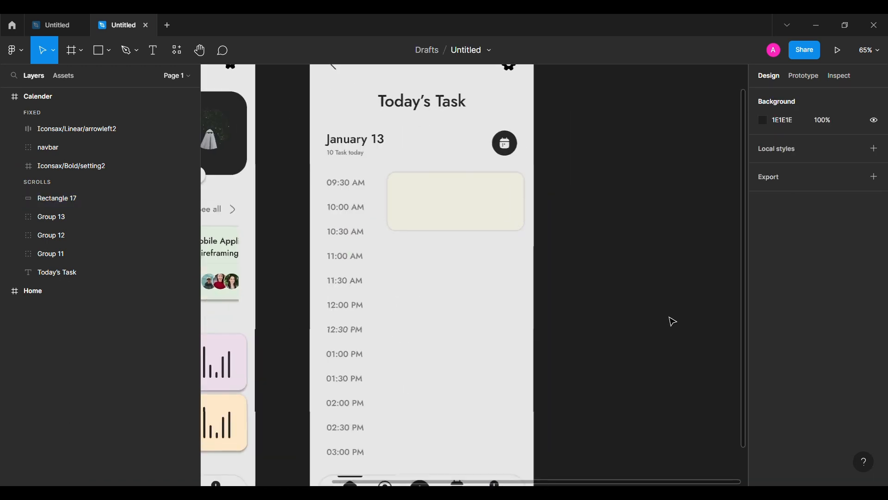
{"action": "scroll", "coordinate": [534, 242], "scroll_direction": "left", "scroll_amount": 1}
{"action": "left_click", "coordinate": [107, 51]}
{"action": "left_click", "coordinate": [90, 119]}
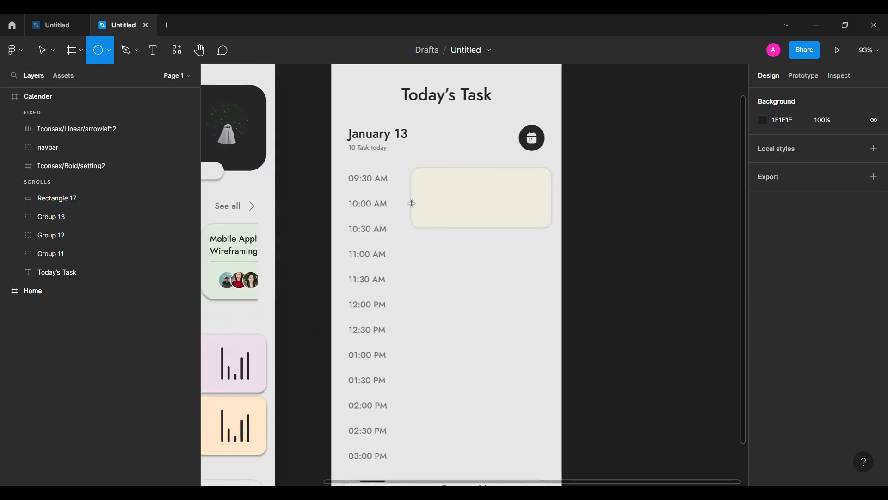
{"action": "left_click", "coordinate": [442, 196]}
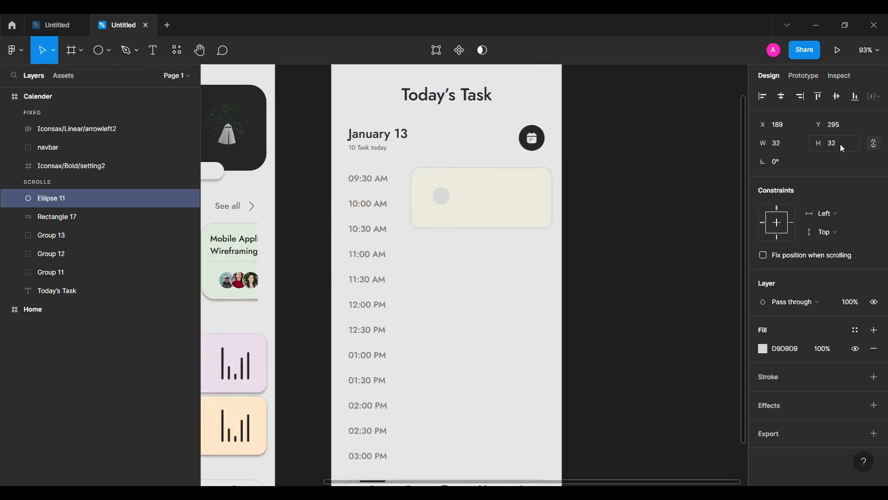
{"action": "scroll", "coordinate": [642, 186], "scroll_direction": "up", "scroll_amount": 3}
{"action": "scroll", "coordinate": [642, 186], "scroll_direction": "left", "scroll_amount": 2}
{"action": "left_click_drag", "start_coordinate": [437, 206], "coordinate": [553, 196]}
Search Unsplash for "profile" and fill the first circle with the photo of the smiling woman in red.
{"action": "left_click", "coordinate": [419, 194]}
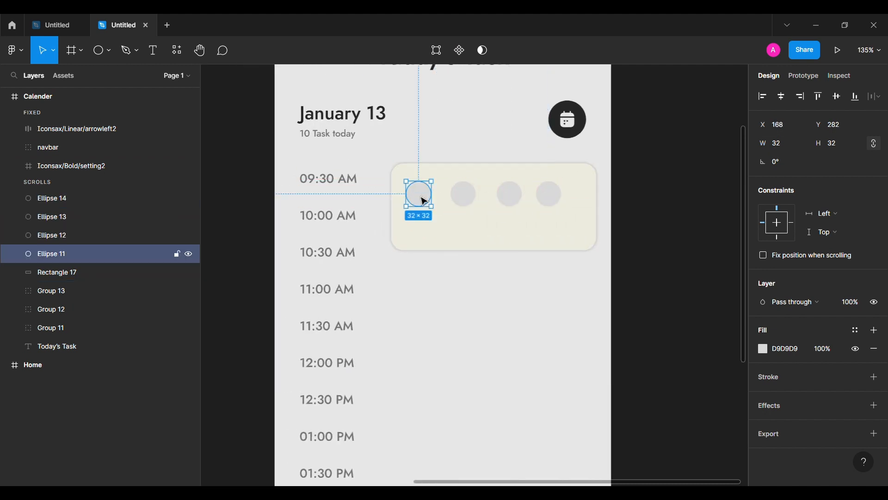
{"action": "left_click", "coordinate": [12, 54]}
{"action": "mouse_move", "coordinate": [65, 209]}
{"action": "left_click", "coordinate": [180, 235]}
{"action": "scroll", "coordinate": [409, 265], "scroll_direction": "right", "scroll_amount": 3}
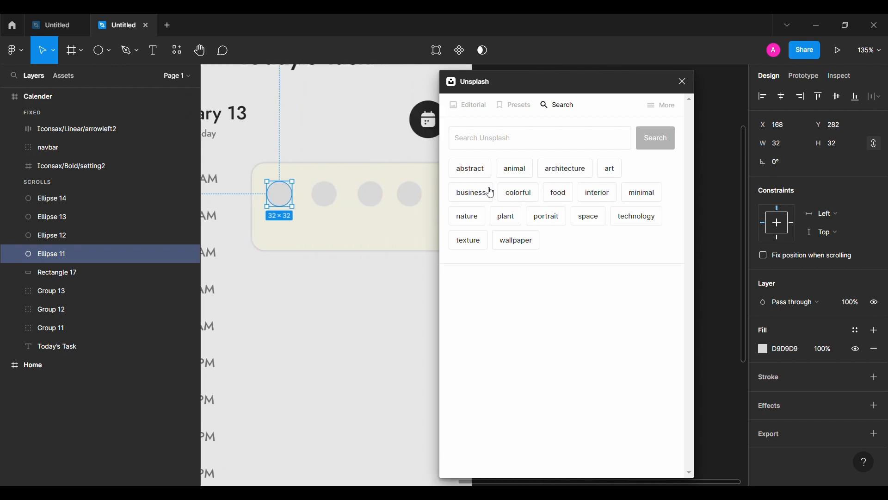
{"action": "left_click", "coordinate": [533, 139]}
{"action": "type", "text": "profile"}
{"action": "key", "text": "Return"}
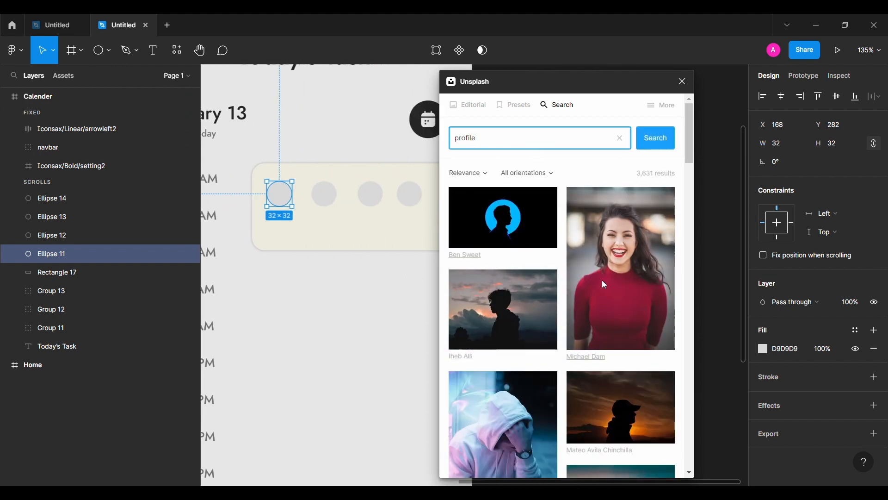
{"action": "left_click", "coordinate": [615, 281]}
Fill the second and third circles with silhouette photos and the fourth with a man's portrait from Unsplash.
{"action": "left_click", "coordinate": [65, 235]}
{"action": "left_click", "coordinate": [505, 264]}
{"action": "left_click", "coordinate": [371, 193]}
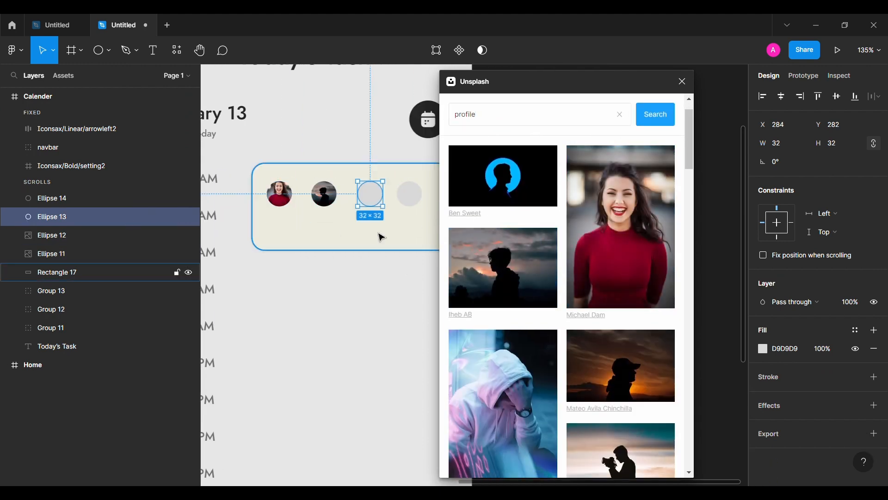
{"action": "scroll", "coordinate": [630, 348], "scroll_direction": "down", "scroll_amount": 5}
{"action": "left_click", "coordinate": [613, 249]}
{"action": "left_click", "coordinate": [88, 197]}
{"action": "scroll", "coordinate": [621, 417], "scroll_direction": "down", "scroll_amount": 10}
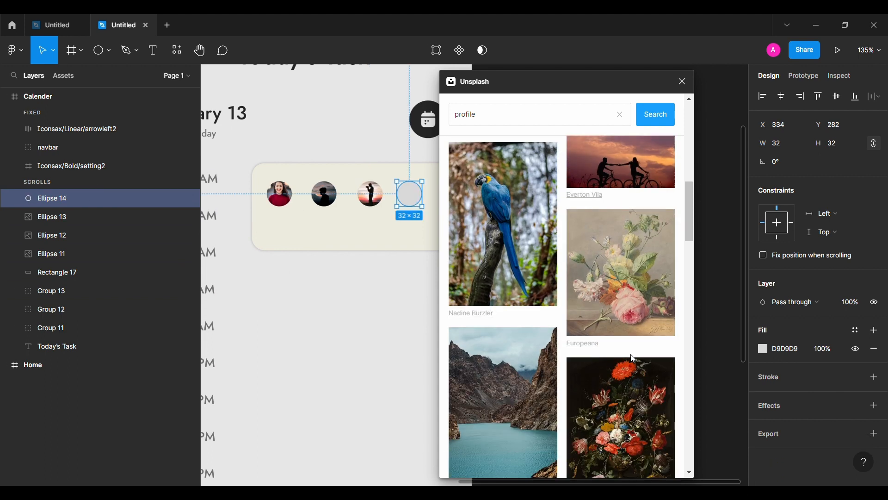
{"action": "left_click", "coordinate": [624, 456]}
{"action": "left_click", "coordinate": [683, 83]}
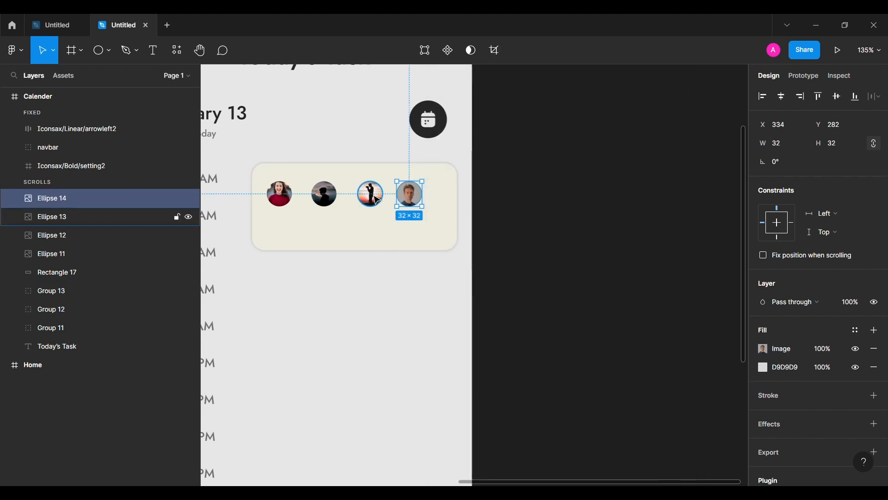
Distribute the four avatar circles evenly and overlap them with a horizontal spacing of -10.
{"action": "left_click", "coordinate": [371, 194], "text": "shift"}
{"action": "left_click", "coordinate": [324, 193], "text": "shift"}
{"action": "left_click", "coordinate": [280, 193], "text": "shift"}
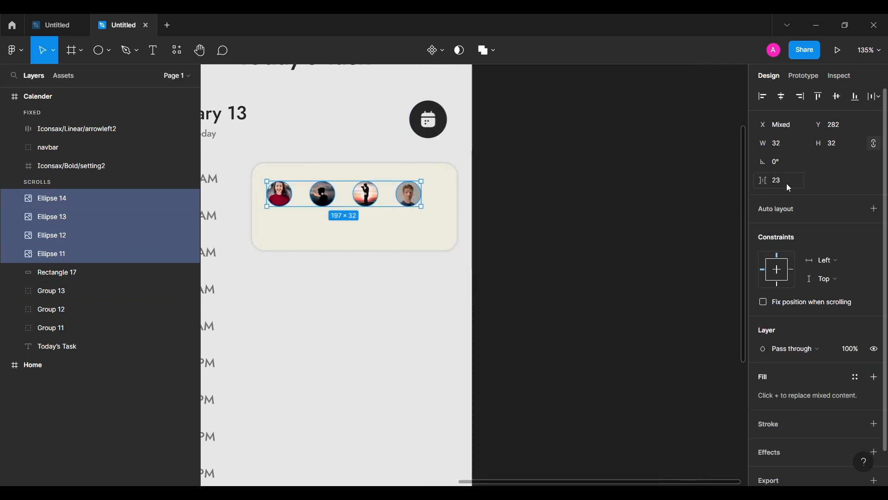
{"action": "left_click", "coordinate": [789, 182]}
{"action": "type", "text": "-10"}
{"action": "key", "text": "Return"}
Add an inside stroke of width 1 in EDEBDE to the four avatar circles.
{"action": "scroll", "coordinate": [535, 163], "scroll_direction": "left", "scroll_amount": 3}
{"action": "left_click", "coordinate": [875, 424]}
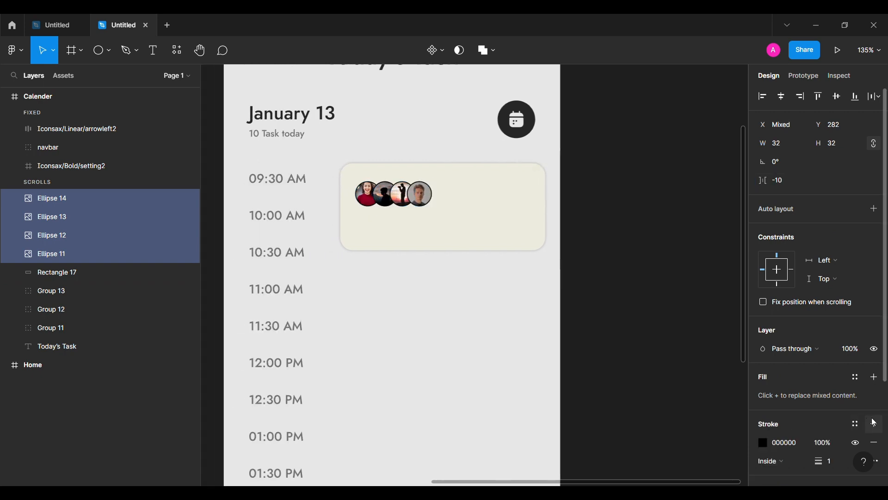
{"action": "left_click", "coordinate": [766, 444]}
{"action": "left_click", "coordinate": [635, 207]}
{"action": "left_click", "coordinate": [721, 190]}
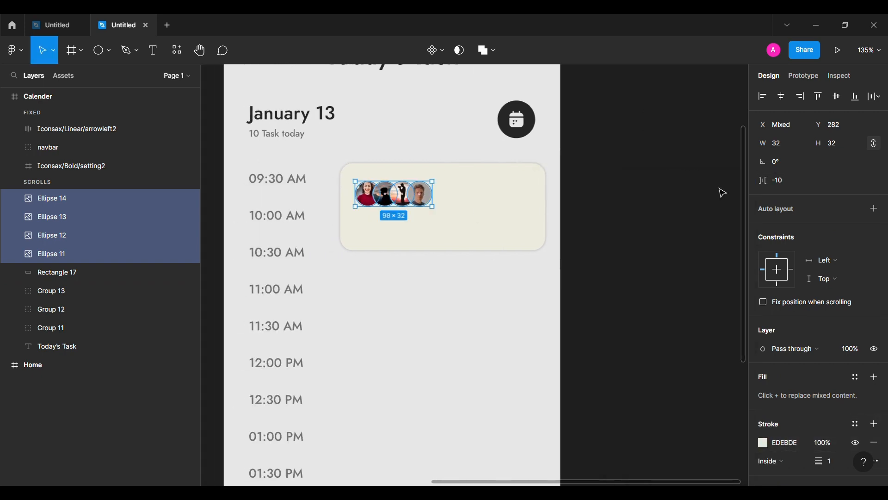
{"action": "scroll", "coordinate": [611, 183], "scroll_direction": "up", "scroll_amount": 1}
{"action": "scroll", "coordinate": [611, 183], "scroll_direction": "left", "scroll_amount": 1}
{"action": "left_click", "coordinate": [611, 183]}
Tighten the spacing of the four avatars to -16 and group them.
{"action": "scroll", "coordinate": [611, 183], "scroll_direction": "up", "scroll_amount": 3}
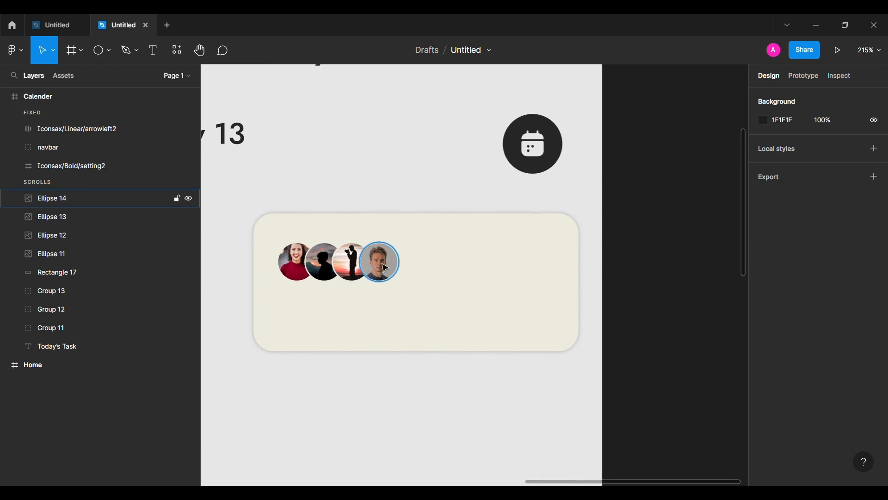
{"action": "left_click", "coordinate": [76, 249]}
{"action": "left_click", "coordinate": [85, 198], "text": "shift"}
{"action": "left_click", "coordinate": [805, 187]}
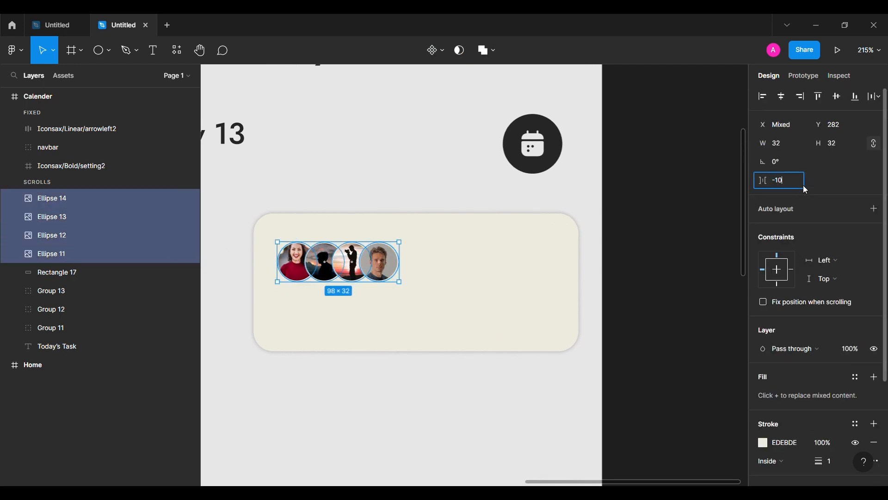
{"action": "type", "text": "-16"}
{"action": "key", "text": "Return"}
{"action": "key", "text": "Escape"}
{"action": "left_click", "coordinate": [70, 254]}
{"action": "left_click", "coordinate": [90, 198], "text": "shift"}
{"action": "key", "text": "ctrl+g"}
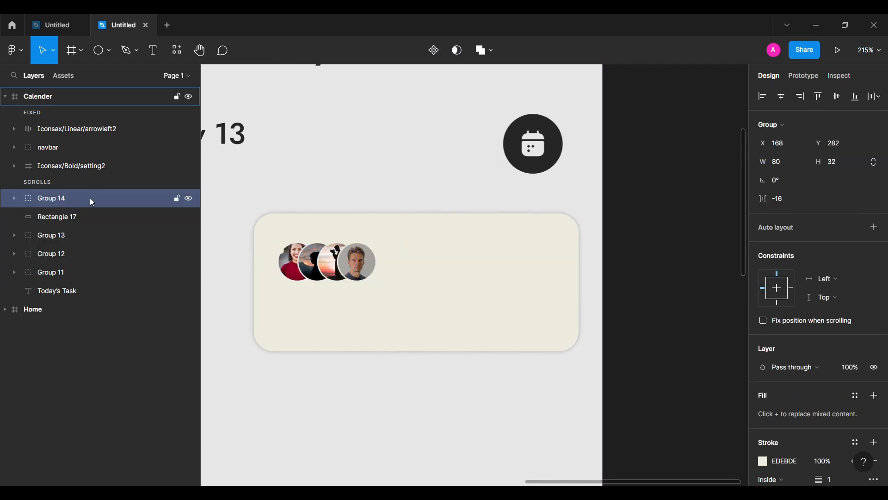
Draw a 32 × 32 circle opposite the avatars and insert the linear callcalling icon from Iconsax over it.
{"action": "key", "text": "e"}
{"action": "left_click_drag", "start_coordinate": [486, 262], "coordinate": [521, 296]}
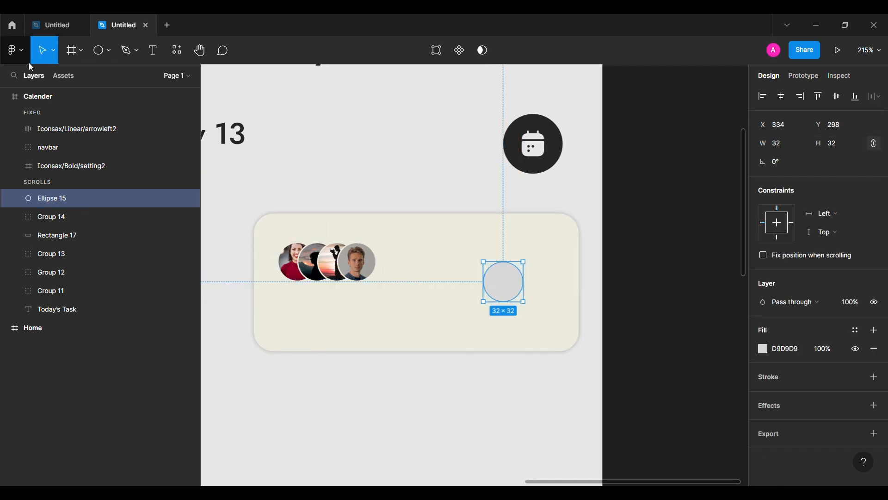
{"action": "left_click", "coordinate": [16, 50]}
{"action": "mouse_move", "coordinate": [47, 183]}
{"action": "left_click", "coordinate": [153, 183]}
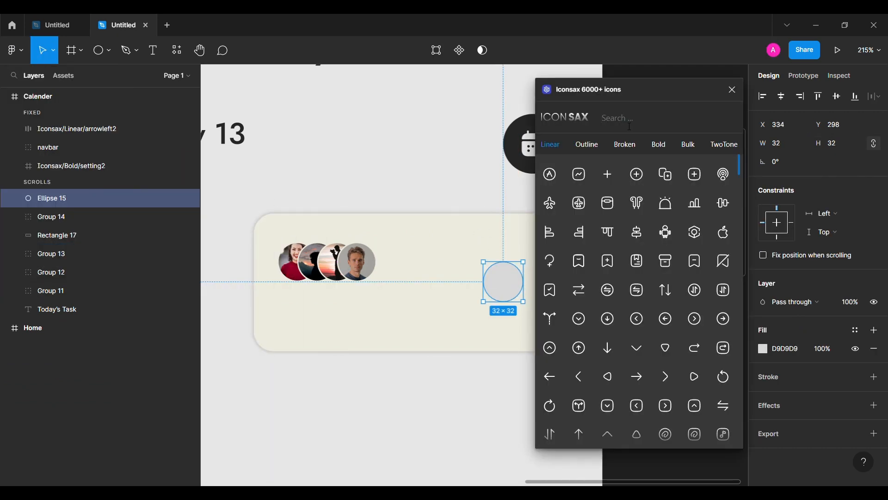
{"action": "type", "text": "cal"}
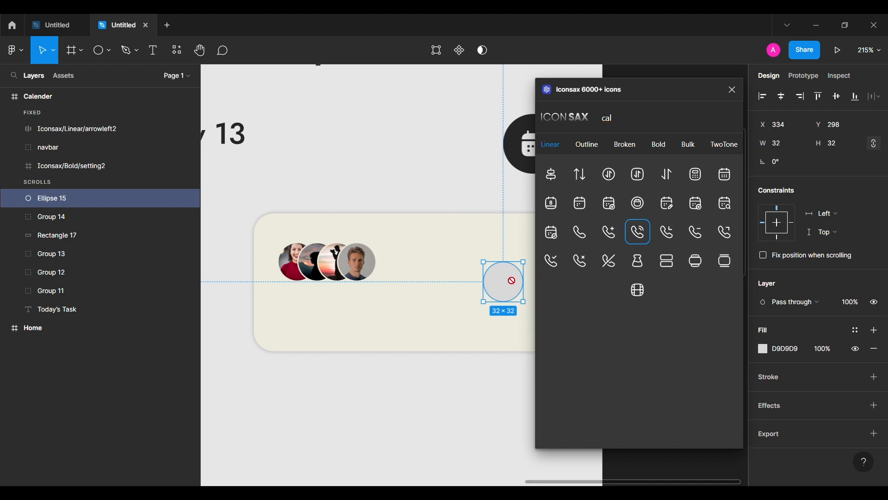
{"action": "left_click", "coordinate": [638, 232]}
{"action": "left_click", "coordinate": [733, 90]}
Colour the call icon 252525, move it into the scrolling layers above the circle and group the two.
{"action": "type", "text": "252525"}
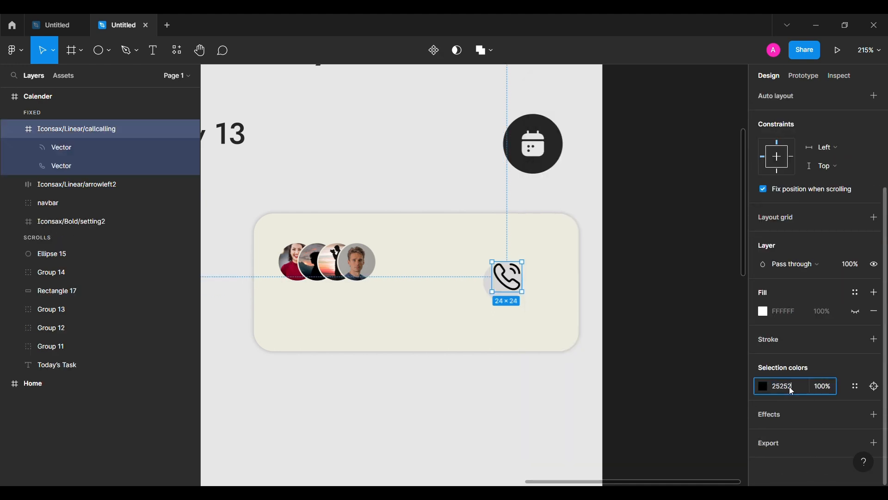
{"action": "key", "text": "Return"}
{"action": "left_click_drag", "start_coordinate": [76, 201], "coordinate": [77, 202]}
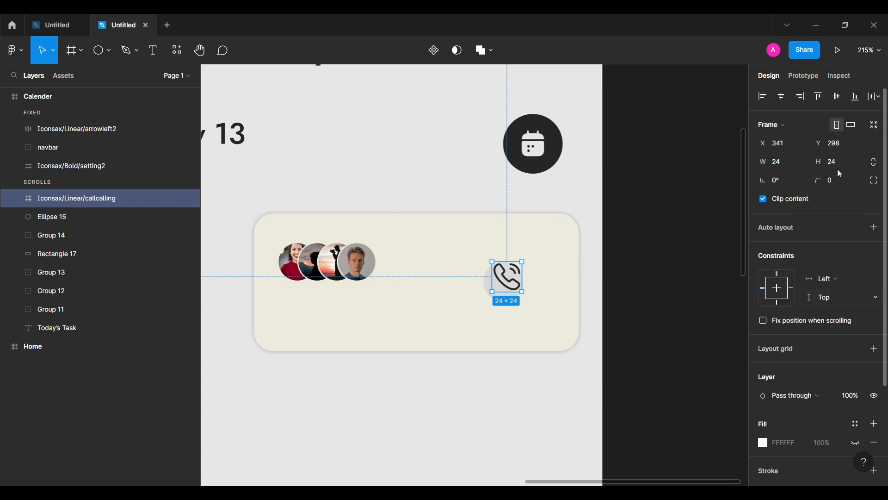
{"action": "left_click", "coordinate": [83, 221], "text": "shift"}
{"action": "key", "text": "ctrl+g"}
Resize the call icon to 16 × 16 and centre it in its circle.
{"action": "left_click", "coordinate": [83, 217]}
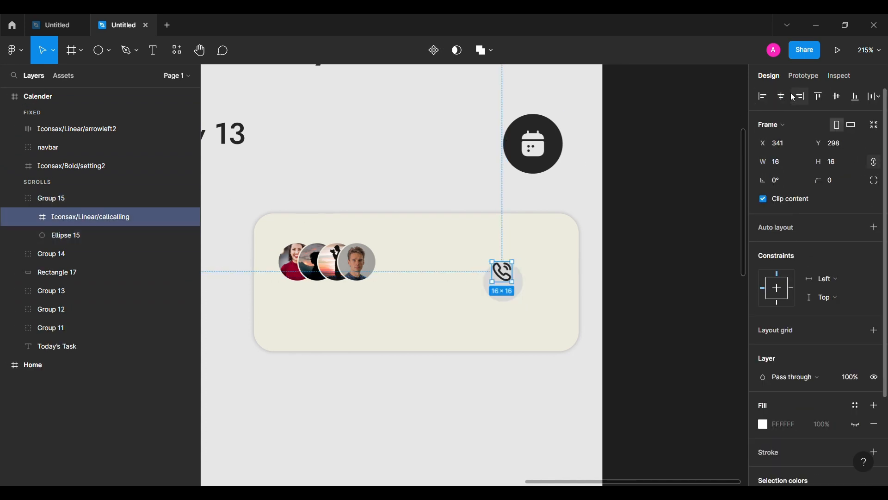
{"action": "left_click", "coordinate": [834, 101]}
{"action": "left_click", "coordinate": [14, 199]}
Position the call button at X 363, Y 275 and the avatar group at X 165, Y 275 in the card.
{"action": "left_click", "coordinate": [508, 281]}
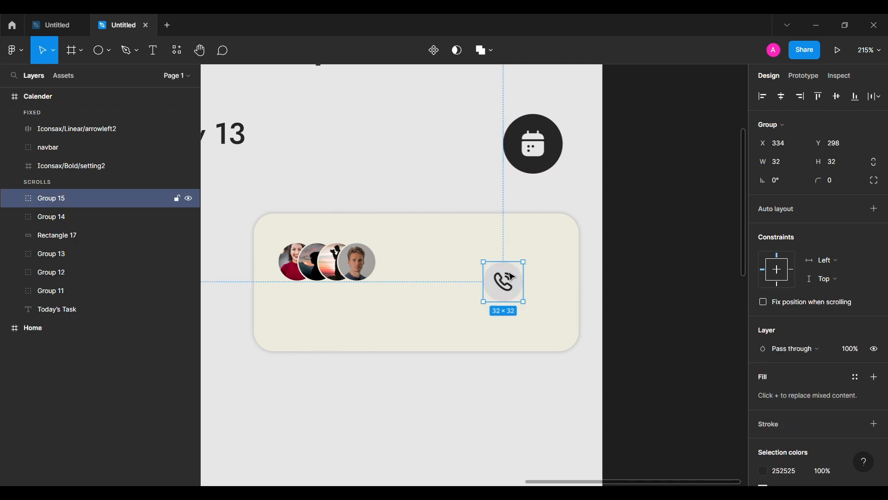
{"action": "left_click_drag", "start_coordinate": [509, 283], "coordinate": [546, 255]}
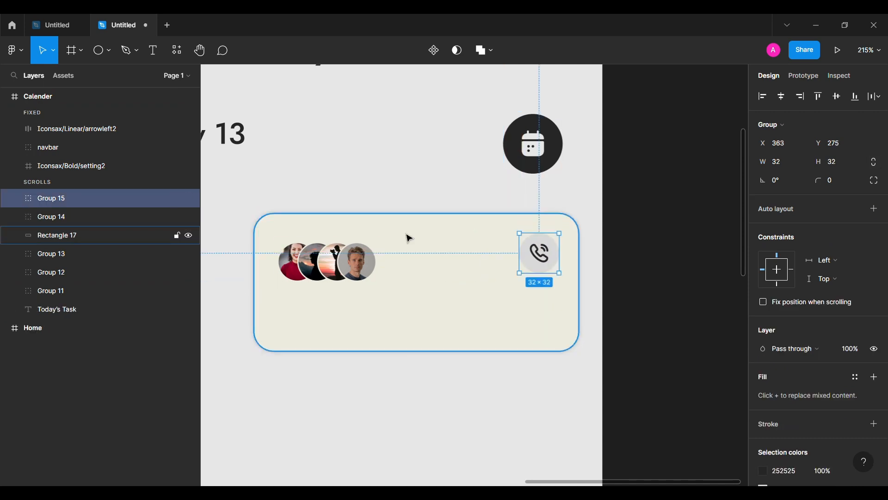
{"action": "key", "text": "Tab"}
{"action": "key", "text": "Up"}
{"action": "key", "text": "Up"}
{"action": "key", "text": "Up"}
{"action": "key", "text": "Up"}
{"action": "key", "text": "Up"}
{"action": "key", "text": "Up"}
{"action": "key", "text": "Up"}
{"action": "key", "text": "Escape"}
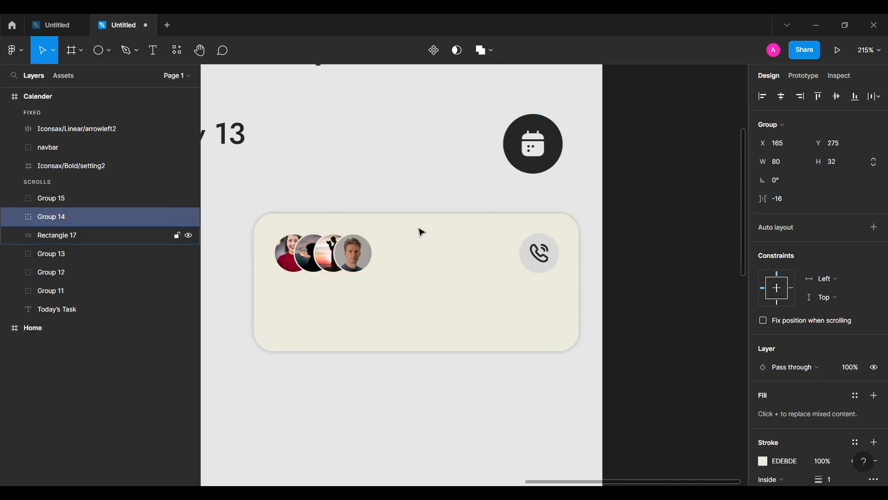
Add the two-line title "Responsive Webpage Design" to the task card in Jost Medium 16, coloured 252525.
{"action": "scroll", "coordinate": [653, 243], "scroll_direction": "down", "scroll_amount": 3}
{"action": "key", "text": "t"}
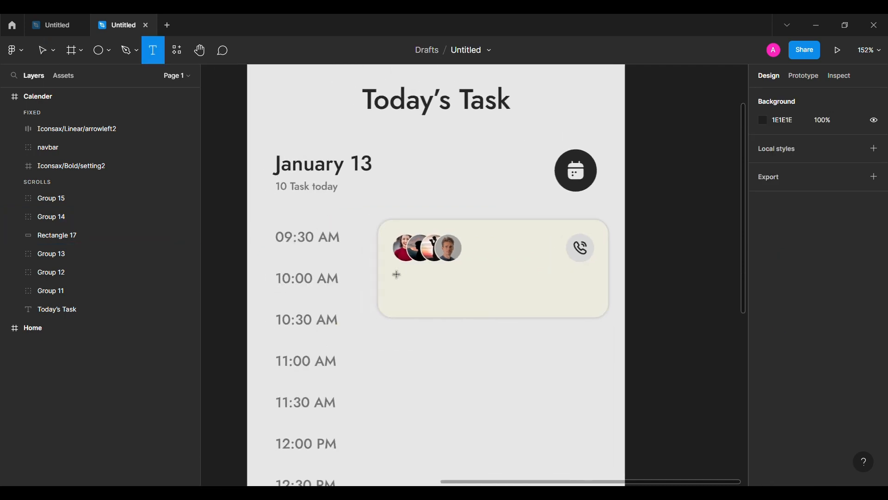
{"action": "left_click", "coordinate": [413, 286]}
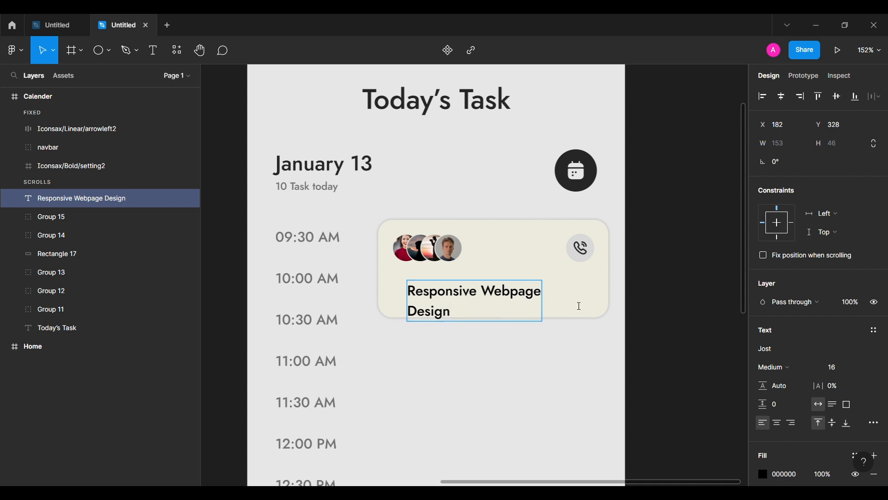
{"action": "type", "text": "252525"}
{"action": "key", "text": "Return"}
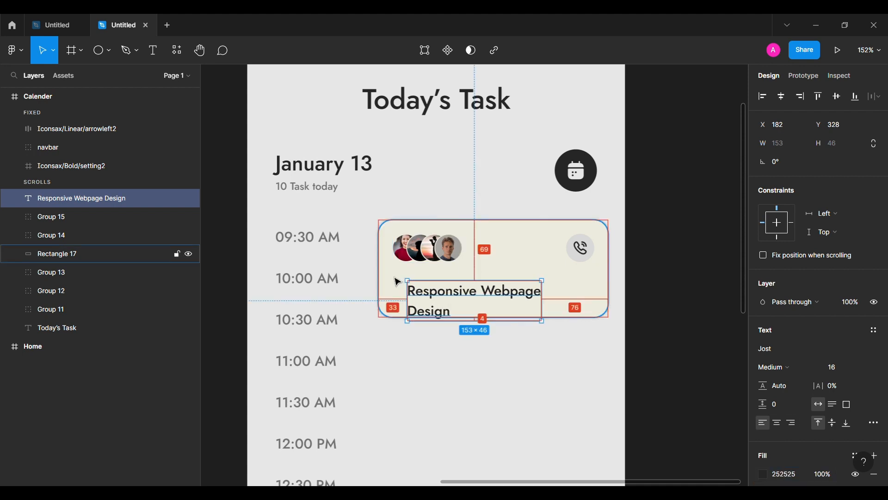
Move the task title directly beneath the avatars, lined up with their outer edge.
{"action": "key", "text": "shift+Up"}
{"action": "left_click_drag", "start_coordinate": [414, 282], "coordinate": [402, 283]}
{"action": "left_click", "coordinate": [639, 324]}
{"action": "scroll", "coordinate": [637, 322], "scroll_direction": "down", "scroll_amount": 3}
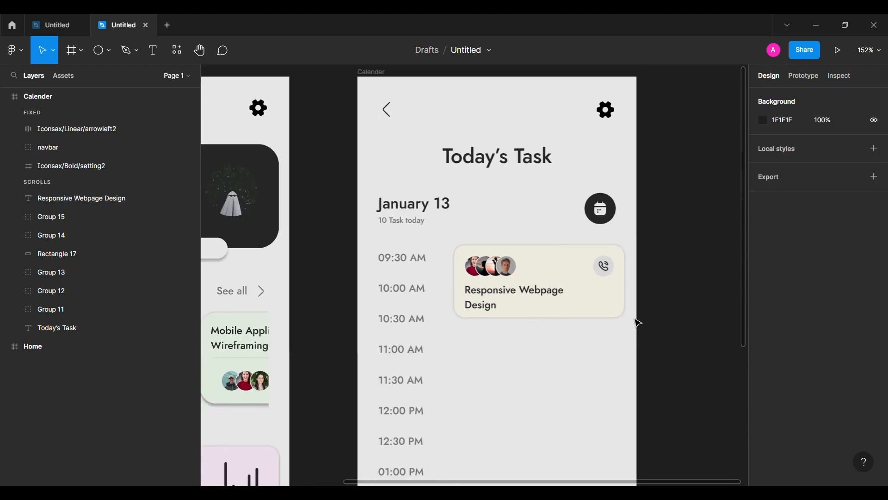
Fill the call button's circle with a slightly darker shade of the card colour EDEBDE.
{"action": "scroll", "coordinate": [486, 206], "scroll_direction": "up", "scroll_amount": 5}
{"action": "double_click", "coordinate": [492, 229]}
{"action": "key", "text": "Tab"}
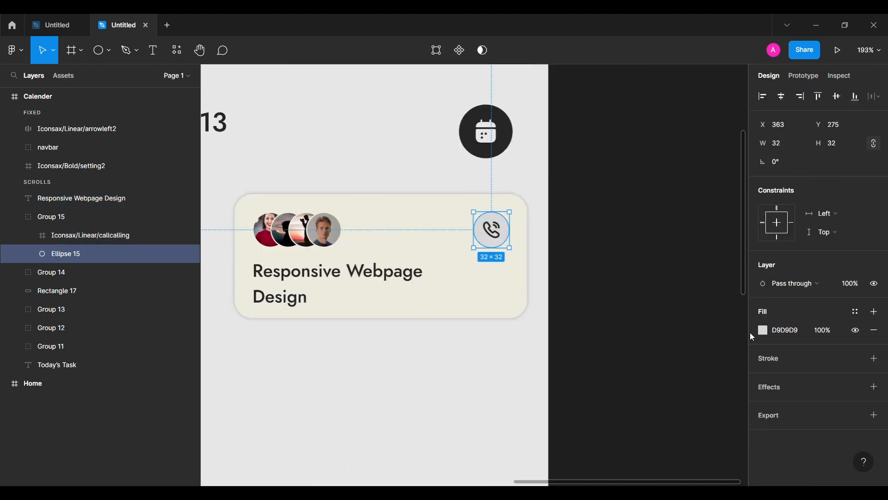
{"action": "left_click", "coordinate": [763, 330]}
{"action": "left_click", "coordinate": [627, 356]}
{"action": "left_click", "coordinate": [454, 279]}
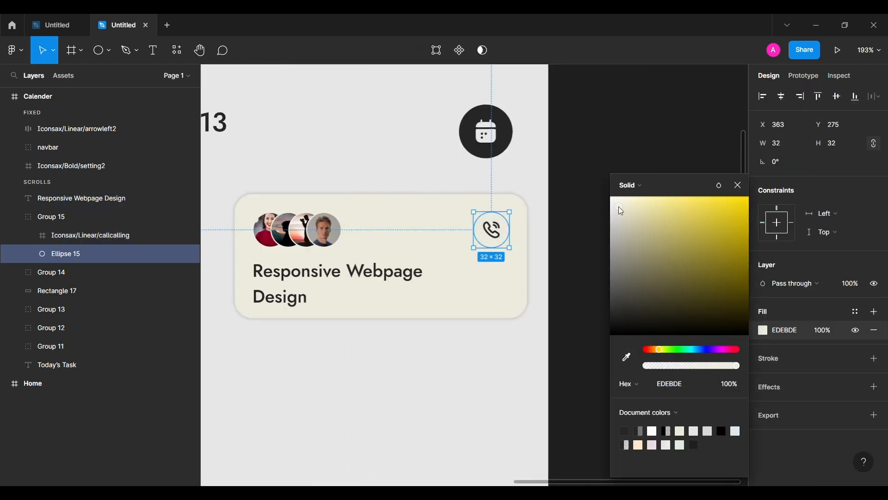
{"action": "key", "text": "Escape"}
{"action": "scroll", "coordinate": [601, 208], "scroll_direction": "down", "scroll_amount": 5}
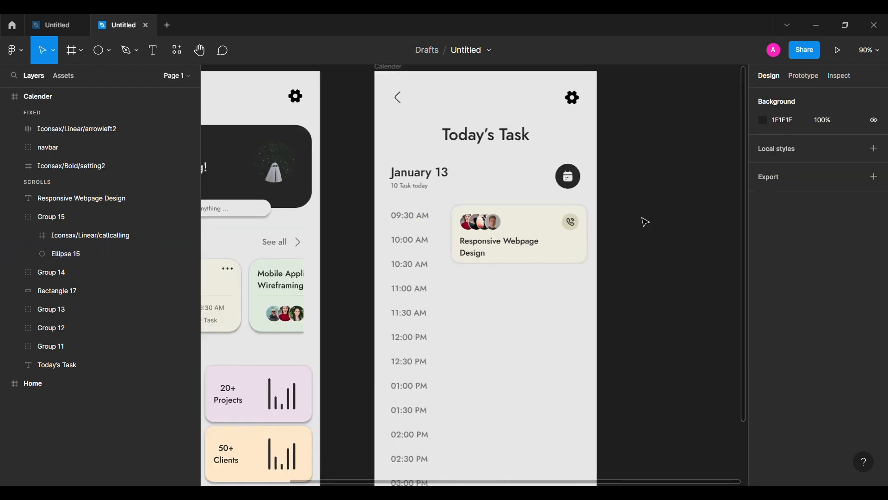
Group the task card's parts and place three copies of the group beneath it alongside the time column.
{"action": "left_click", "coordinate": [578, 211]}
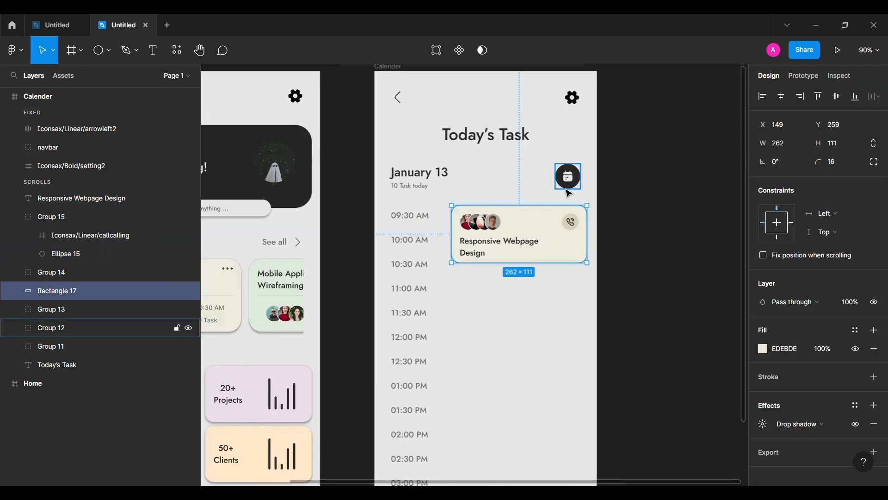
{"action": "left_click", "coordinate": [51, 198], "text": "shift"}
{"action": "key", "text": "ctrl+g"}
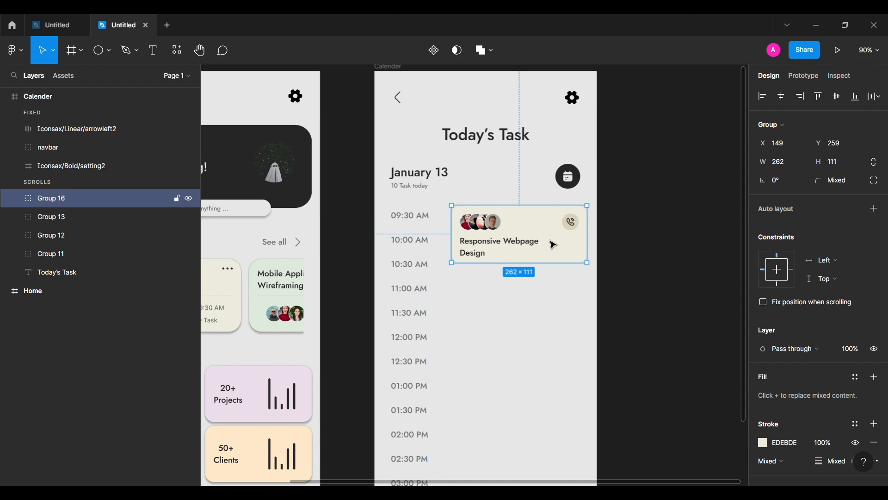
{"action": "left_click_drag", "start_coordinate": [555, 244], "coordinate": [548, 379]}
{"action": "scroll", "coordinate": [546, 384], "scroll_direction": "down", "scroll_amount": 2}
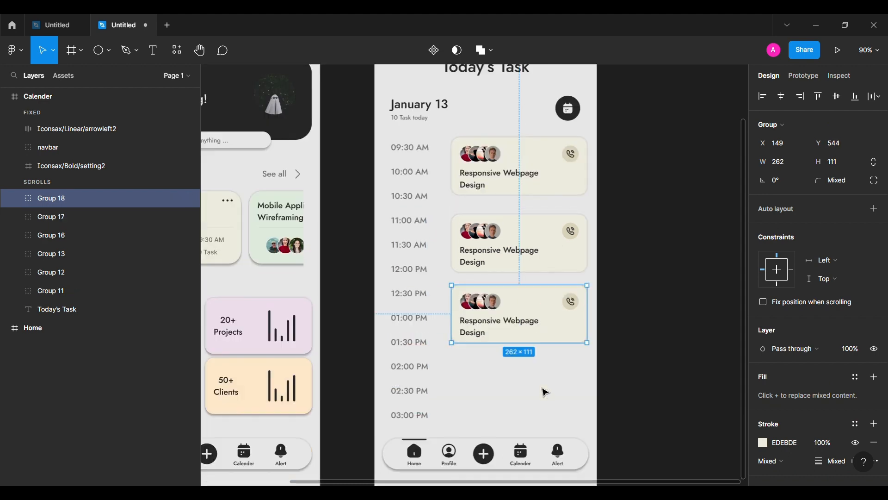
{"action": "left_click_drag", "start_coordinate": [537, 315], "coordinate": [531, 380]}
Move the three copied cards up to Y 386, 513 and 640, leaving 16 px gaps between all cards.
{"action": "scroll", "coordinate": [531, 381], "scroll_direction": "up", "scroll_amount": 1}
{"action": "left_click", "coordinate": [532, 273]}
{"action": "key", "text": "shift+Up"}
{"action": "key", "text": "shift+Up"}
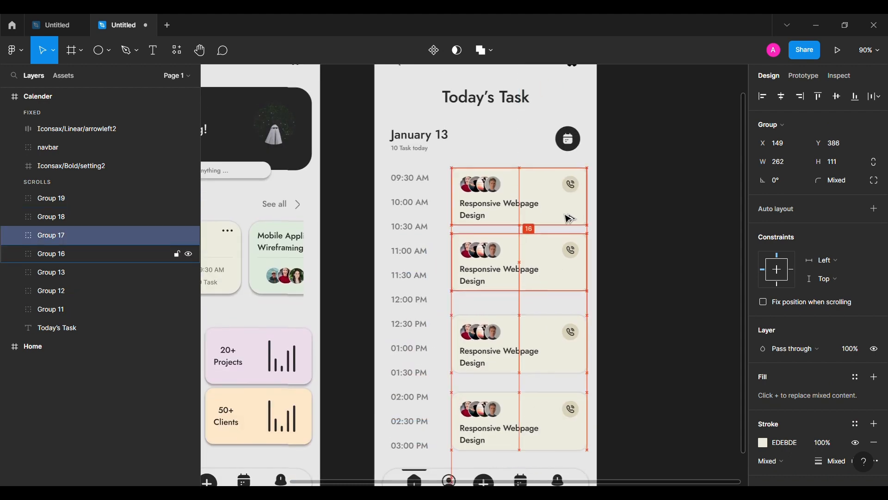
{"action": "left_click", "coordinate": [536, 346]}
{"action": "key", "text": "shift+Up"}
{"action": "key", "text": "shift+Up"}
{"action": "key", "text": "shift+Up"}
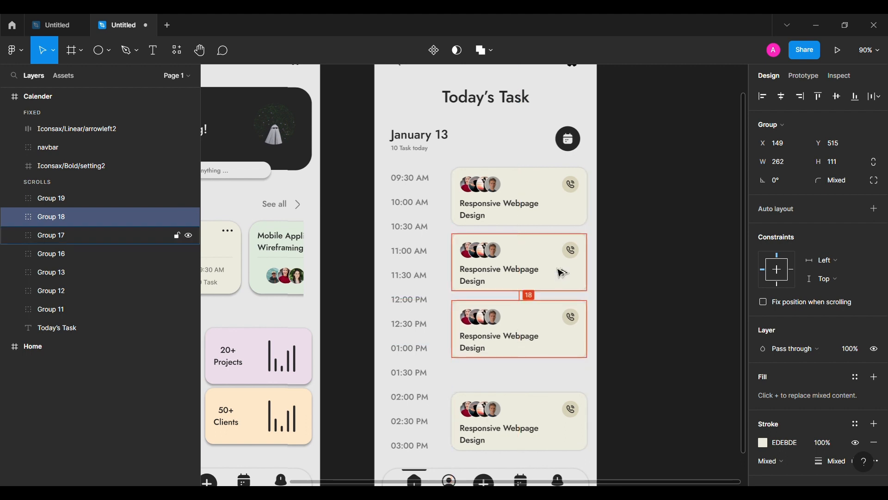
{"action": "left_click_drag", "start_coordinate": [495, 422], "coordinate": [494, 395]}
{"action": "scroll", "coordinate": [545, 359], "scroll_direction": "down", "scroll_amount": 1}
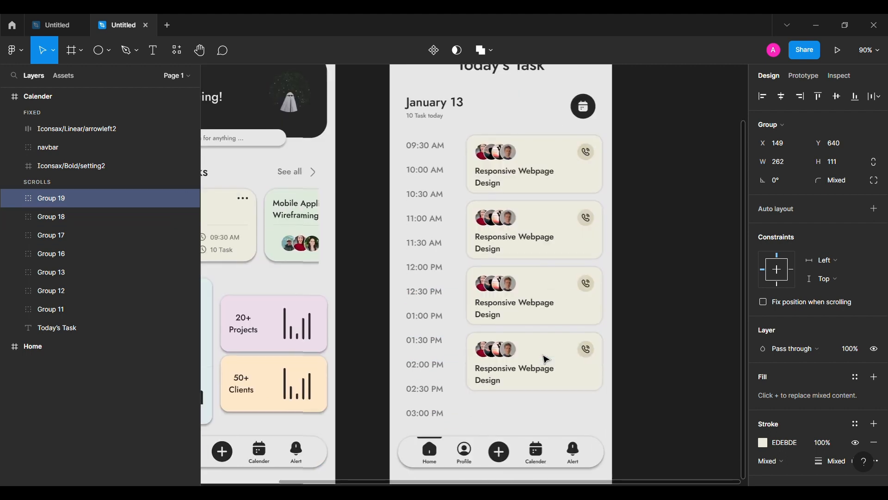
{"action": "left_click", "coordinate": [637, 308]}
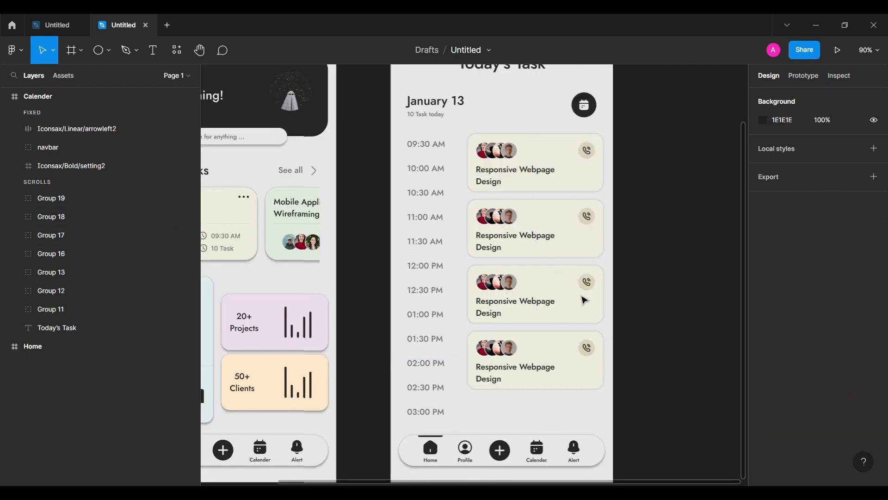
Change the second card's title to "Mobile Wireframing".
{"action": "double_click", "coordinate": [485, 248]}
{"action": "key", "text": "Return"}
{"action": "type", "text": "Mobile Wir"}
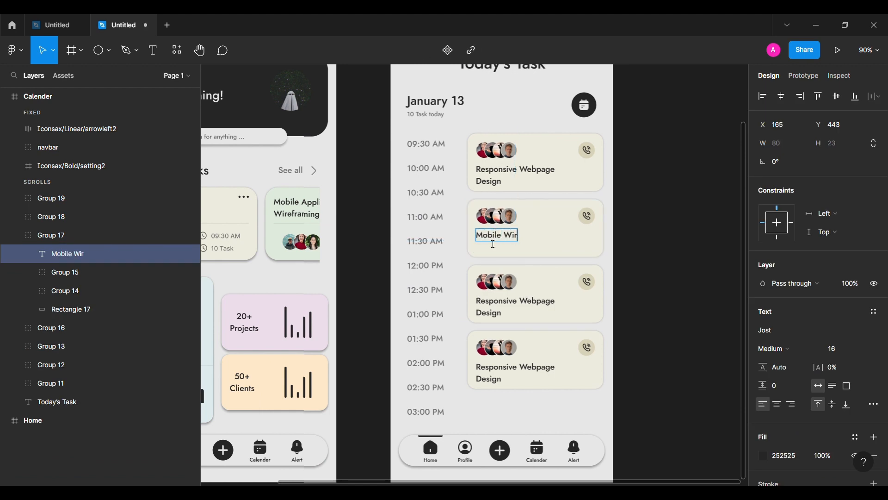
{"action": "scroll", "coordinate": [649, 261], "scroll_direction": "left", "scroll_amount": 2}
Fill the Mobile Wireframing card's background with the green DEEADC sampled from the Home screen's task card.
{"action": "left_click", "coordinate": [630, 251]}
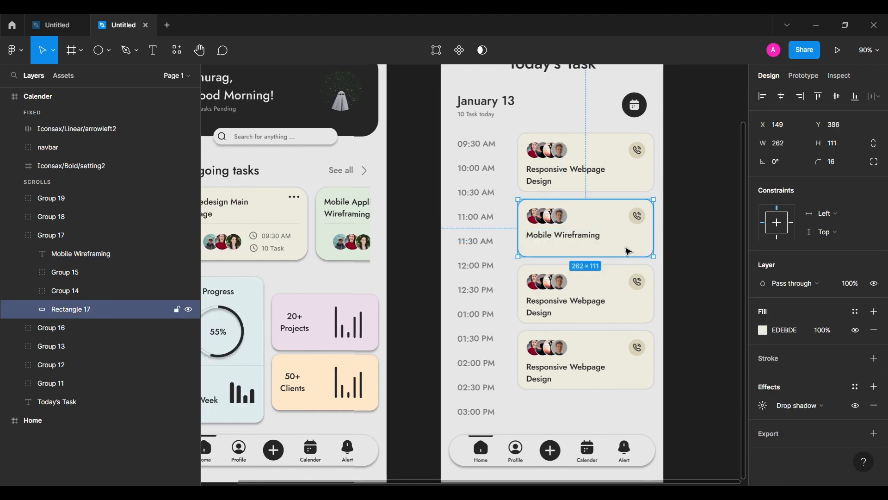
{"action": "left_click", "coordinate": [764, 329]}
{"action": "left_click", "coordinate": [627, 358]}
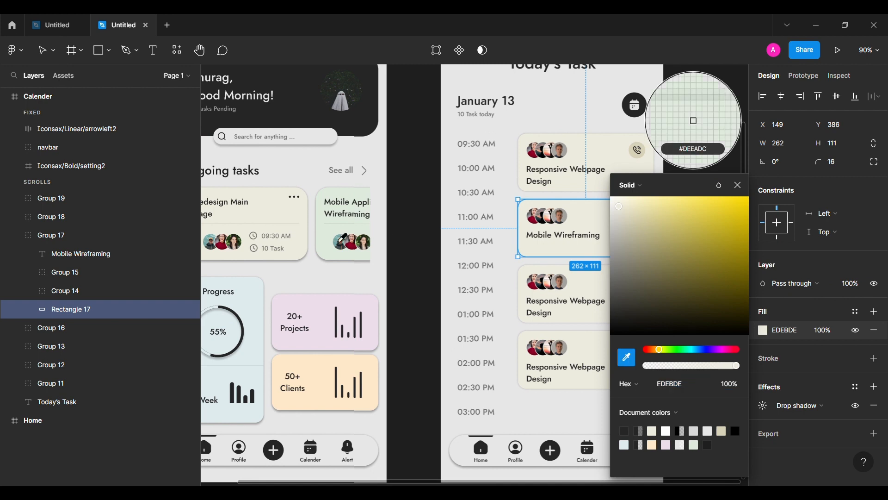
{"action": "left_click", "coordinate": [694, 121]}
Fill the call button's circle in the Mobile Wireframing card with BAD1B7, a darker shade of the card's green.
{"action": "left_click", "coordinate": [638, 216]}
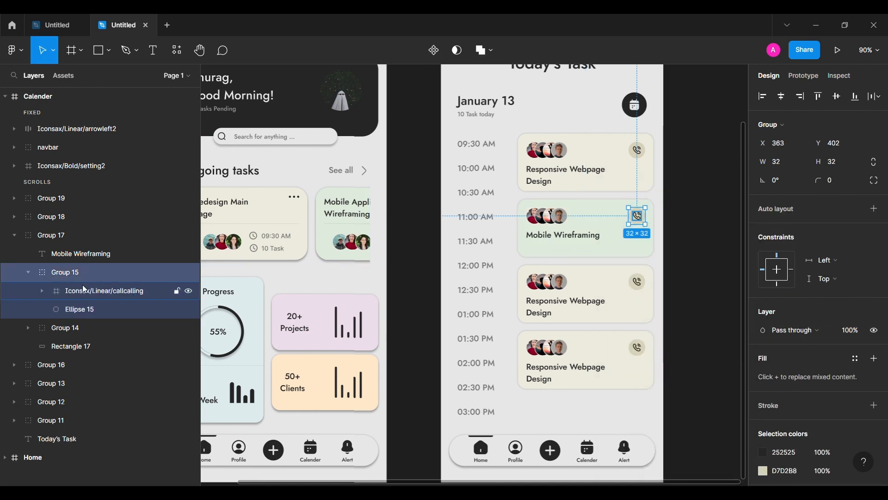
{"action": "left_click", "coordinate": [79, 309]}
{"action": "left_click", "coordinate": [763, 330]}
{"action": "scroll", "coordinate": [509, 278], "scroll_direction": "right", "scroll_amount": 6}
{"action": "left_click", "coordinate": [627, 357]}
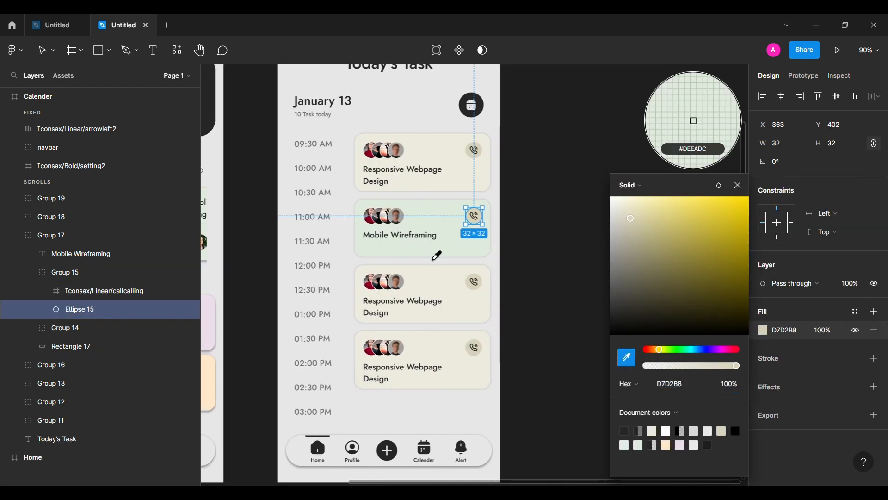
{"action": "left_click", "coordinate": [694, 120]}
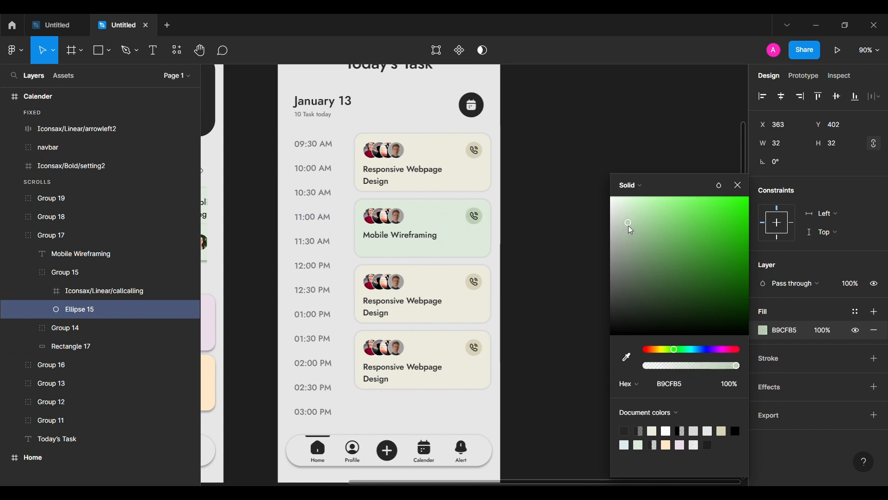
{"action": "left_click", "coordinate": [576, 246]}
Nudge the avatar group in the Mobile Wireframing card up by about 8 px.
{"action": "scroll", "coordinate": [576, 245], "scroll_direction": "up", "scroll_amount": 5}
{"action": "double_click", "coordinate": [386, 197]}
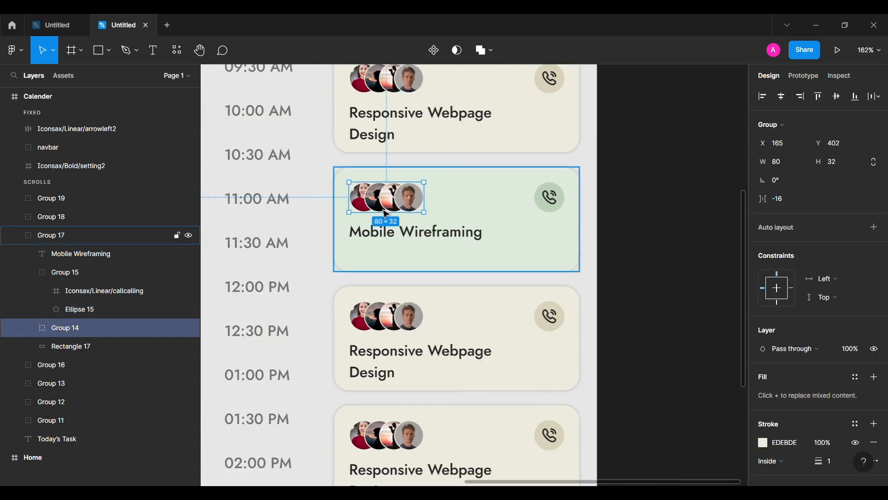
{"action": "key", "text": "Up"}
{"action": "key", "text": "Up"}
{"action": "key", "text": "Up"}
{"action": "key", "text": "Up"}
{"action": "key", "text": "Up"}
{"action": "key", "text": "Up"}
{"action": "key", "text": "Up"}
{"action": "key", "text": "Up"}
Reduce the height of the Mobile Wireframing card's background rectangle to 92.
{"action": "left_click", "coordinate": [416, 231]}
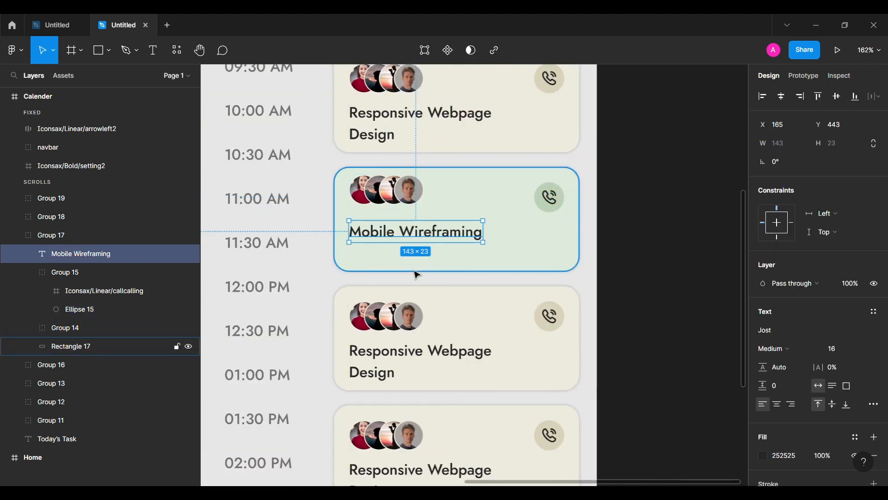
{"action": "left_click", "coordinate": [426, 255]}
{"action": "left_click", "coordinate": [843, 146]}
{"action": "type", "text": "91"}
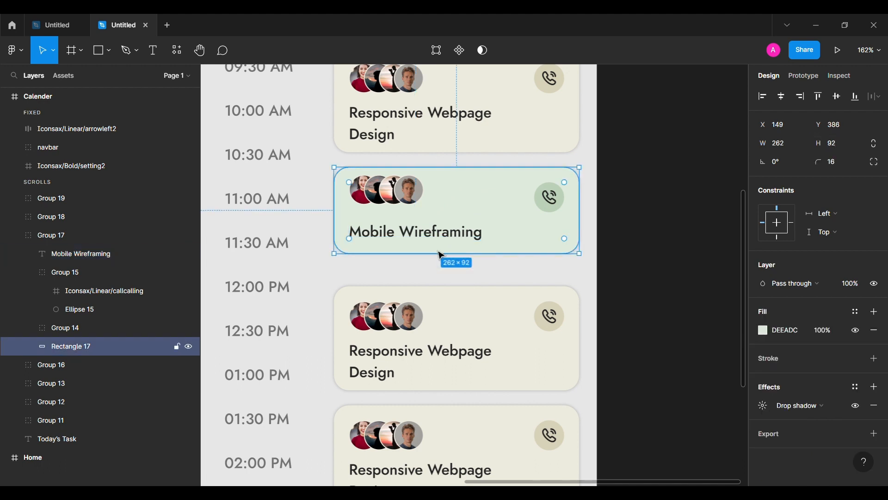
{"action": "key", "text": "Return"}
Nudge the "Mobile Wireframing" title down by about 4 px within its card.
{"action": "double_click", "coordinate": [467, 234]}
{"action": "key", "text": "Escape"}
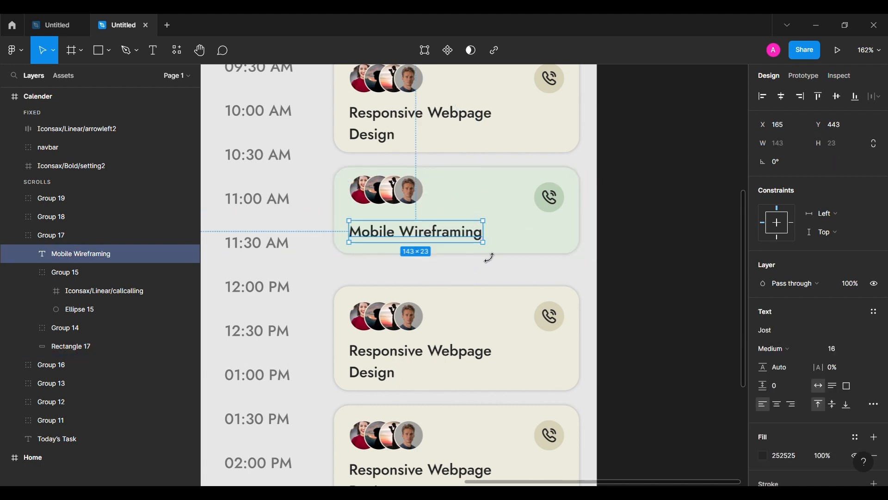
{"action": "key", "text": "Down"}
{"action": "key", "text": "Down"}
{"action": "key", "text": "Down"}
{"action": "key", "text": "Down"}
Move the third task card up to Y 494 to close the gap below the shortened green card.
{"action": "scroll", "coordinate": [502, 251], "scroll_direction": "down", "scroll_amount": 1}
{"action": "left_click", "coordinate": [476, 313]}
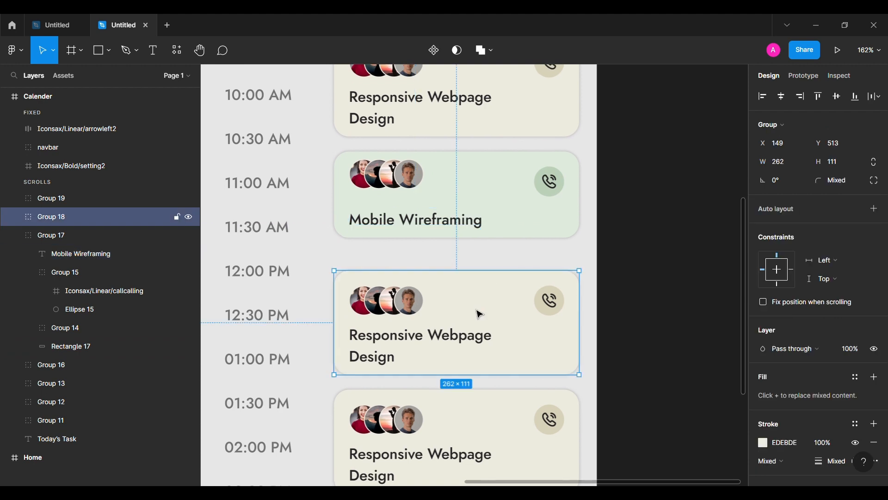
{"action": "key", "text": "Up"}
{"action": "key", "text": "Up"}
{"action": "key", "text": "Up"}
{"action": "key", "text": "Up"}
{"action": "key", "text": "Up"}
{"action": "key", "text": "Up"}
{"action": "key", "text": "Up"}
{"action": "key", "text": "Up"}
{"action": "key", "text": "Up"}
{"action": "key", "text": "Up"}
{"action": "key", "text": "Up"}
{"action": "key", "text": "Up"}
{"action": "key", "text": "Up"}
{"action": "key", "text": "Up"}
{"action": "key", "text": "Up"}
{"action": "key", "text": "Up"}
{"action": "key", "text": "Up"}
{"action": "key", "text": "Up"}
{"action": "key", "text": "Up"}
{"action": "key", "text": "Up"}
Change the third card's title to "Afternoon Meeting With Client" on two lines.
{"action": "scroll", "coordinate": [516, 220], "scroll_direction": "down", "scroll_amount": 2}
{"action": "double_click", "coordinate": [422, 301]}
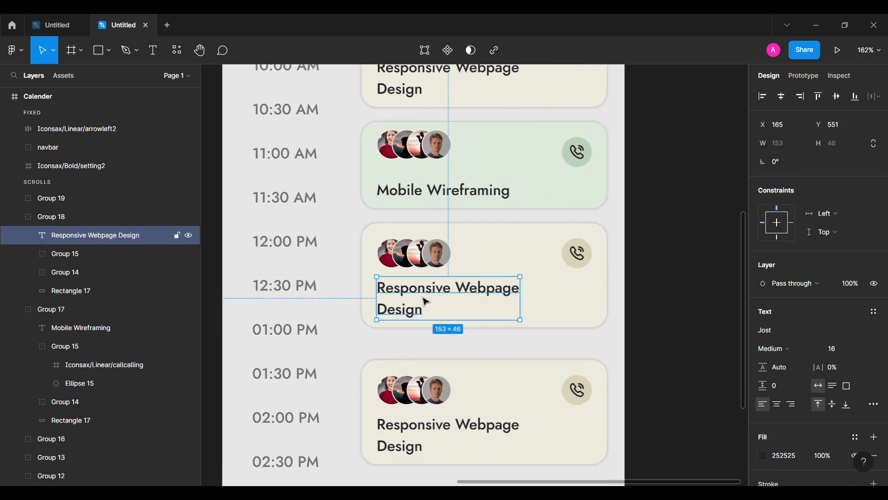
{"action": "type", "text": "Afternoon Meeting With Client"}
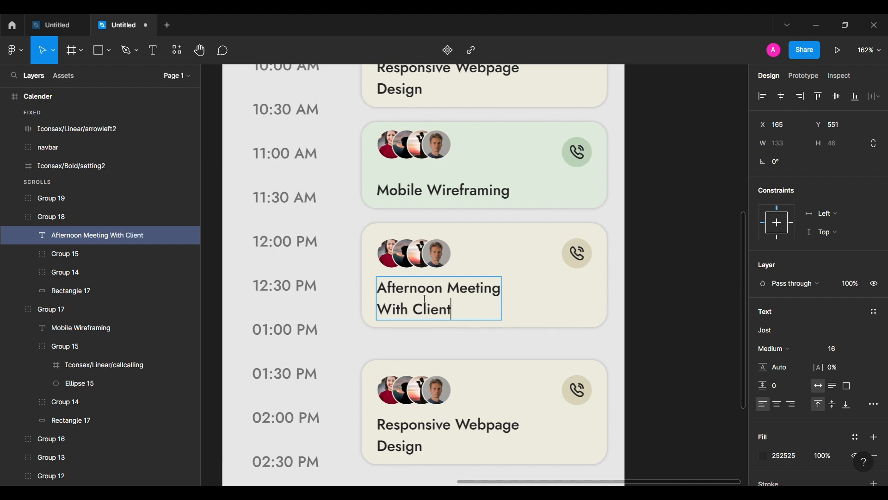
{"action": "left_click", "coordinate": [692, 301]}
Fill the Afternoon Meeting card's background with the light blue DEECED sampled from the Home screen's progress card.
{"action": "scroll", "coordinate": [686, 300], "scroll_direction": "down", "scroll_amount": 4}
{"action": "left_click", "coordinate": [623, 301]}
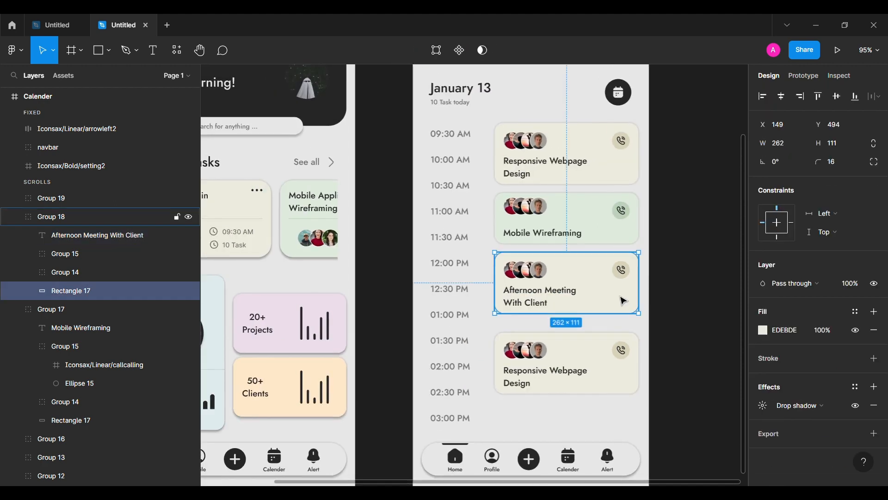
{"action": "left_click", "coordinate": [764, 330]}
{"action": "key", "text": "i"}
{"action": "left_click", "coordinate": [223, 367]}
{"action": "key", "text": "Escape"}
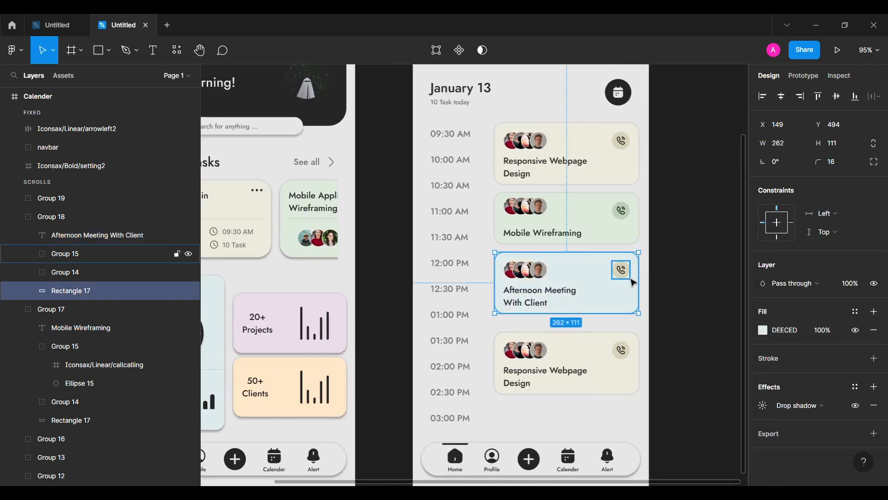
Fill the call button's circle in the Afternoon Meeting card with BAD5D7, a darker shade of the card's blue.
{"action": "left_click", "coordinate": [65, 253]}
{"action": "left_click", "coordinate": [35, 253]}
{"action": "left_click", "coordinate": [97, 290]}
{"action": "left_click", "coordinate": [764, 330]}
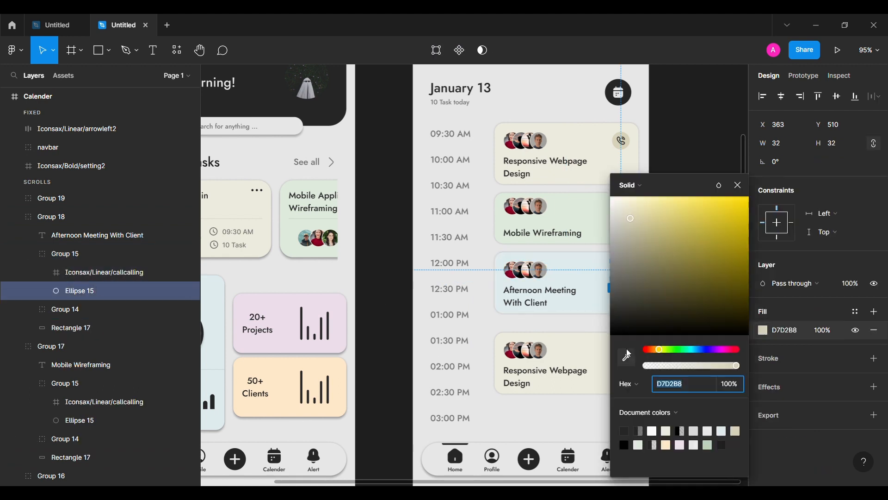
{"action": "left_click", "coordinate": [628, 354]}
{"action": "left_click", "coordinate": [597, 301]}
{"action": "scroll", "coordinate": [597, 300], "scroll_direction": "right", "scroll_amount": 2}
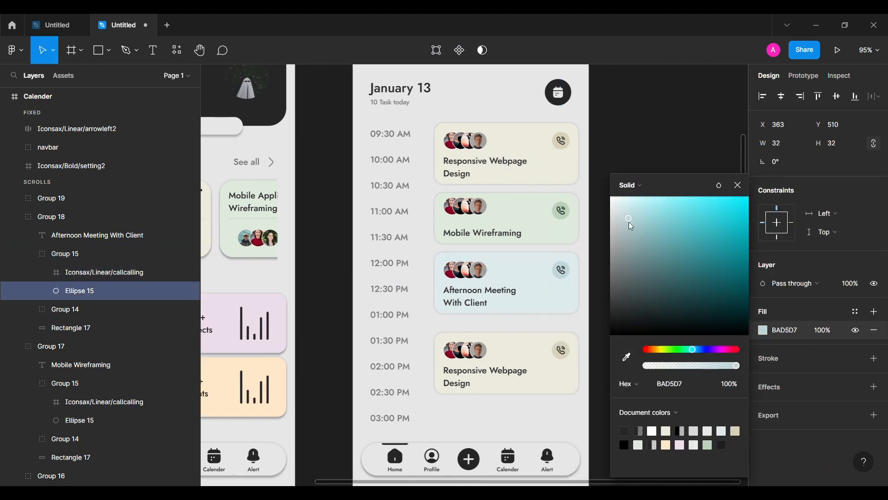
{"action": "key", "text": "Escape"}
{"action": "left_click", "coordinate": [650, 259]}
Replace the fourth card with a copy of the Mobile Wireframing card at Y 621 and add another copy at Y 729.
{"action": "scroll", "coordinate": [651, 260], "scroll_direction": "left", "scroll_amount": 2}
{"action": "scroll", "coordinate": [651, 260], "scroll_direction": "down", "scroll_amount": 1}
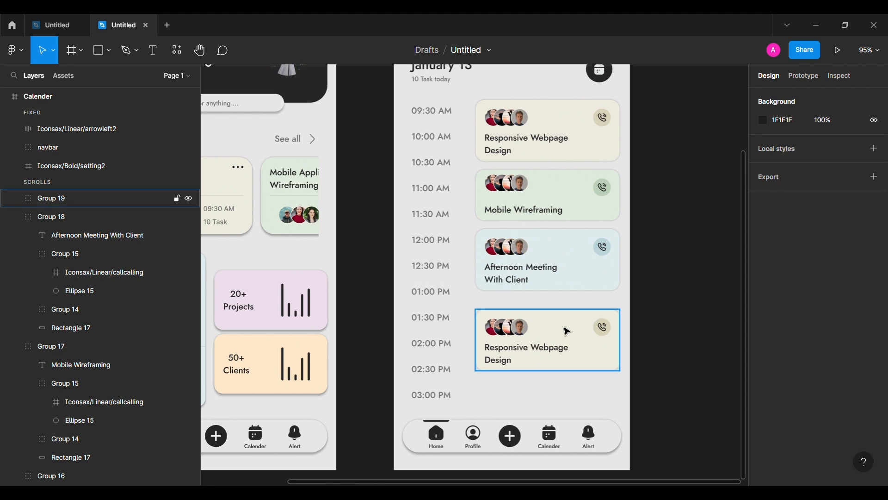
{"action": "mouse_move", "coordinate": [567, 332]}
{"action": "left_mouse_down"}
{"action": "mouse_move", "coordinate": [571, 194]}
{"action": "mouse_move", "coordinate": [565, 333]}
{"action": "mouse_move", "coordinate": [574, 331]}
{"action": "left_mouse_up"}
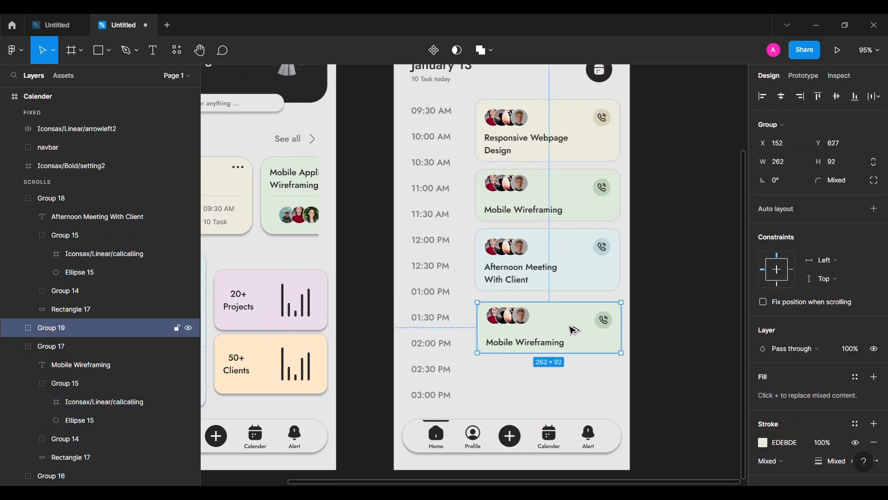
{"action": "key", "text": "alt"}
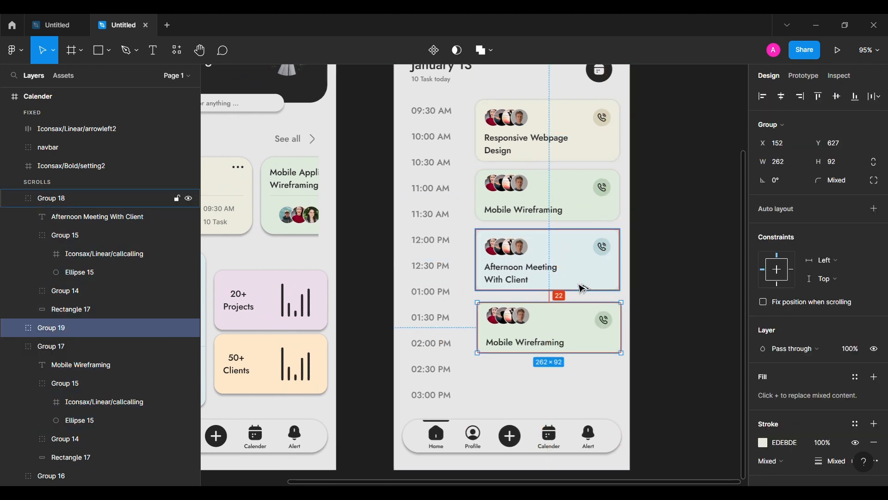
{"action": "left_click_drag", "start_coordinate": [577, 343], "coordinate": [577, 399]}
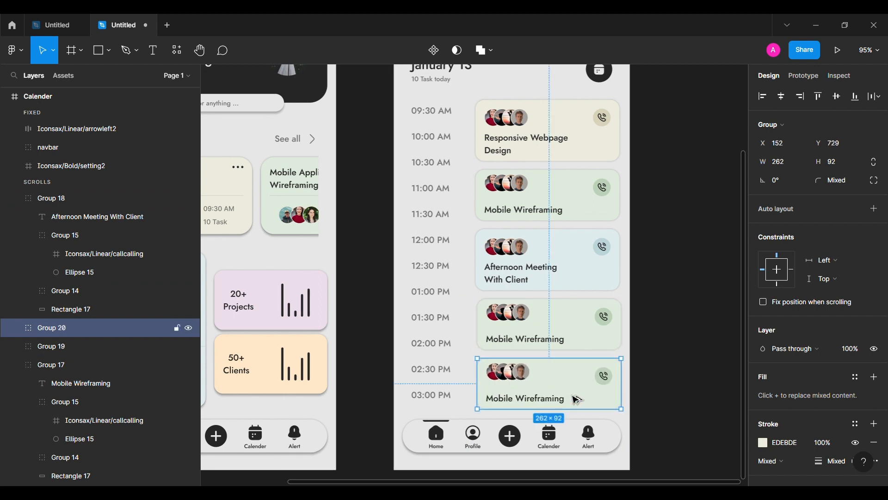
{"action": "left_click", "coordinate": [686, 327]}
Fill the fourth card's background with the lilac ECDEEB sampled from the Home screen's 20+ Projects card.
{"action": "scroll", "coordinate": [648, 327], "scroll_direction": "left", "scroll_amount": 1}
{"action": "double_click", "coordinate": [609, 328]}
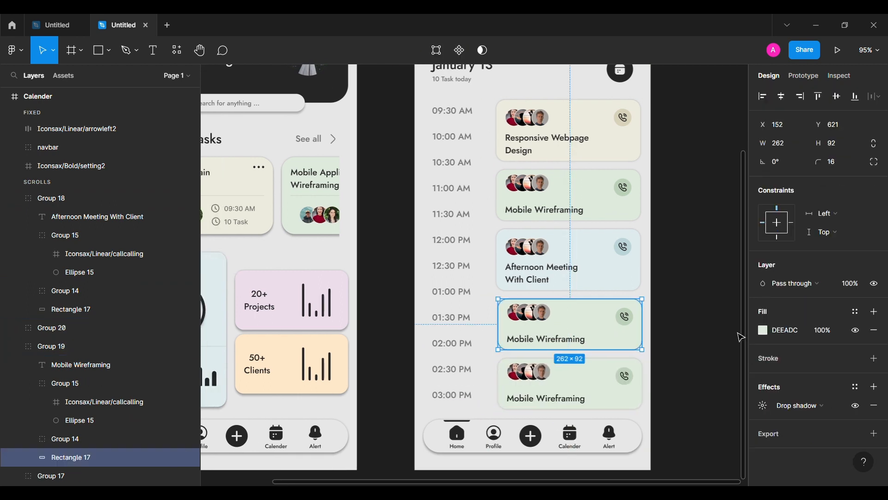
{"action": "left_click", "coordinate": [764, 330]}
{"action": "left_click", "coordinate": [627, 357]}
{"action": "left_click", "coordinate": [692, 120]}
Fill the fifth card's background with the peach FDE8C9 sampled from the Home screen's 50+ Clients card.
{"action": "double_click", "coordinate": [604, 385]}
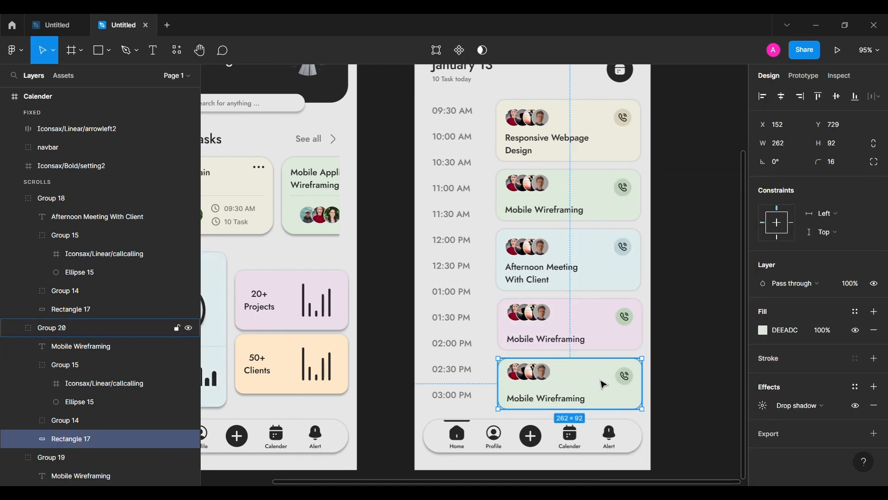
{"action": "left_click", "coordinate": [764, 331]}
{"action": "left_click", "coordinate": [627, 357]}
{"action": "left_click", "coordinate": [344, 364]}
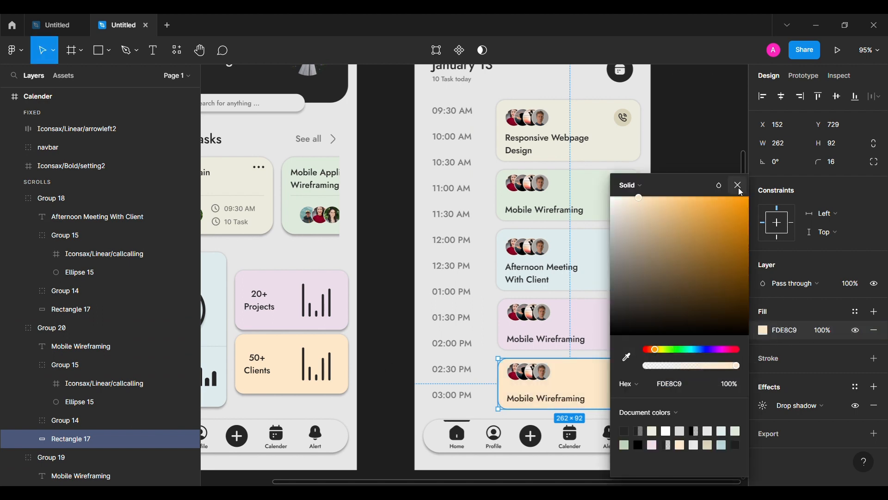
{"action": "left_click", "coordinate": [738, 185]}
Fill the call button's circle in the peach card with D6C5AC, a darker shade of the card's colour.
{"action": "double_click", "coordinate": [622, 379]}
{"action": "left_click", "coordinate": [620, 381]}
{"action": "left_click", "coordinate": [764, 329]}
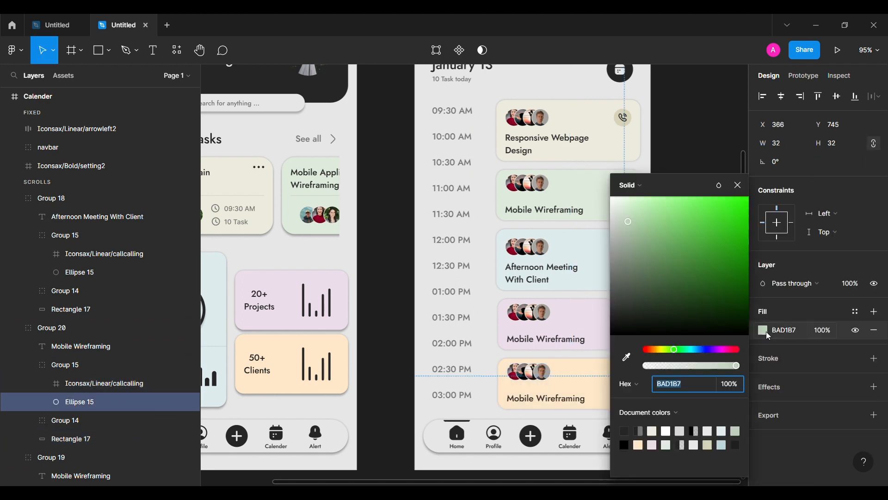
{"action": "left_click", "coordinate": [626, 357]}
{"action": "left_click", "coordinate": [590, 385]}
{"action": "scroll", "coordinate": [590, 386], "scroll_direction": "right", "scroll_amount": 3}
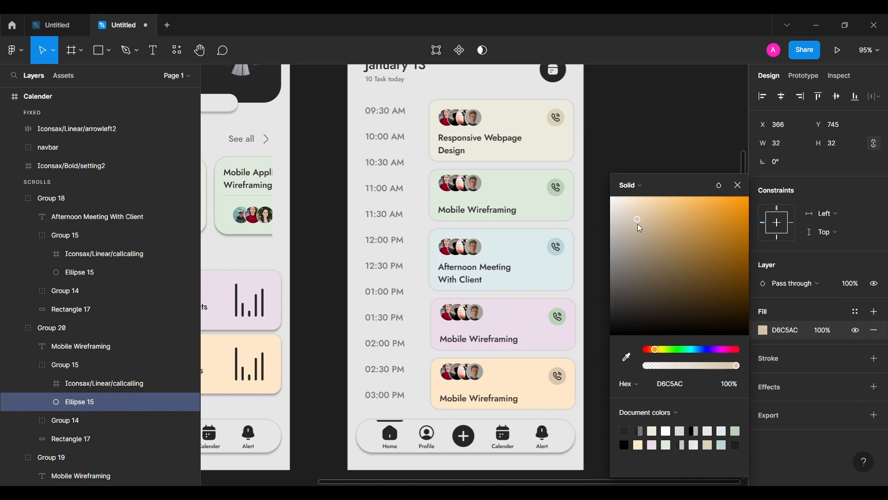
Fill the call button's circle in the lilac card with a darker shade of the card's ECDEEB colour.
{"action": "left_click", "coordinate": [564, 320]}
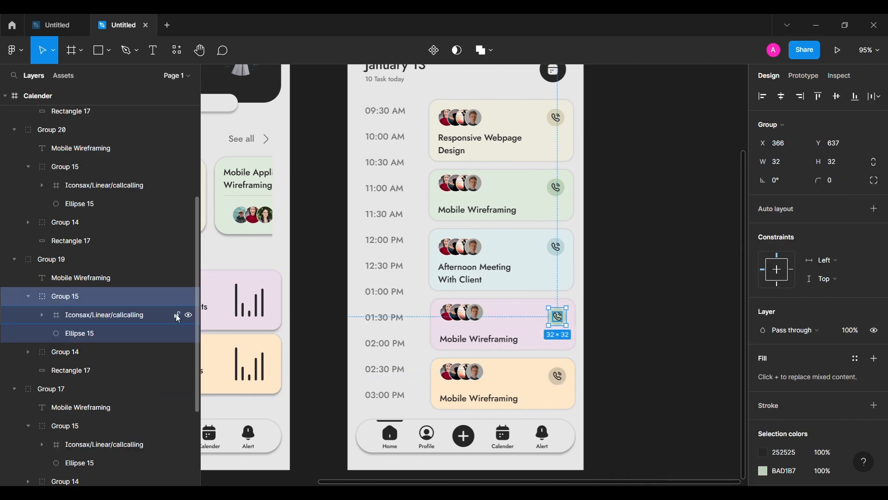
{"action": "left_click", "coordinate": [116, 333]}
{"action": "left_click", "coordinate": [764, 330]}
{"action": "left_click", "coordinate": [627, 357]}
{"action": "left_click", "coordinate": [518, 324]}
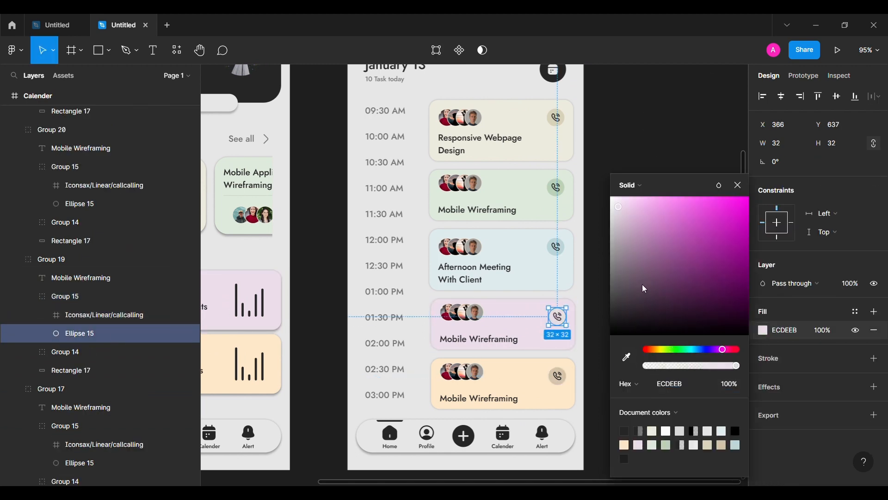
{"action": "left_click", "coordinate": [739, 186]}
{"action": "left_click", "coordinate": [674, 251]}
Retitle the lilac card "Finance Dashboard" and the peach card "Team Meeting".
{"action": "double_click", "coordinate": [468, 347]}
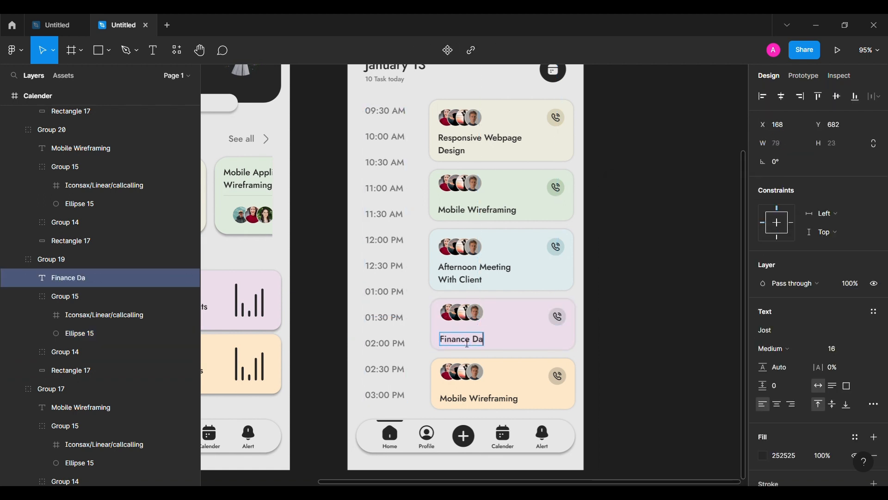
{"action": "left_click", "coordinate": [468, 401]}
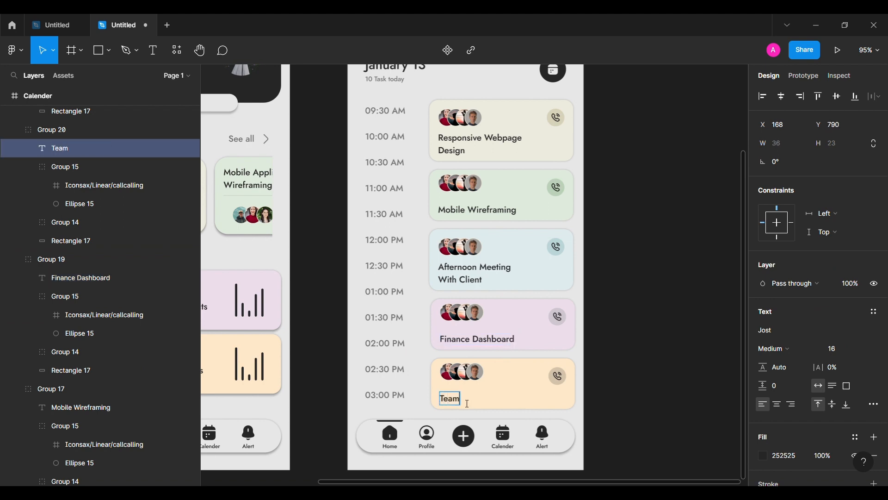
{"action": "left_click", "coordinate": [645, 365]}
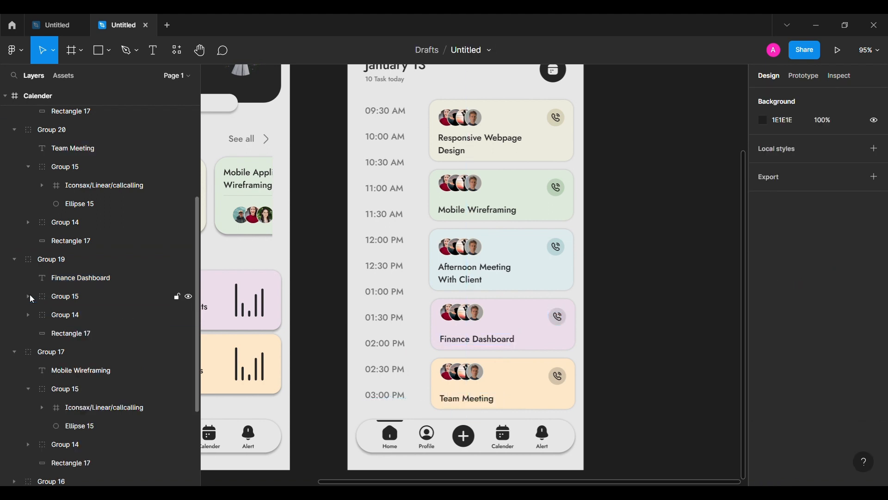
Collapse the expanded task card groups of the Calender frame in the layer list.
{"action": "left_click", "coordinate": [14, 259]}
{"action": "left_click", "coordinate": [28, 222]}
{"action": "left_click", "coordinate": [28, 222]}
{"action": "scroll", "coordinate": [29, 204], "scroll_direction": "up", "scroll_amount": 5}
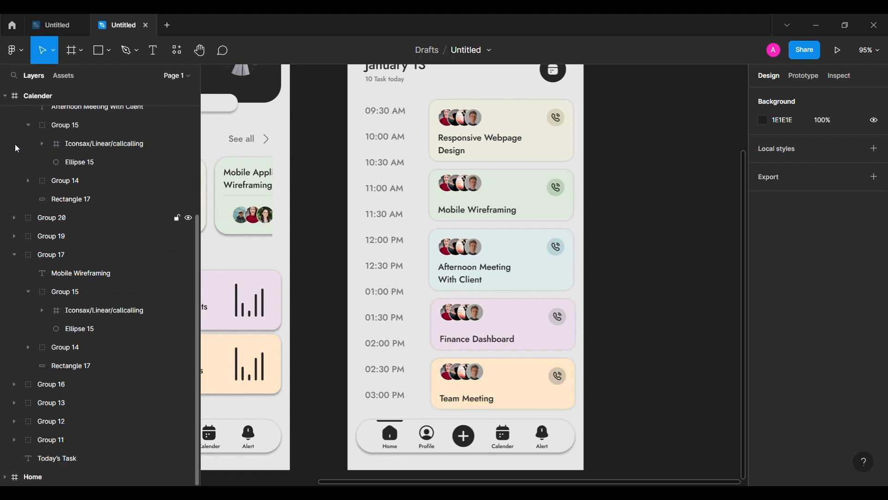
{"action": "left_click", "coordinate": [28, 190]}
{"action": "left_click", "coordinate": [14, 153]}
{"action": "left_click", "coordinate": [28, 291]}
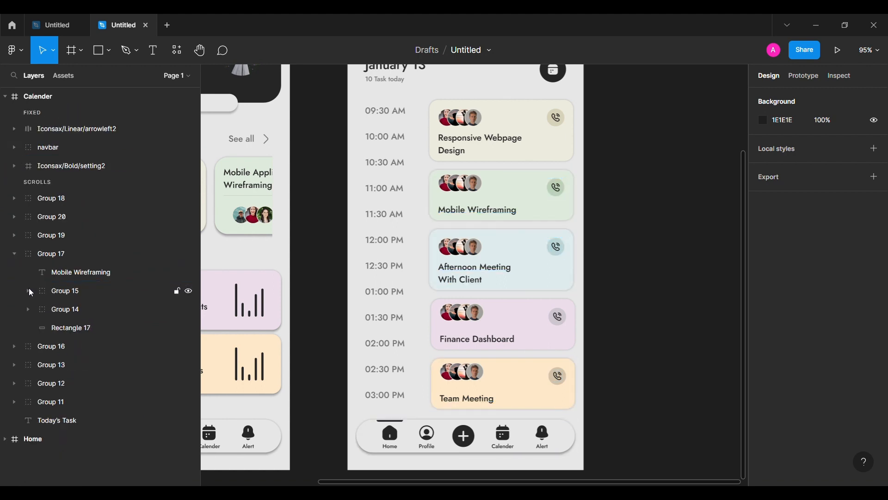
{"action": "left_click", "coordinate": [14, 254]}
Move the navbar's active indicator bar from above Home to above the Calender icon and collapse the layers.
{"action": "left_click", "coordinate": [92, 152]}
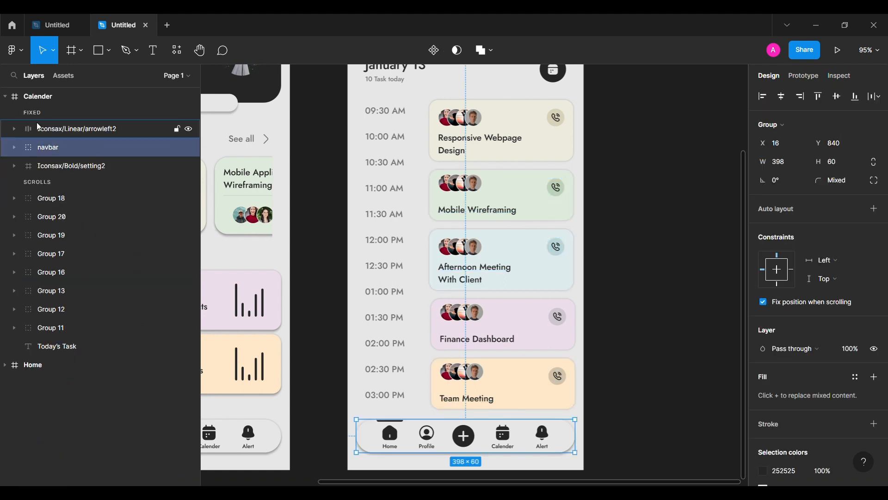
{"action": "left_click", "coordinate": [15, 147]}
{"action": "left_click", "coordinate": [70, 166]}
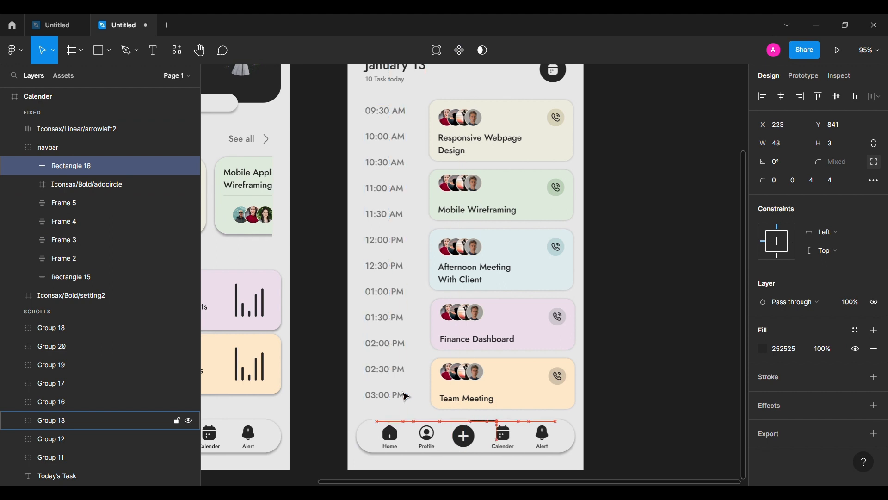
{"action": "left_click_drag", "start_coordinate": [485, 421], "coordinate": [510, 440]}
{"action": "key", "text": "alt+l"}
{"action": "left_click", "coordinate": [345, 230]}
{"action": "scroll", "coordinate": [346, 231], "scroll_direction": "down", "scroll_amount": 3}
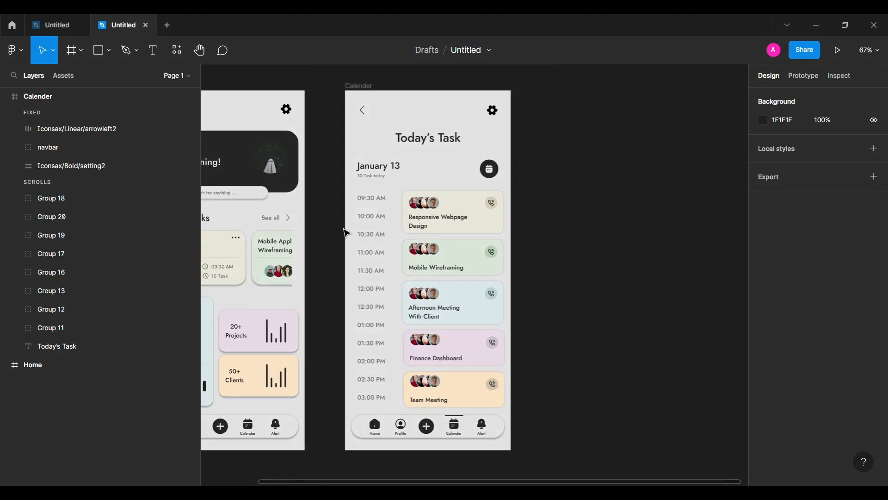
{"action": "scroll", "coordinate": [346, 233], "scroll_direction": "left", "scroll_amount": 5}
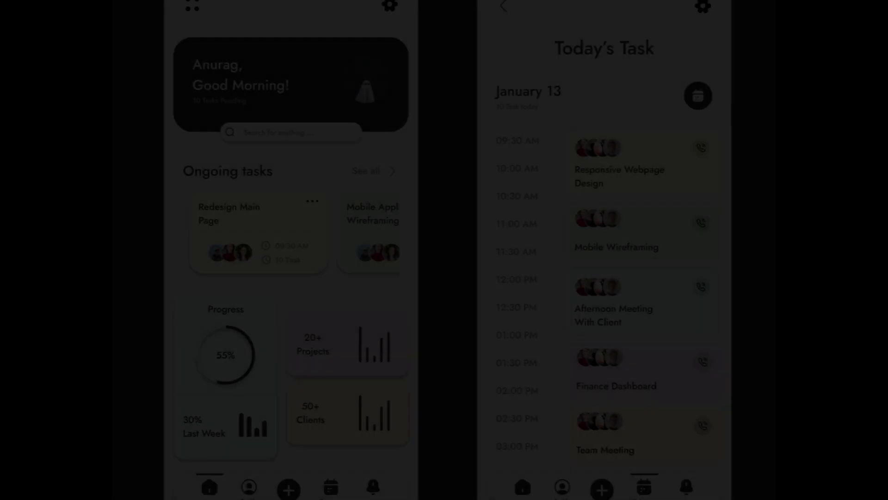